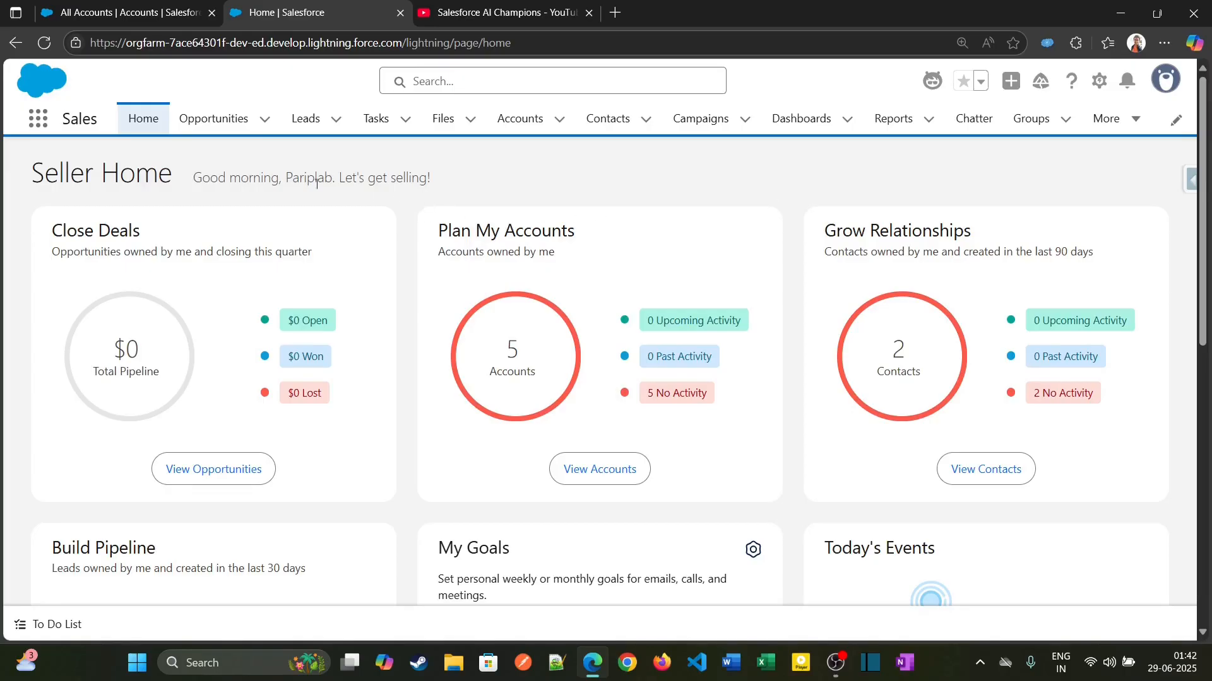
- Open the Automation app and show its list of flows, dismissing the Einstein Search notice
left_click(40, 118)
type("automa")
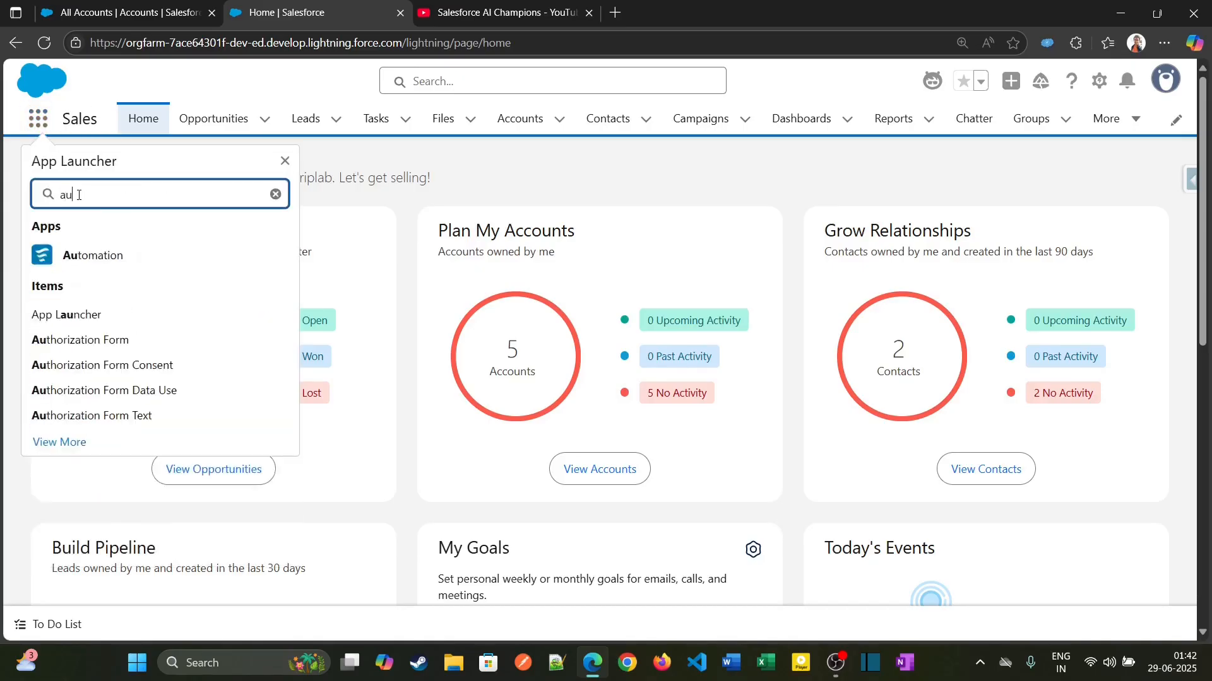
left_click(86, 253)
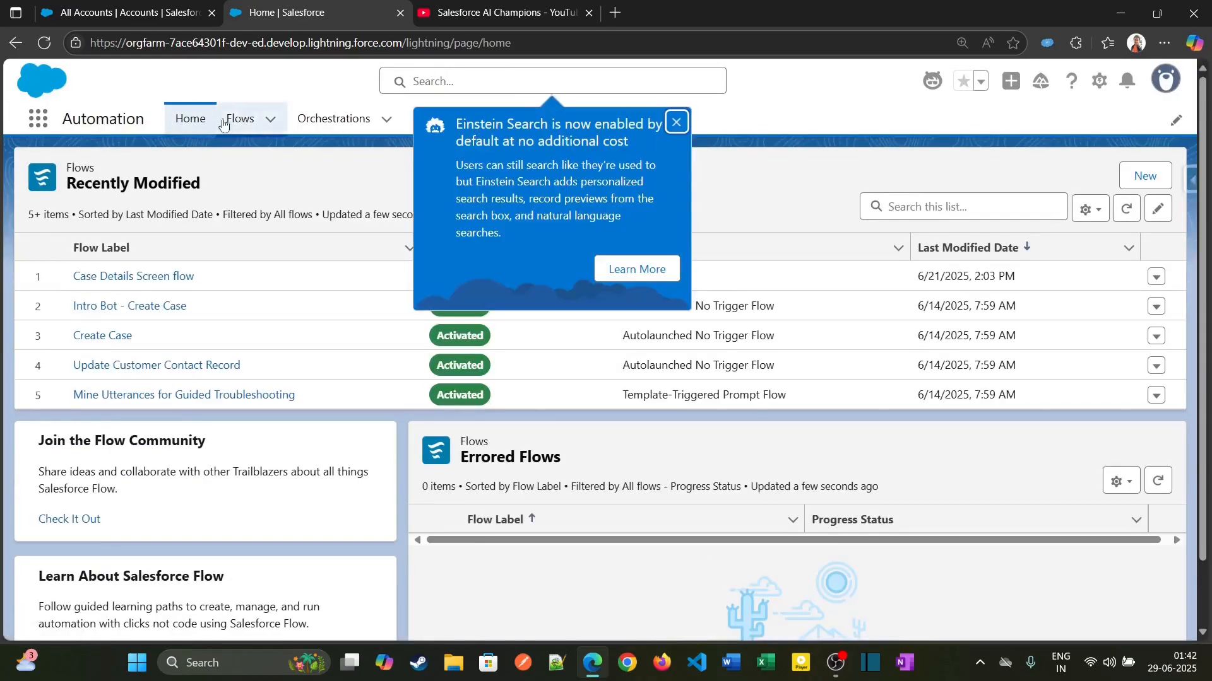
left_click(677, 123)
left_click(240, 120)
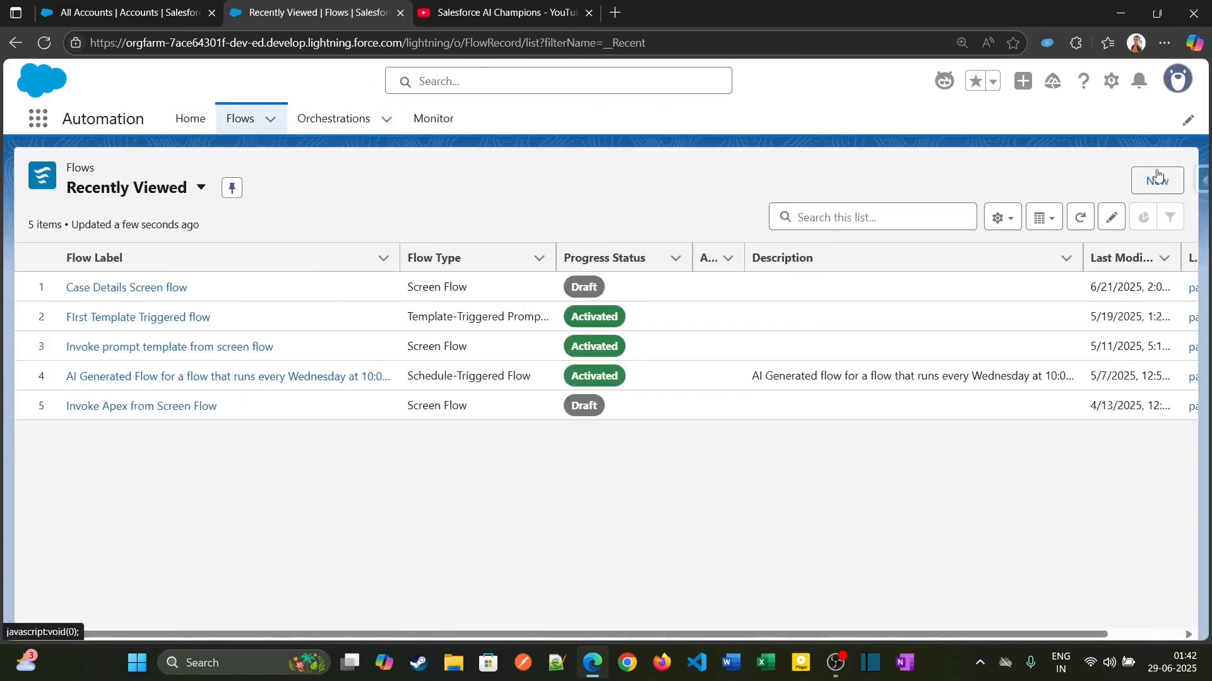
- Create a new automation of the Screen Flow type
left_click(1157, 183)
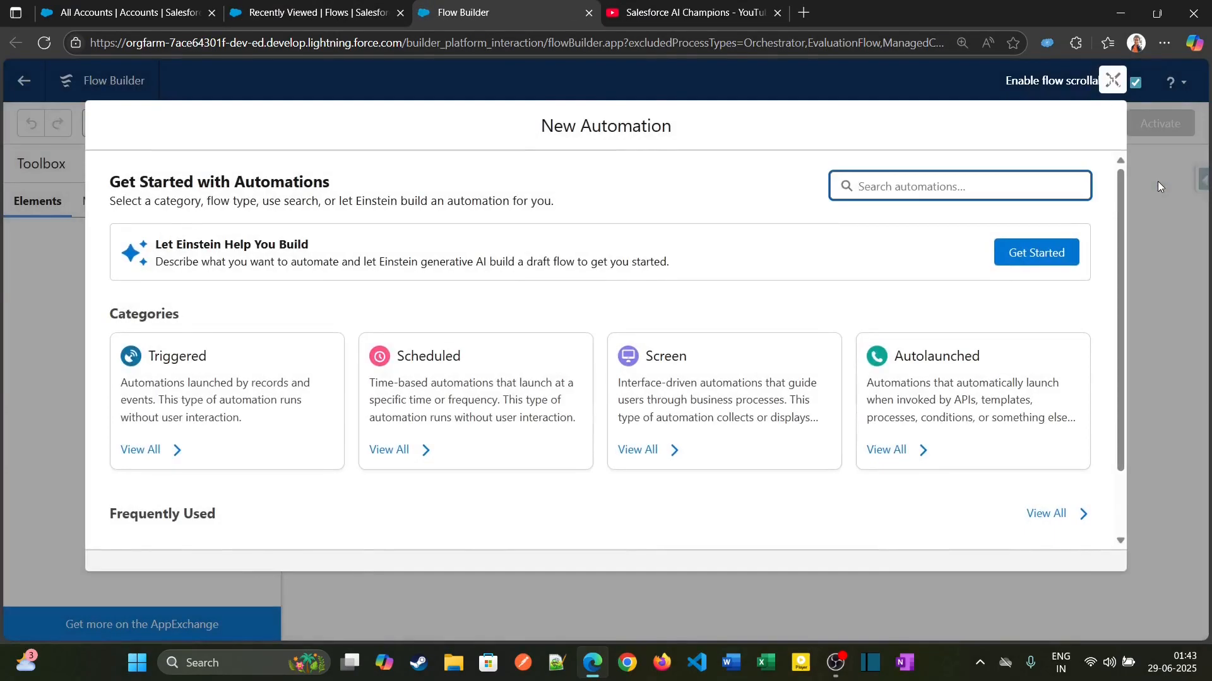
left_click(682, 409)
left_click(374, 390)
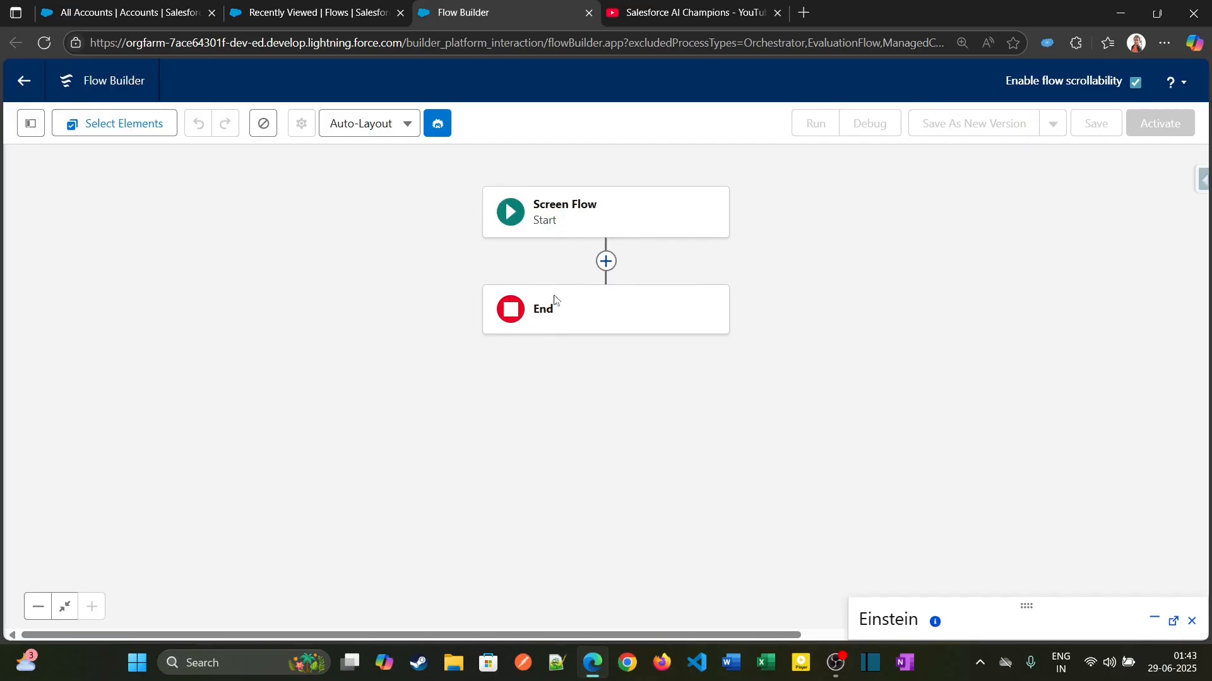
- Add a Screen element between Start and End, labelled "Accounts data table" with the API name Accounts_data_table
left_click(605, 261)
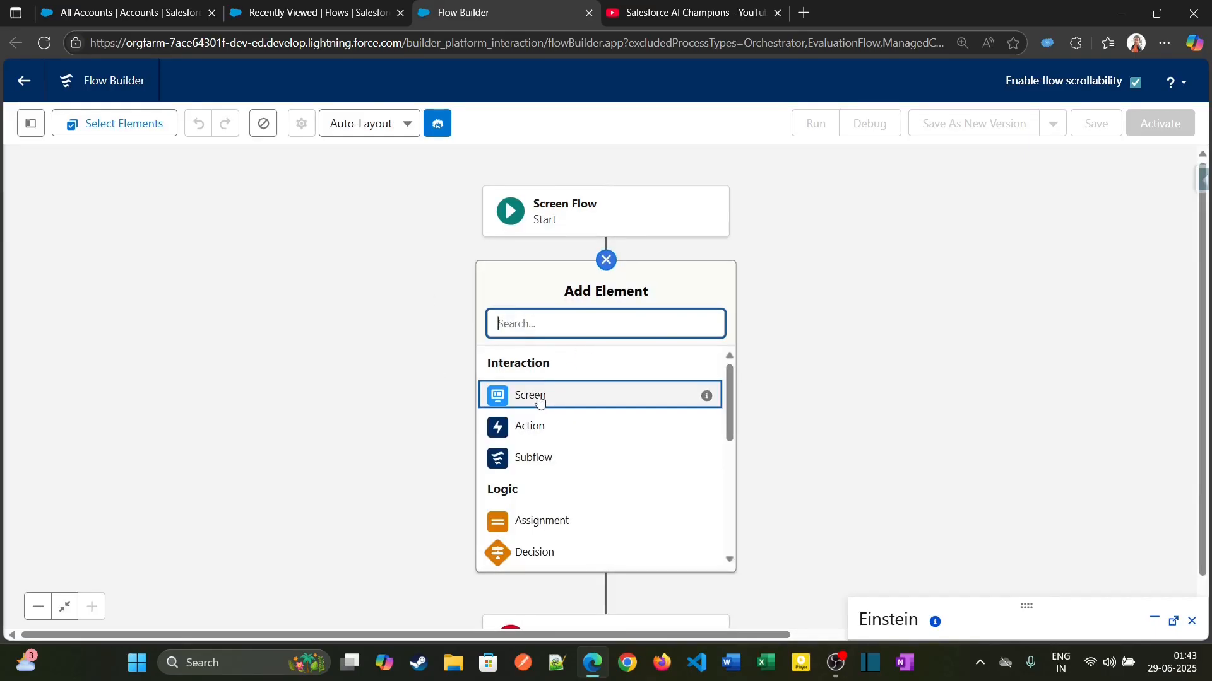
left_click(610, 265)
left_click(605, 260)
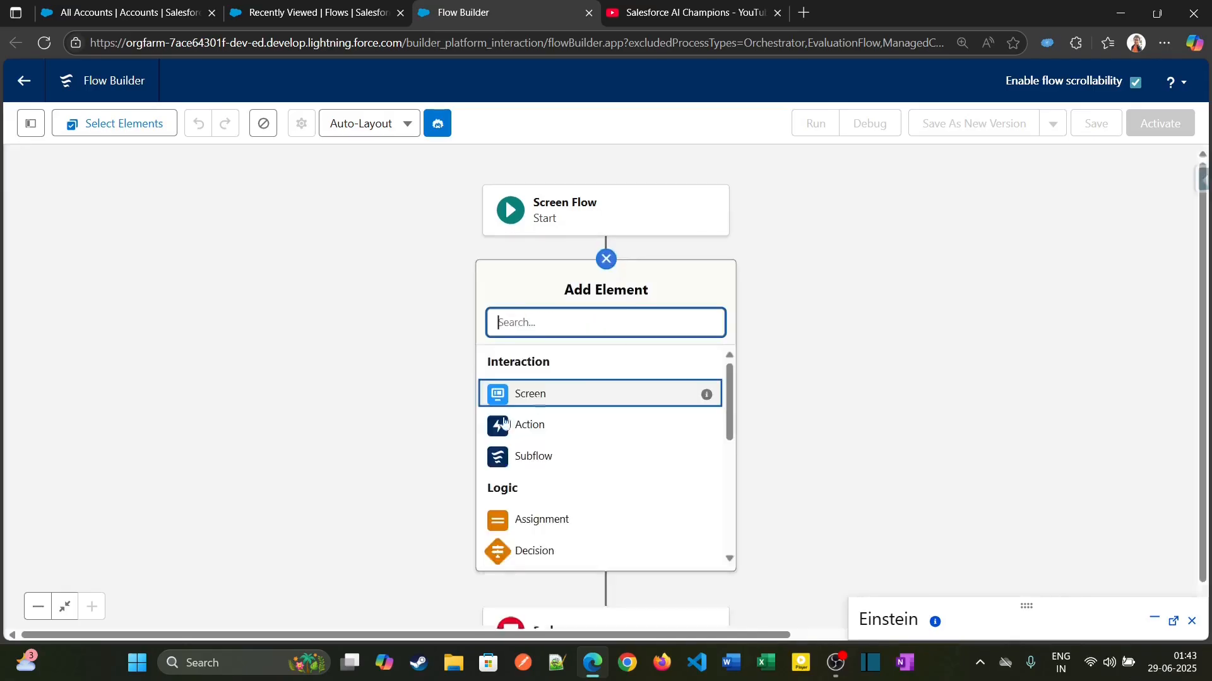
left_click(529, 395)
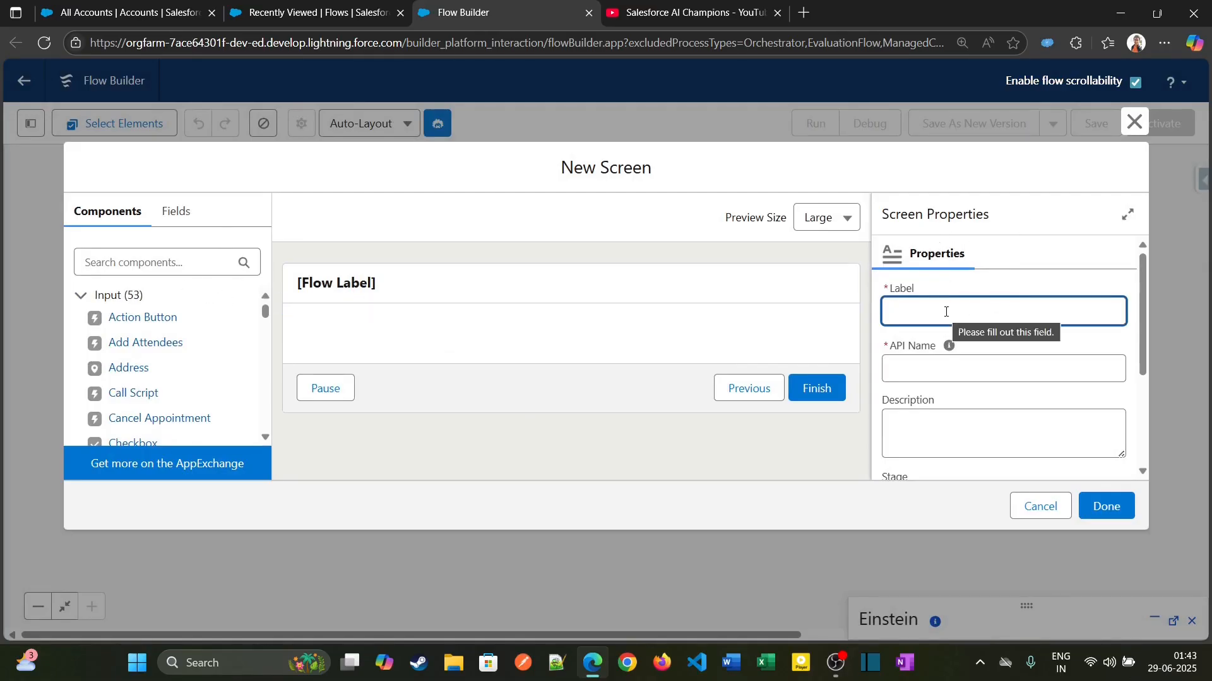
type("Accounts da")
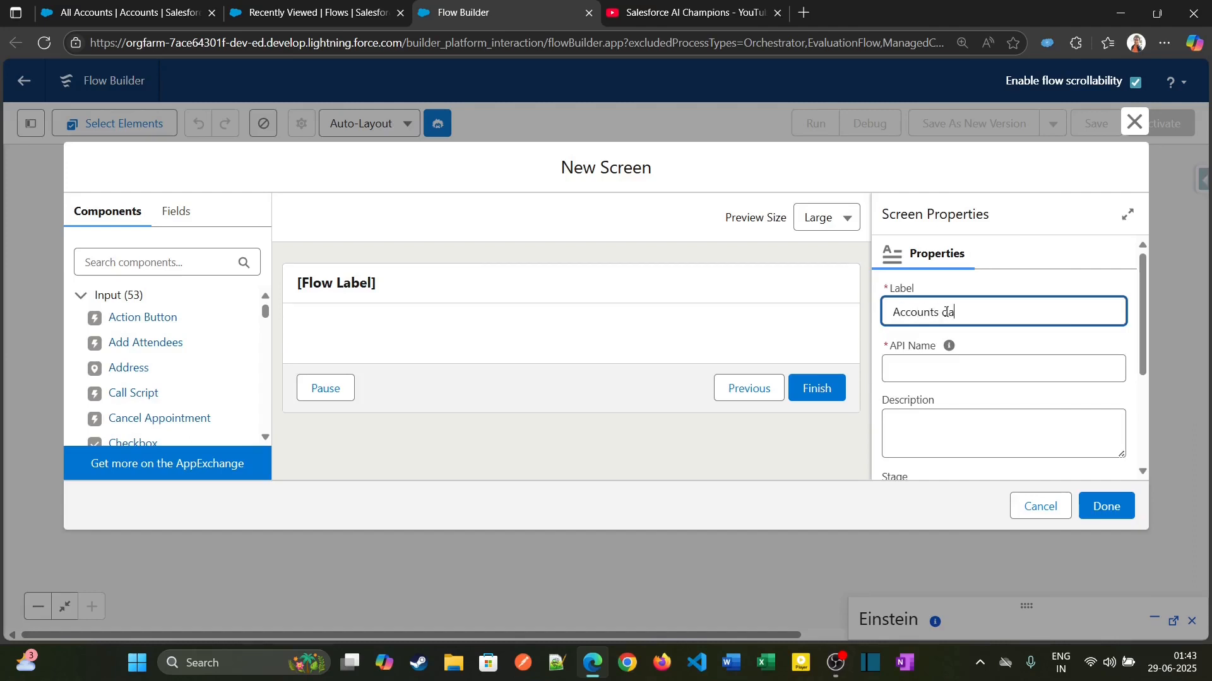
type("ta table")
left_click(947, 346)
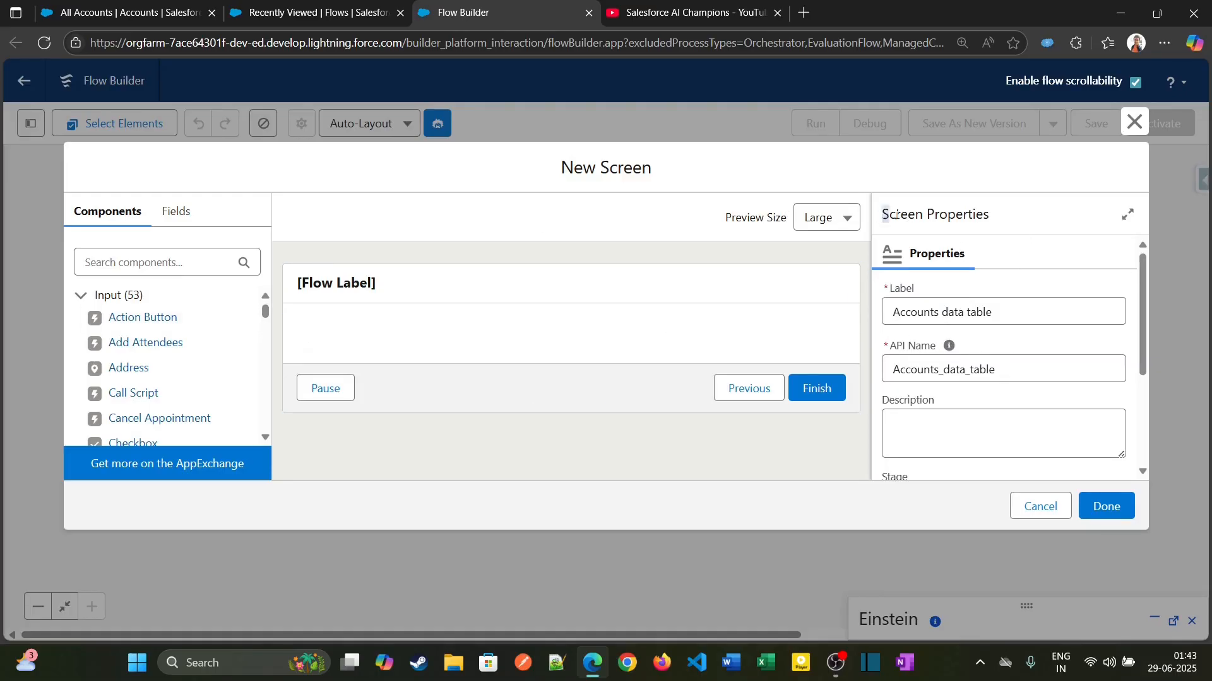
left_click_drag(962, 216, 999, 217)
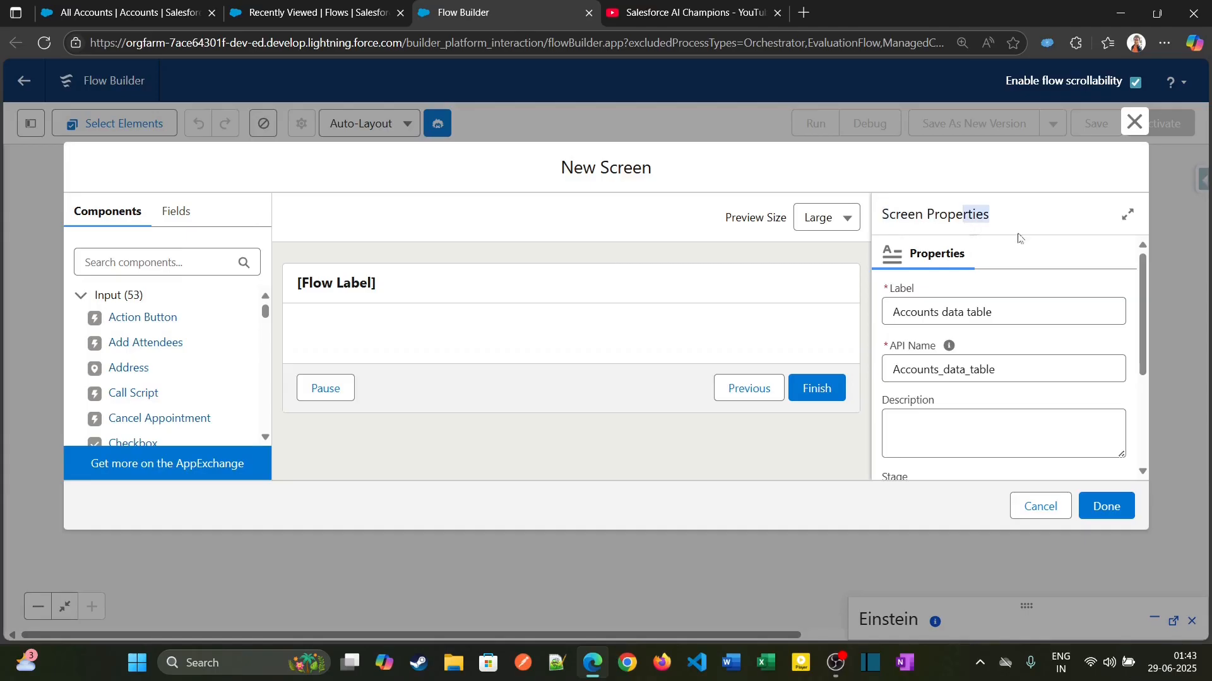
- Find the Data Table component and place it on the screen's canvas
left_click(208, 261)
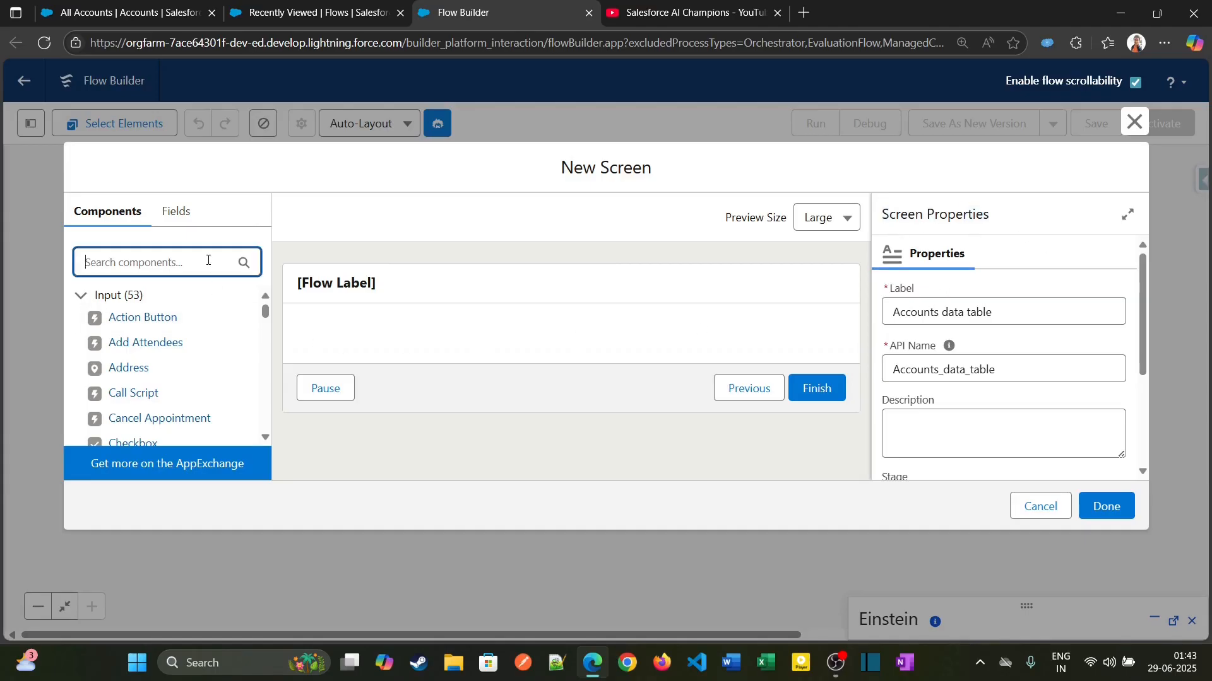
type("data")
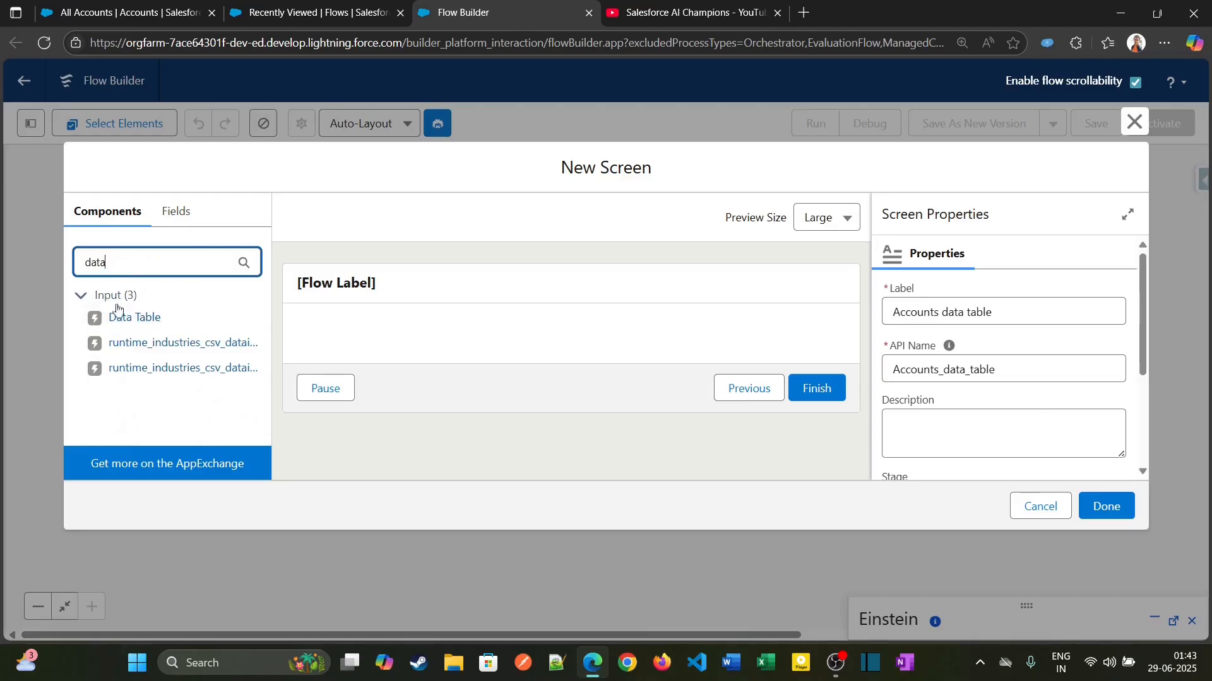
left_click_drag(118, 315, 394, 346)
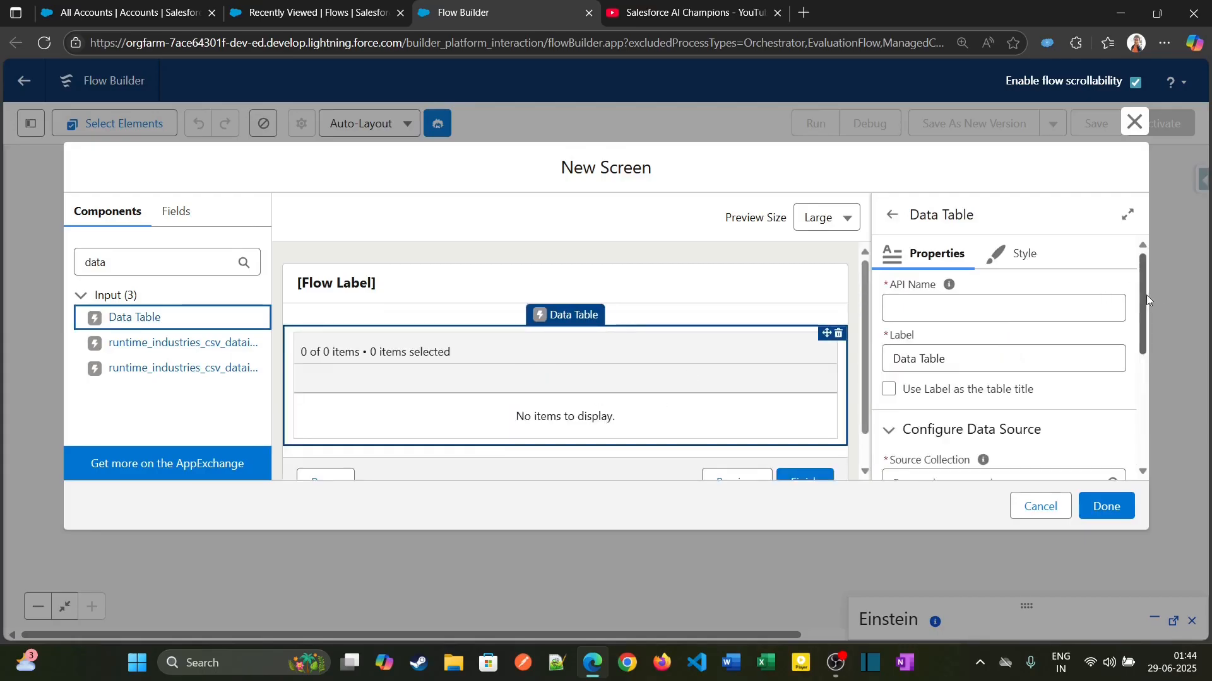
- Examine the Data Table's data source, row and column configuration, including what the source collection requires
left_click_drag(1146, 294, 1138, 351)
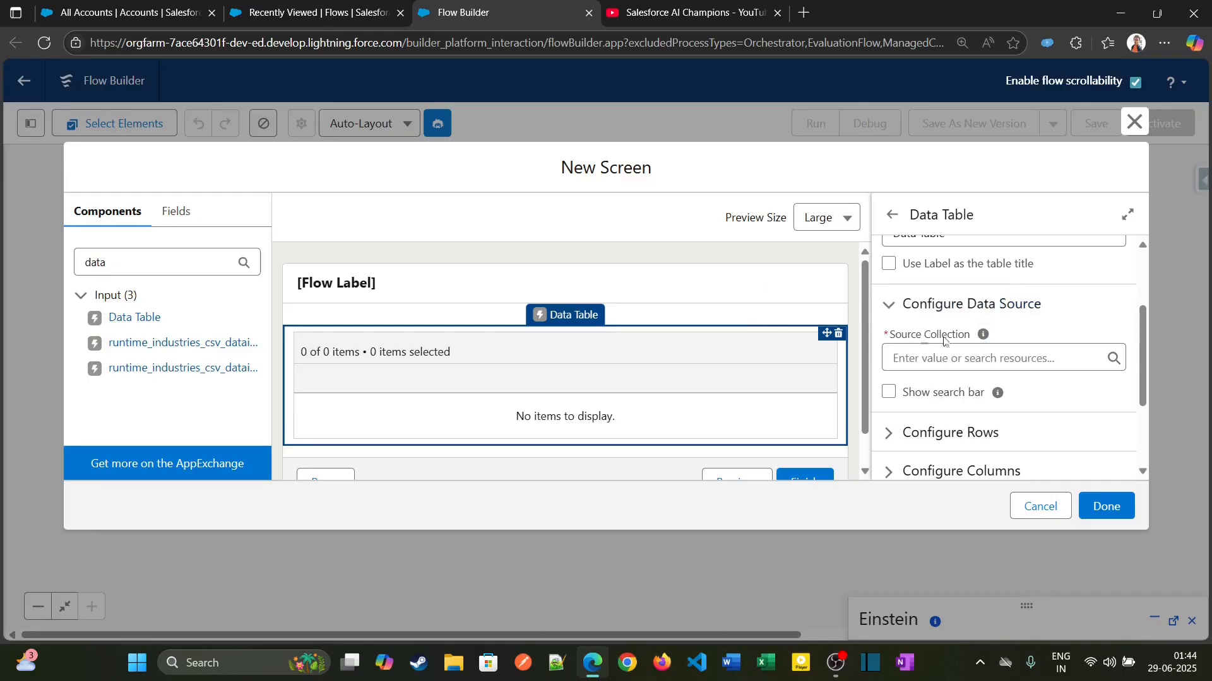
mouse_move(984, 339)
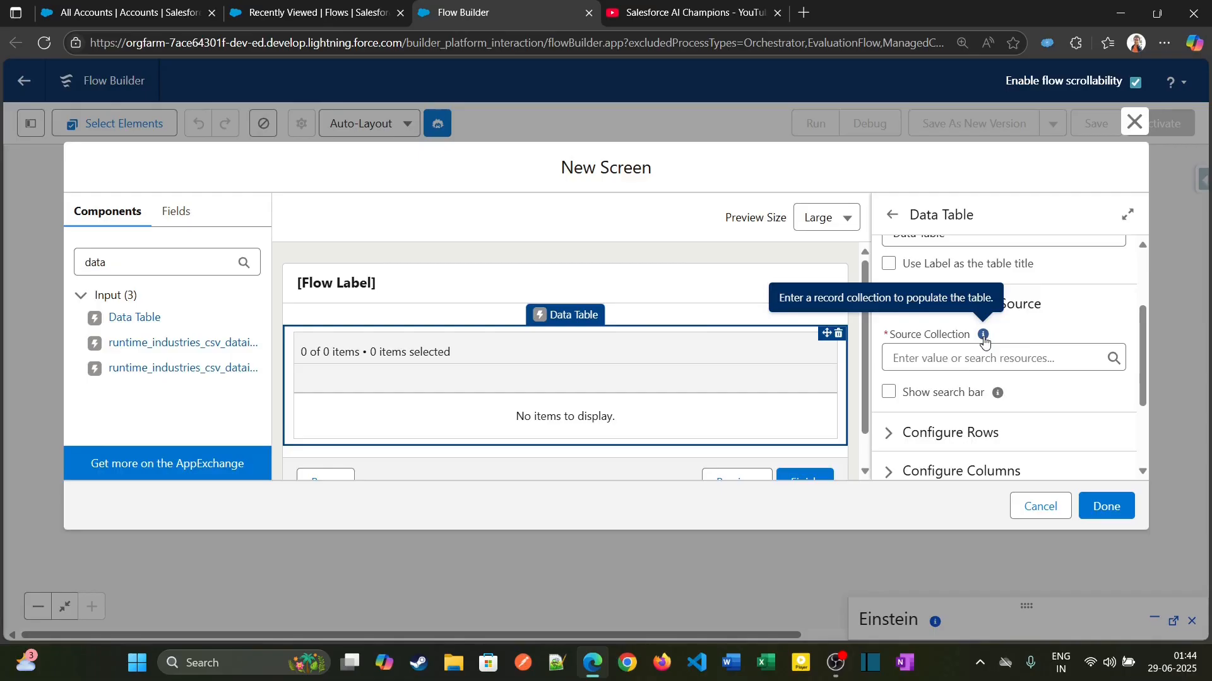
left_click(932, 357)
left_click(1014, 321)
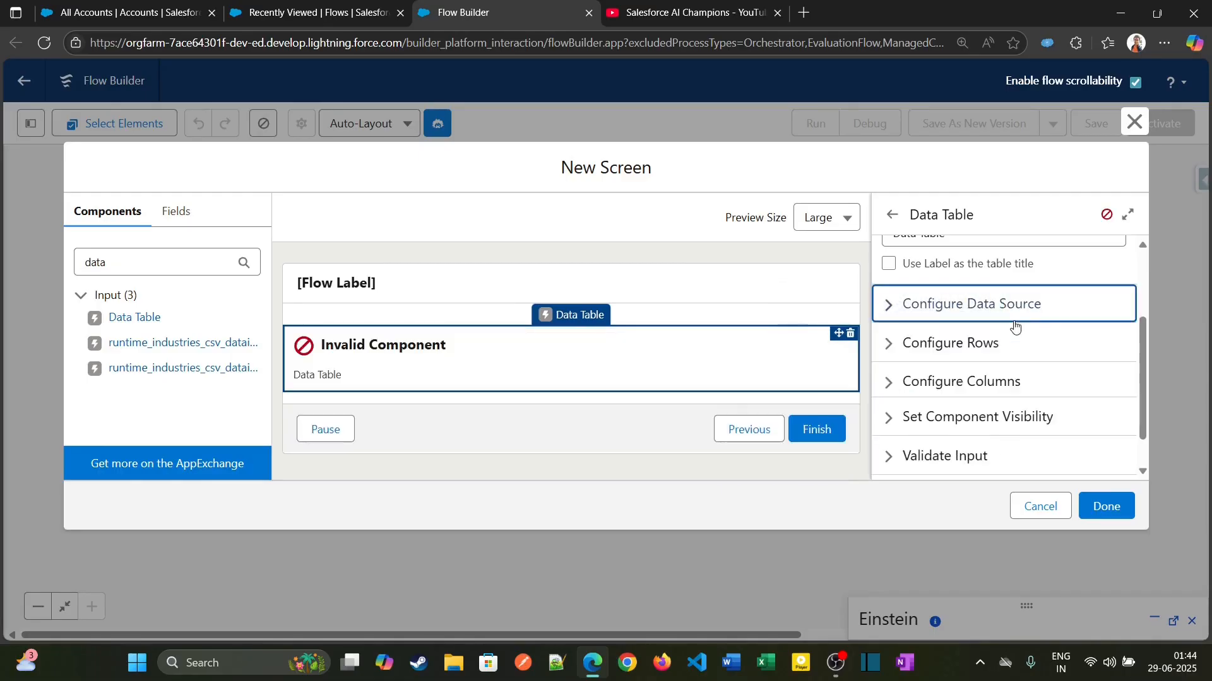
left_click(952, 323)
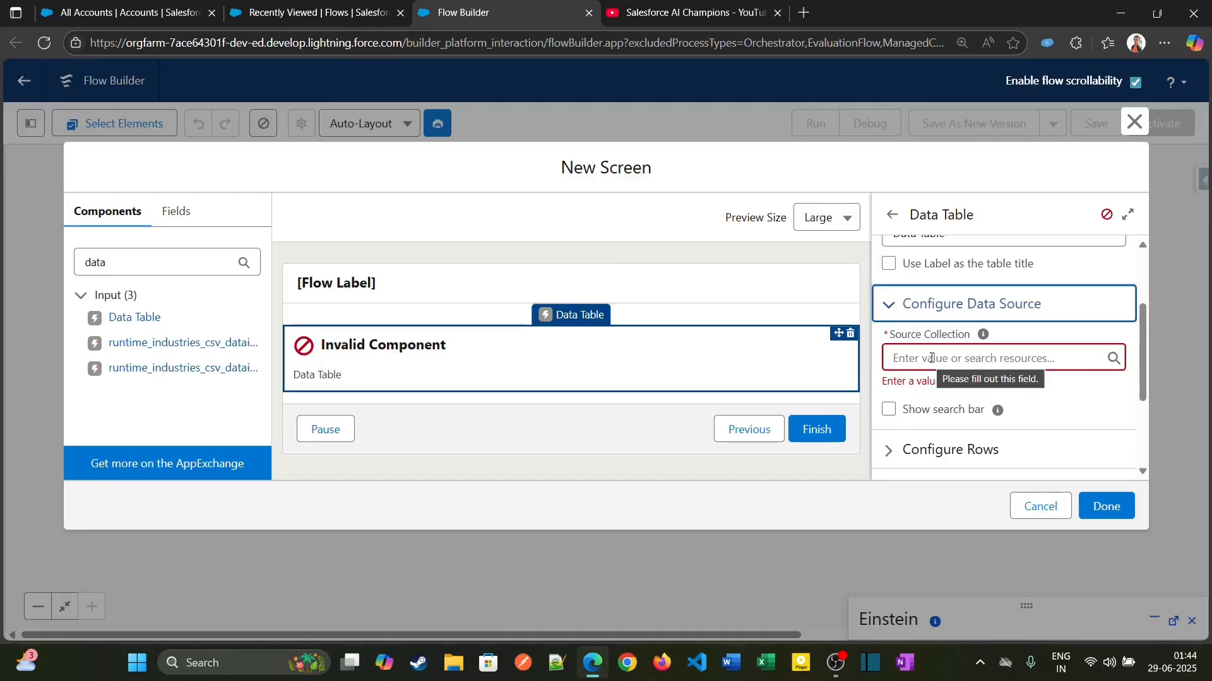
left_click_drag(1144, 358, 1147, 396)
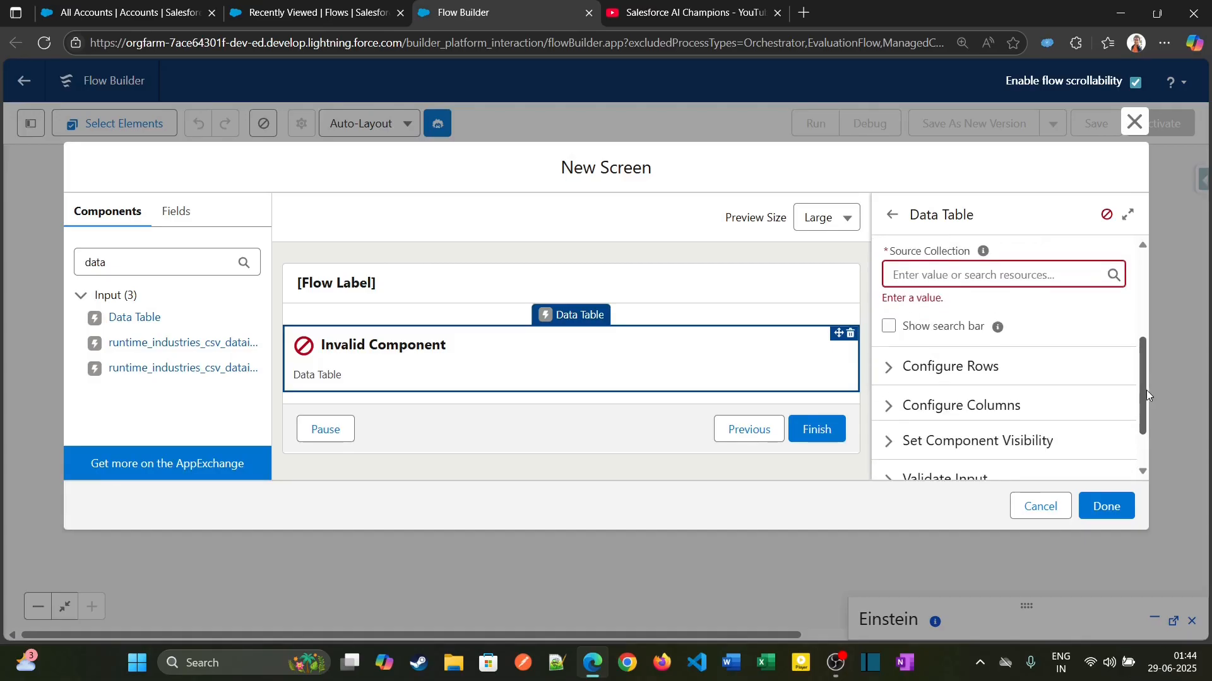
left_click(936, 371)
left_click(935, 372)
left_click(935, 371)
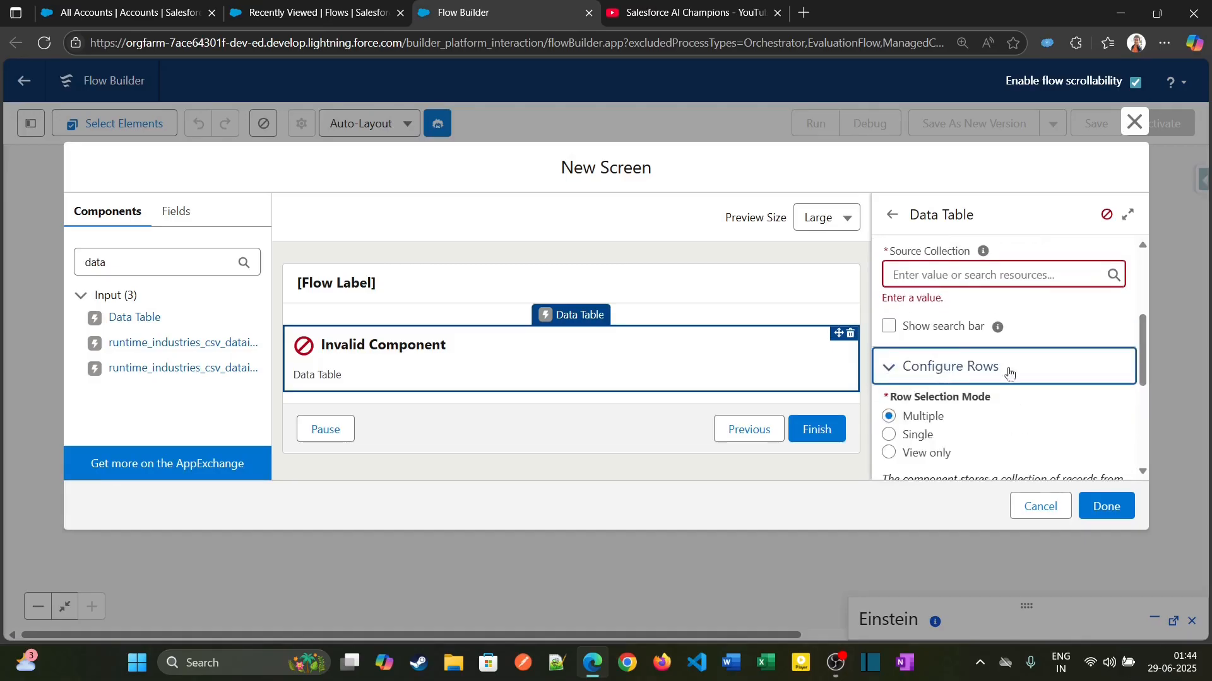
scroll(944, 363, "down", 1)
left_click(951, 316)
left_click(954, 352)
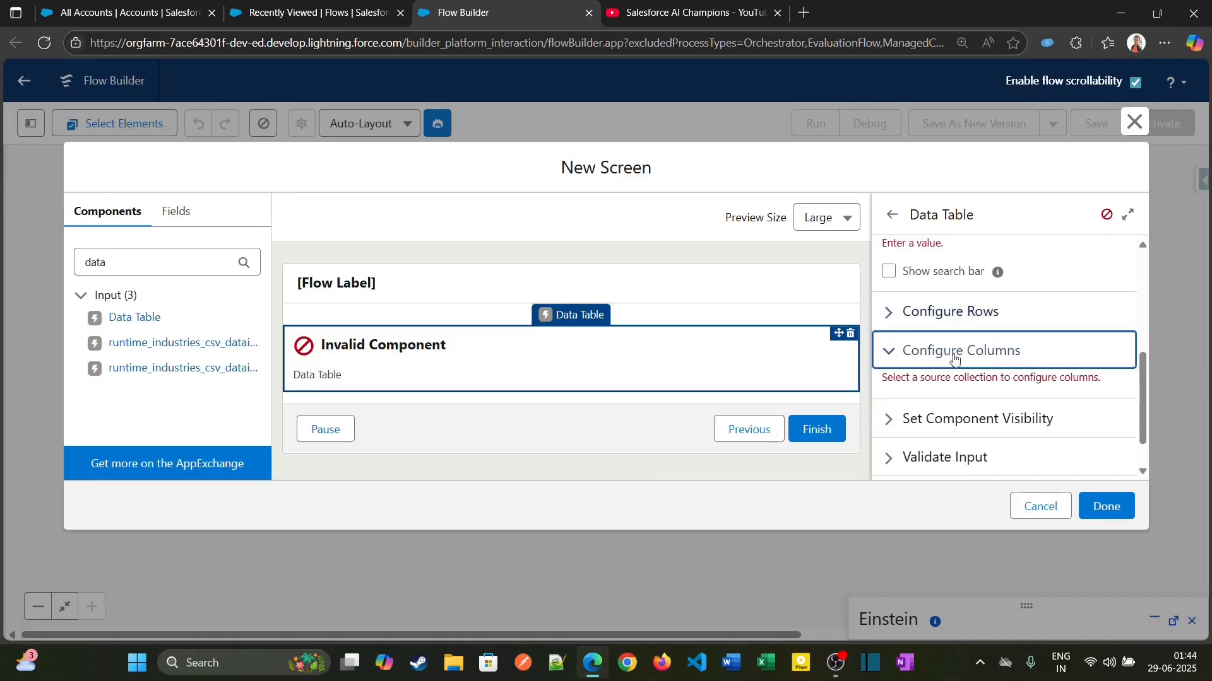
left_click_drag(1145, 373, 1149, 313)
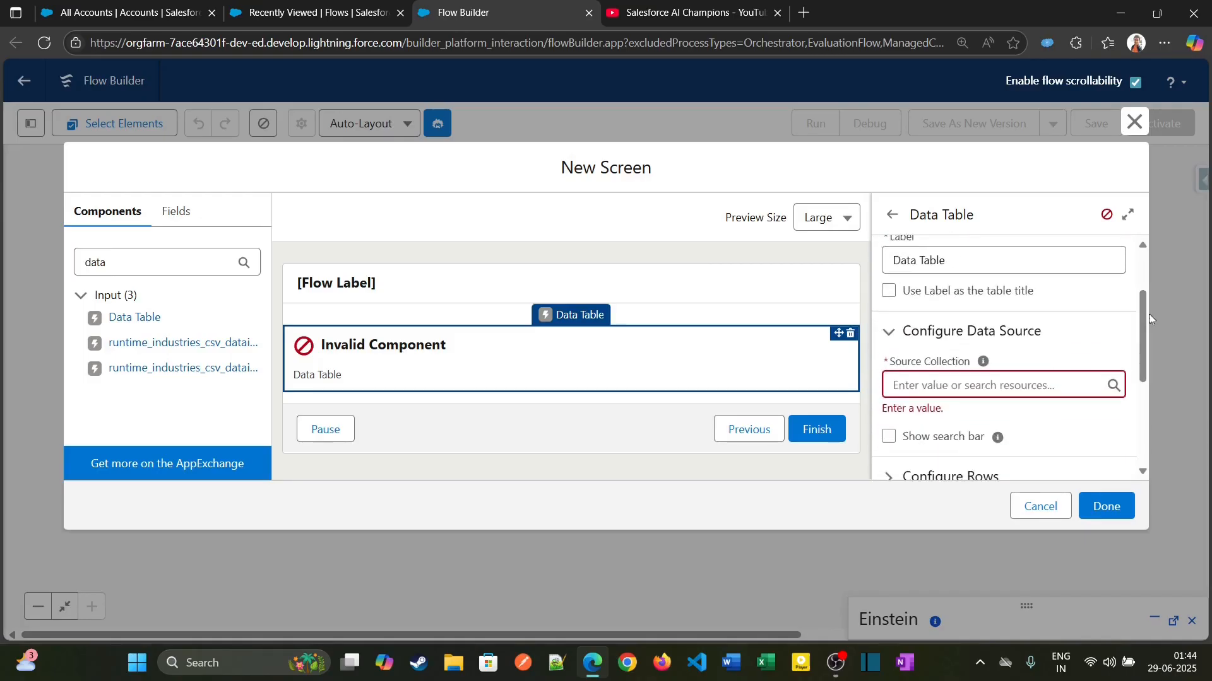
mouse_move(980, 367)
- Delete the Data Table component from the screen and finish the Accounts data table screen element
left_click(850, 332)
left_click(754, 389)
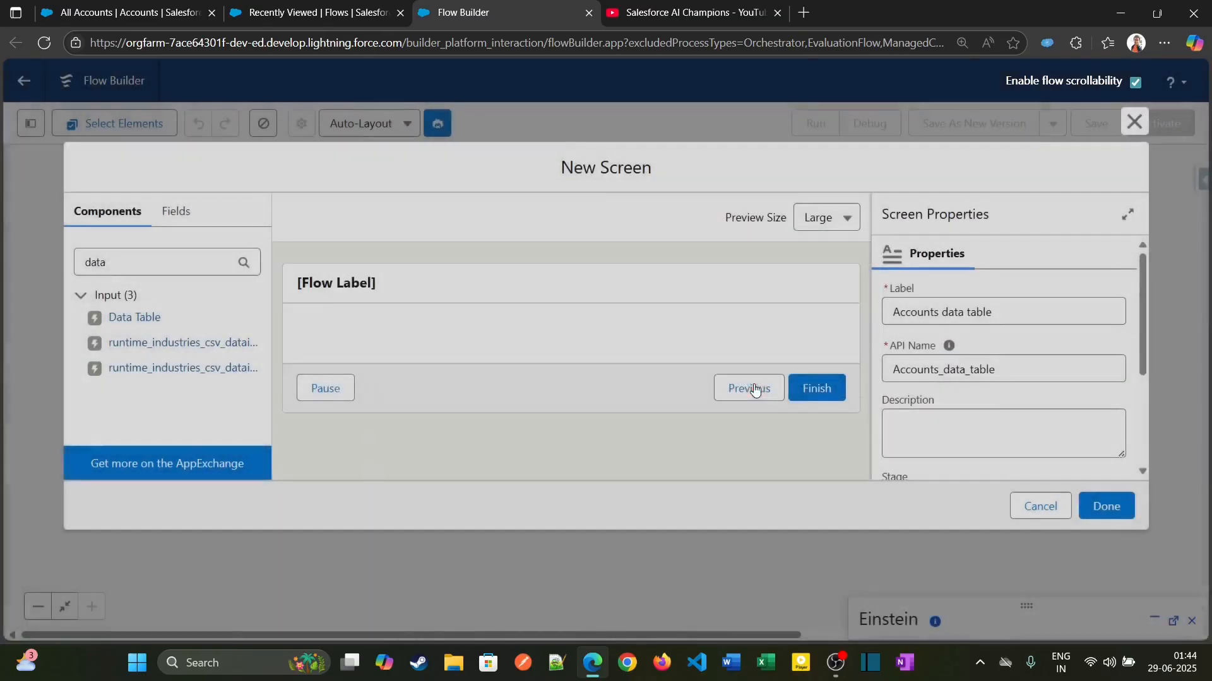
left_click(1105, 508)
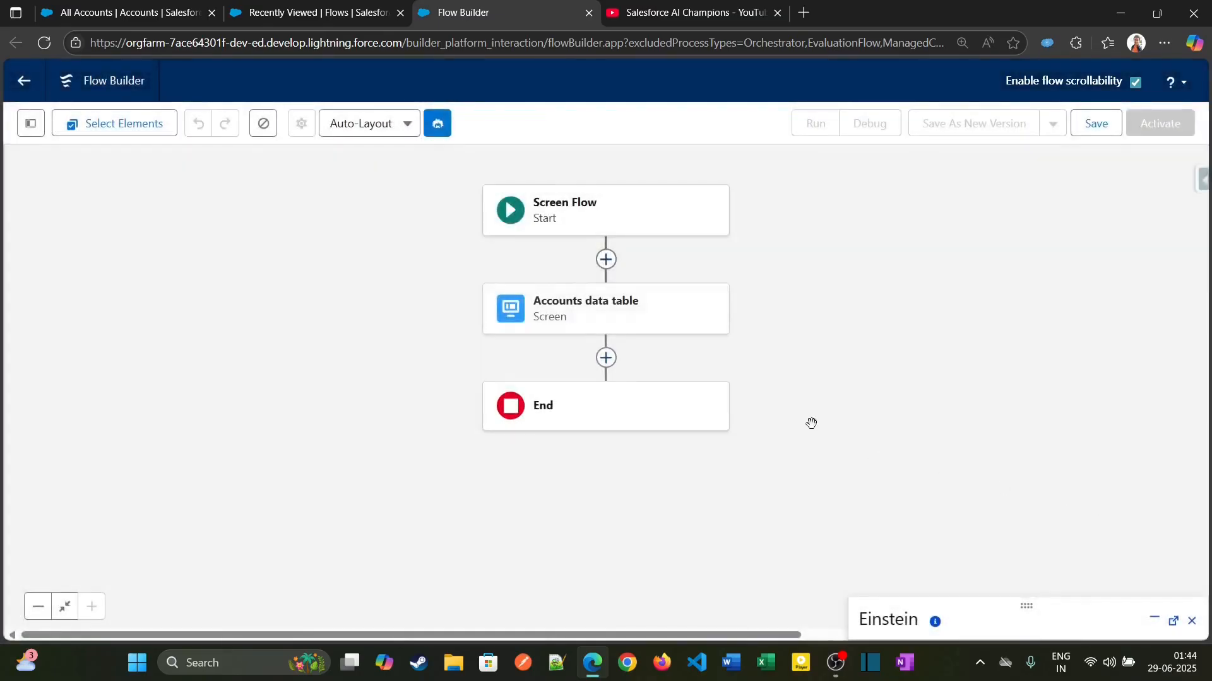
- Add a Get Records element before the Accounts data table screen, labelled "Get accounts" with the API name Get_accounts
left_click(606, 259)
type("get")
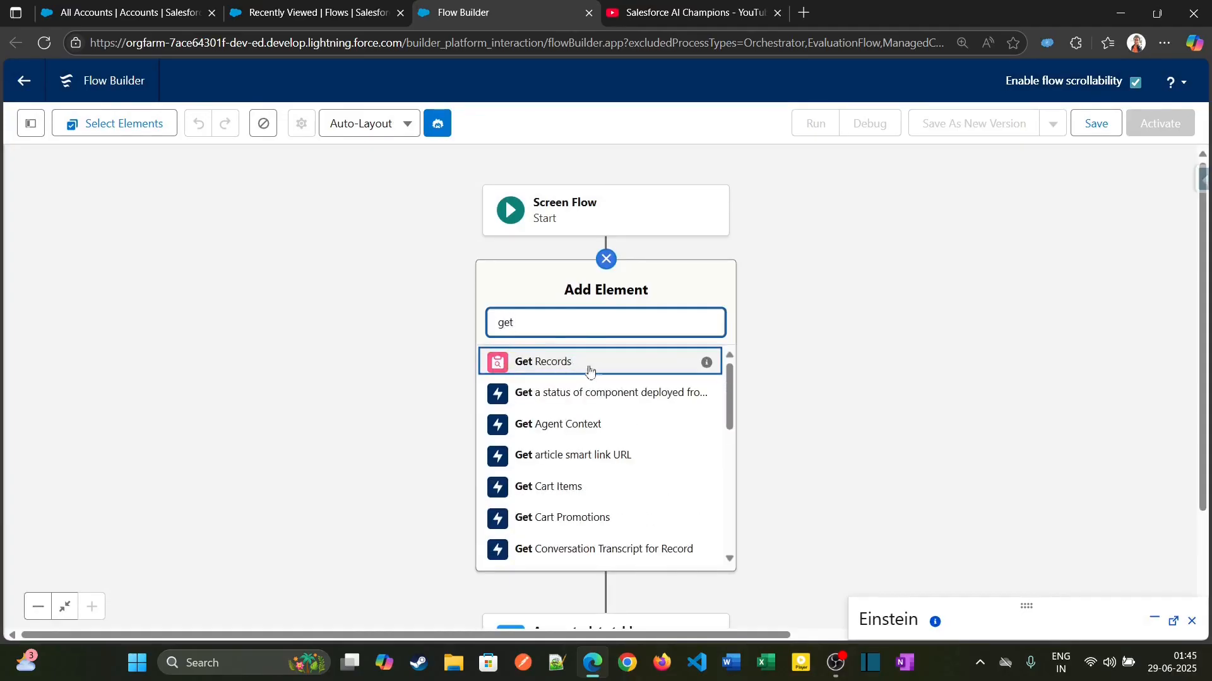
left_click(540, 363)
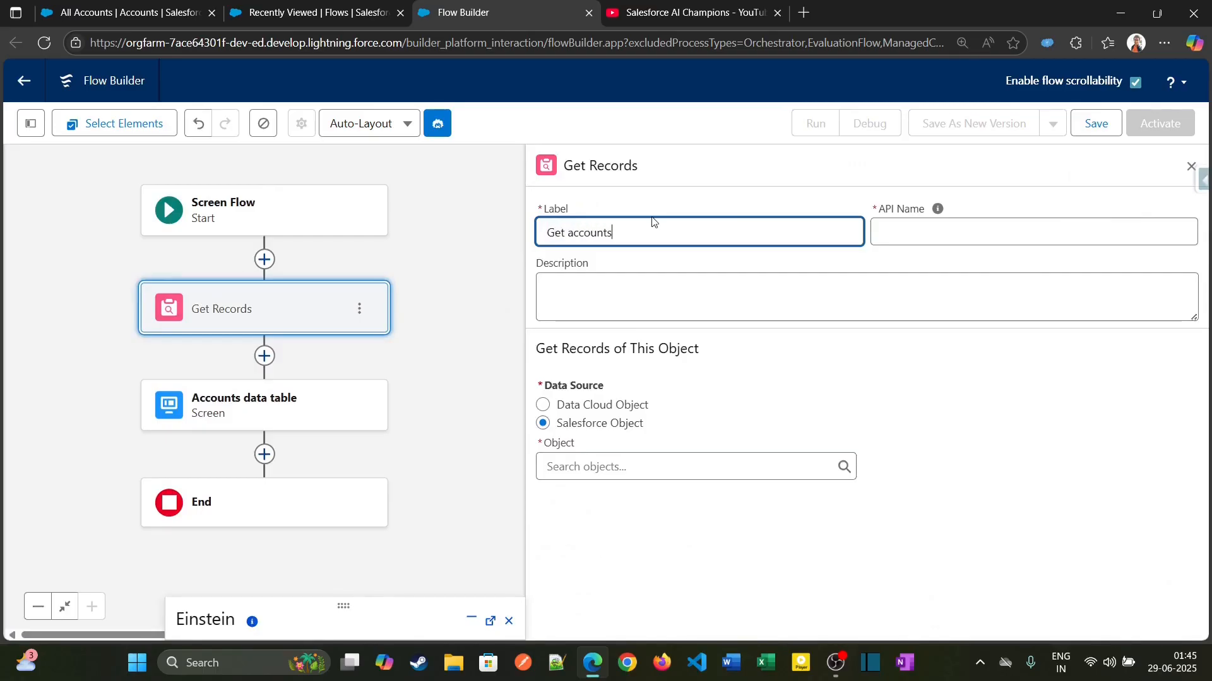
key("Tab")
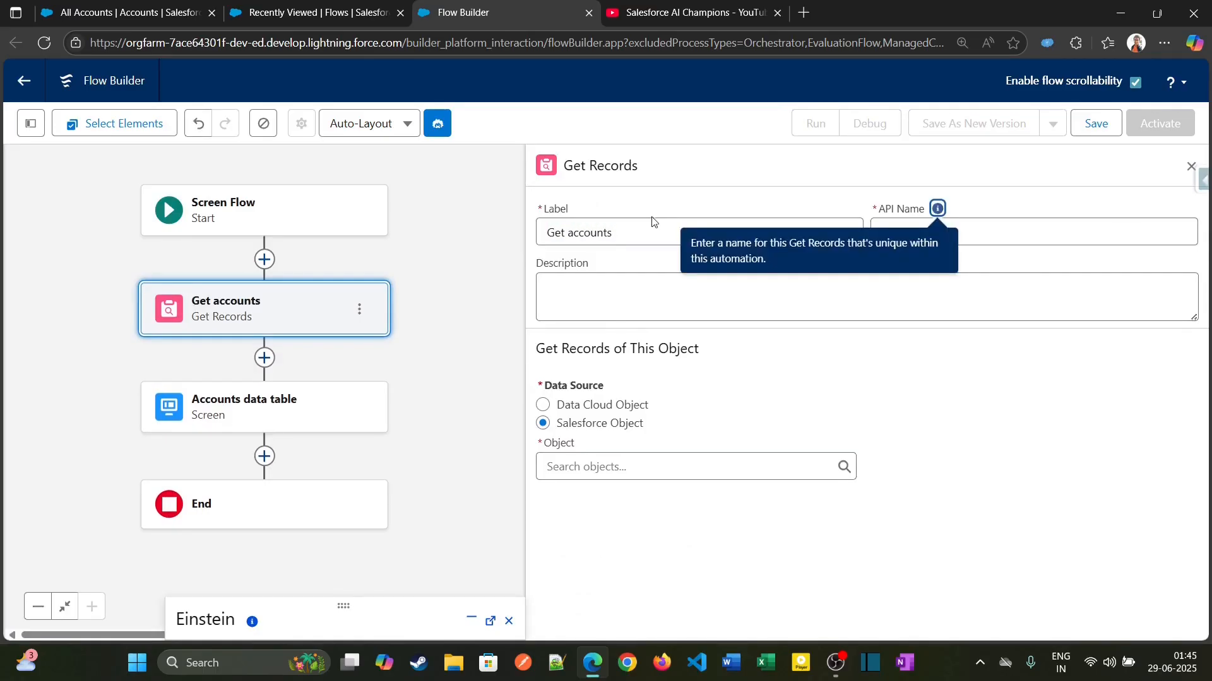
left_click(653, 278)
- Set Account as the object whose records the Get accounts element retrieves
left_click(590, 464)
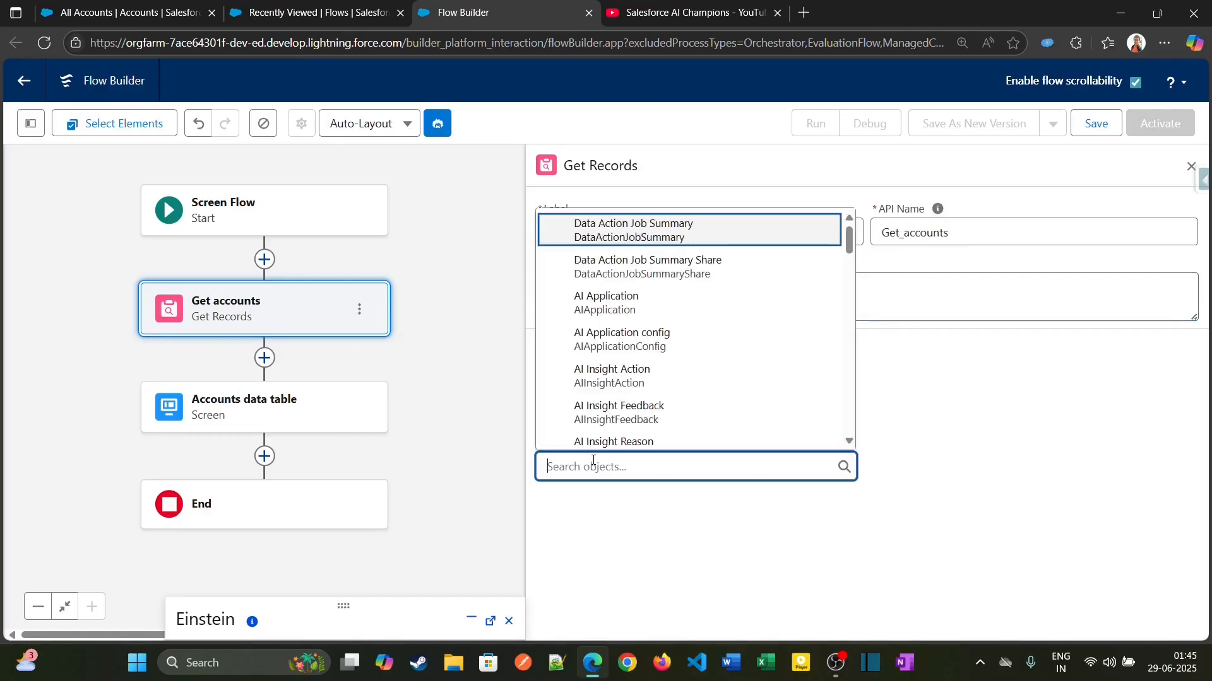
type("ac")
scroll(568, 379, "down", 2)
left_click(593, 264)
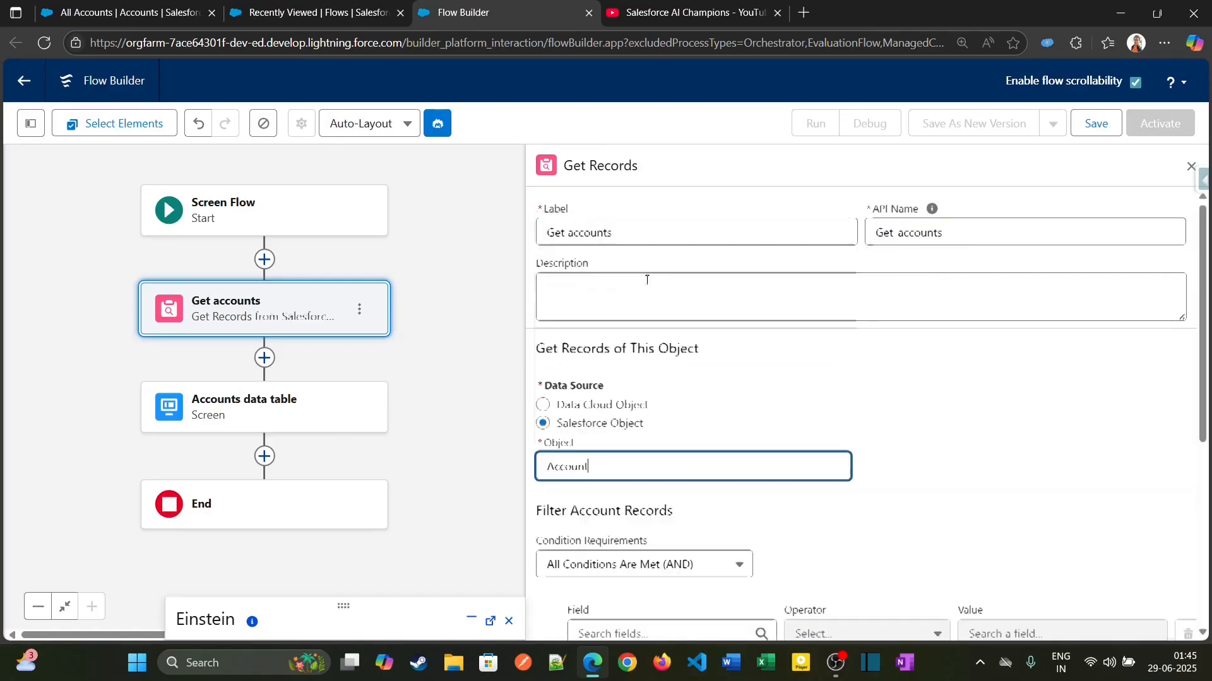
- Filter the account records by the condition Account Type Equals Customer - Channel
left_click_drag(1202, 392, 1202, 518)
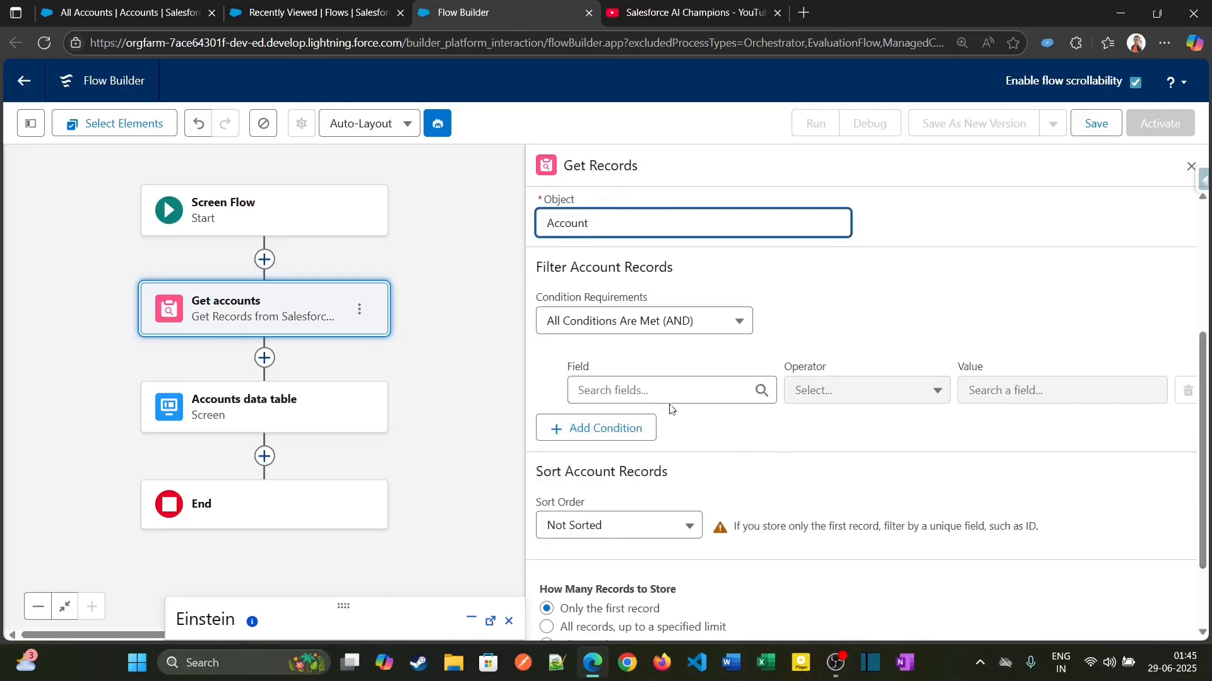
left_click(650, 391)
type("type")
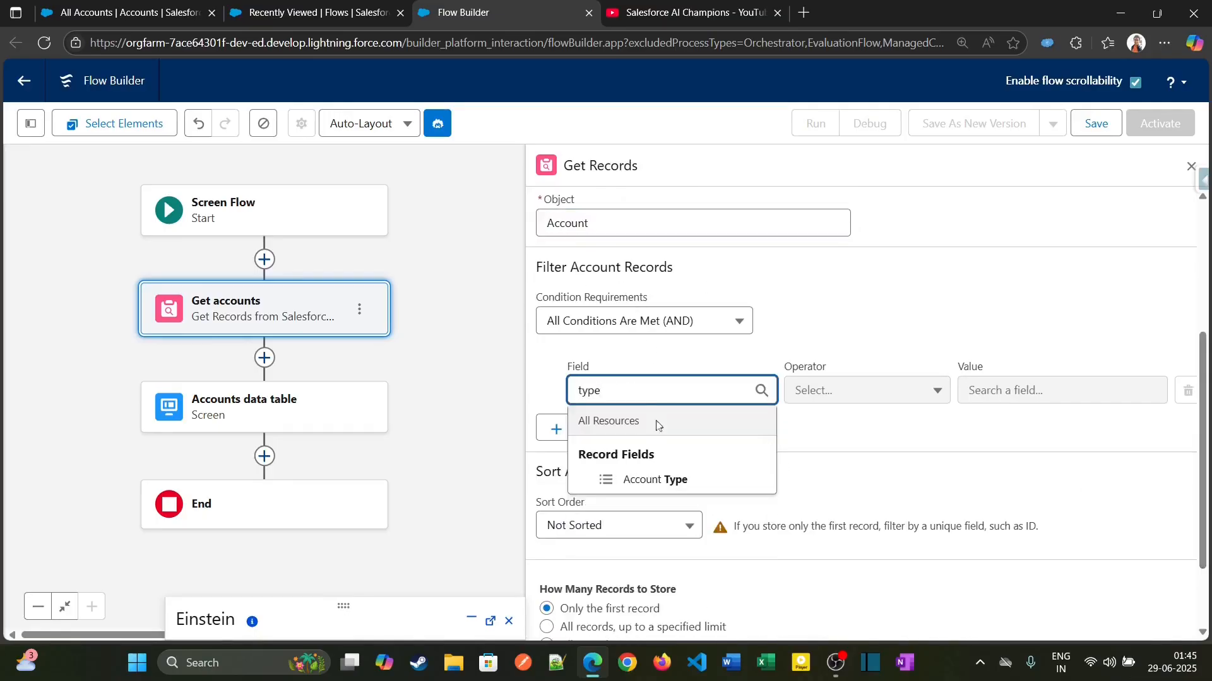
left_click(655, 479)
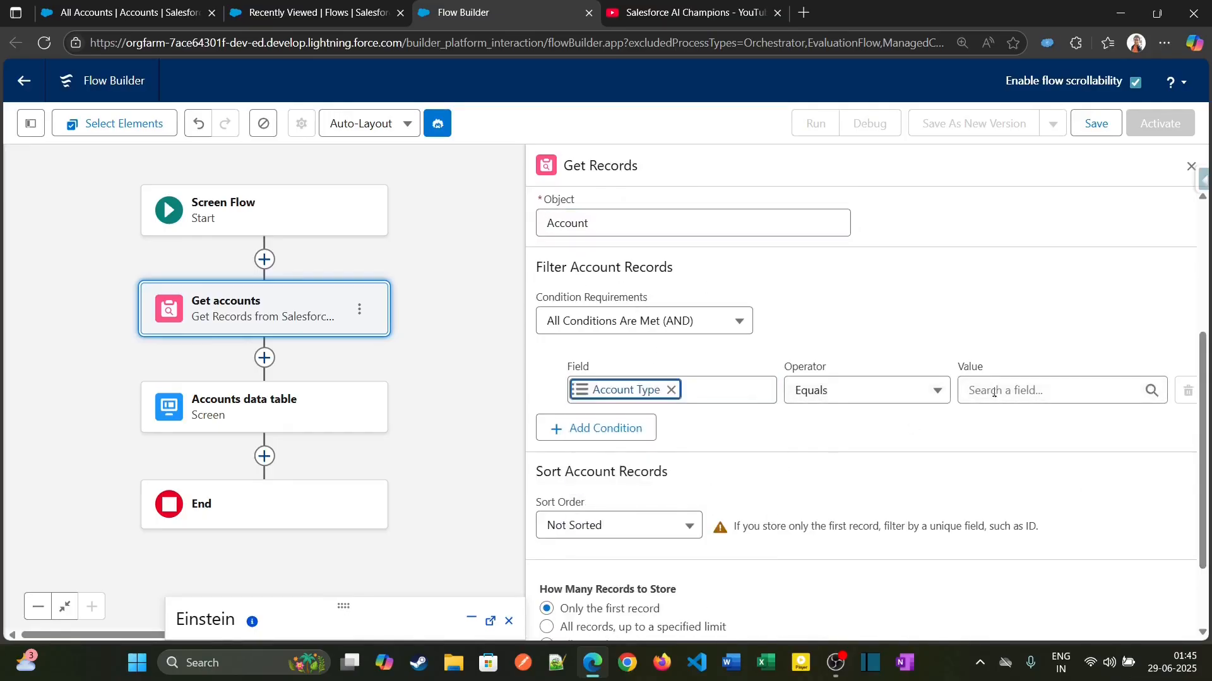
left_click(1012, 391)
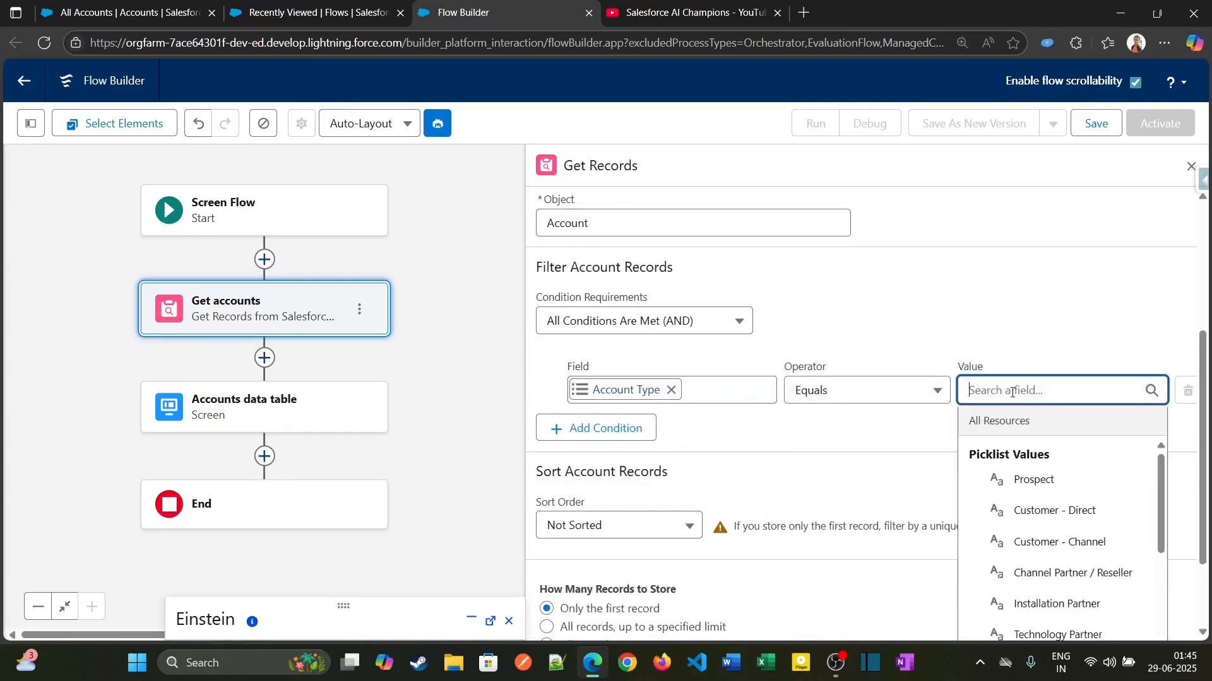
left_click(1035, 548)
- Check the account types in the All Accounts list and return to the Get Records settings in Flow Builder
left_click(88, 3)
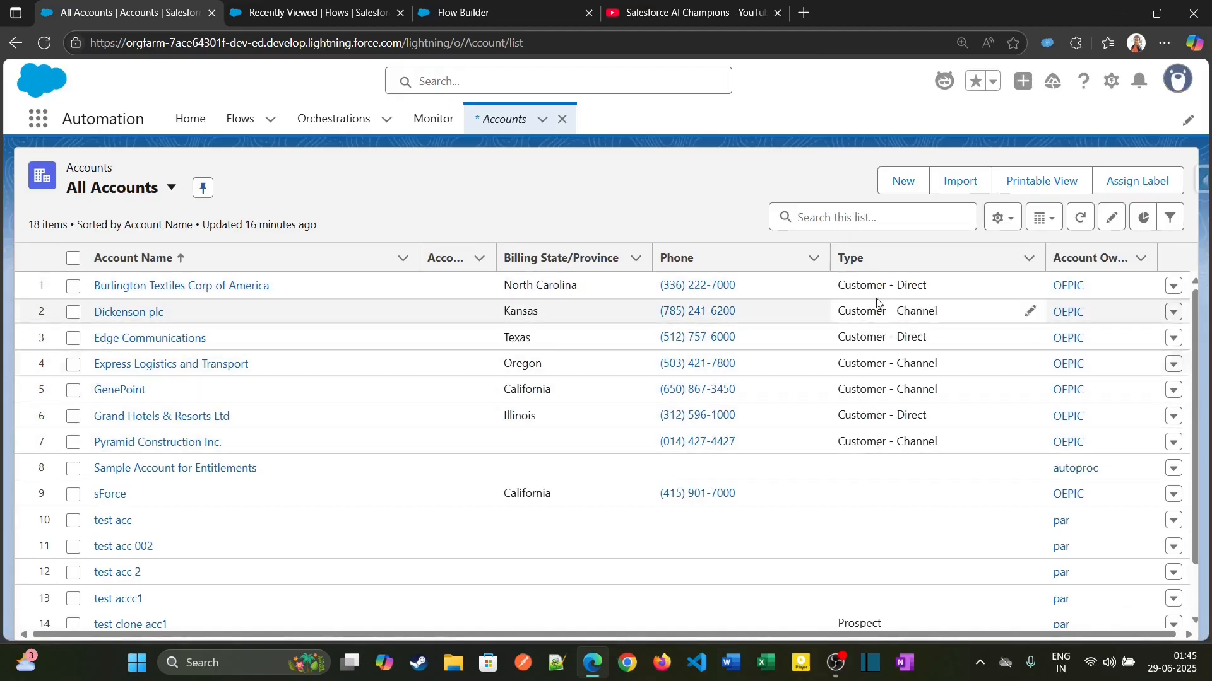
left_click(350, 5)
left_click(464, 13)
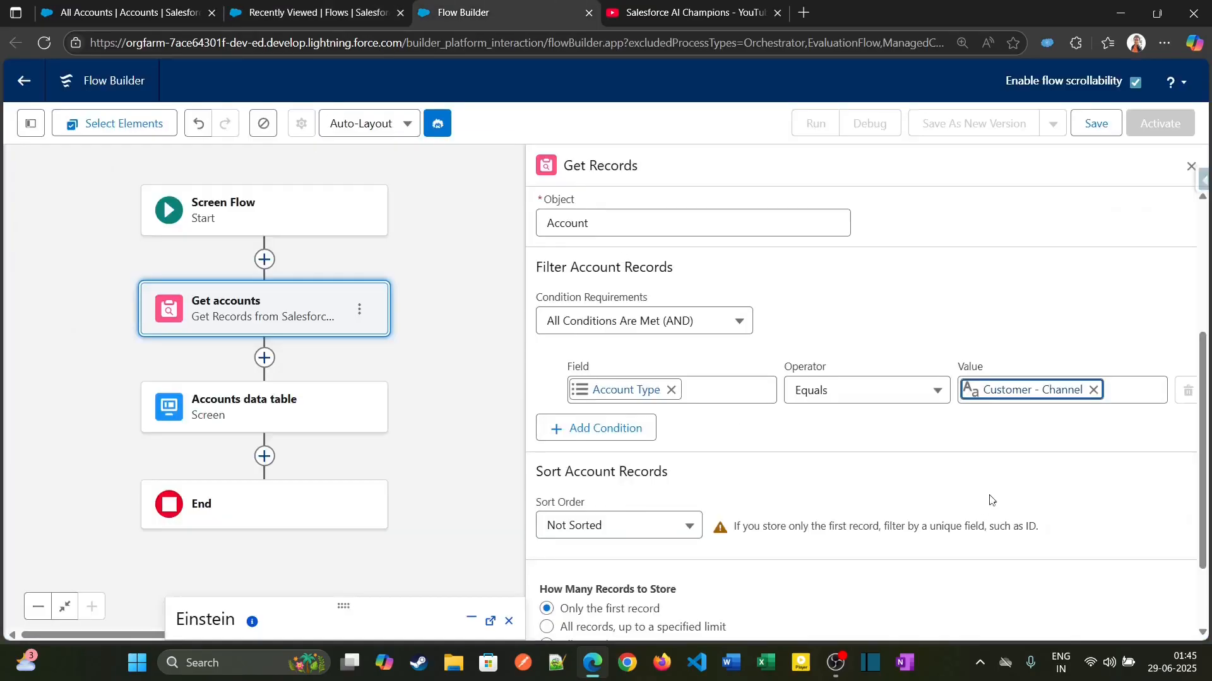
- Sort the retrieved account records in descending order by CreatedDate
left_click(805, 429)
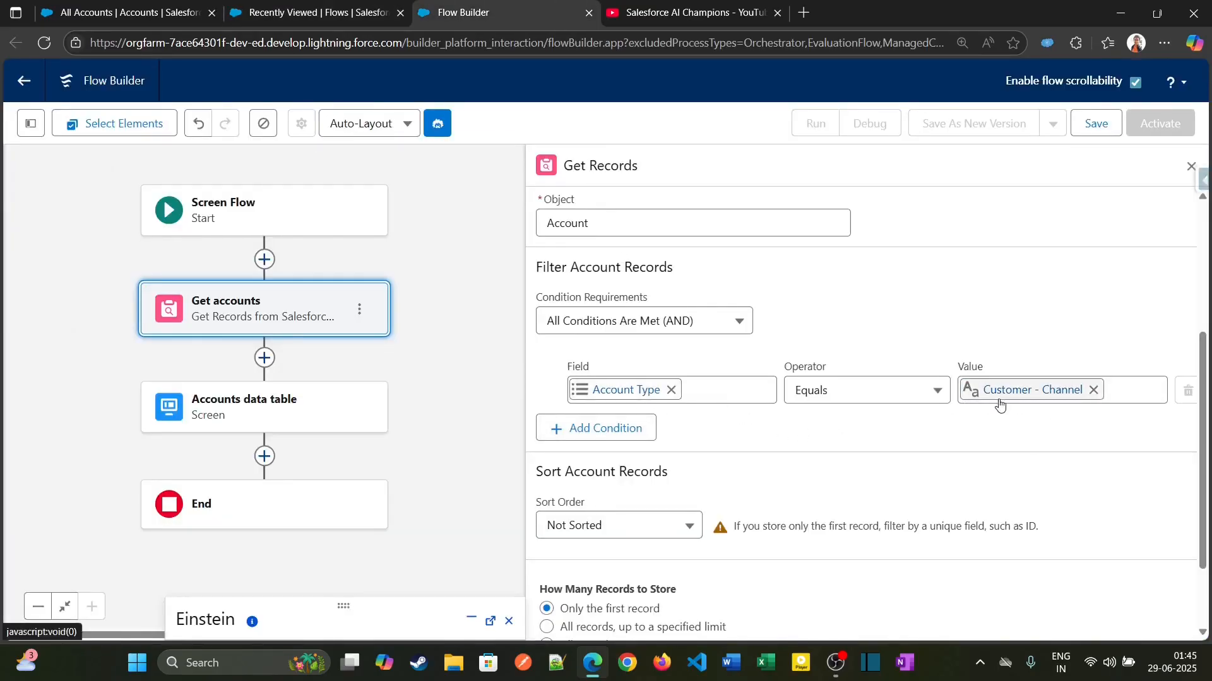
scroll(1205, 505, "up", 2)
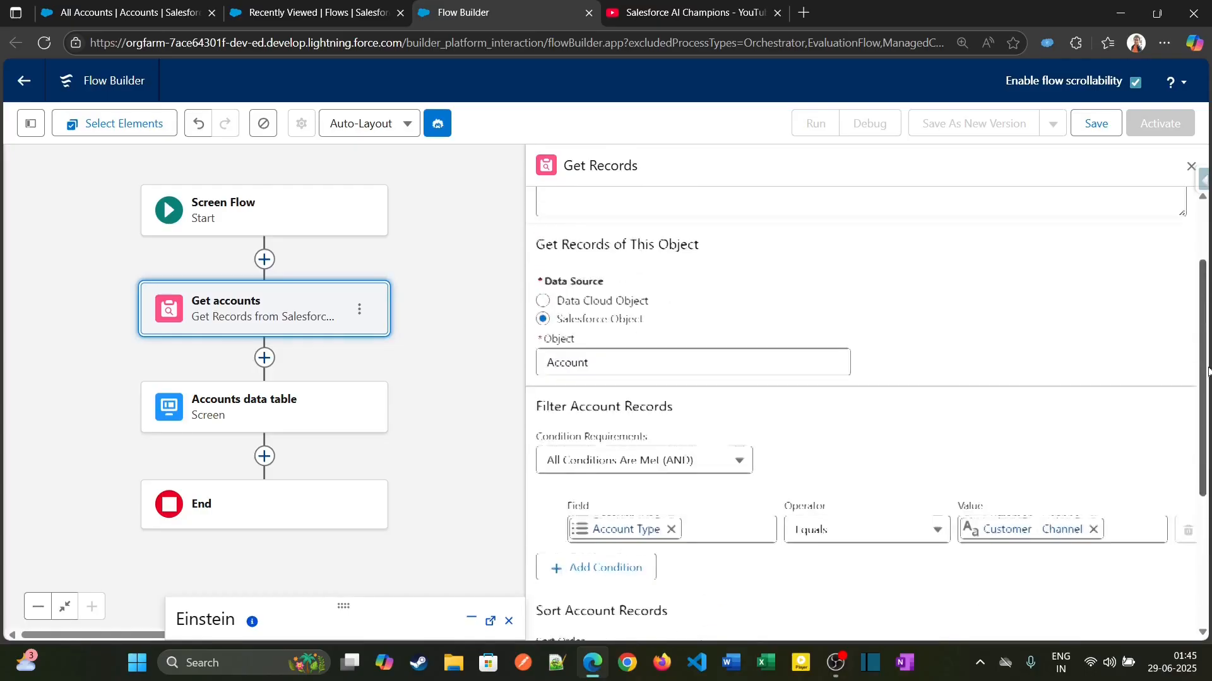
scroll(1205, 504, "down", 4)
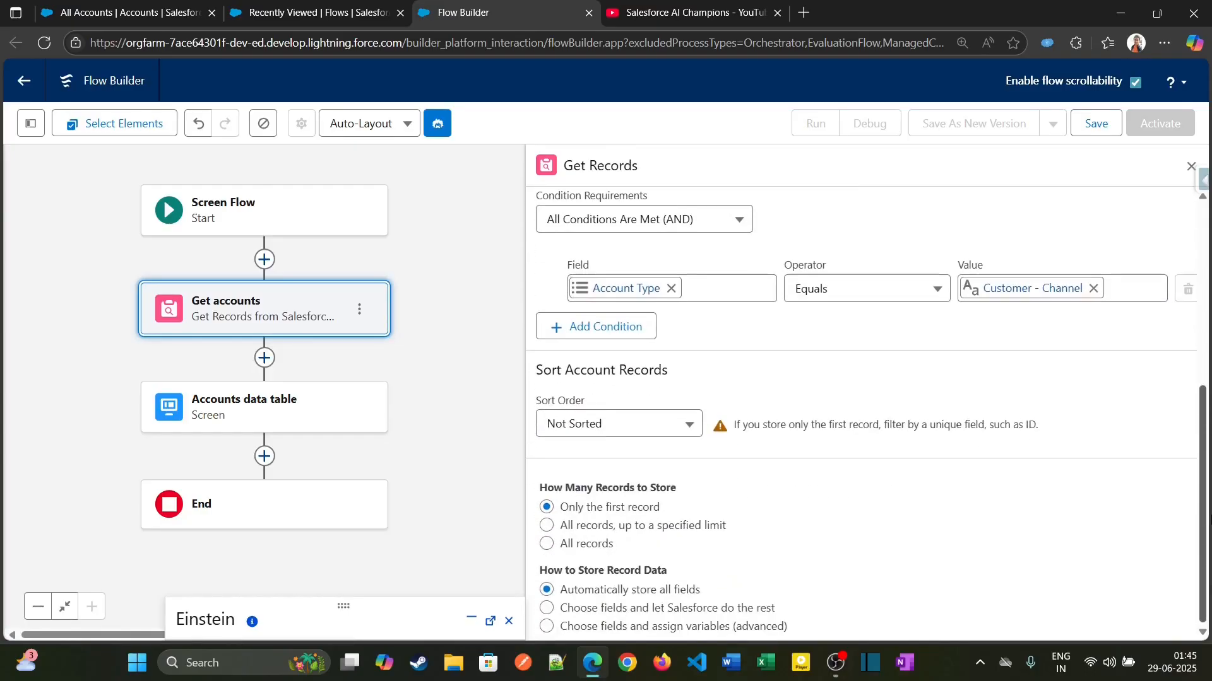
left_click(641, 424)
left_click(653, 361)
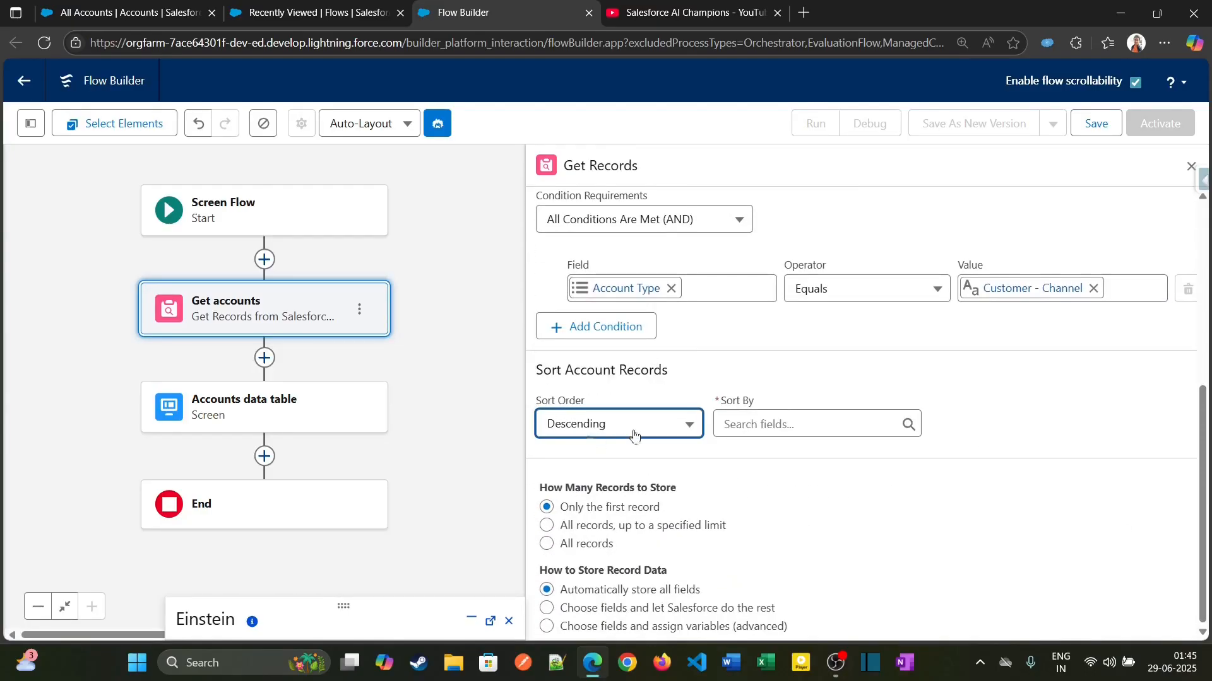
left_click(723, 424)
type("create")
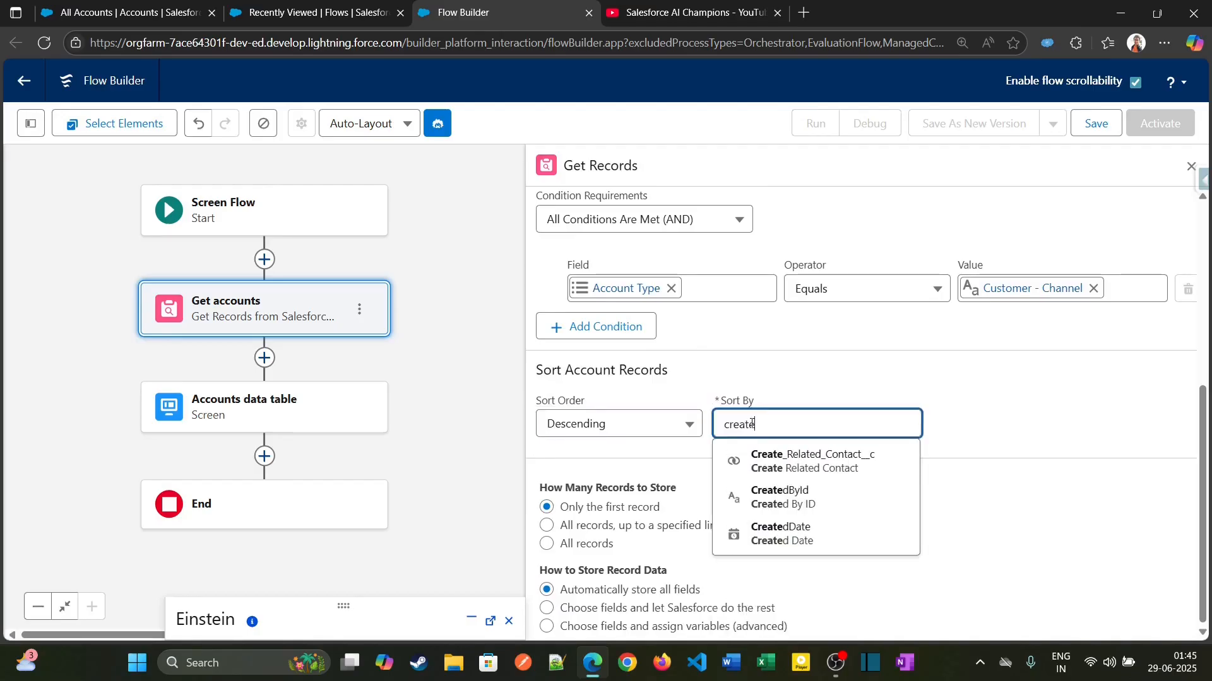
left_click(782, 535)
left_click(981, 420)
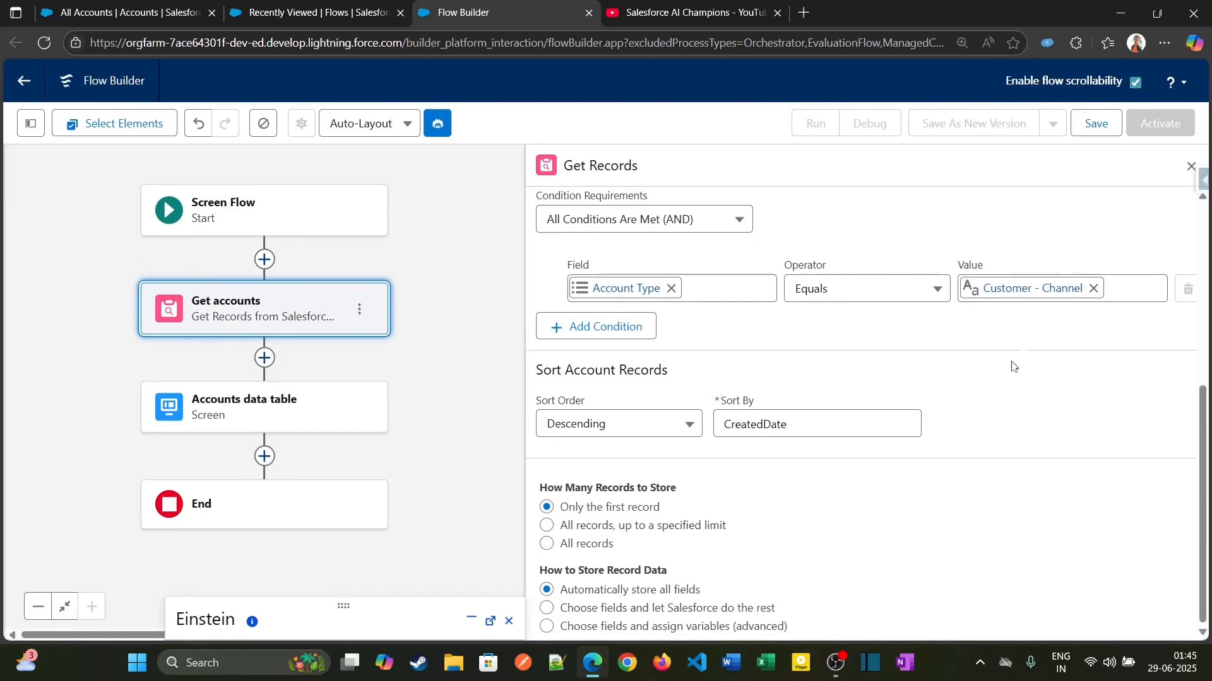
- Set the Get accounts element to store all records instead of only the first one
scroll(997, 376, "up", 5)
scroll(995, 375, "down", 2)
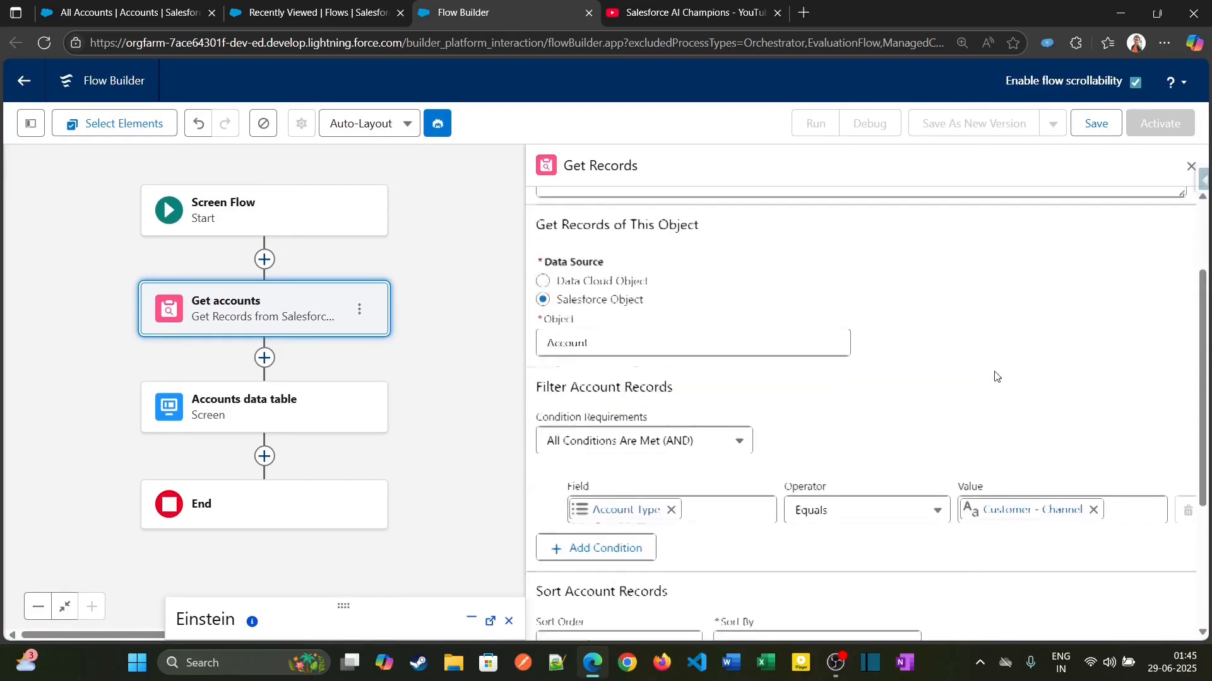
scroll(860, 330, "up", 2)
scroll(871, 460, "down", 5)
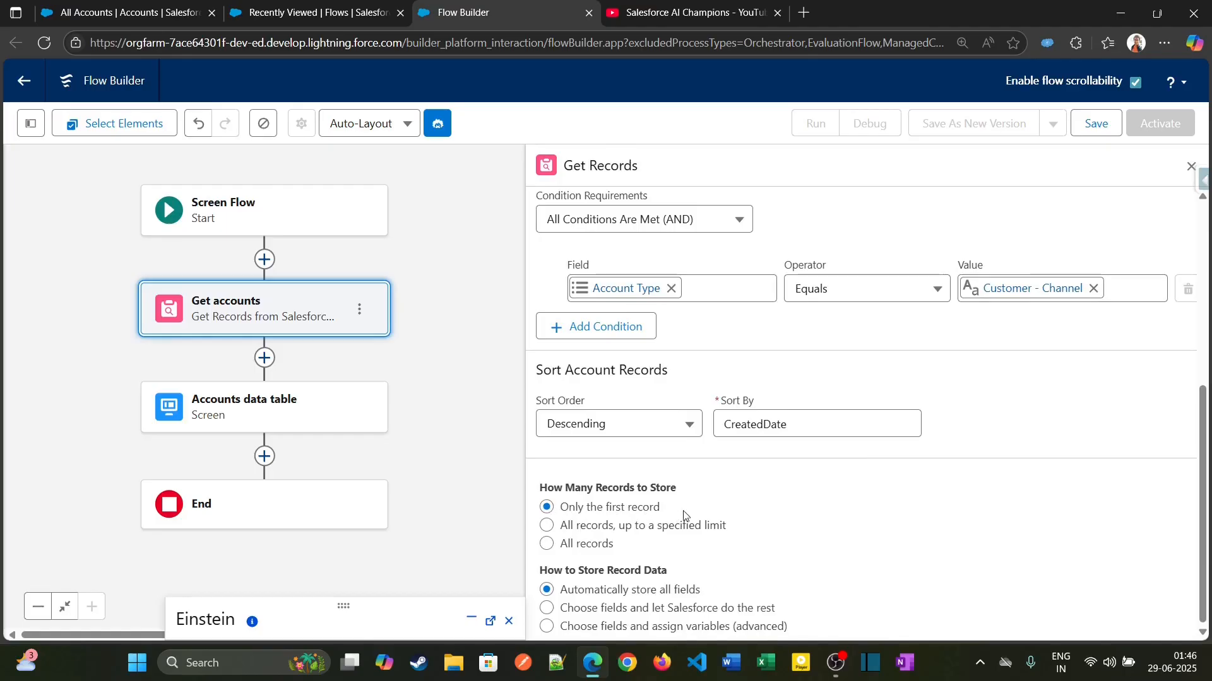
left_click(547, 545)
scroll(881, 512, "up", 4)
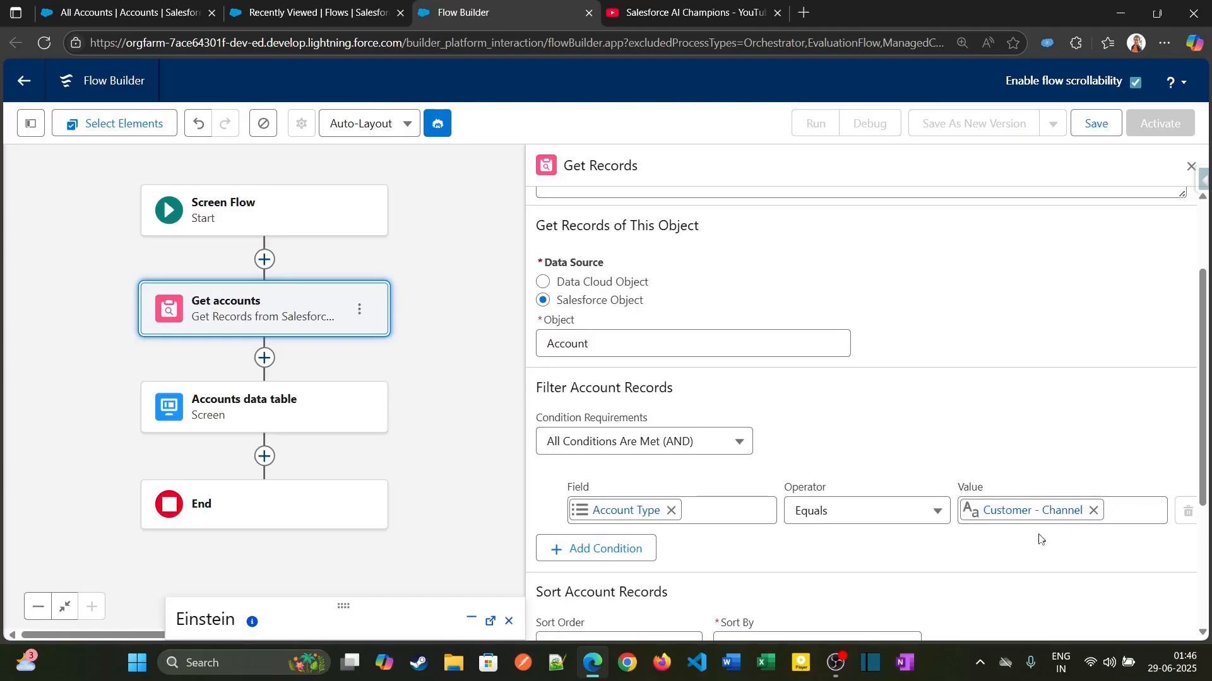
scroll(969, 544, "down", 3)
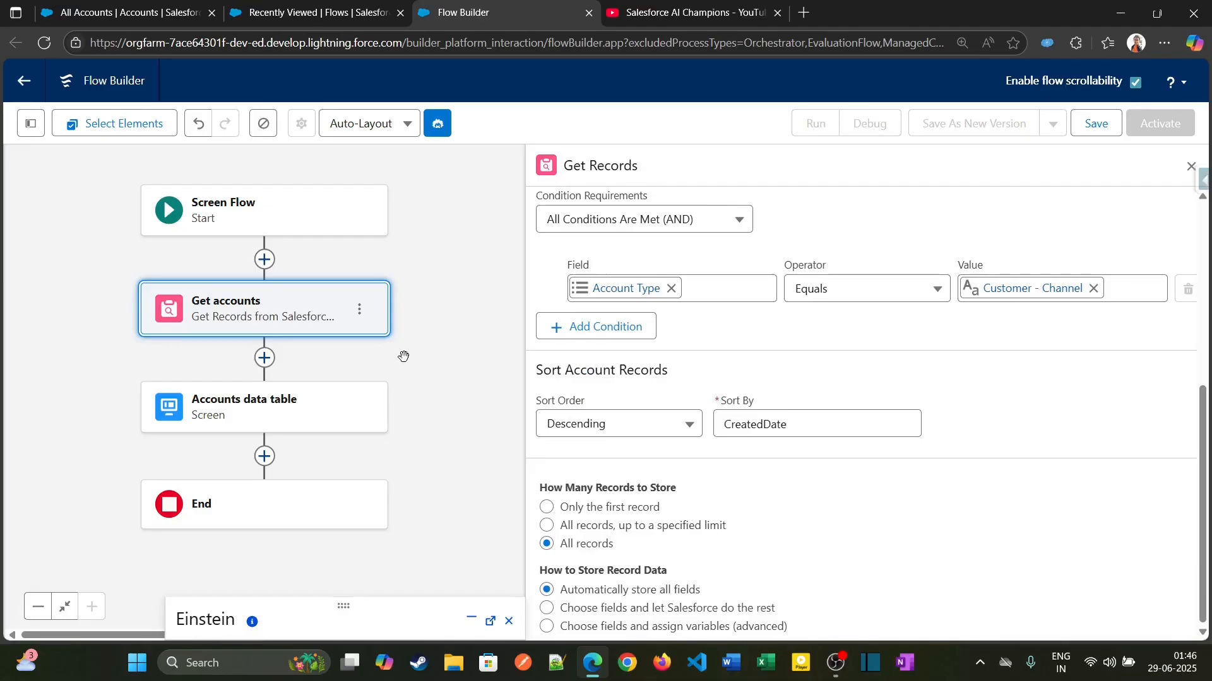
scroll(553, 361, "up", 5)
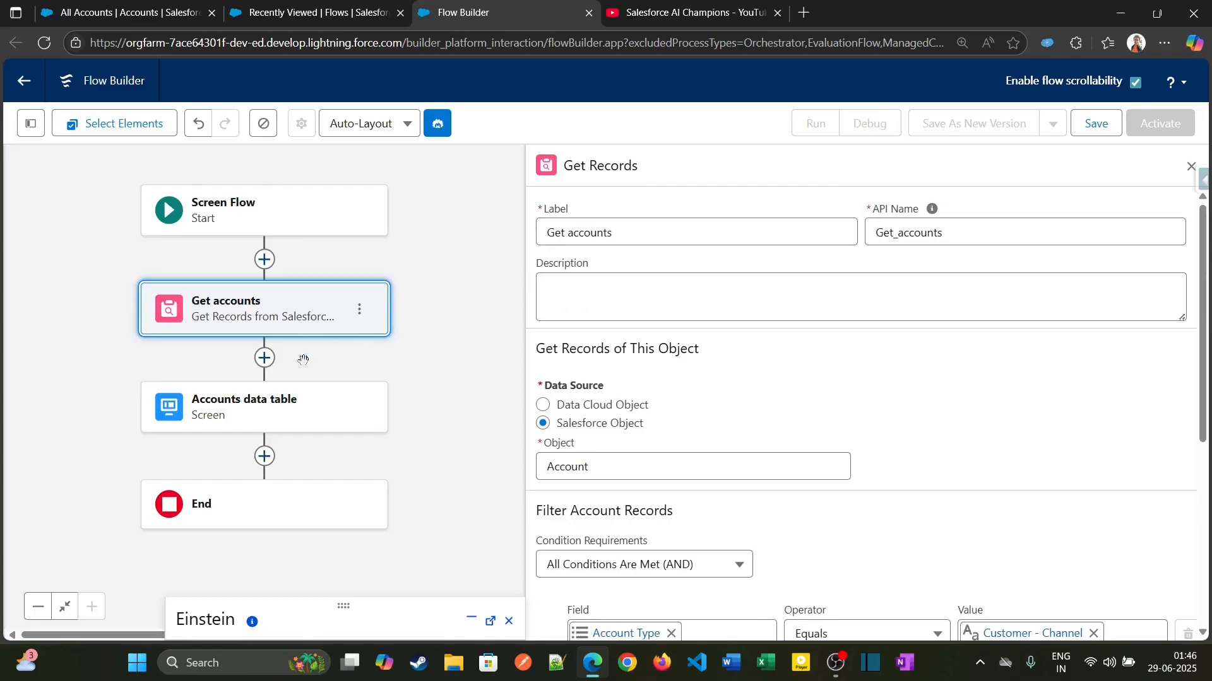
- Compare the Toolbox resources that Get accounts produces with Only the first record and with All records, leaving All records chosen
left_click(31, 124)
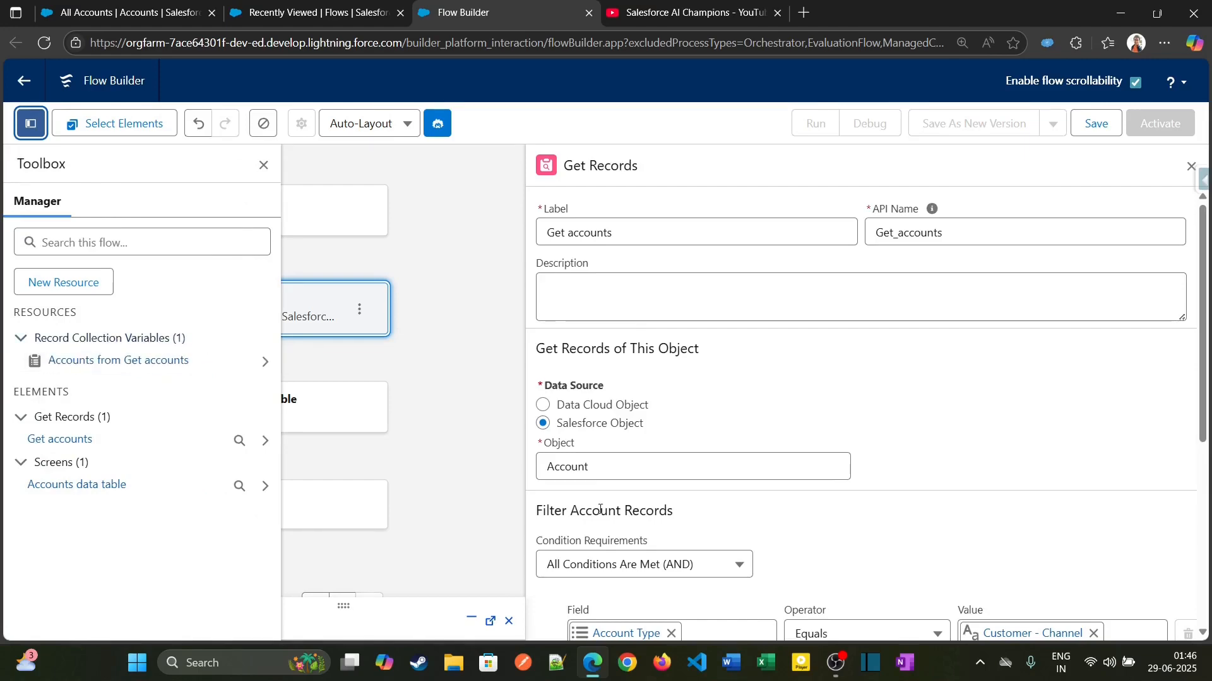
scroll(600, 513, "down", 3)
scroll(600, 513, "down", 2)
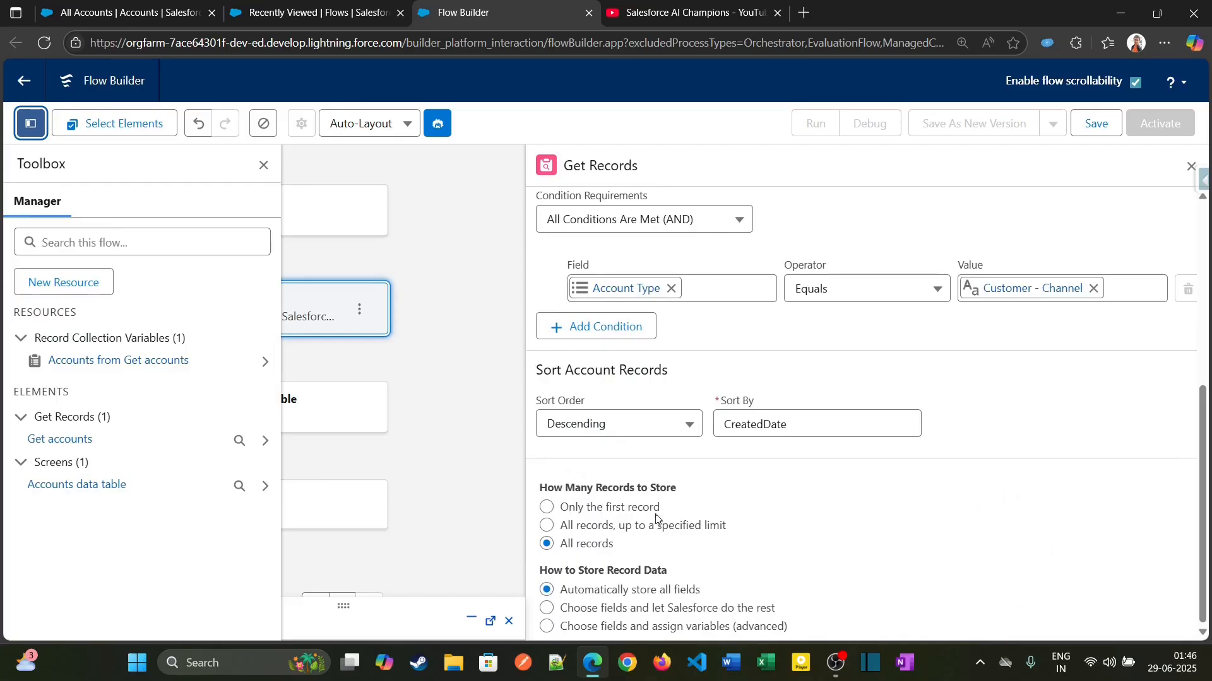
left_click(547, 507)
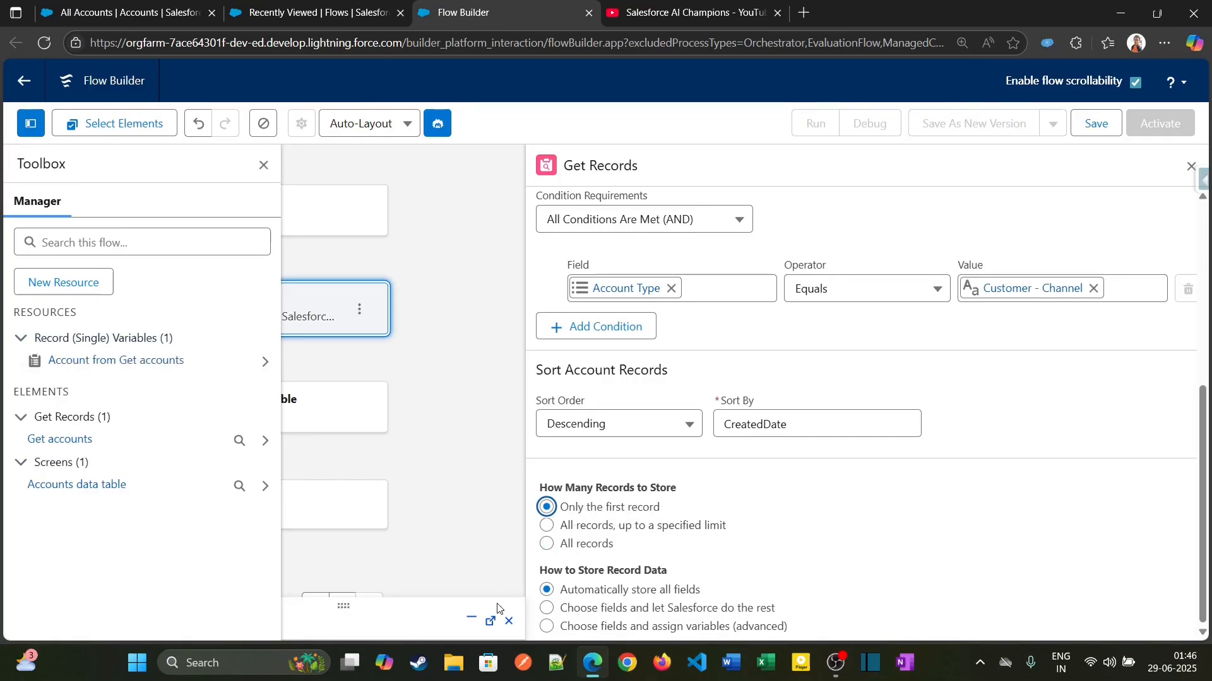
left_click(546, 547)
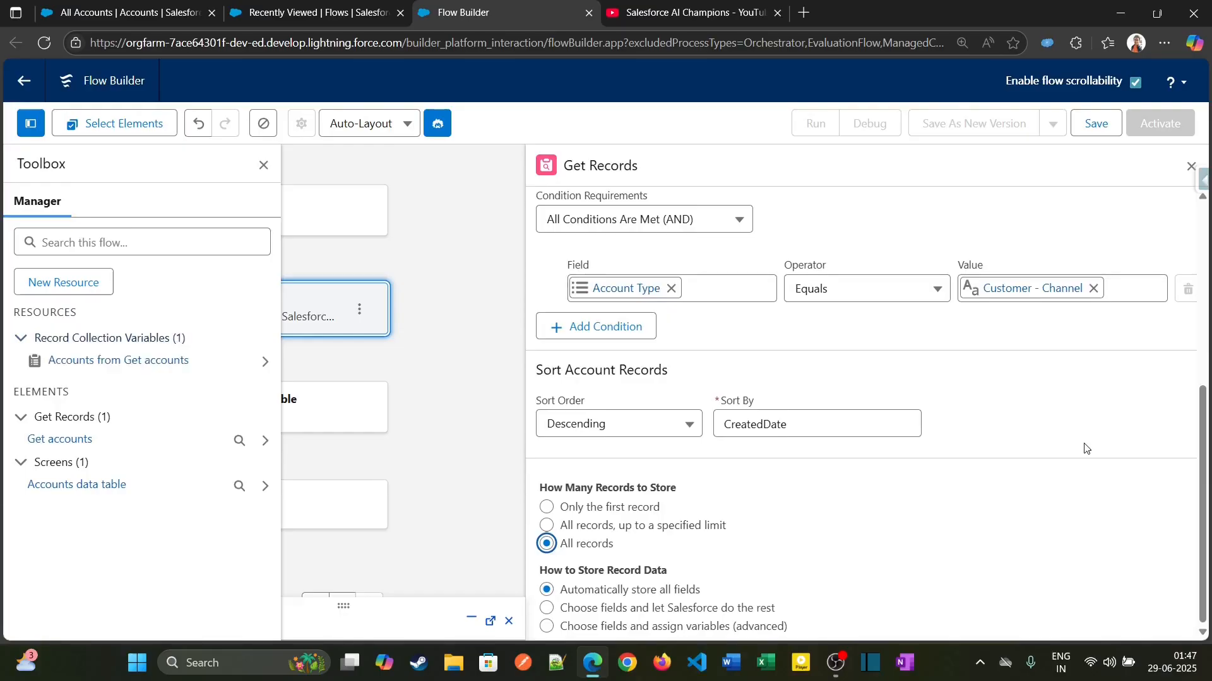
scroll(1202, 445, "up", 5)
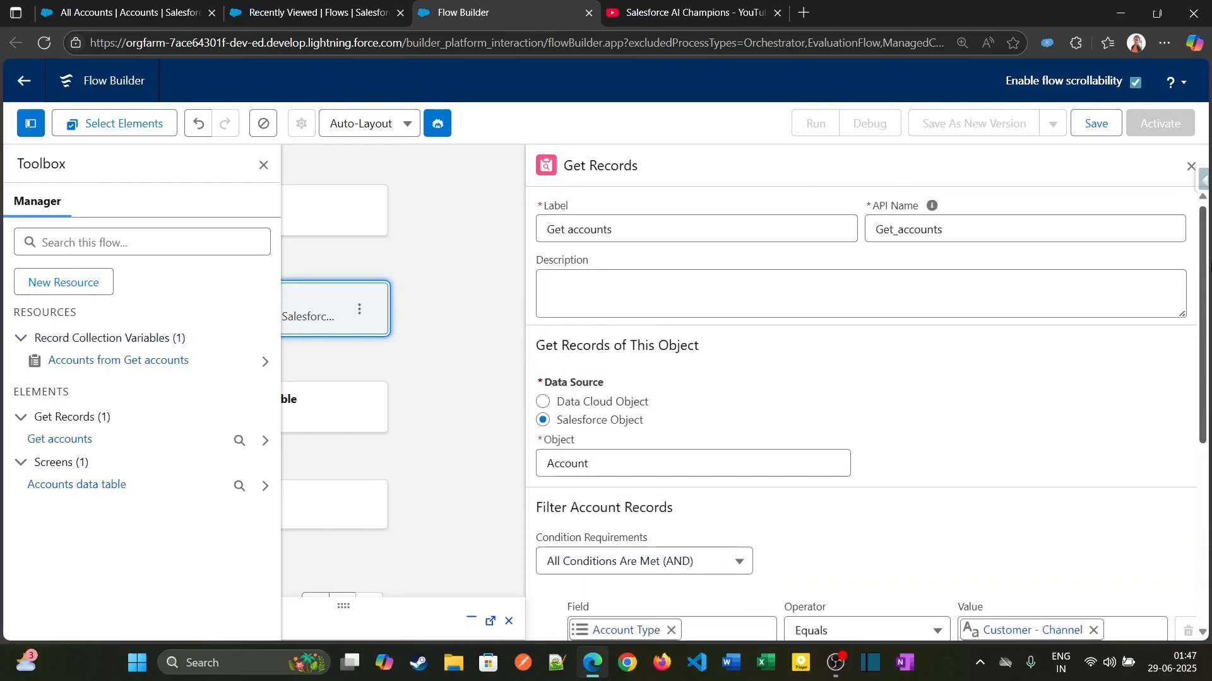
scroll(1202, 445, "down", 3)
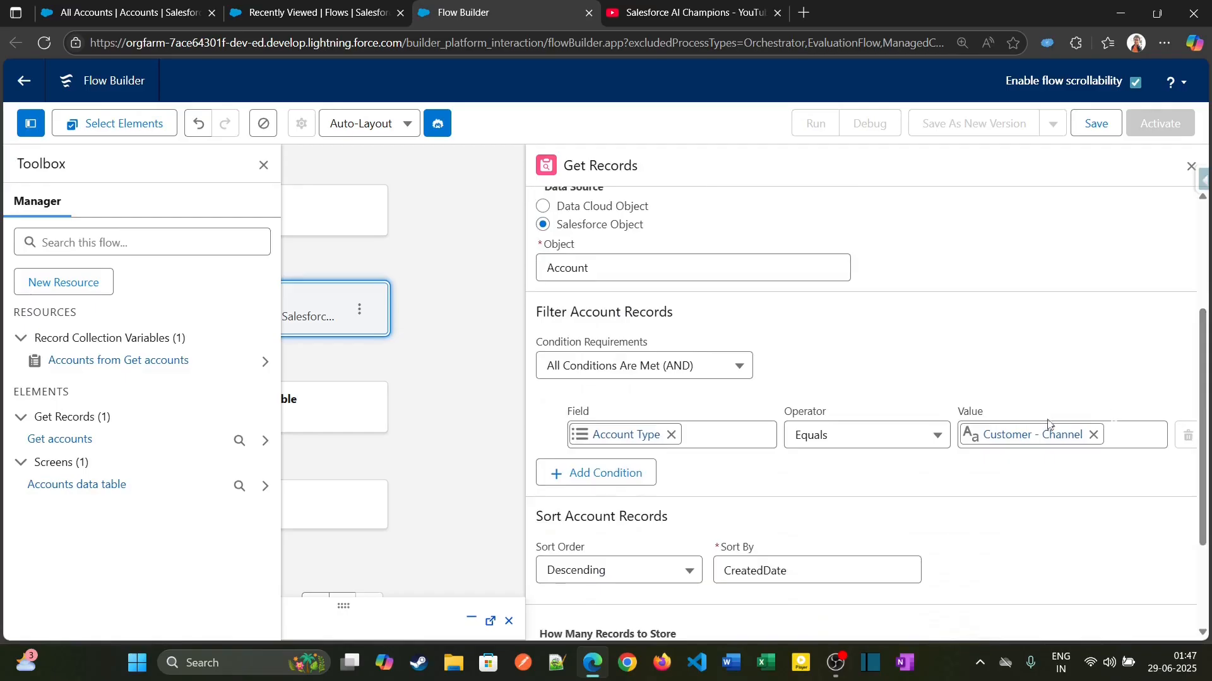
left_click(263, 164)
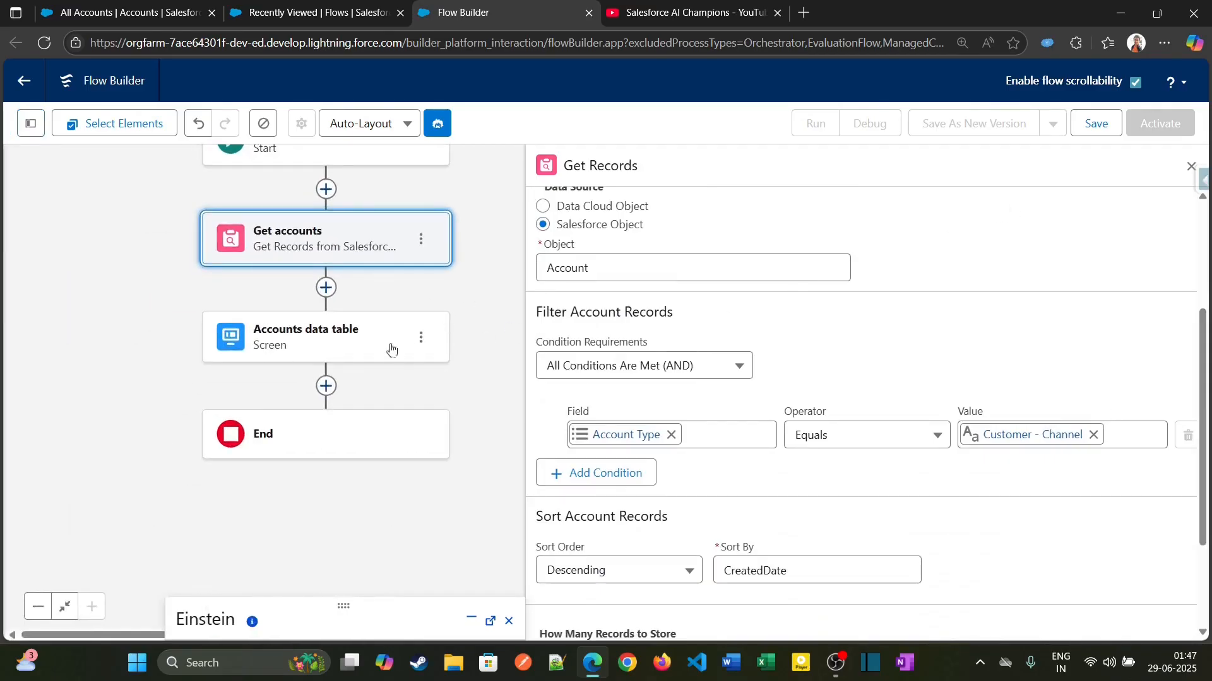
- Open the Accounts data table screen for editing and add a Data Table component to it
left_click(361, 342)
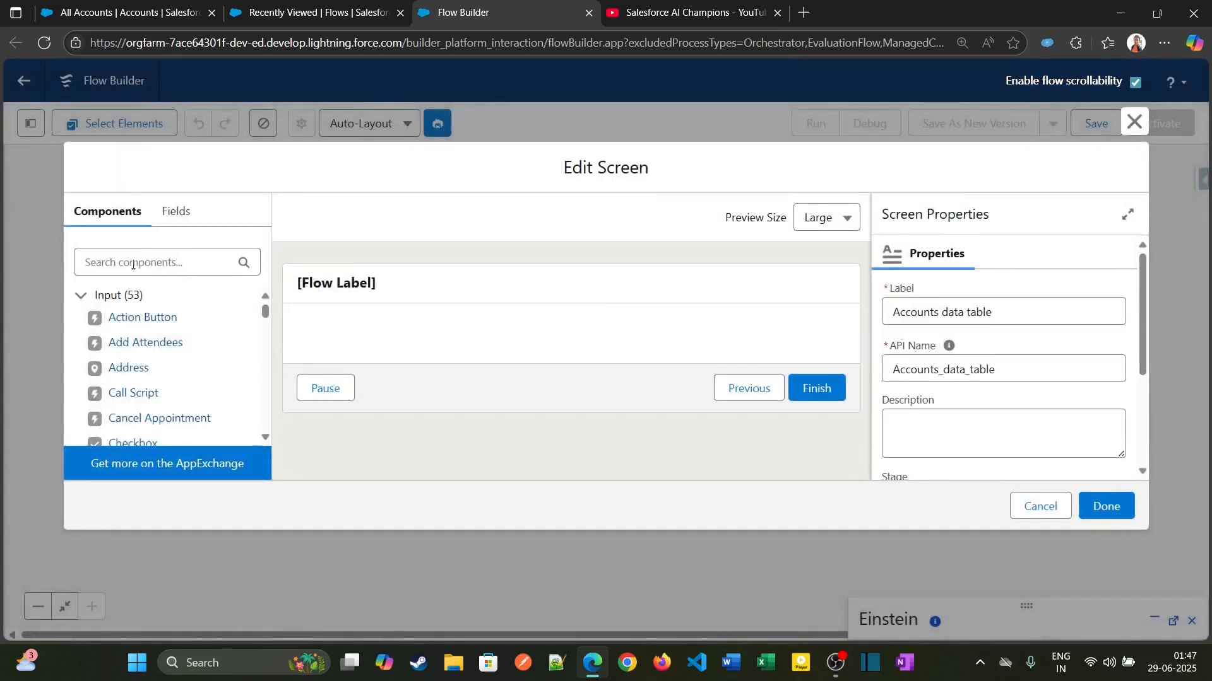
left_click(133, 263)
type("data")
left_click_drag(126, 319, 385, 321)
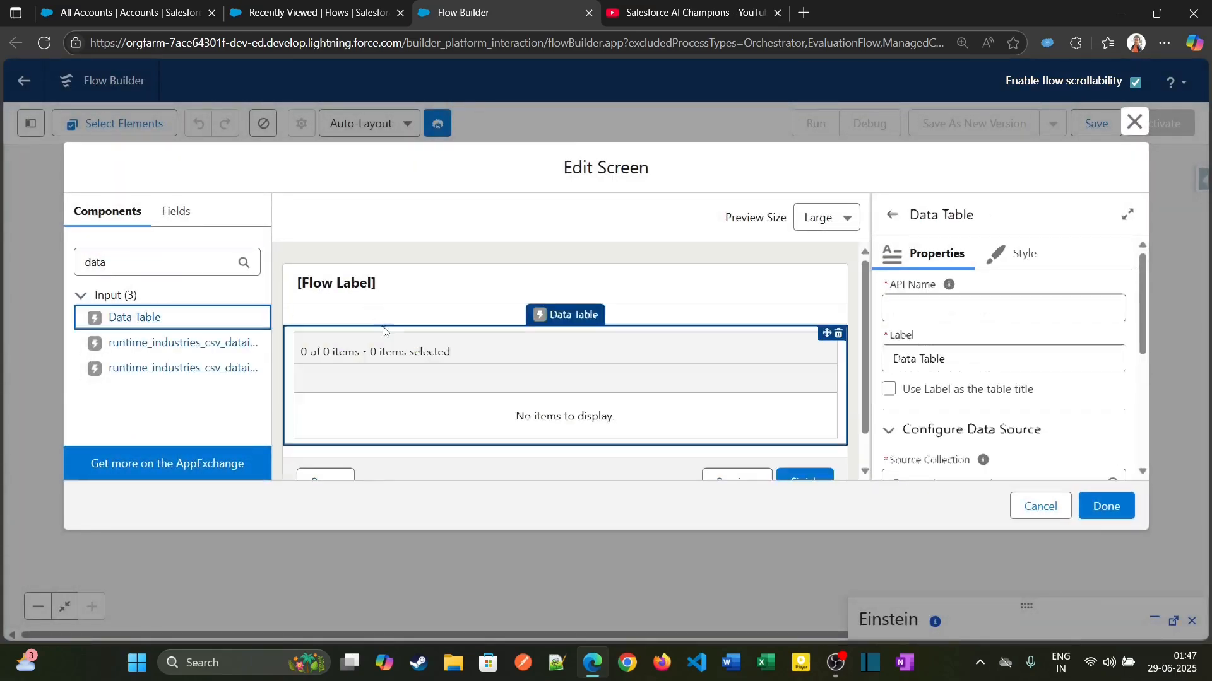
- Set the data table component's API name to datatable_accs
left_click(921, 307)
type("datab")
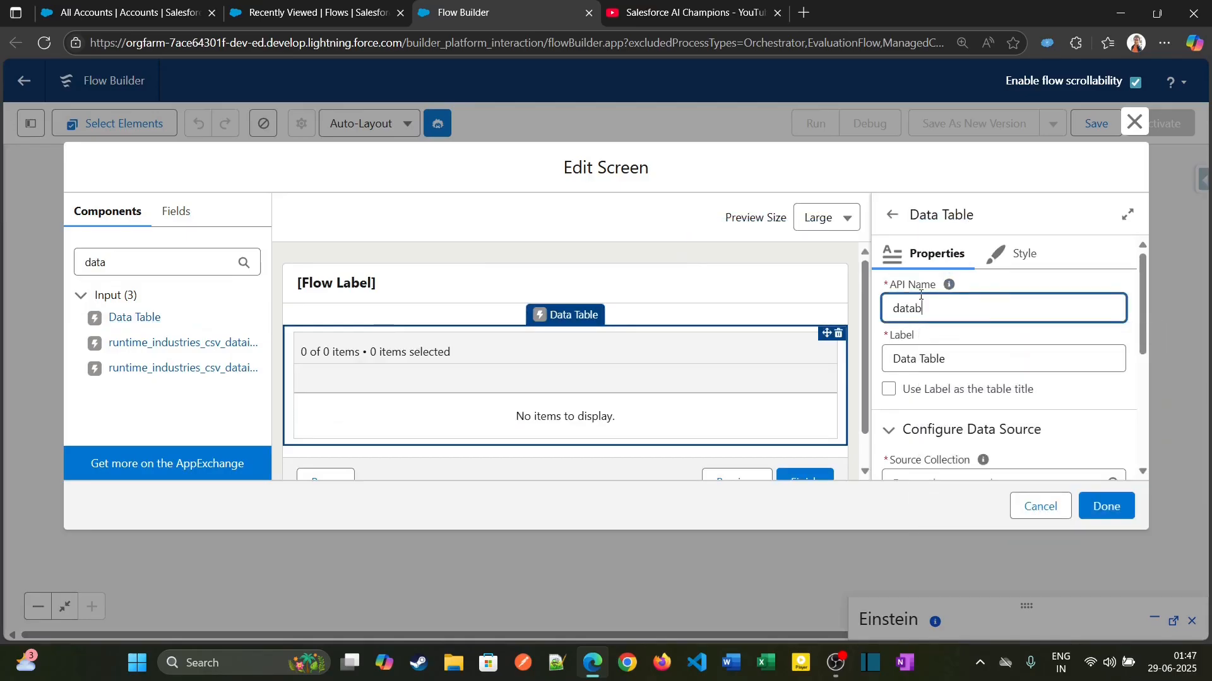
type(";le")
key("BackSpace")
key("BackSpace")
key("BackSpace")
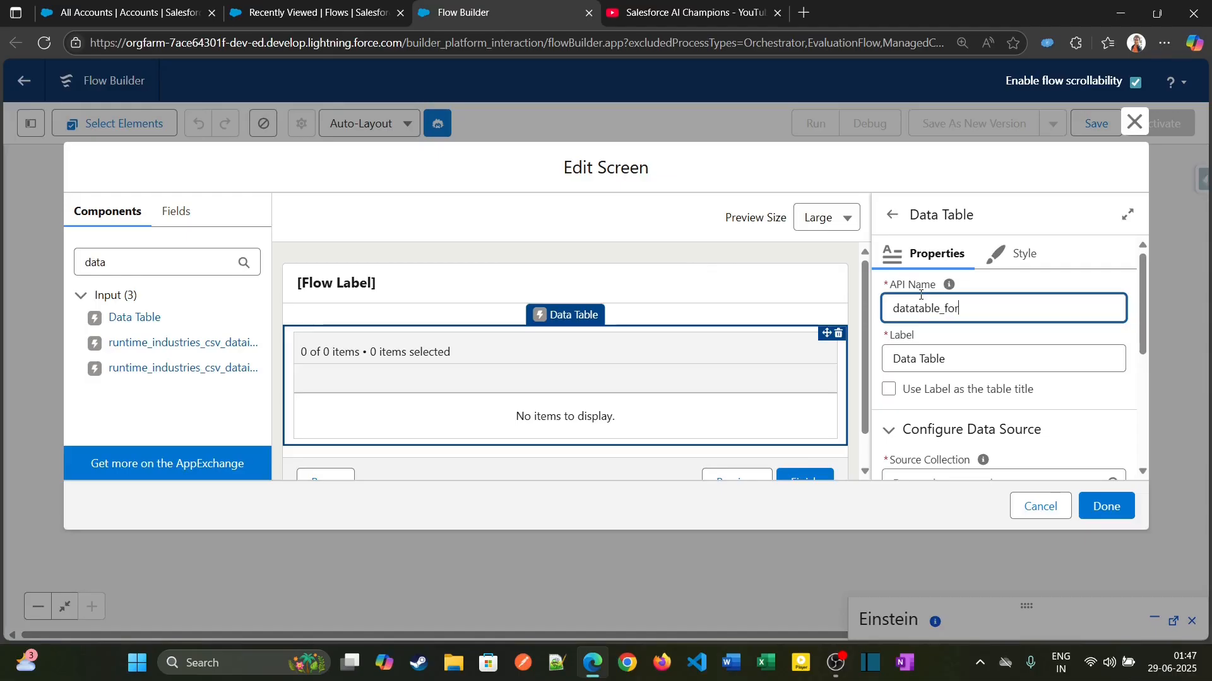
key("BackSpace")
key("BackSpace")
key("BackSpace")
type("accs")
key("Tab")
- Label the data table "Accounts Data Table" and use the label as the table title
left_click(955, 363)
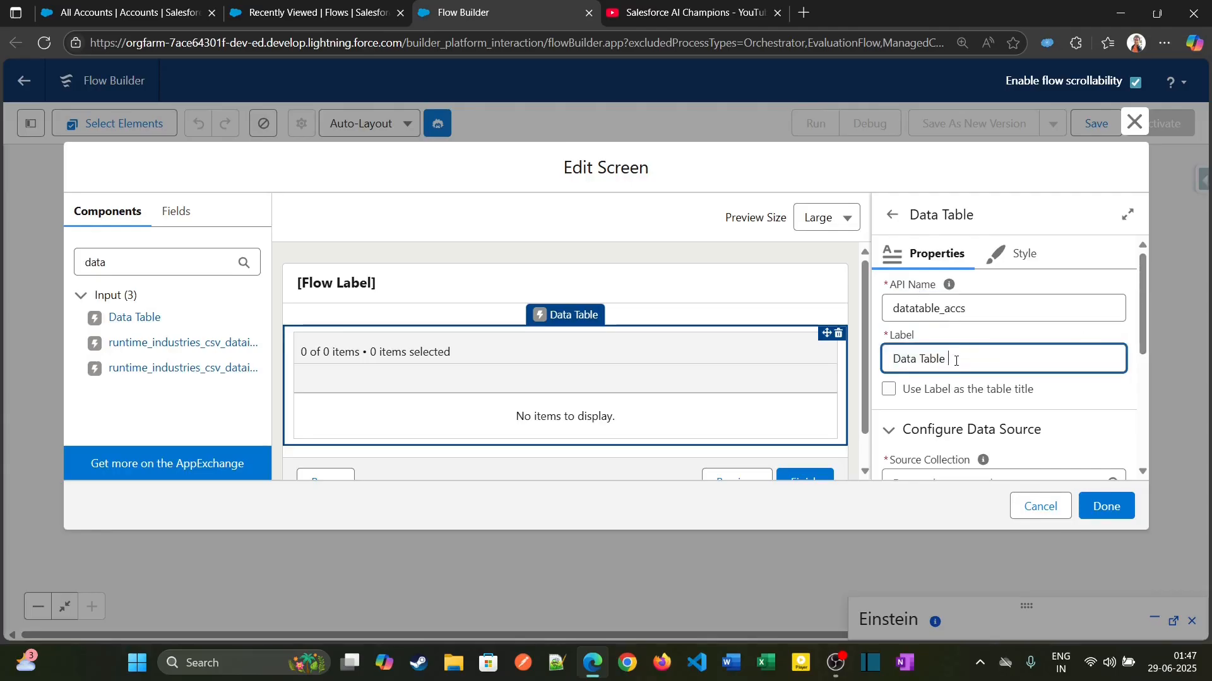
type("Accounts")
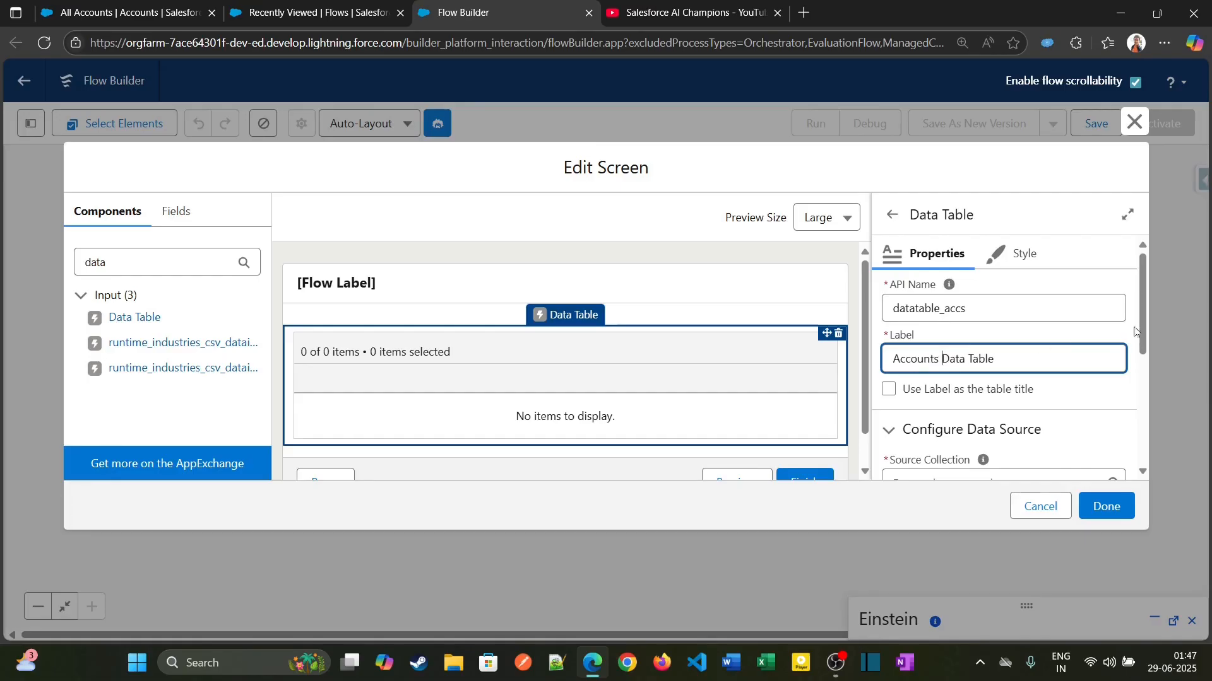
left_click(890, 390)
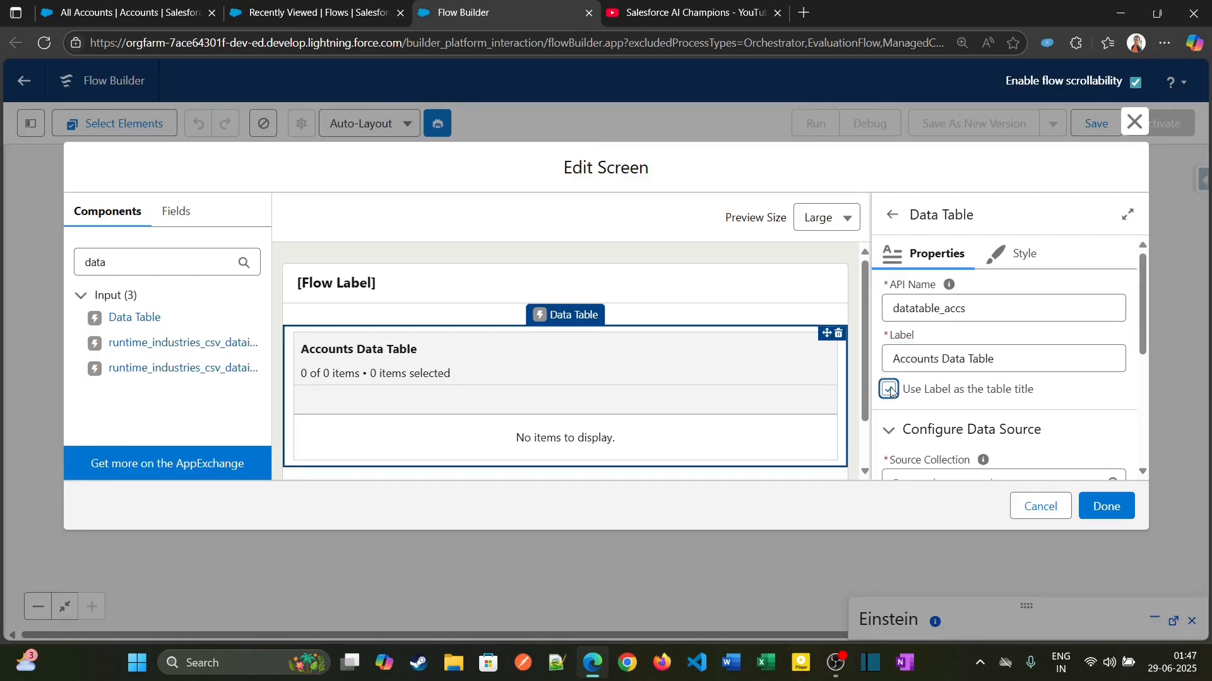
left_click(890, 390)
left_click(890, 390)
- Set the data table's source collection to Accounts from Get_accounts and enable its search bar
left_click_drag(1142, 337, 1142, 404)
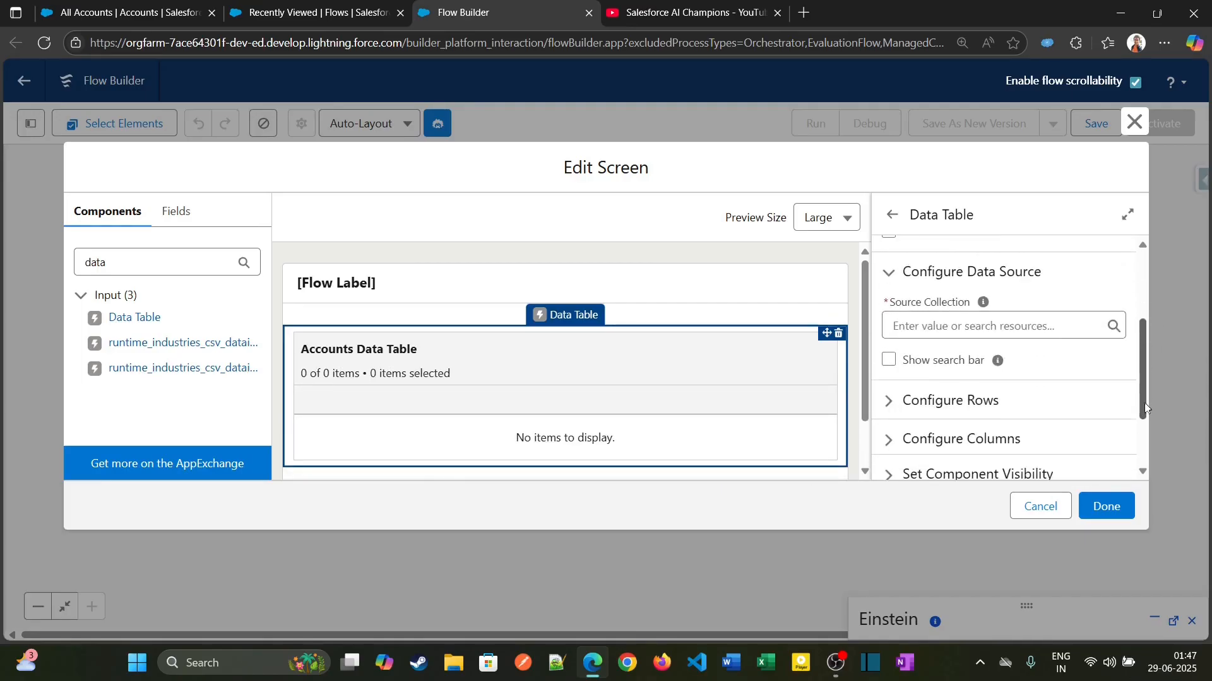
left_click(901, 326)
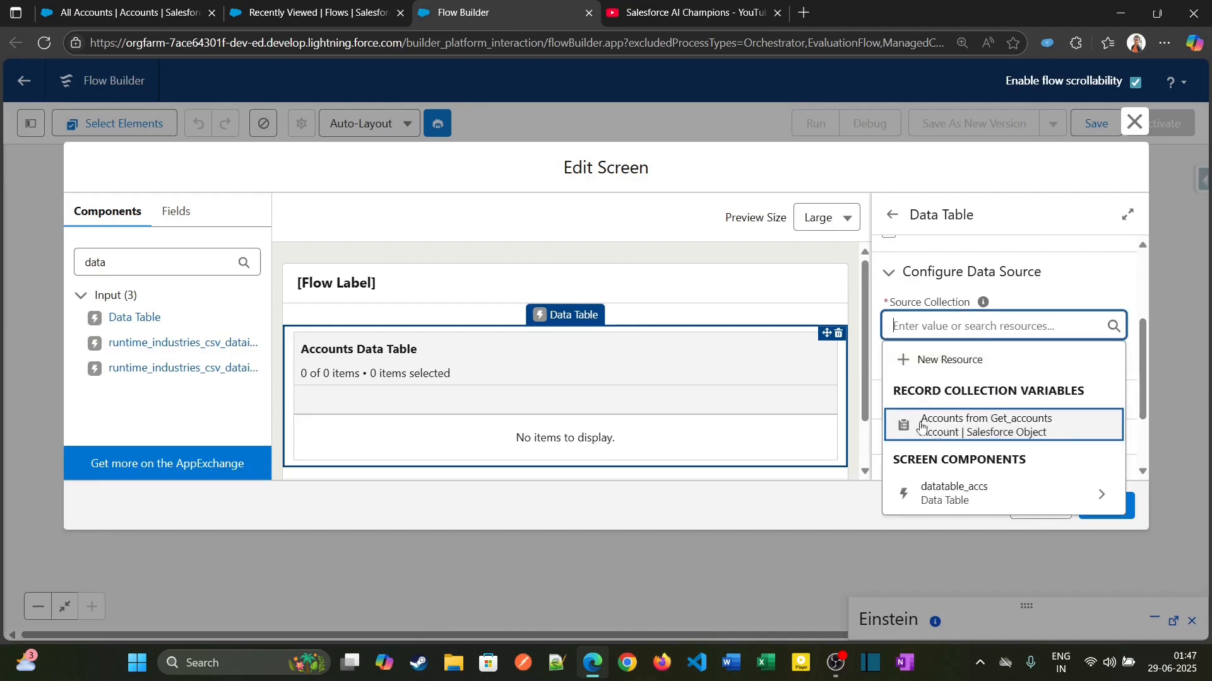
left_click(922, 426)
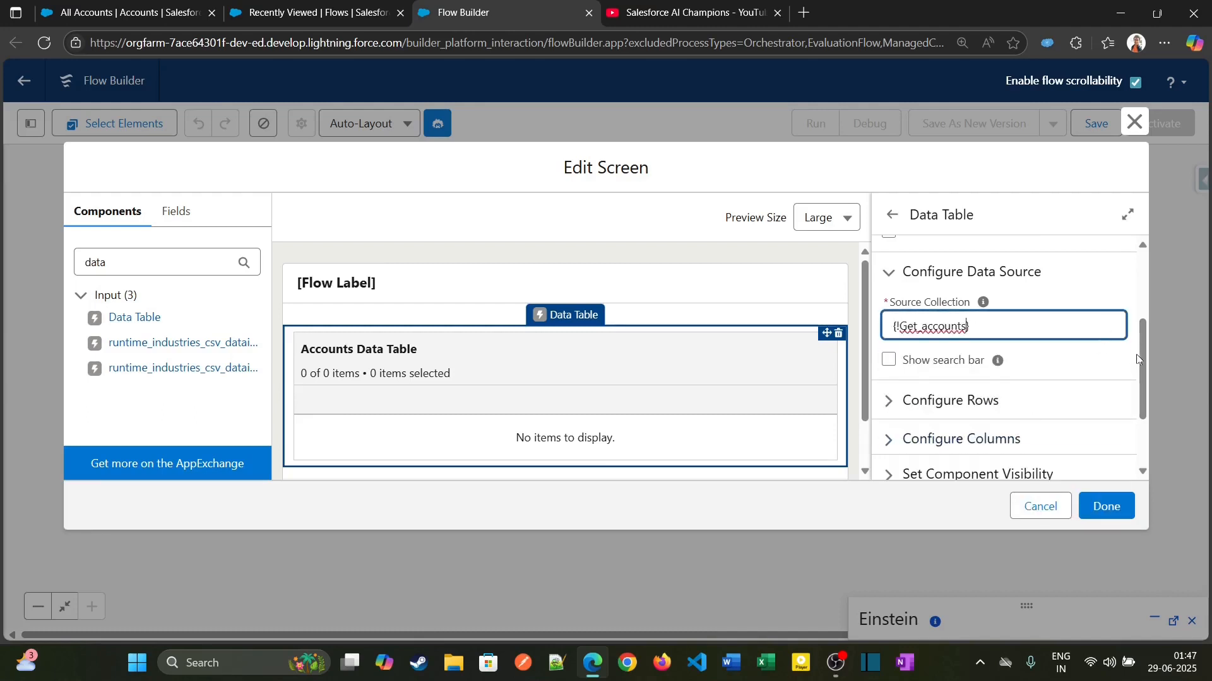
left_click_drag(1142, 363, 1145, 392)
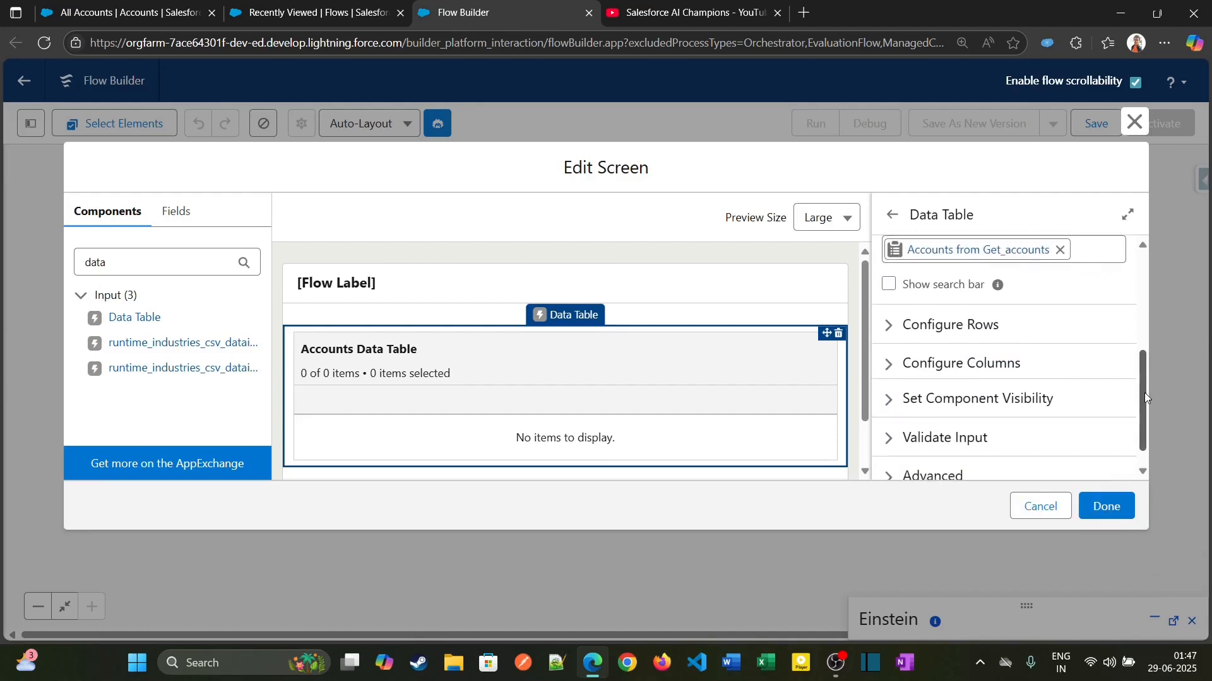
left_click(888, 284)
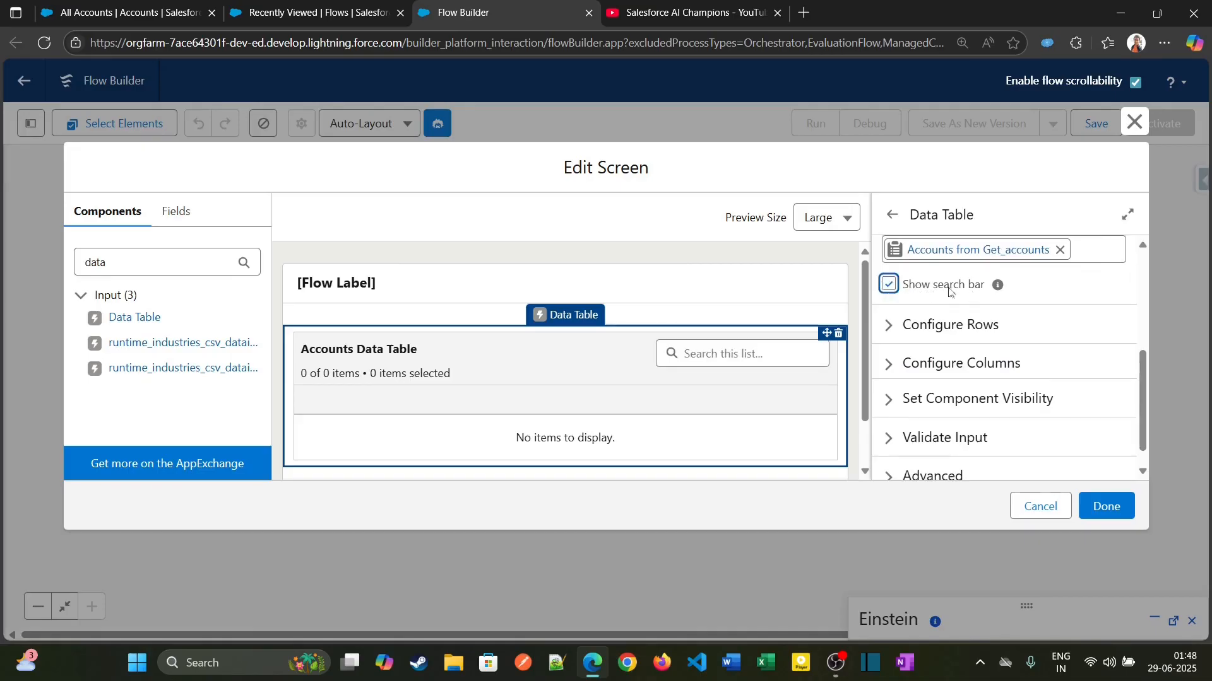
- Configure the data table's rows for Single selection mode and require the user to make a selection
left_click(919, 326)
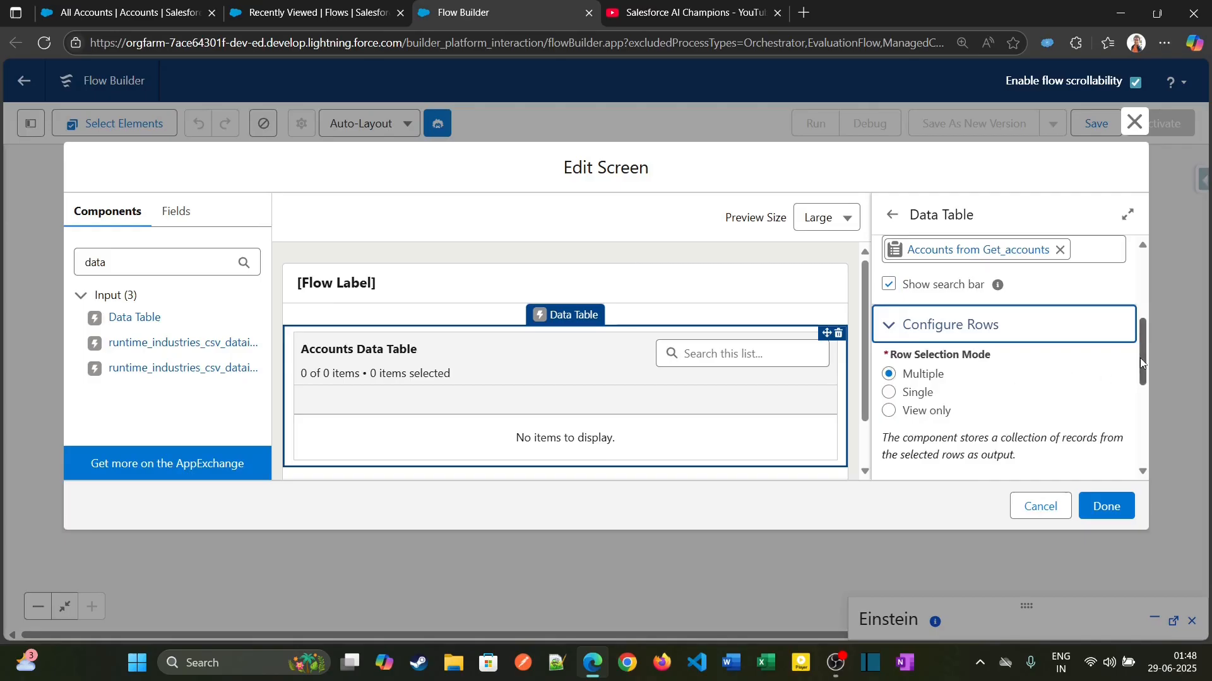
mouse_move(1140, 357)
left_mouse_down()
mouse_move(1142, 385)
mouse_move(1144, 364)
left_mouse_up()
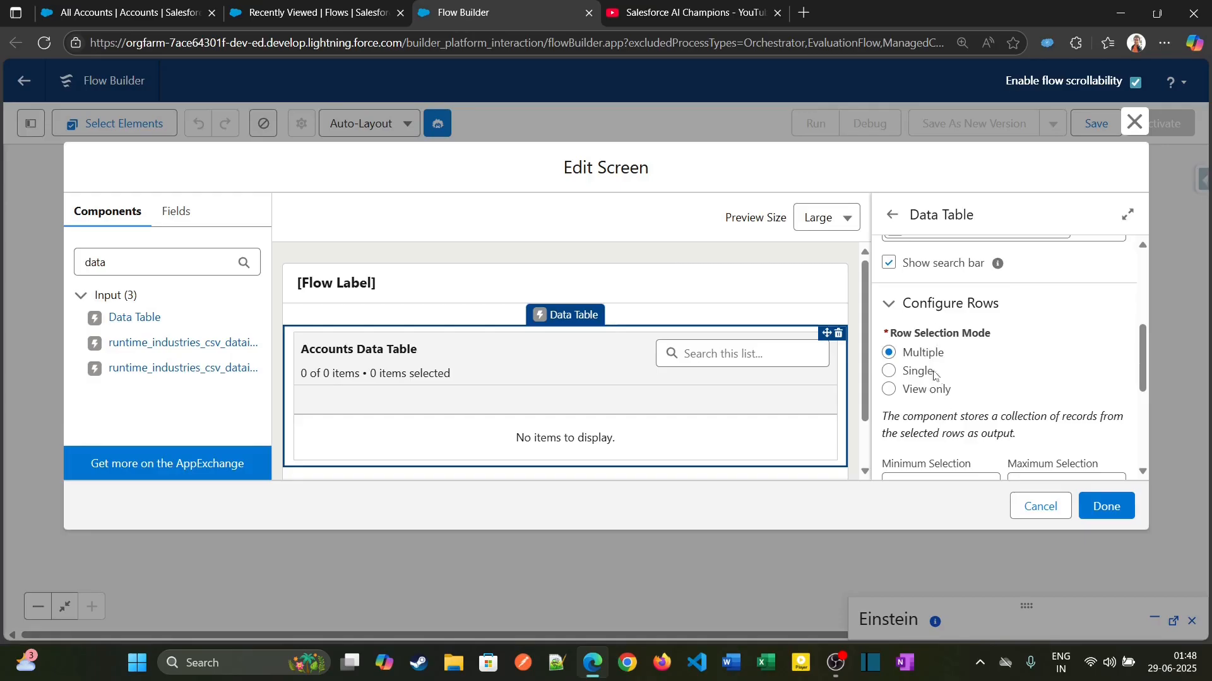
left_click(889, 372)
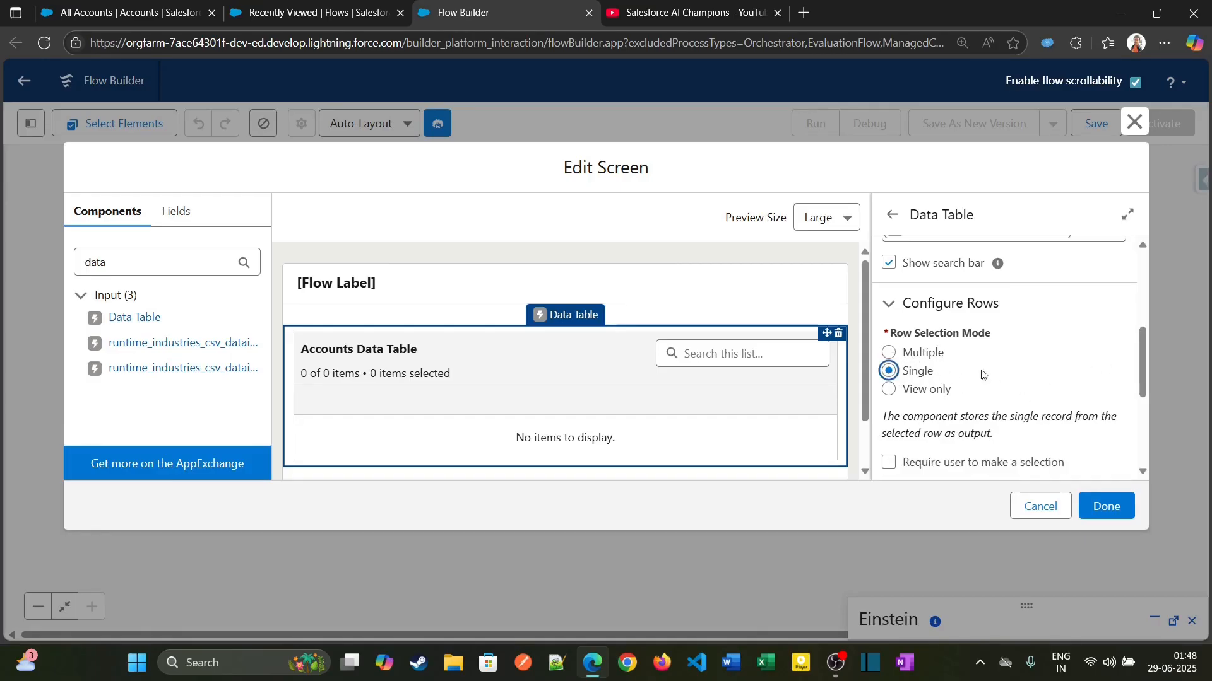
left_click_drag(1144, 370, 1146, 407)
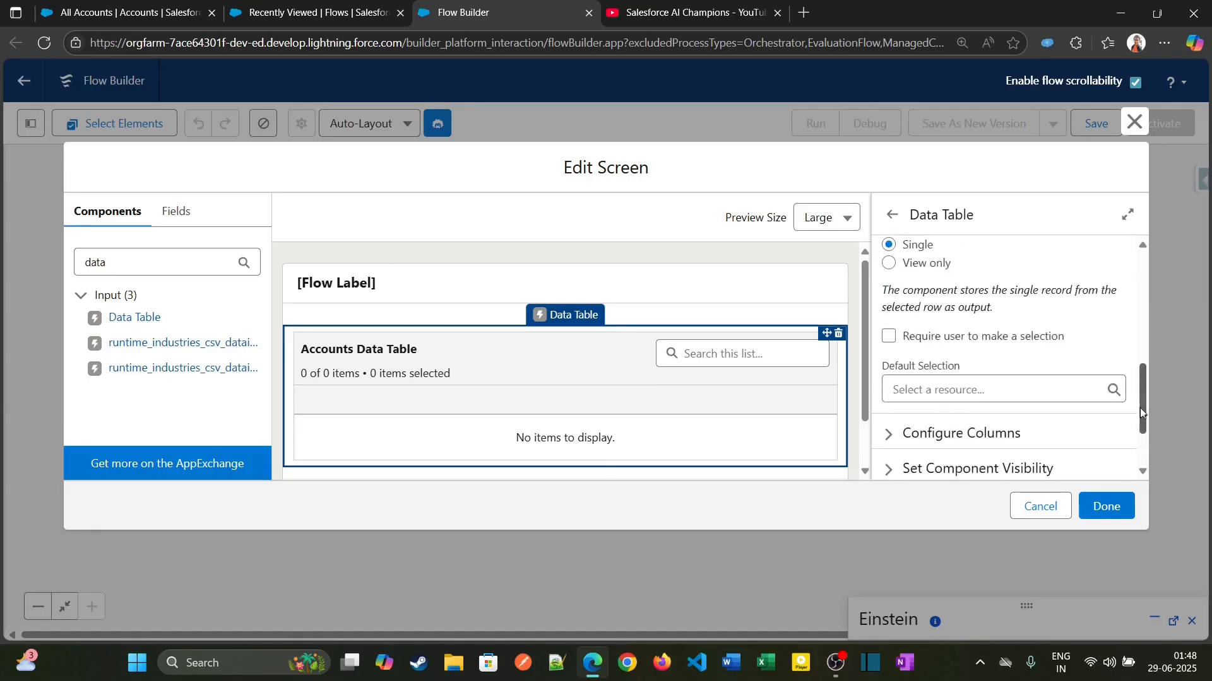
left_click(890, 337)
mouse_move(1144, 414)
left_mouse_down()
mouse_move(1142, 384)
mouse_move(1141, 395)
left_mouse_up()
left_click_drag(910, 394, 1145, 448)
left_click(1075, 397)
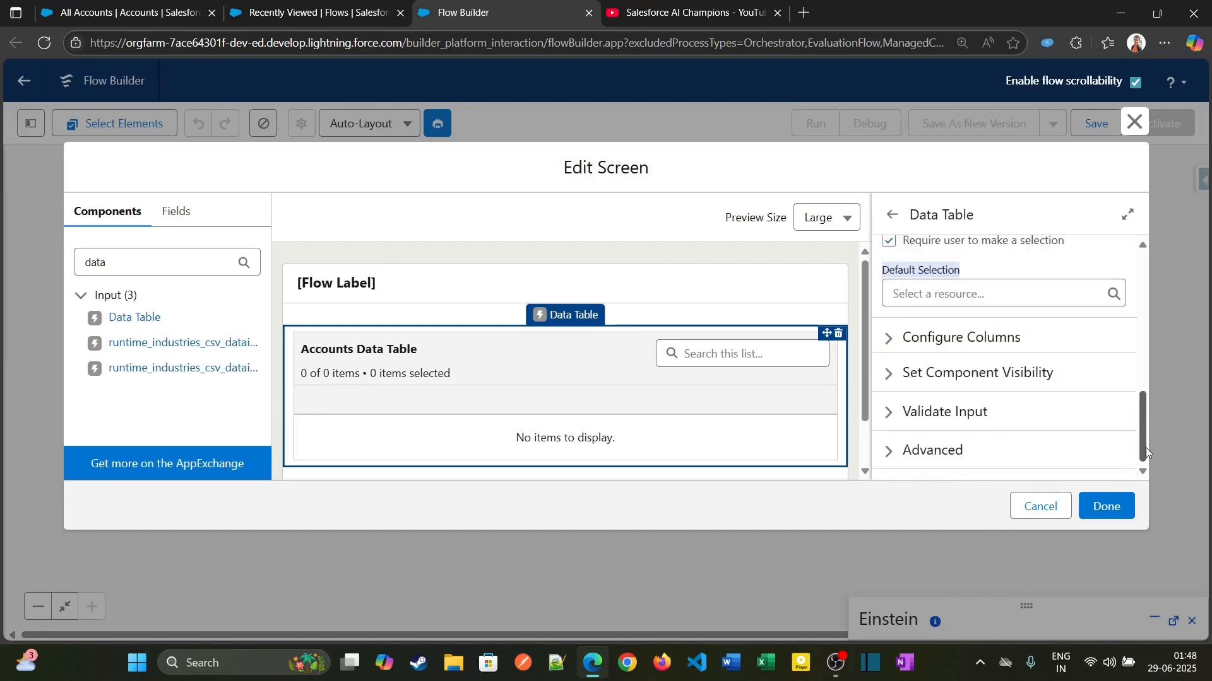
- Configure the data table's first column with AccountNumber as its source field, keeping text wrapping
left_click(920, 293)
left_click(1006, 270)
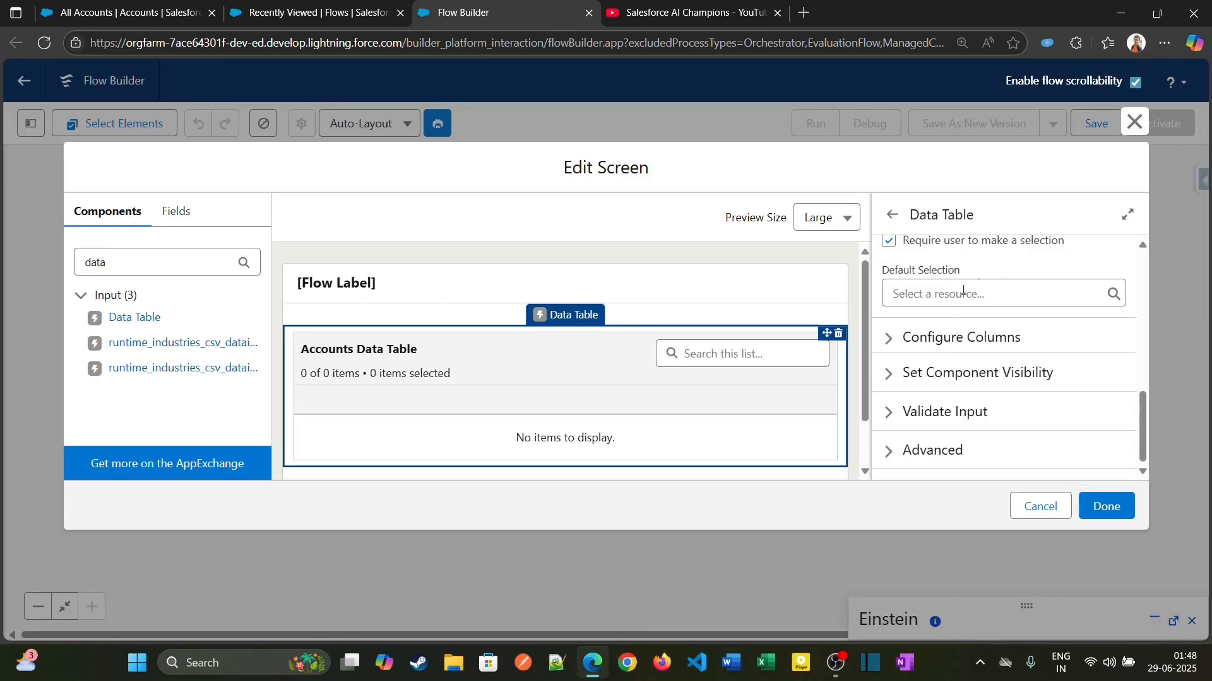
left_click(891, 338)
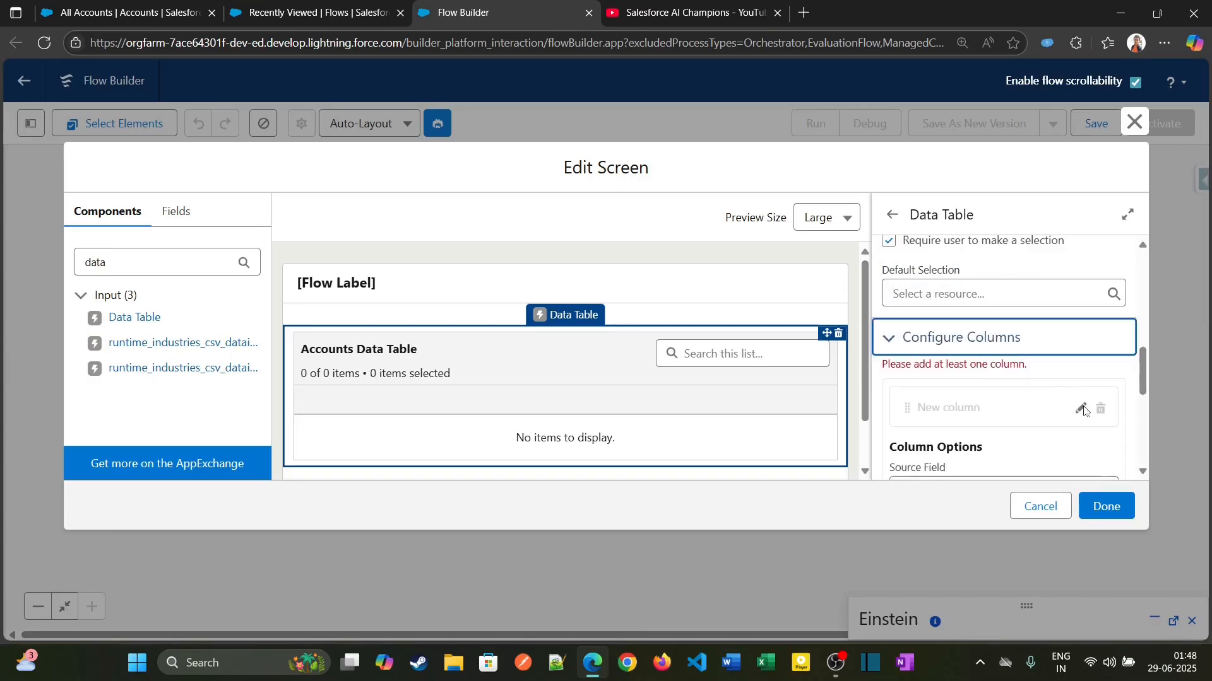
left_click_drag(1143, 390, 1146, 418)
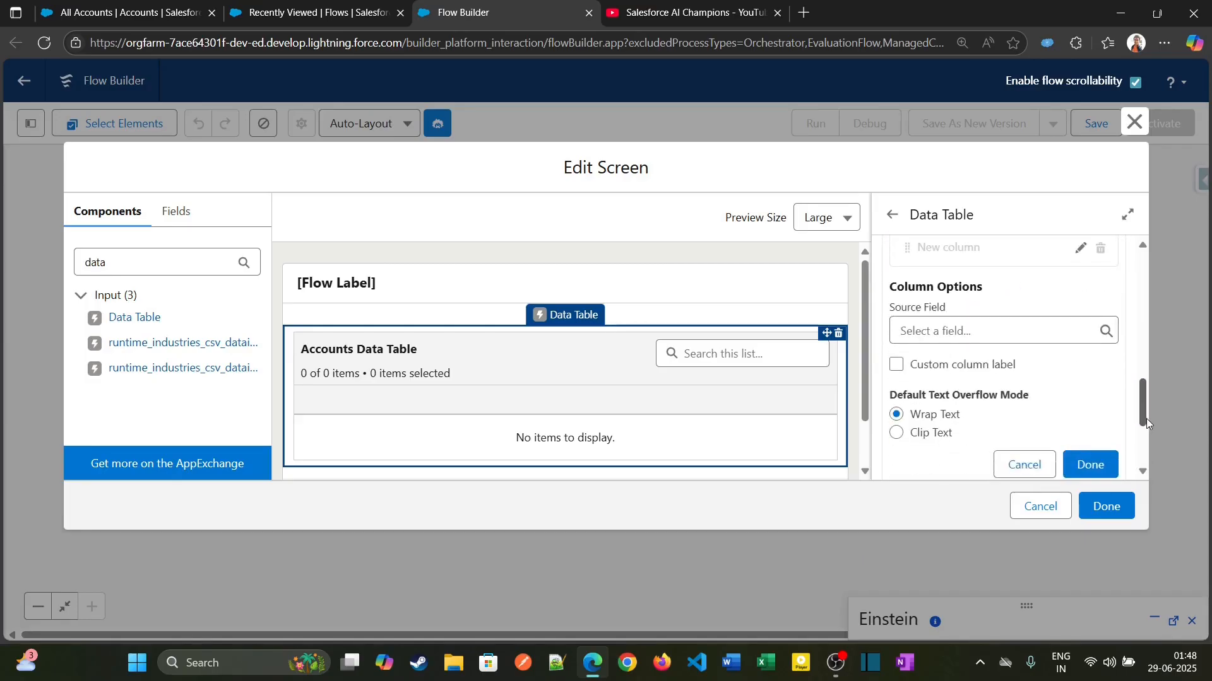
left_click(969, 330)
left_click(970, 360)
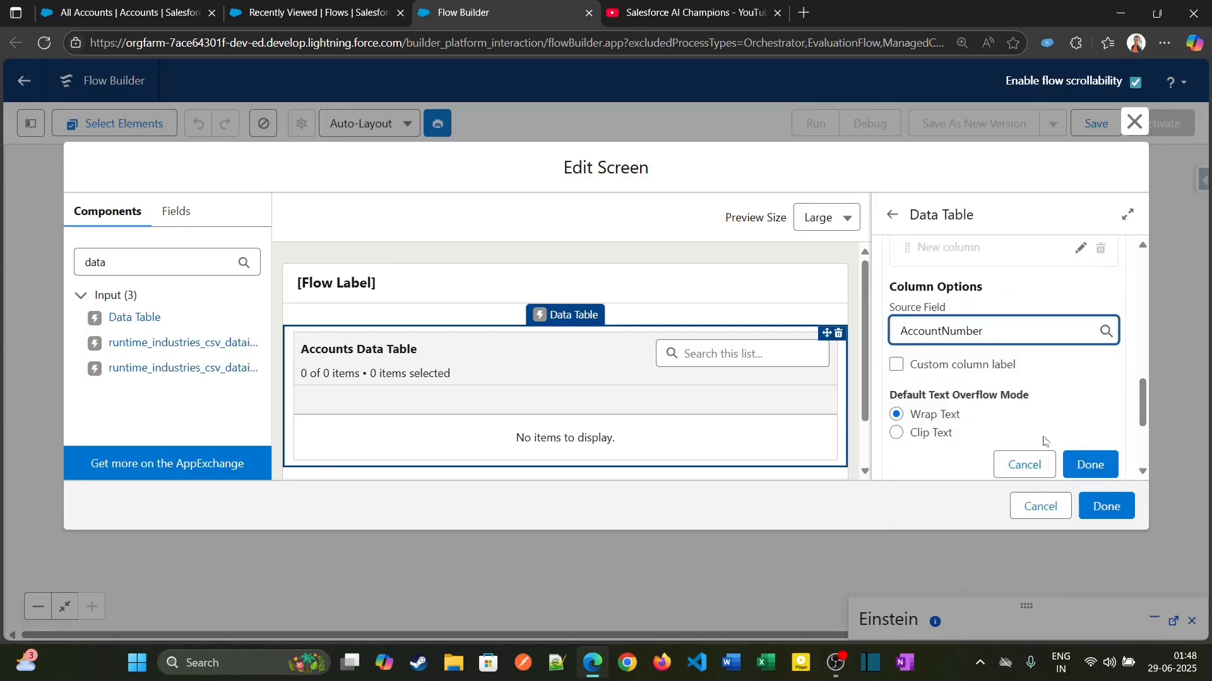
left_click(1082, 465)
- Add a second data table column sourced from the account's Type field
left_click(943, 333)
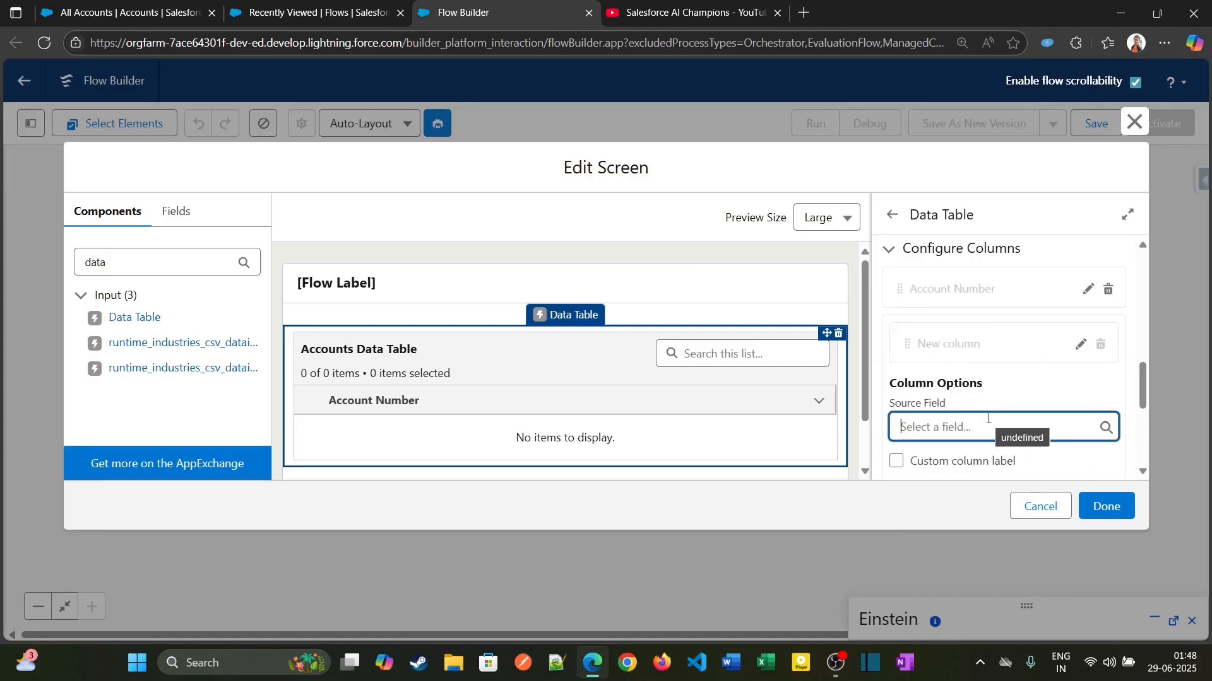
type("type")
left_click(997, 400)
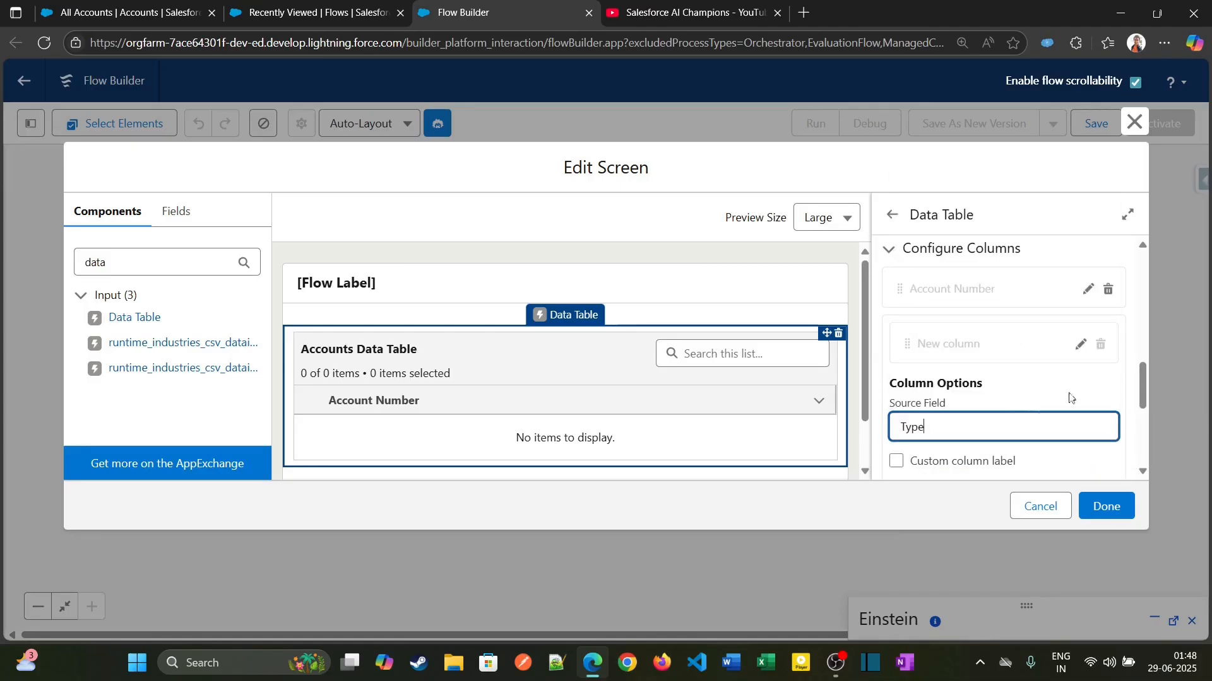
left_click_drag(1139, 381, 1141, 438)
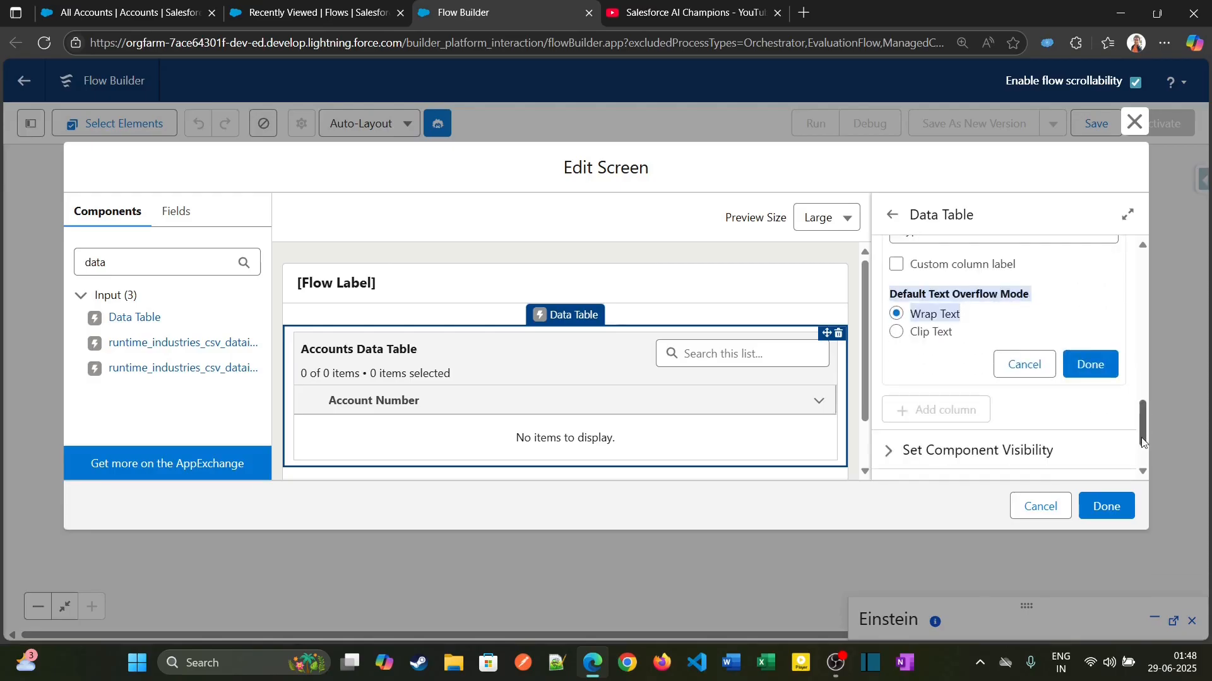
left_click(1097, 371)
- Add a third data table column with AnnualRevenue as its source field
left_click(937, 331)
left_click(949, 420)
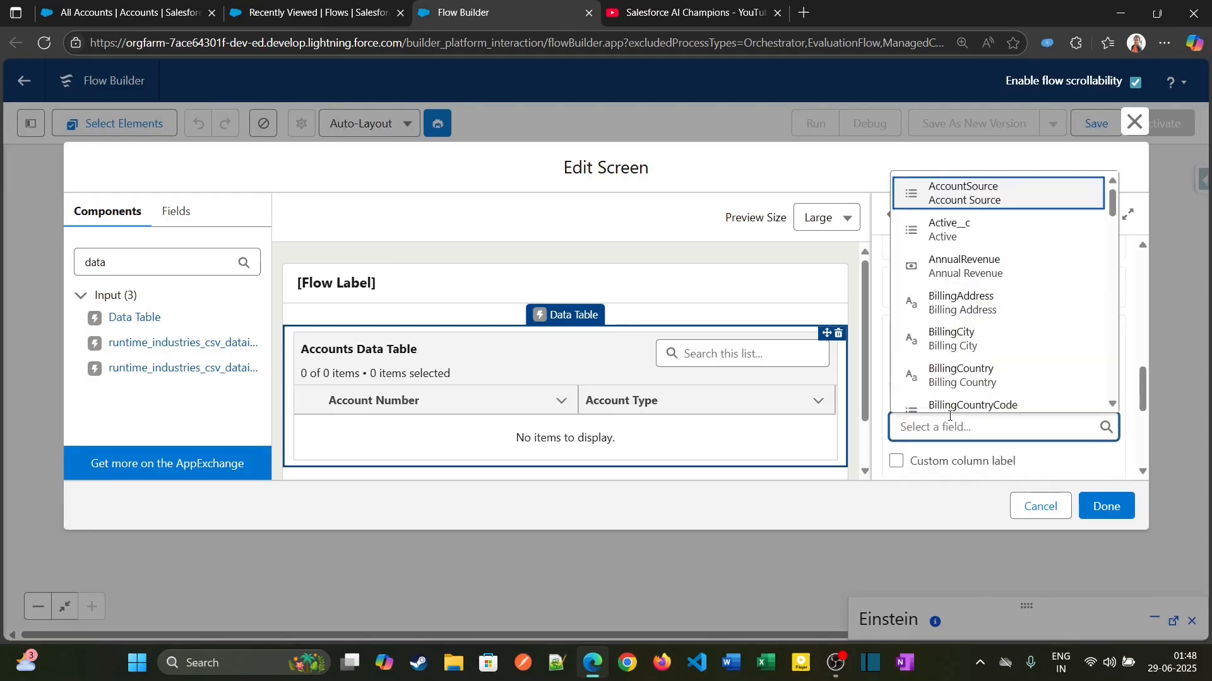
type("annu")
left_click(985, 388)
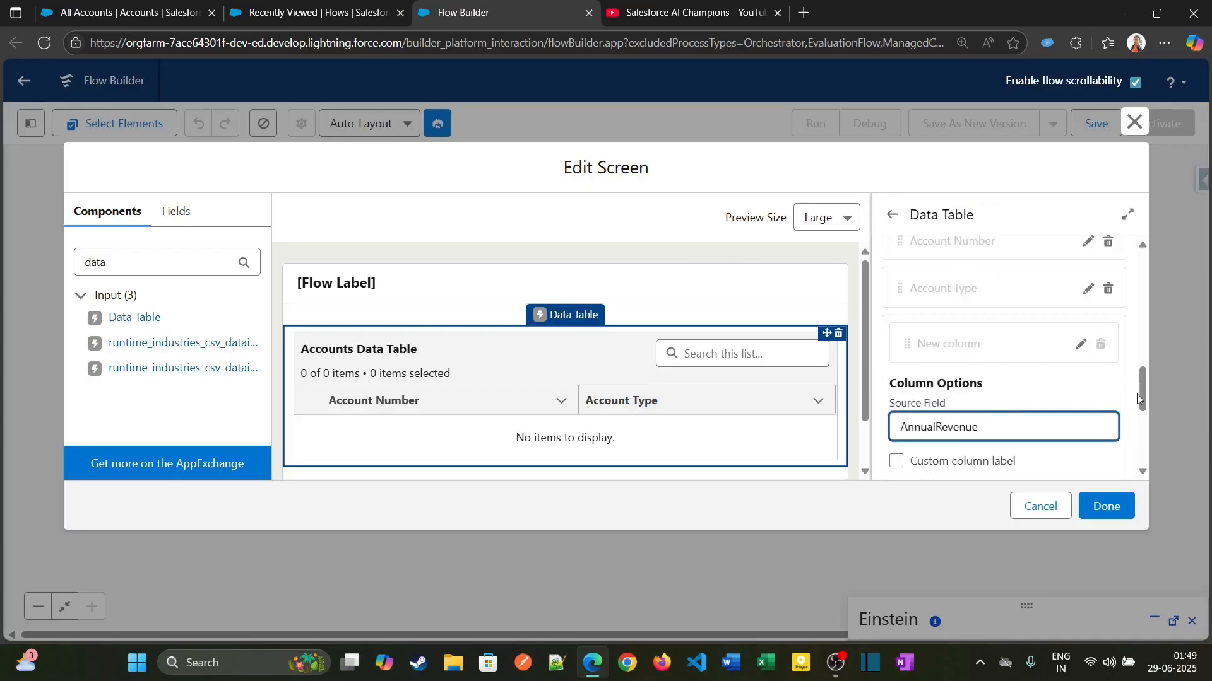
scroll(1139, 399, "down", 3)
left_click(1093, 354)
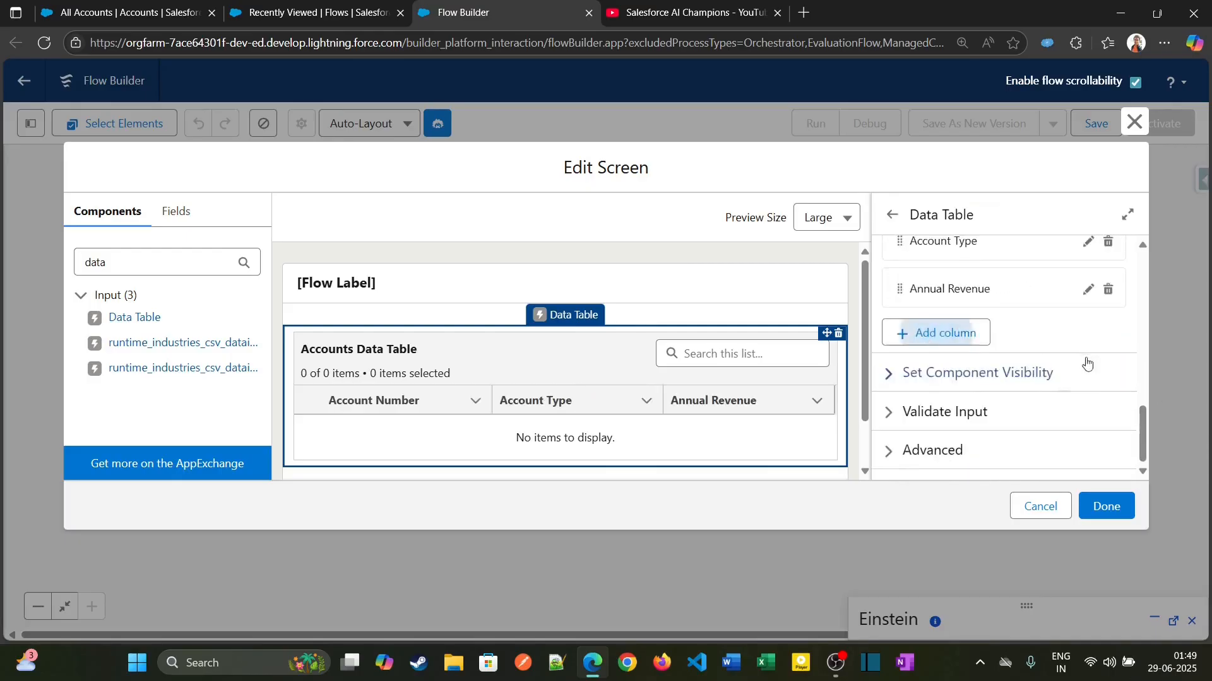
- Add a fourth data table column with Industry as its source field
left_click(947, 339)
left_click(949, 427)
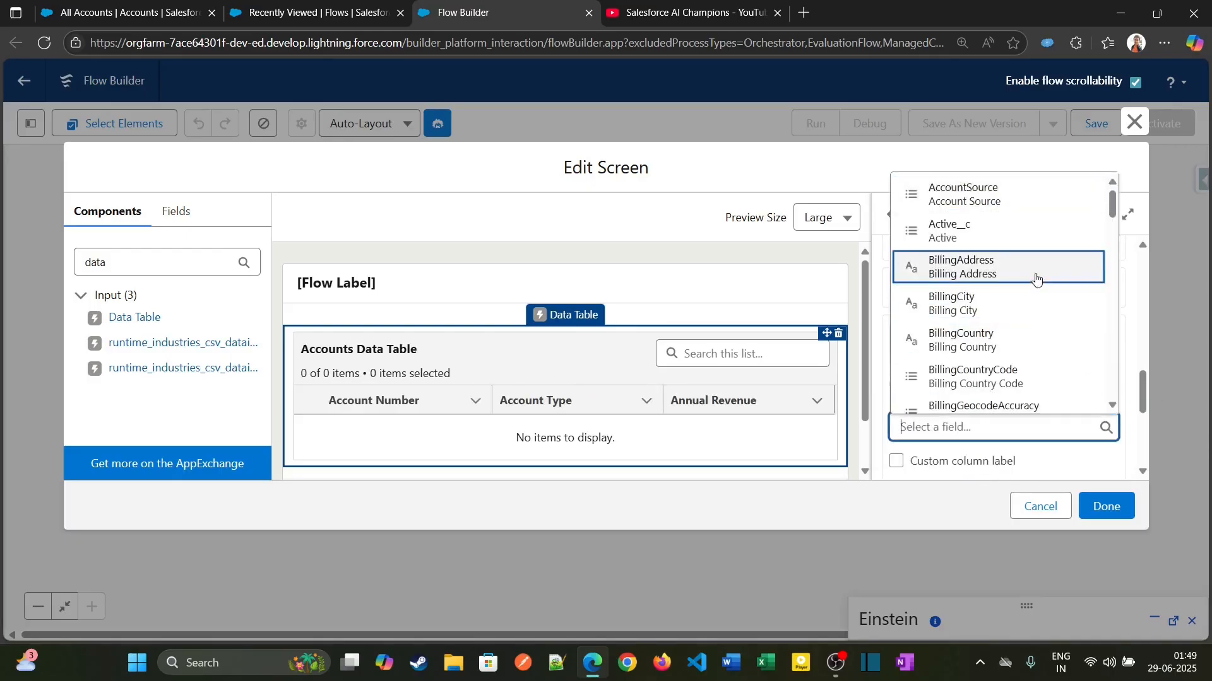
scroll(1037, 278, "down", 4)
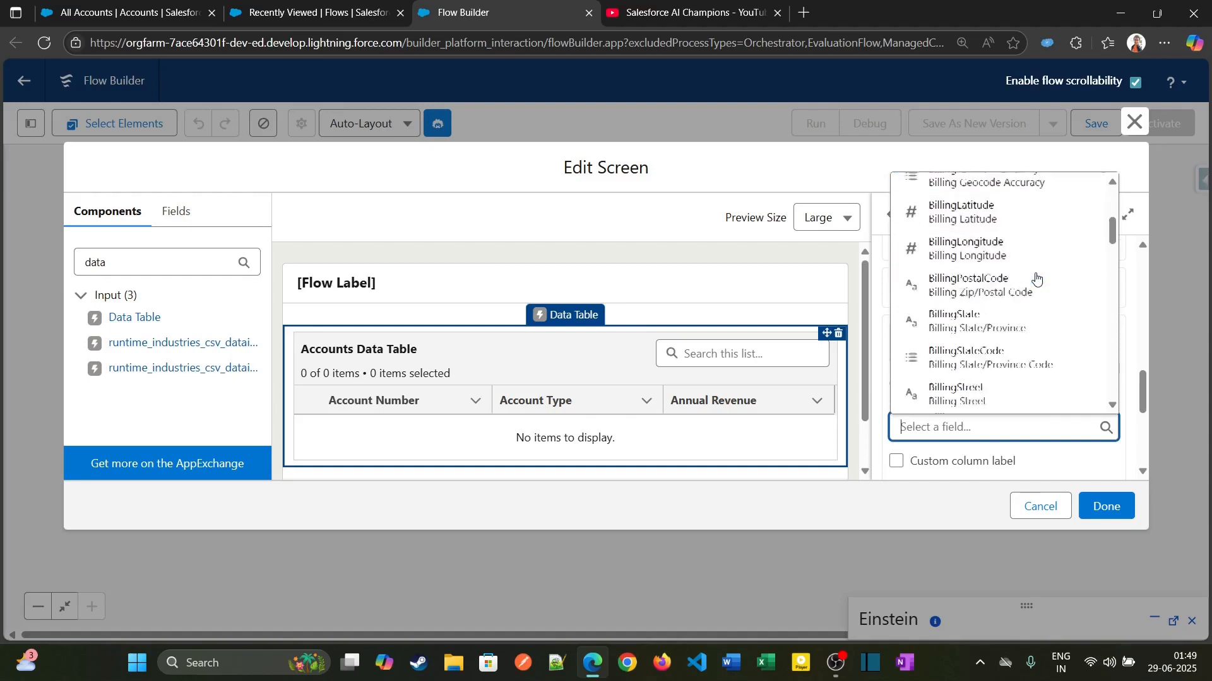
scroll(1037, 278, "down", 4)
type("indus")
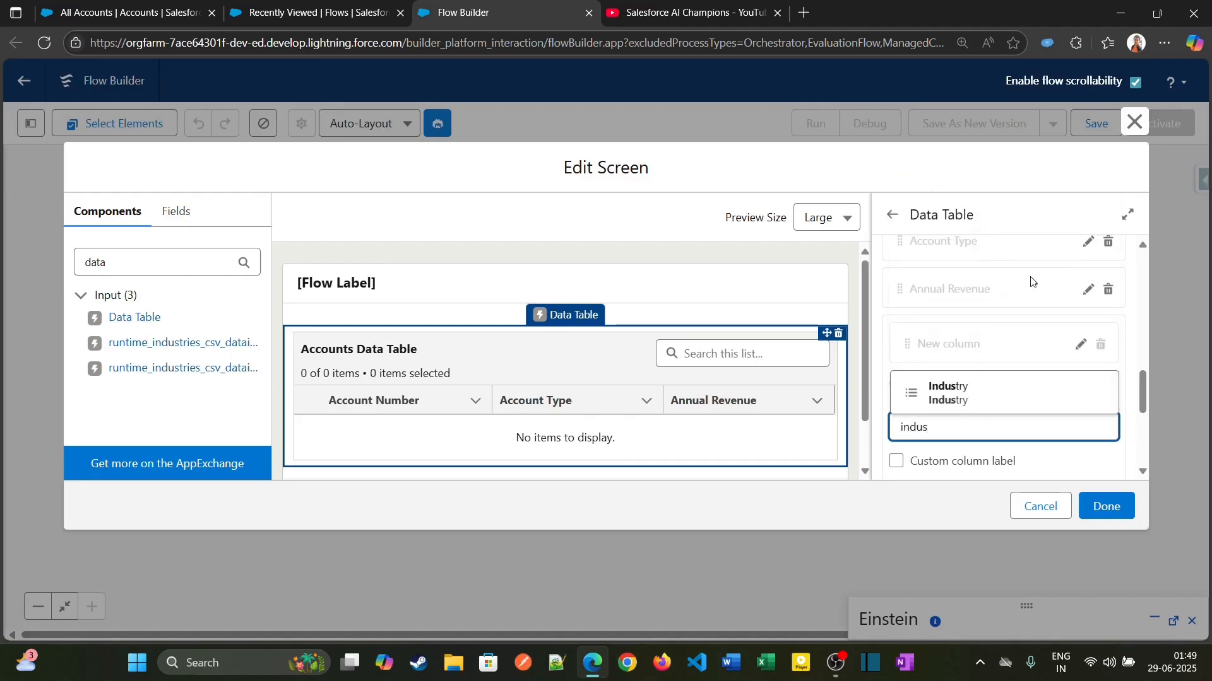
left_click(1000, 390)
left_click_drag(1143, 397, 1141, 416)
left_click(1093, 444)
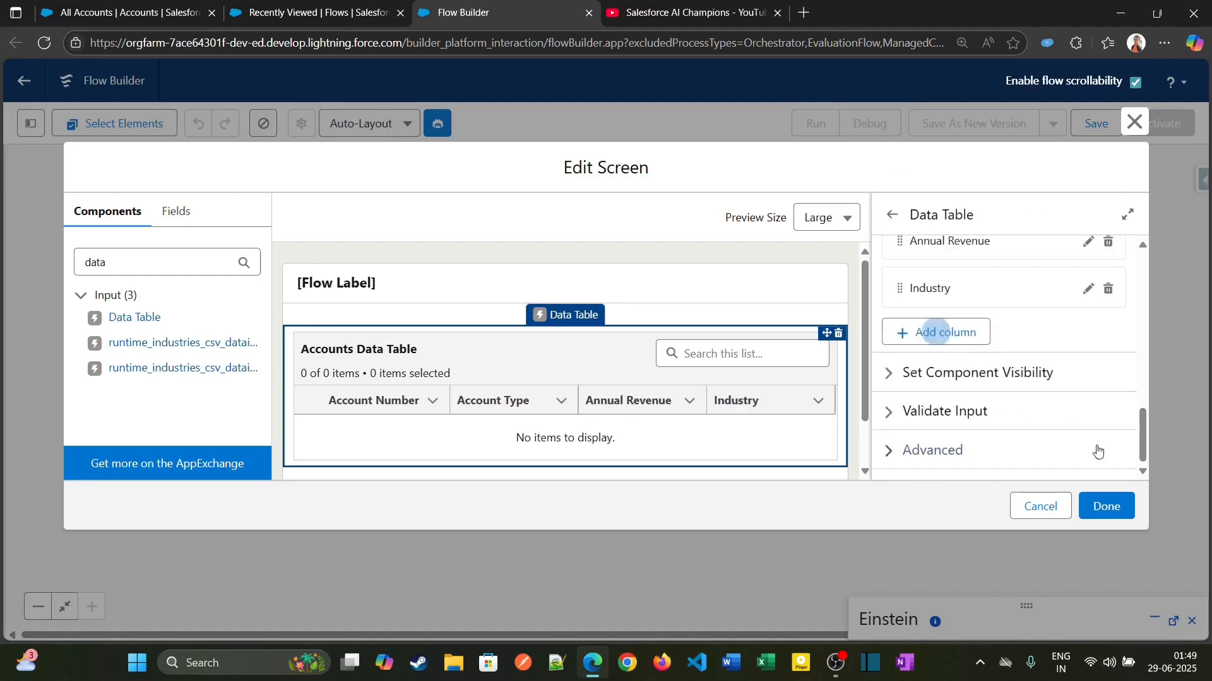
- Examine the data table's component visibility, input validation and advanced settings
left_click(888, 376)
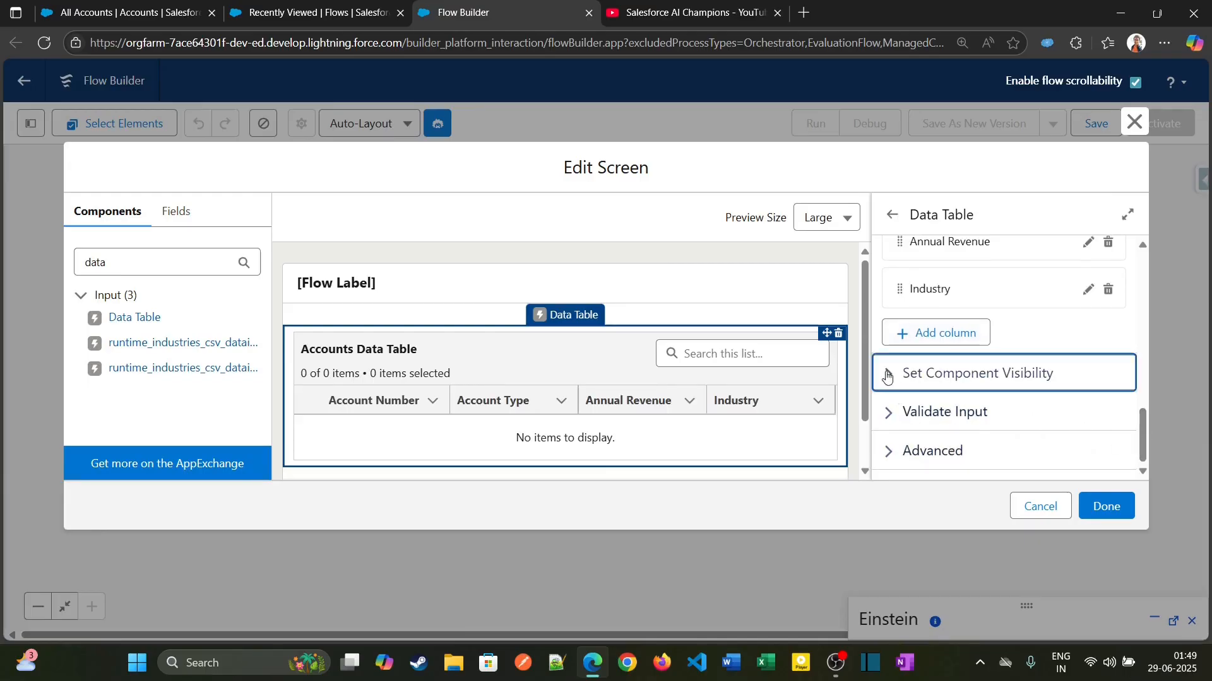
left_click(891, 377)
mouse_move(1150, 433)
left_mouse_down()
mouse_move(1138, 387)
mouse_move(1143, 448)
left_mouse_up()
left_click(1025, 375)
left_click(1025, 375)
left_click(985, 411)
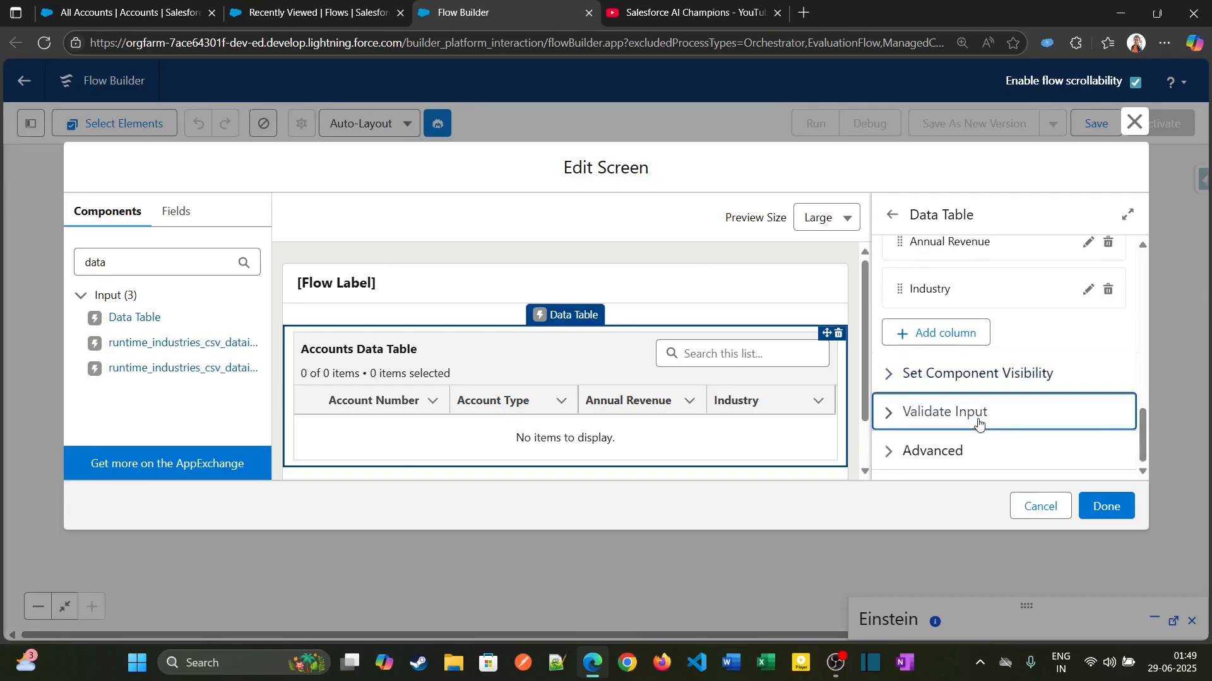
scroll(985, 384, "down", 5)
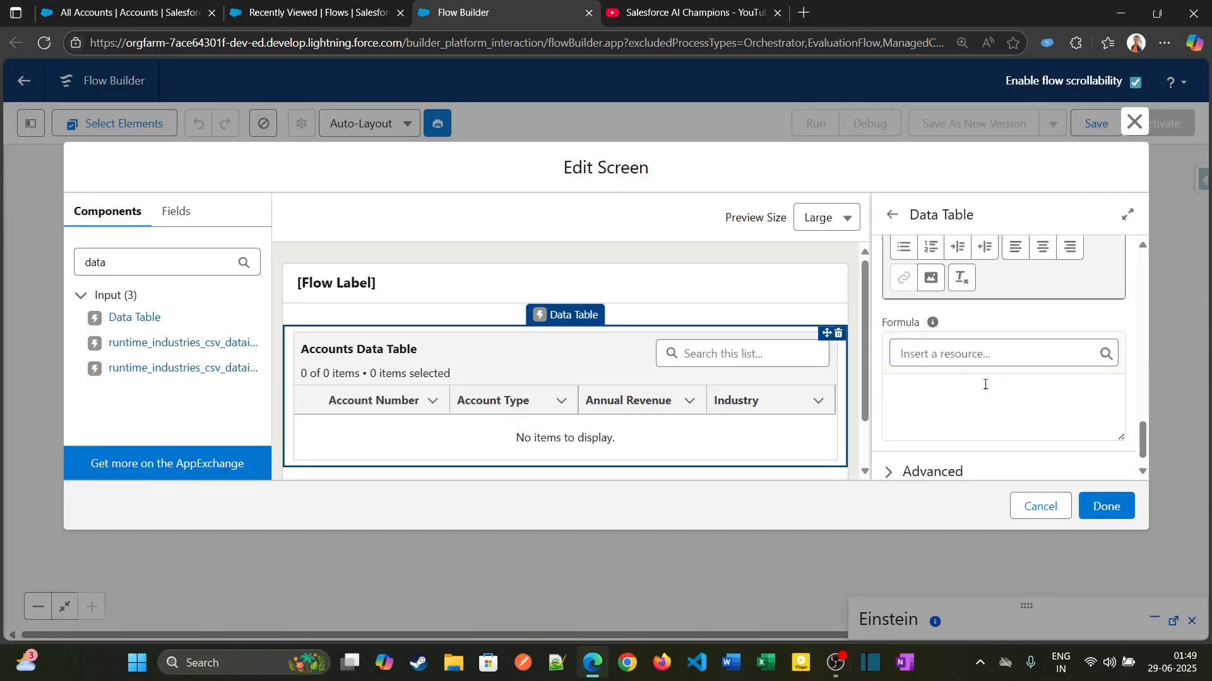
left_click(909, 471)
left_click_drag(1145, 423, 1145, 457)
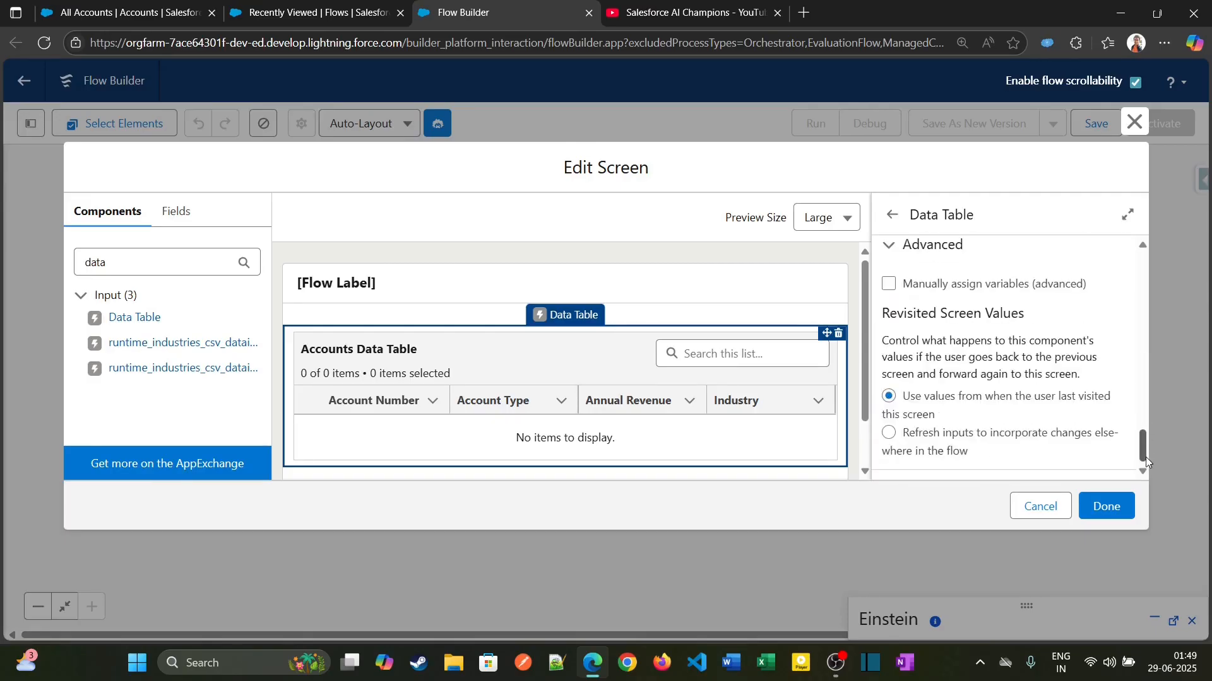
- Finish editing the screen and save the flow as "Datatable screen flow" with API name Datatable_screen_flow
left_click(1109, 510)
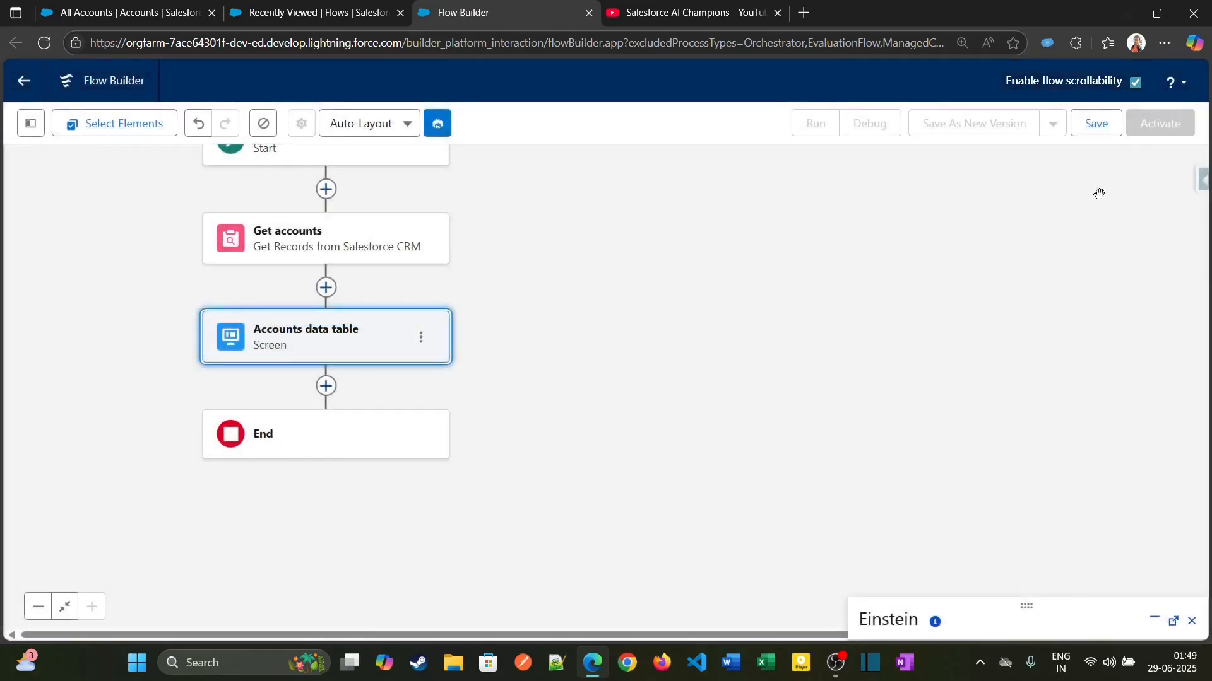
left_click(1096, 123)
left_click(369, 298)
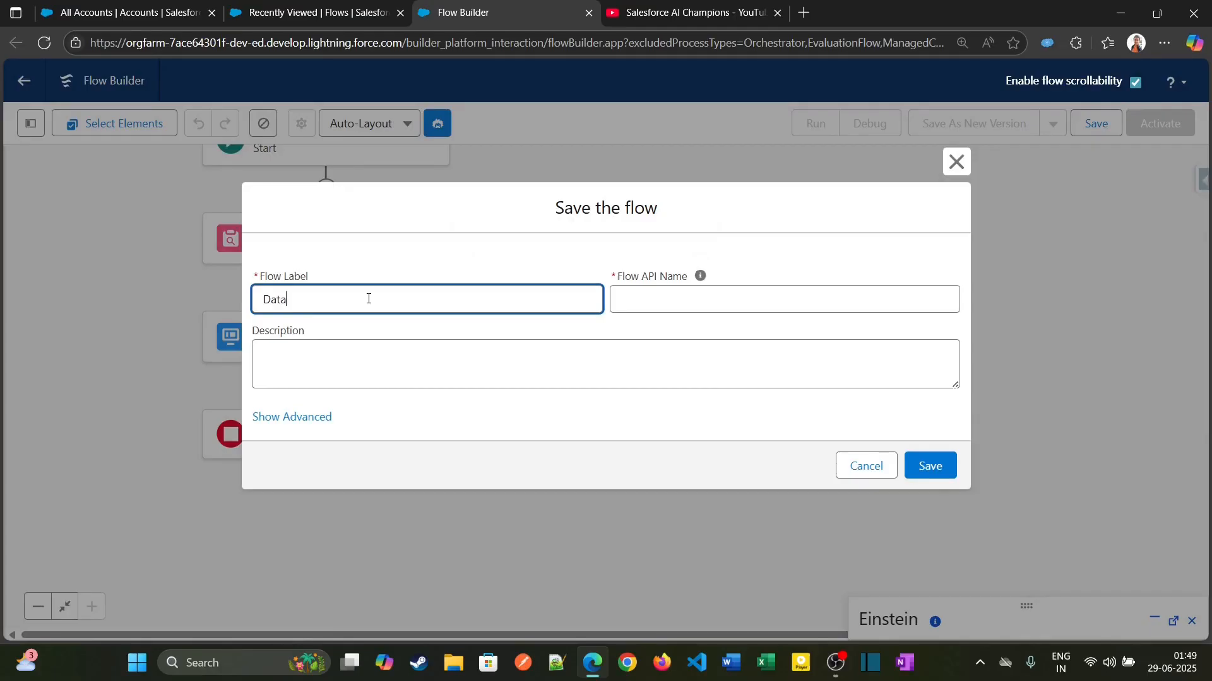
type("Datatable screen flow")
key("Tab")
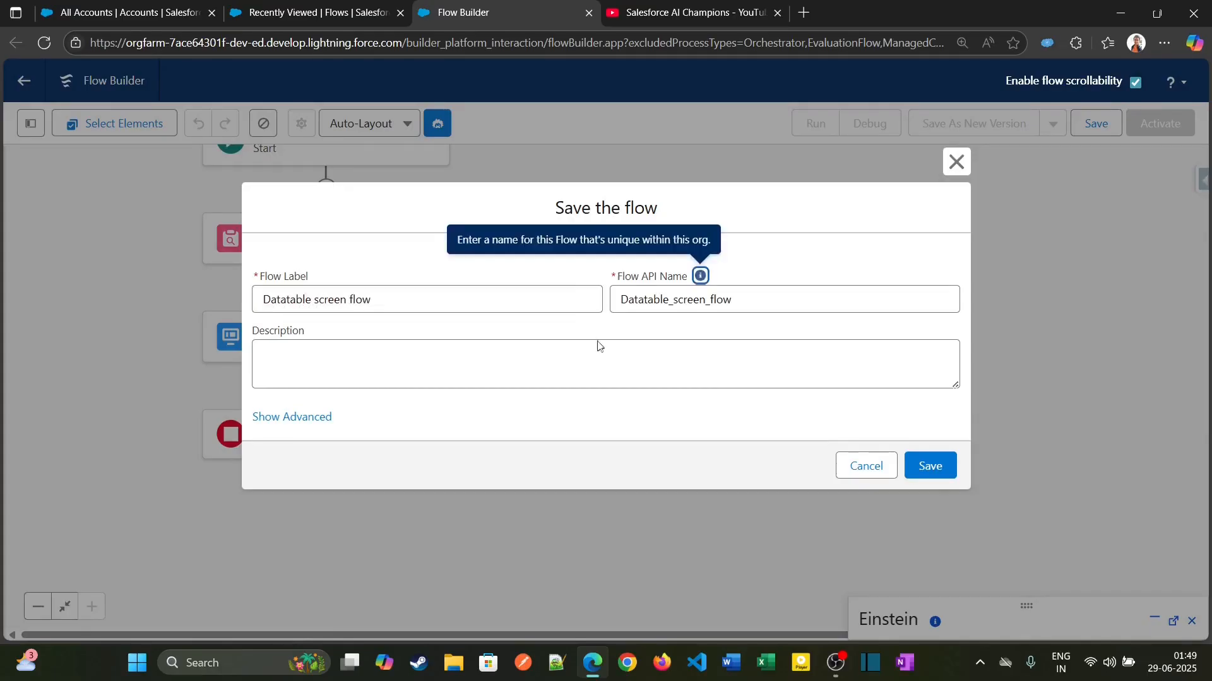
left_click(938, 467)
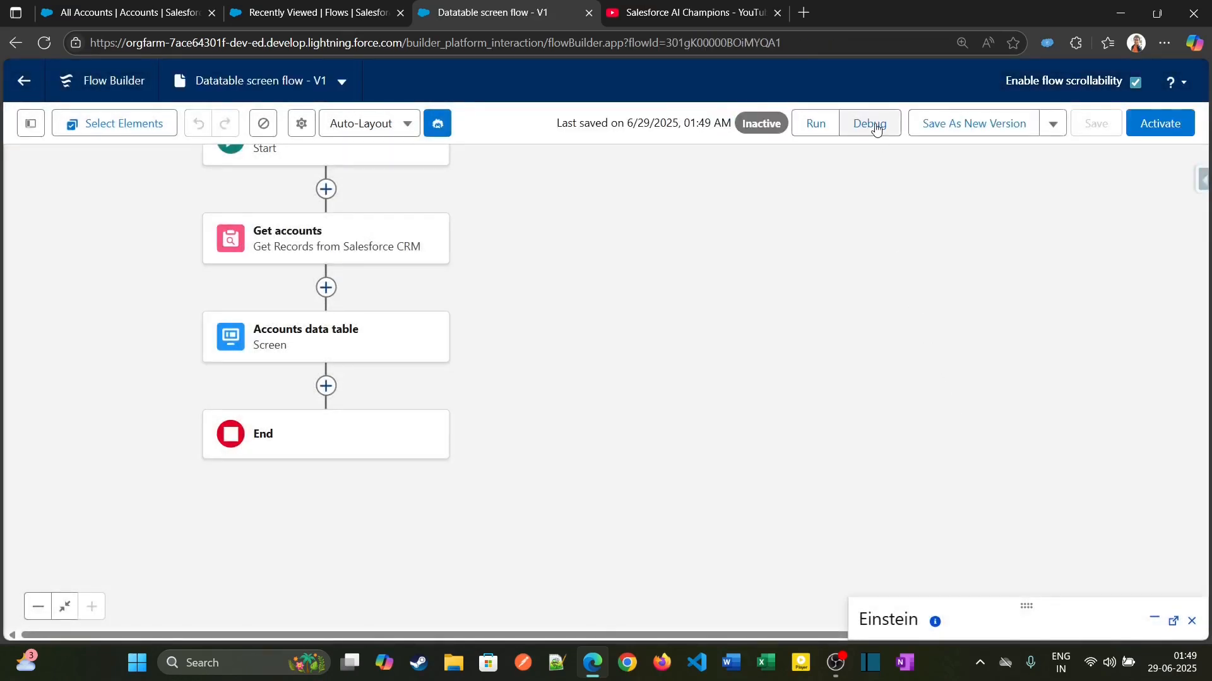
- Run the flow in debug mode with the default options and review the Get accounts details
left_click(875, 128)
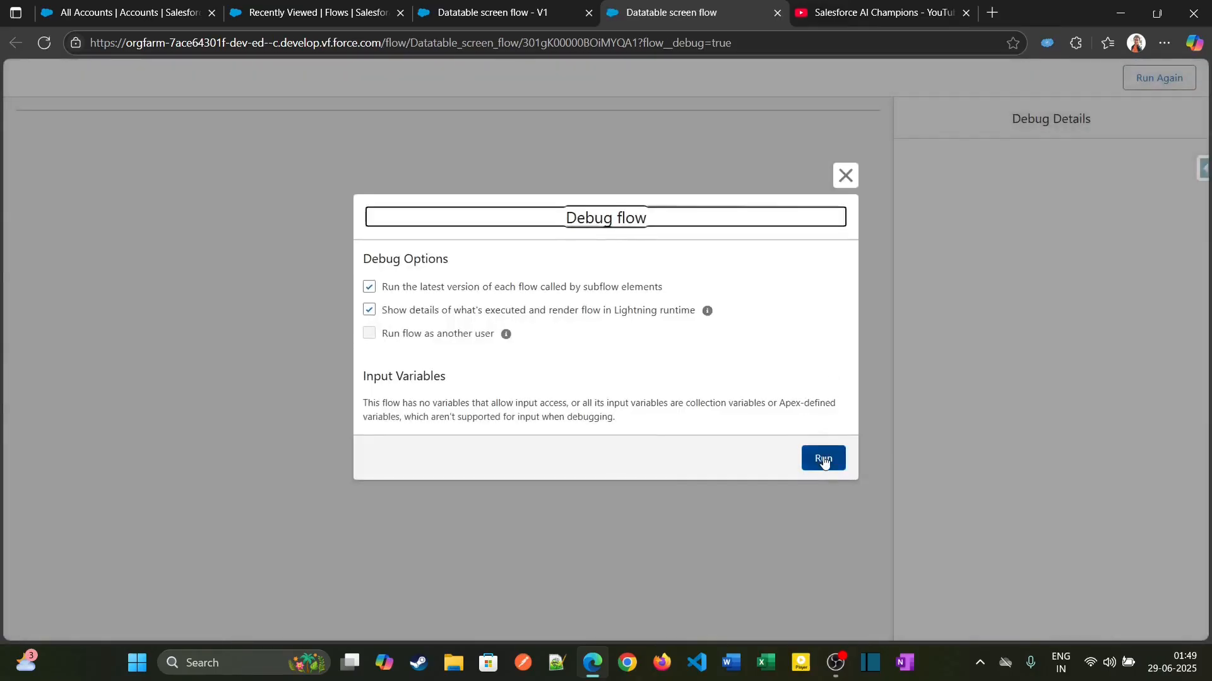
left_click(823, 459)
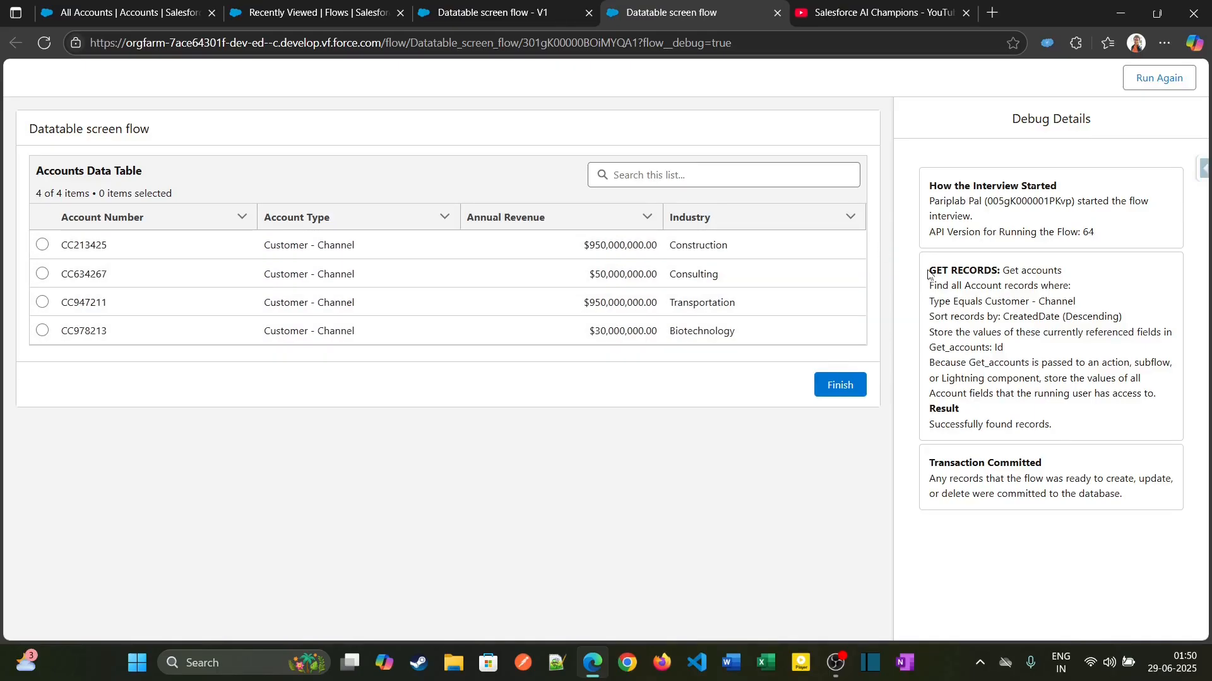
left_click_drag(928, 273, 1060, 348)
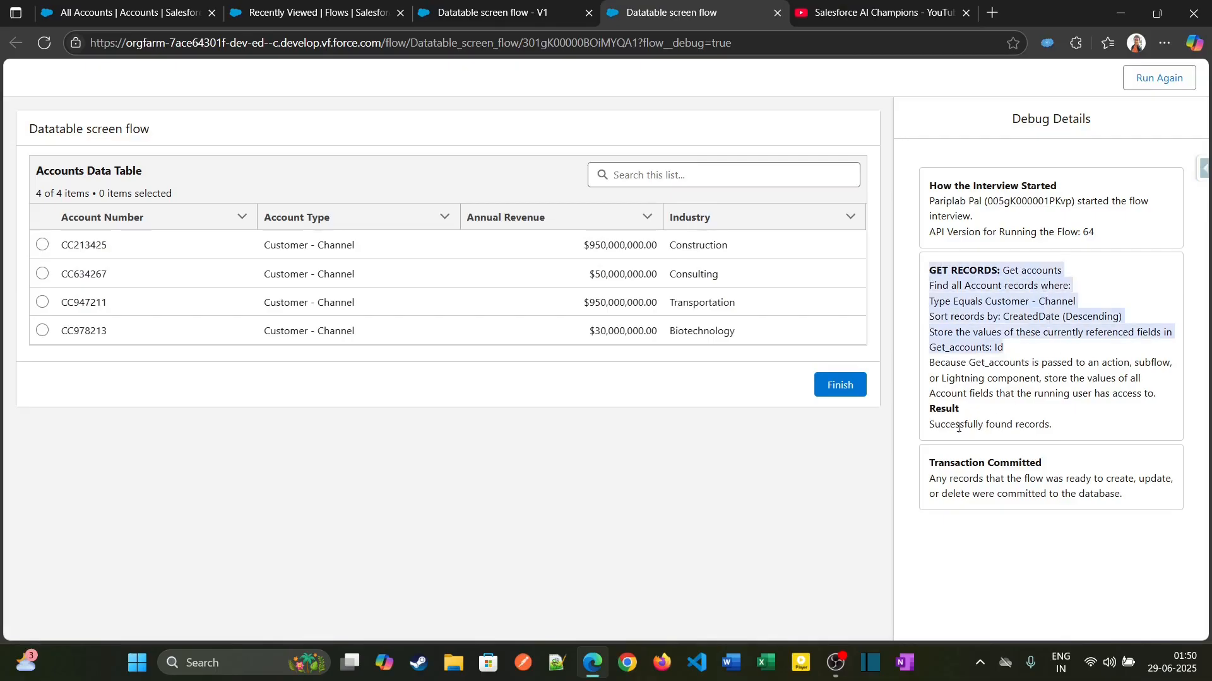
left_click_drag(930, 427, 1053, 427)
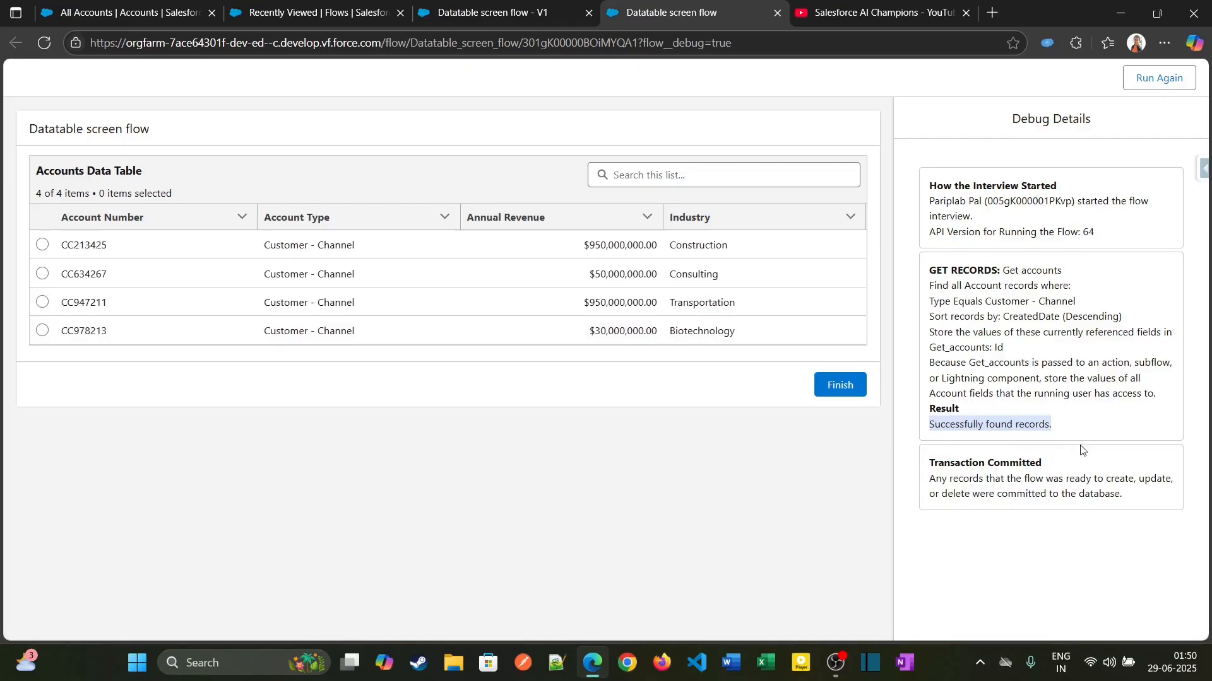
- Test single-row selection by choosing different accounts in the Accounts Data Table, ending on the Consulting account
left_click(42, 249)
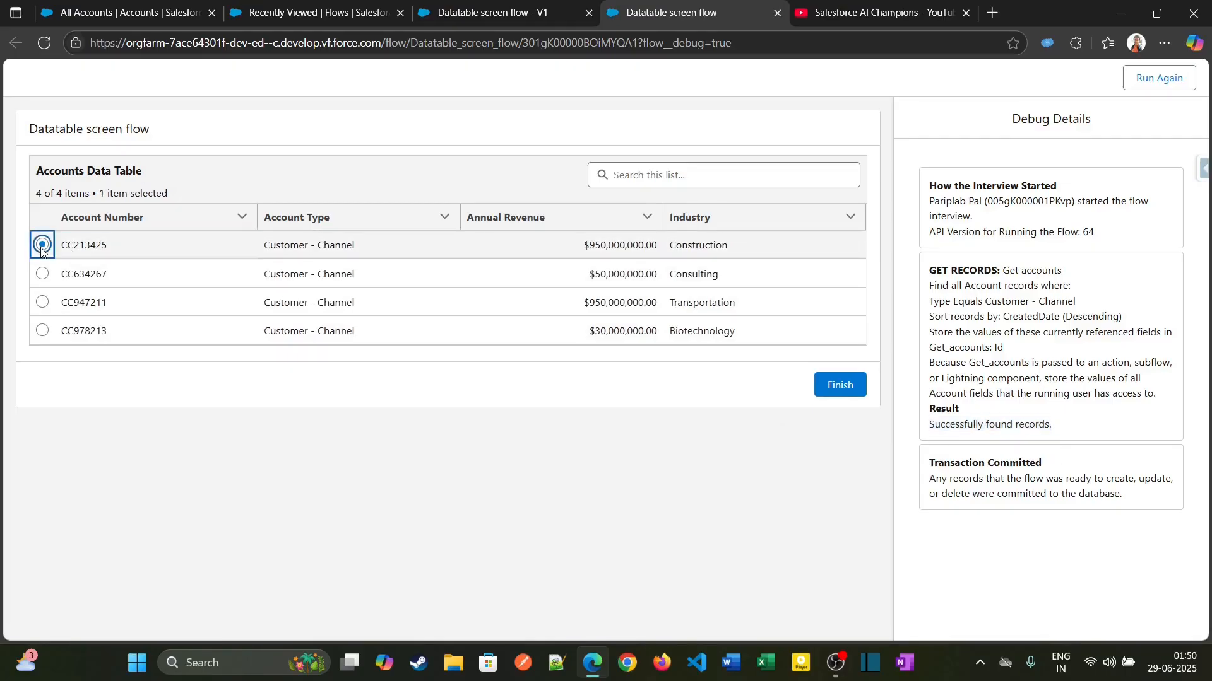
left_click(42, 274)
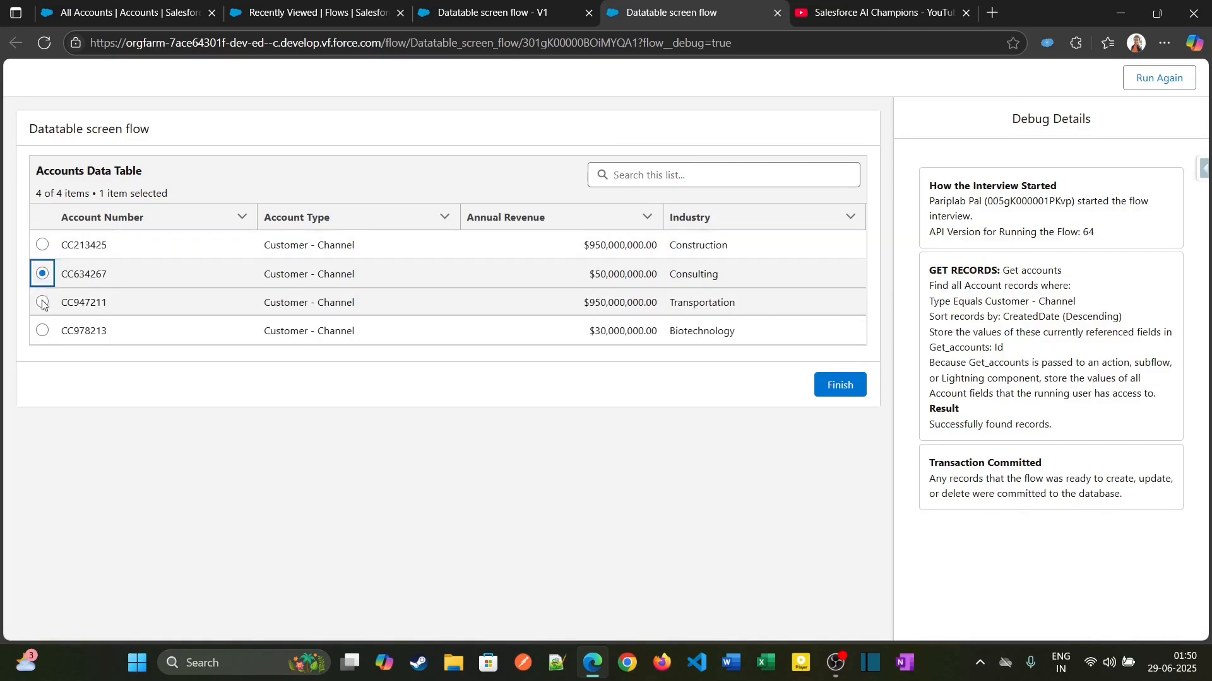
left_click(42, 302)
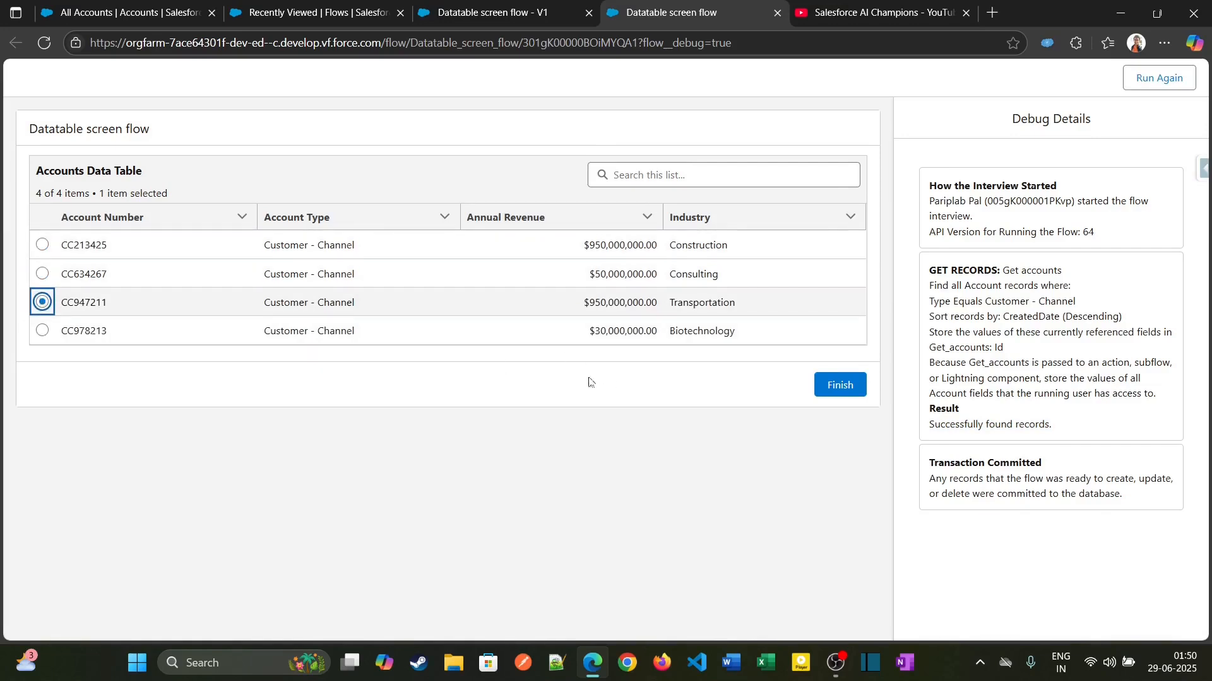
left_click(42, 274)
left_click(42, 244)
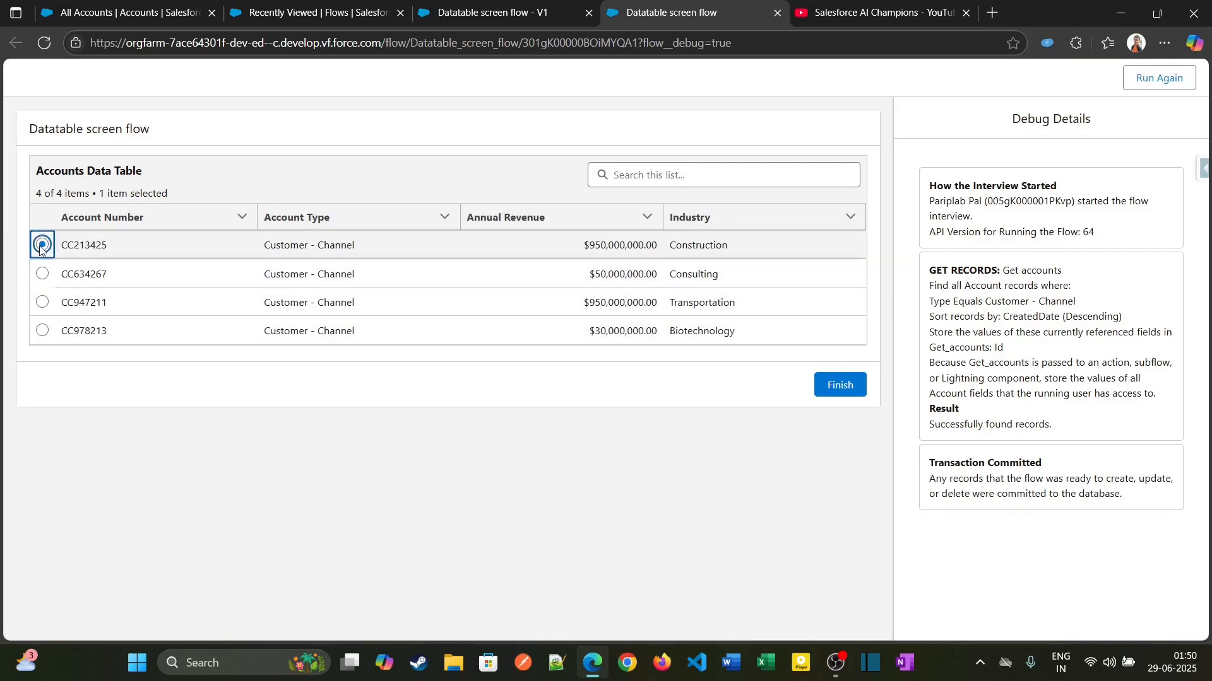
left_click(43, 301)
left_click(42, 329)
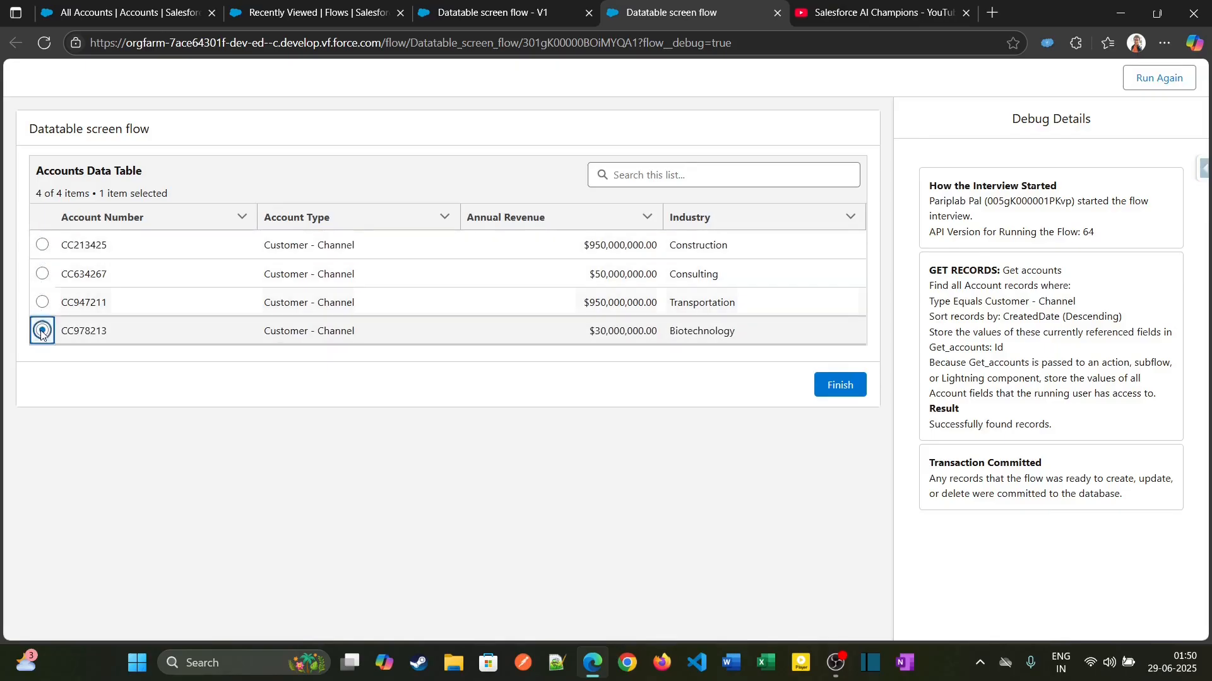
left_click(42, 274)
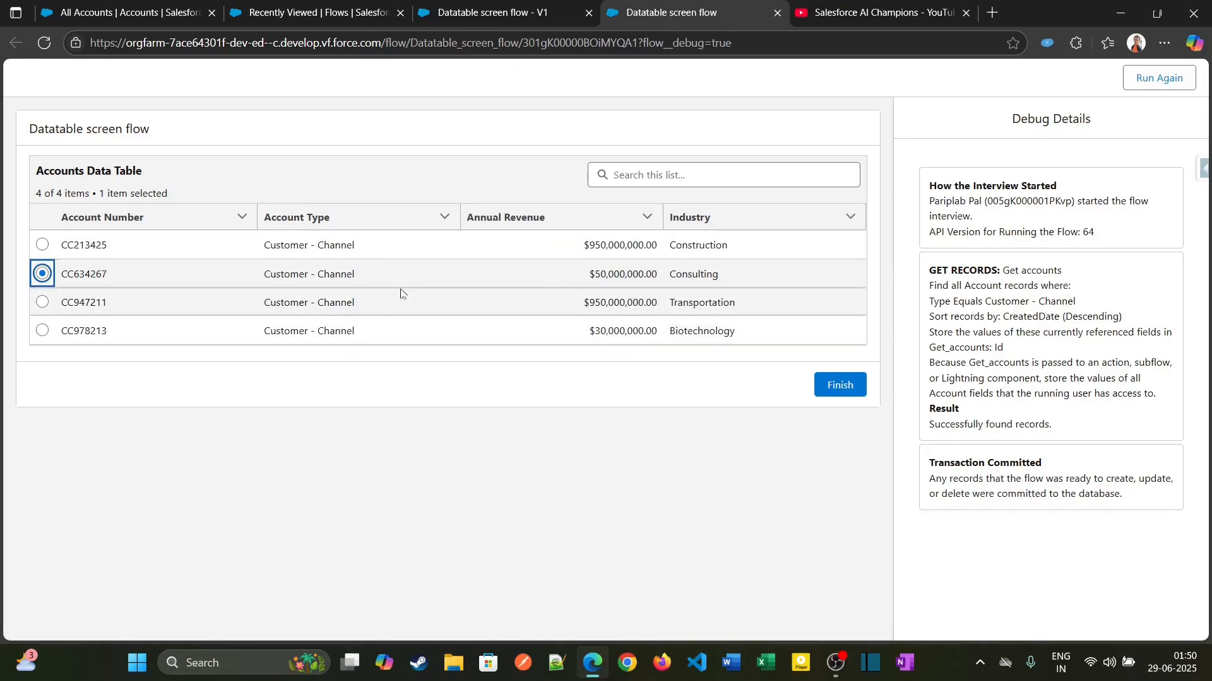
left_click_drag(63, 273, 107, 273)
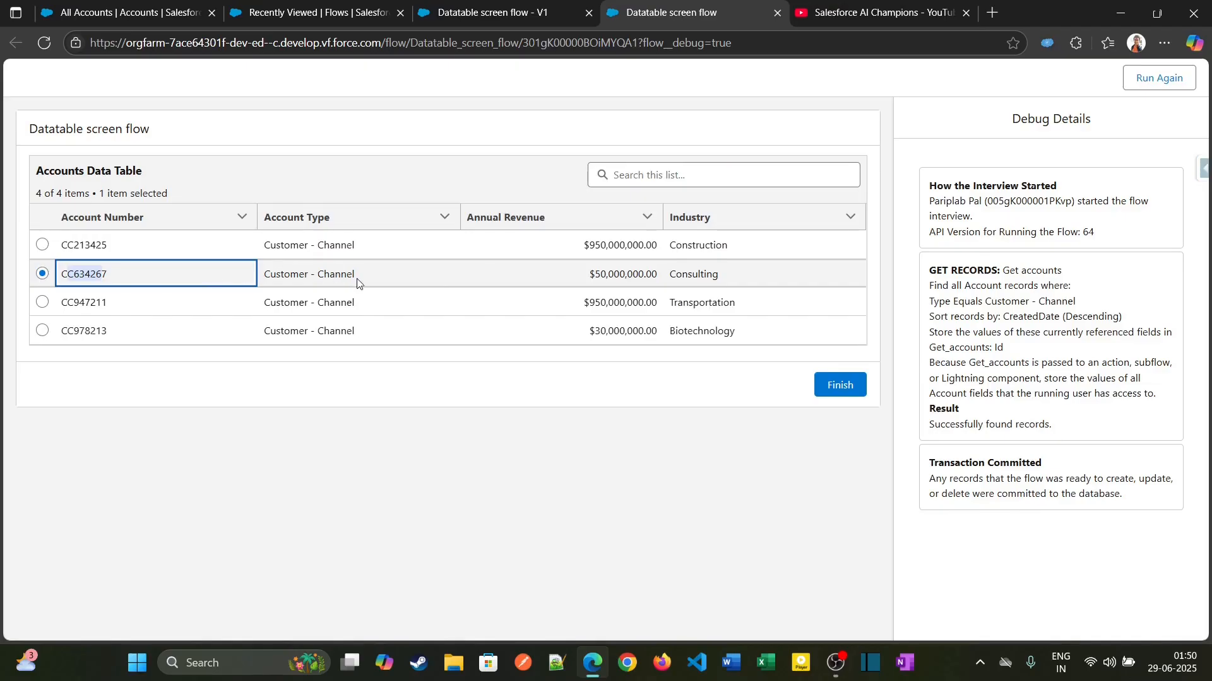
- Return to the flow canvas and look over the Accounts data table screen's configuration
left_click(502, 14)
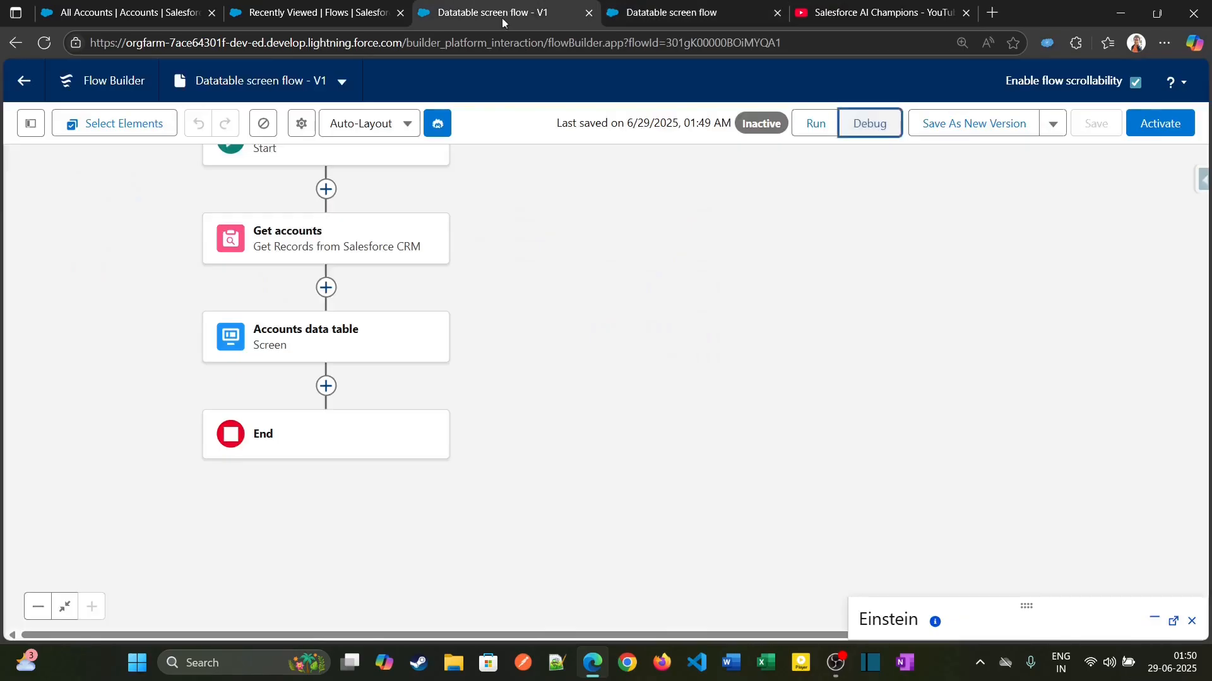
left_click_drag(468, 251, 589, 248)
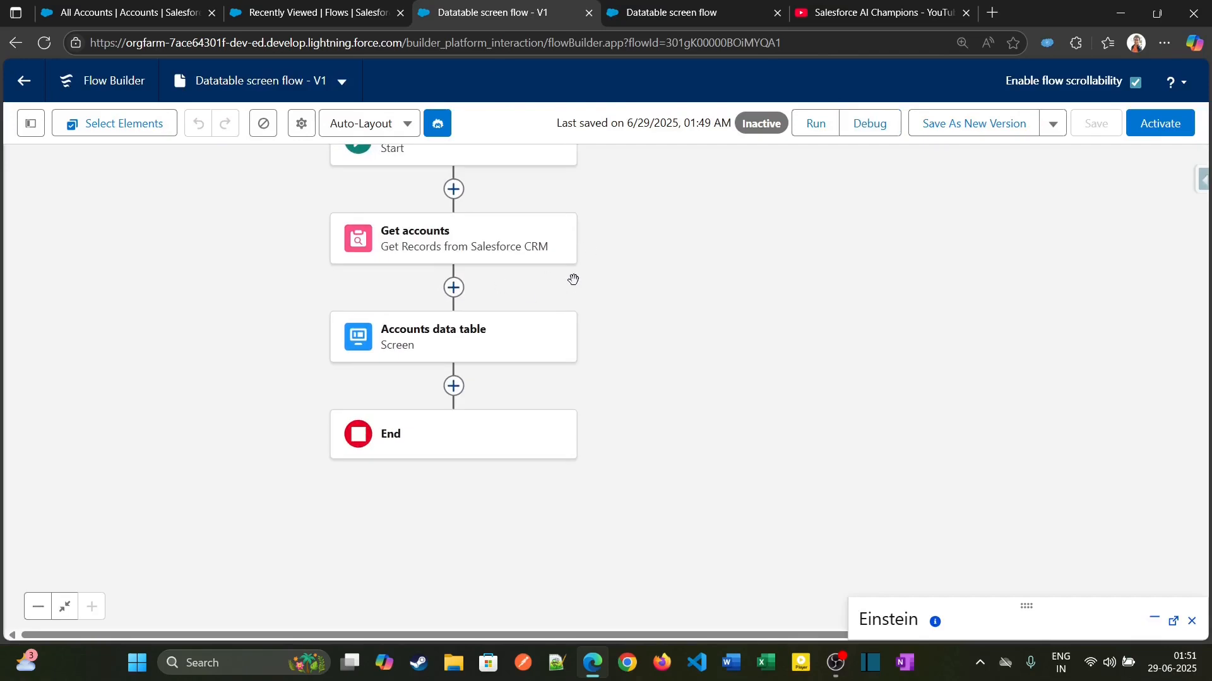
double_click(493, 332)
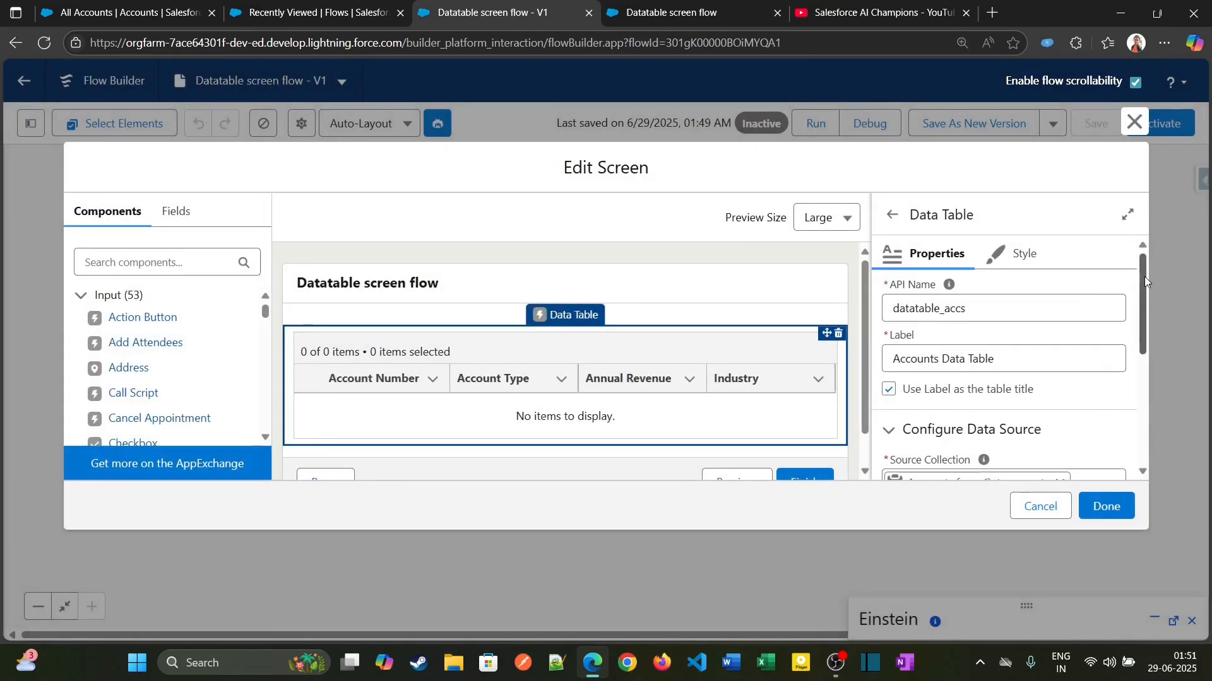
left_click(1134, 122)
- Run version 2 of the Datatable screen flow in debug mode with the default options
left_click_drag(690, 271, 697, 297)
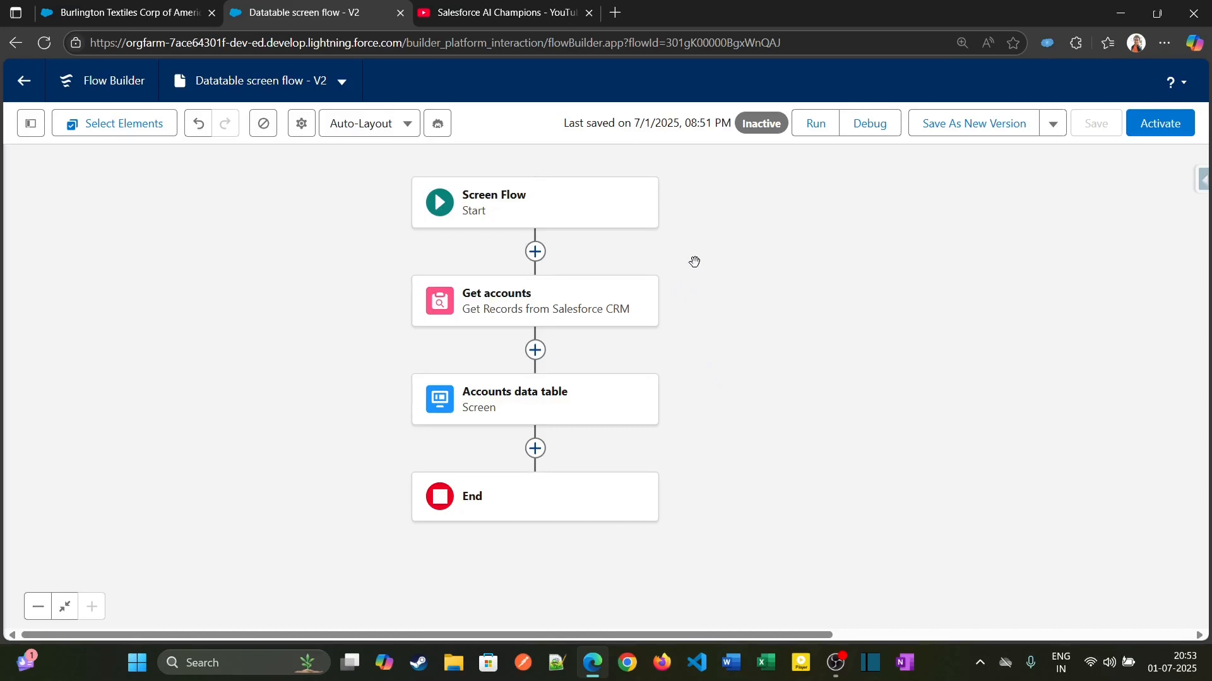
scroll(698, 267, "down", 1)
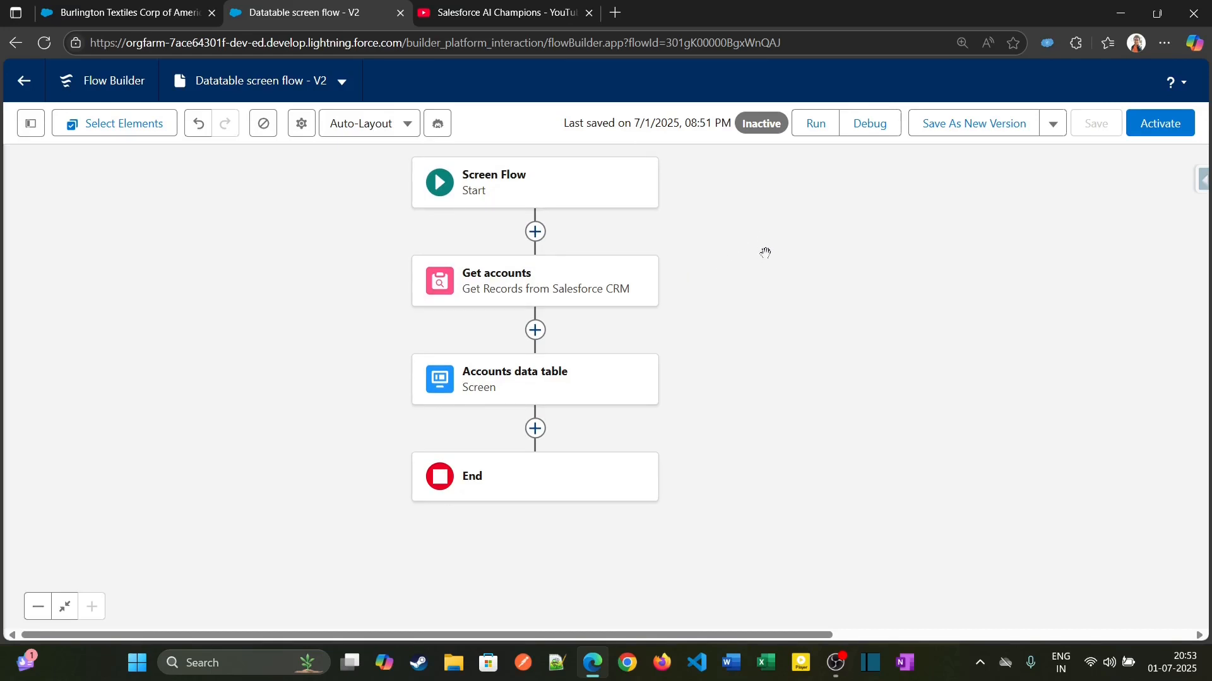
left_click(866, 124)
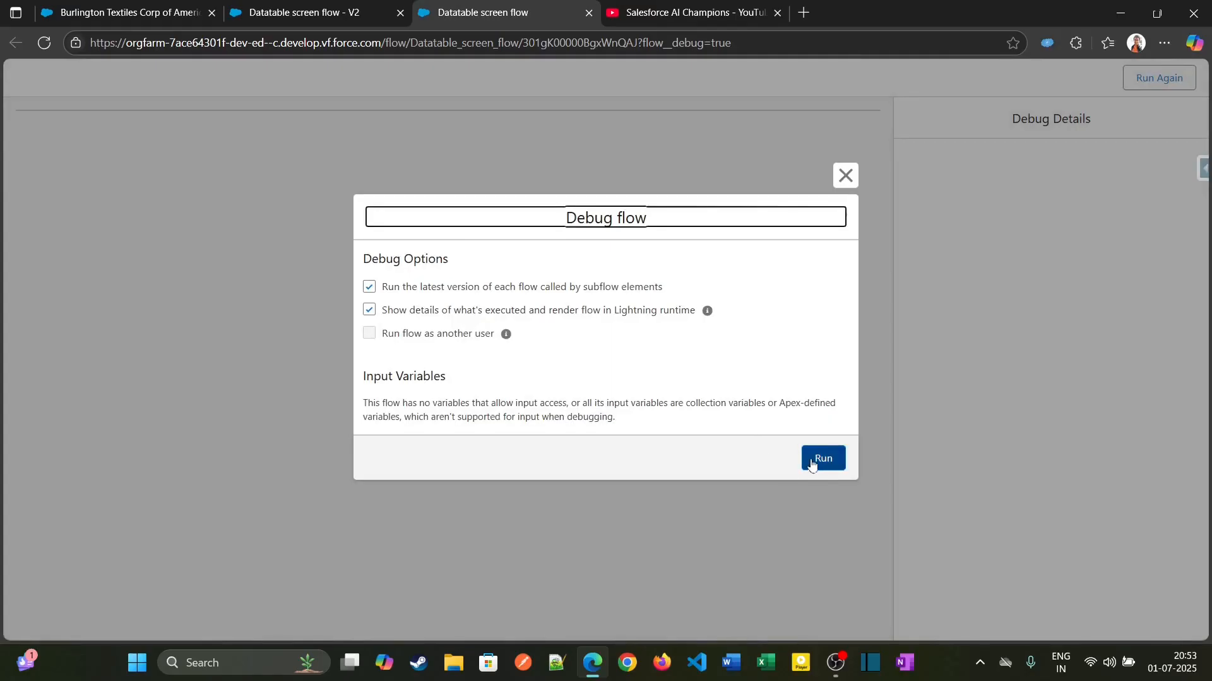
left_click(814, 464)
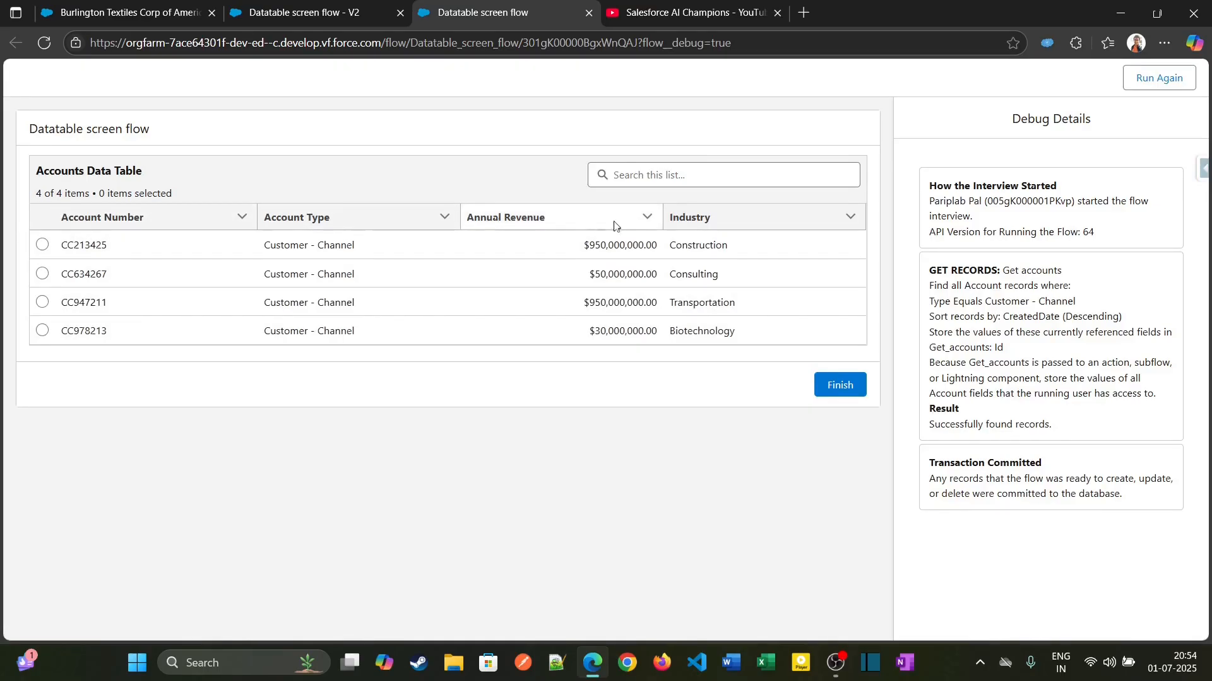
- Test single-row selection in the Accounts Data Table by choosing several accounts, ending on the Transportation account
left_click(42, 244)
left_click(43, 303)
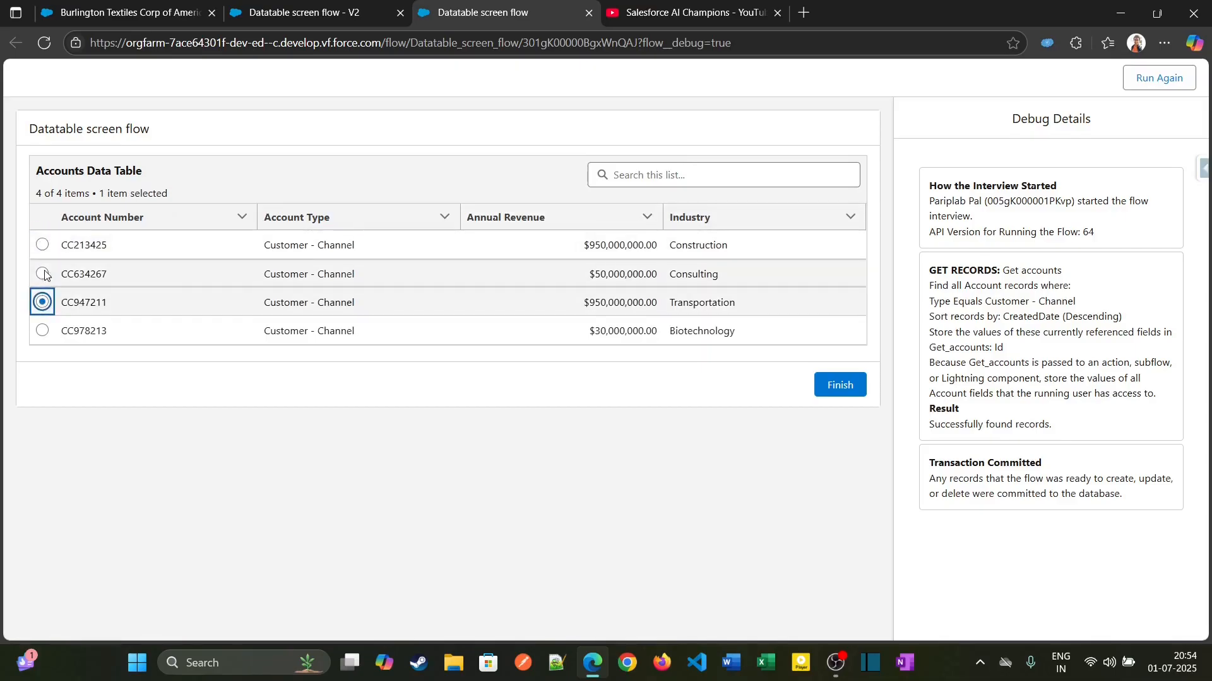
left_click(43, 275)
left_click(43, 245)
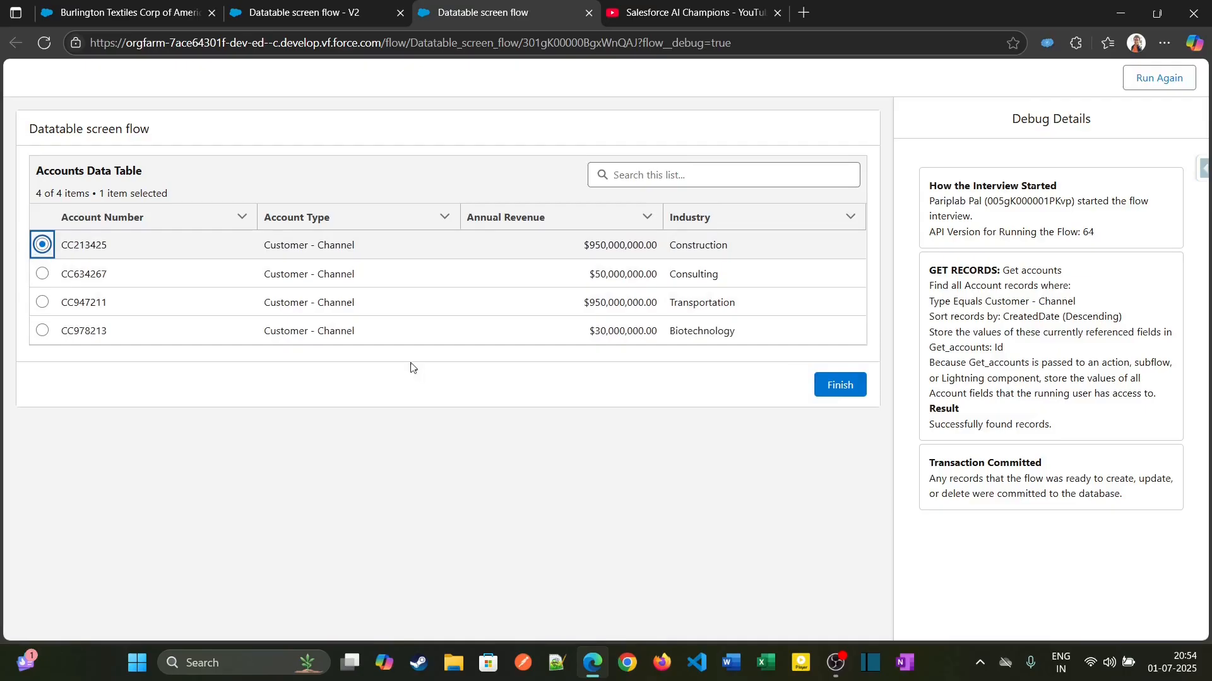
left_click(378, 172)
left_click(44, 278)
left_click(44, 304)
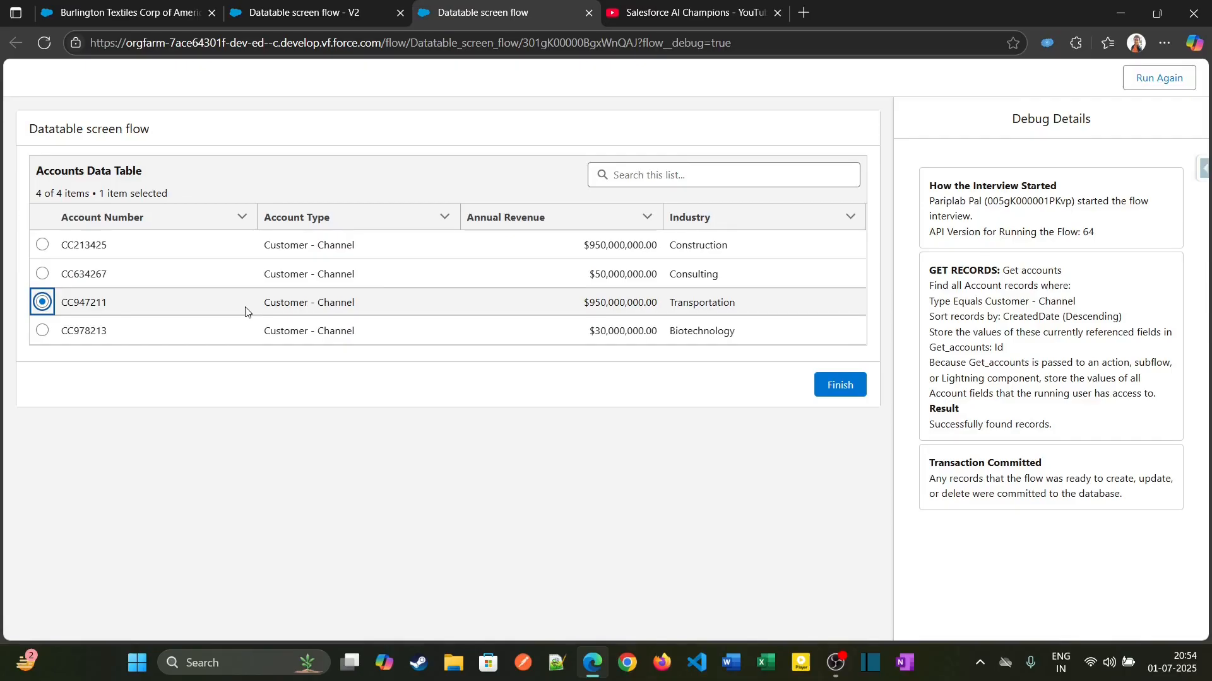
- Inspect the Customer Priority picklist options on the Burlington Textiles Corp of America account record, and cancel the edit
key("ctrl+1")
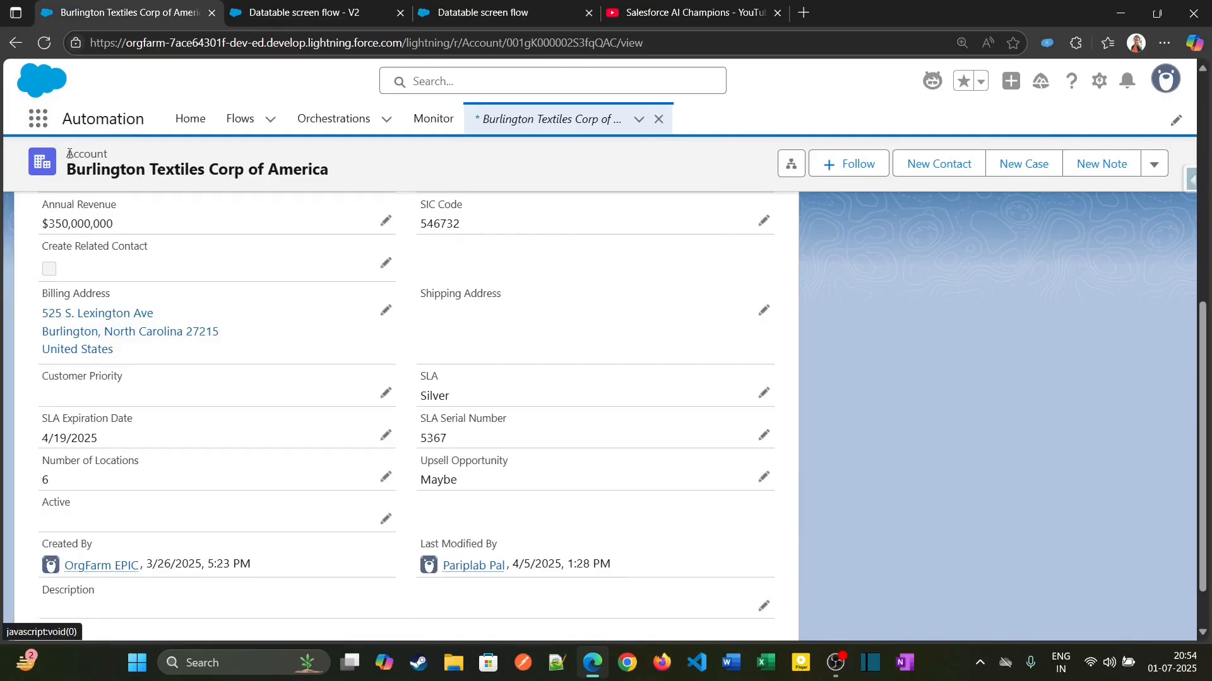
left_click_drag(70, 153, 110, 155)
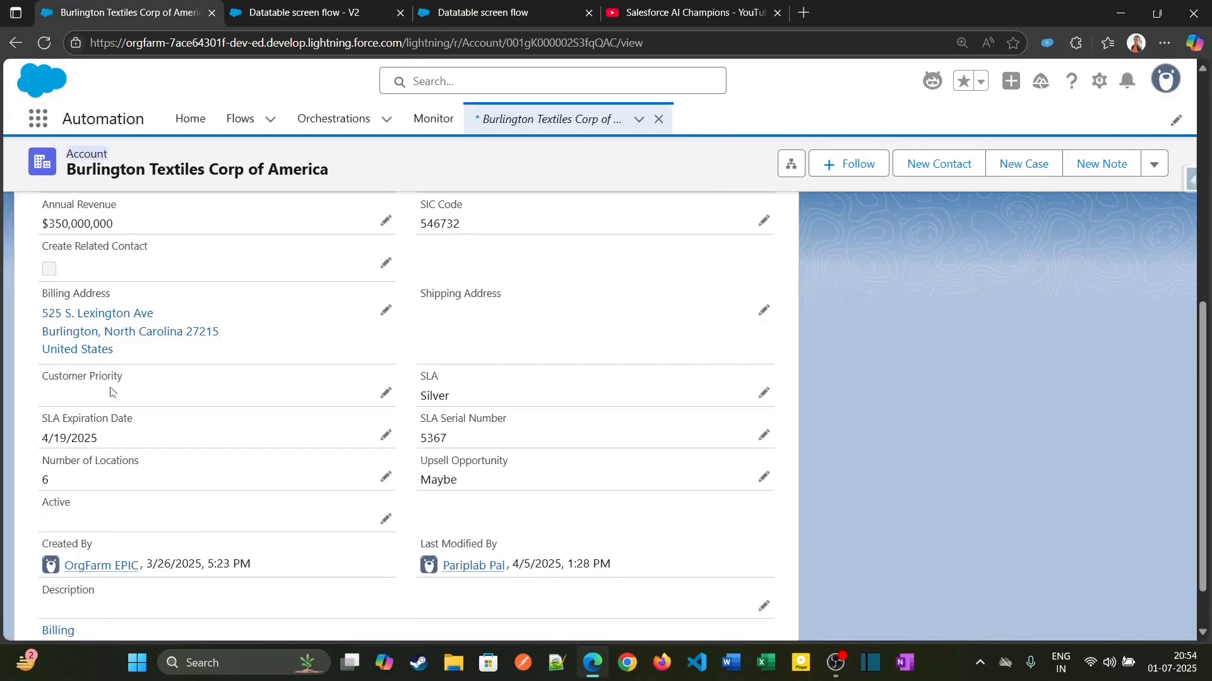
left_click_drag(41, 377, 117, 378)
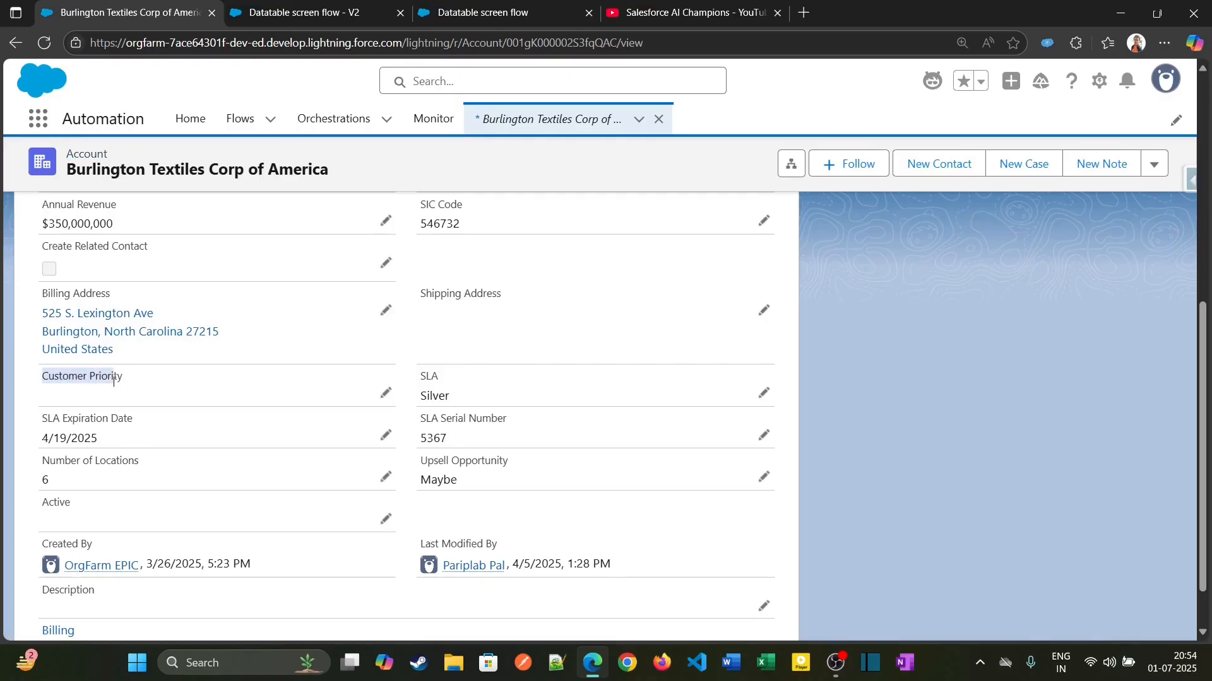
left_click(385, 393)
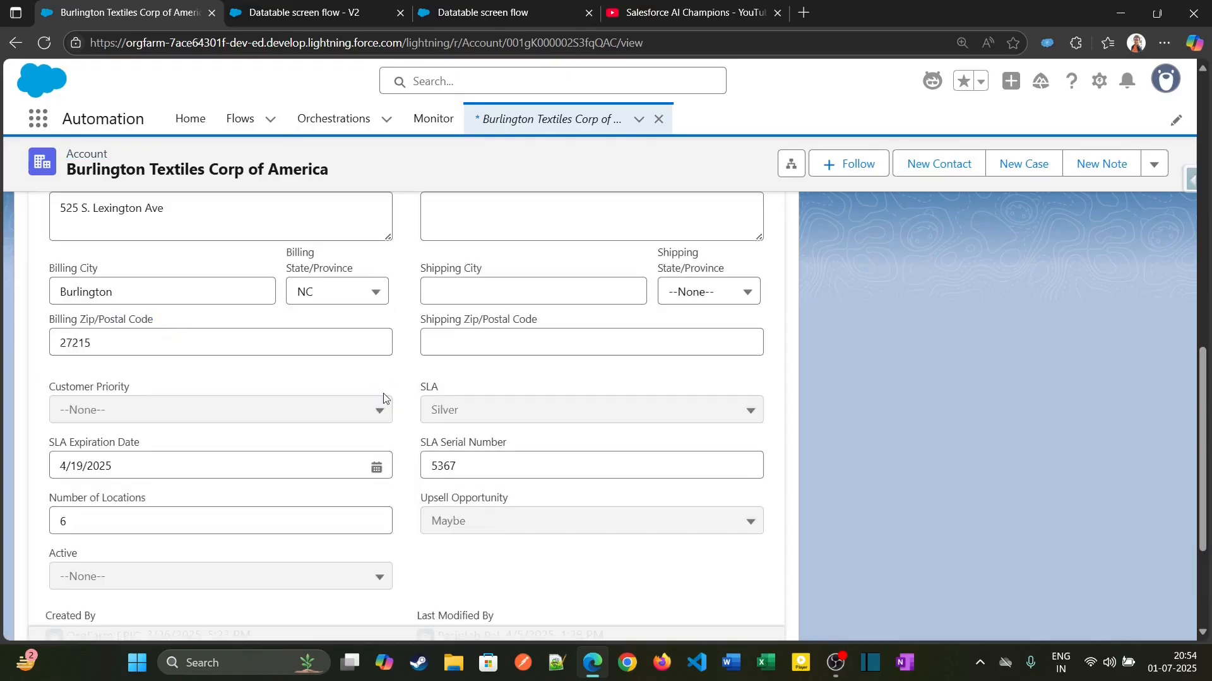
left_click(305, 409)
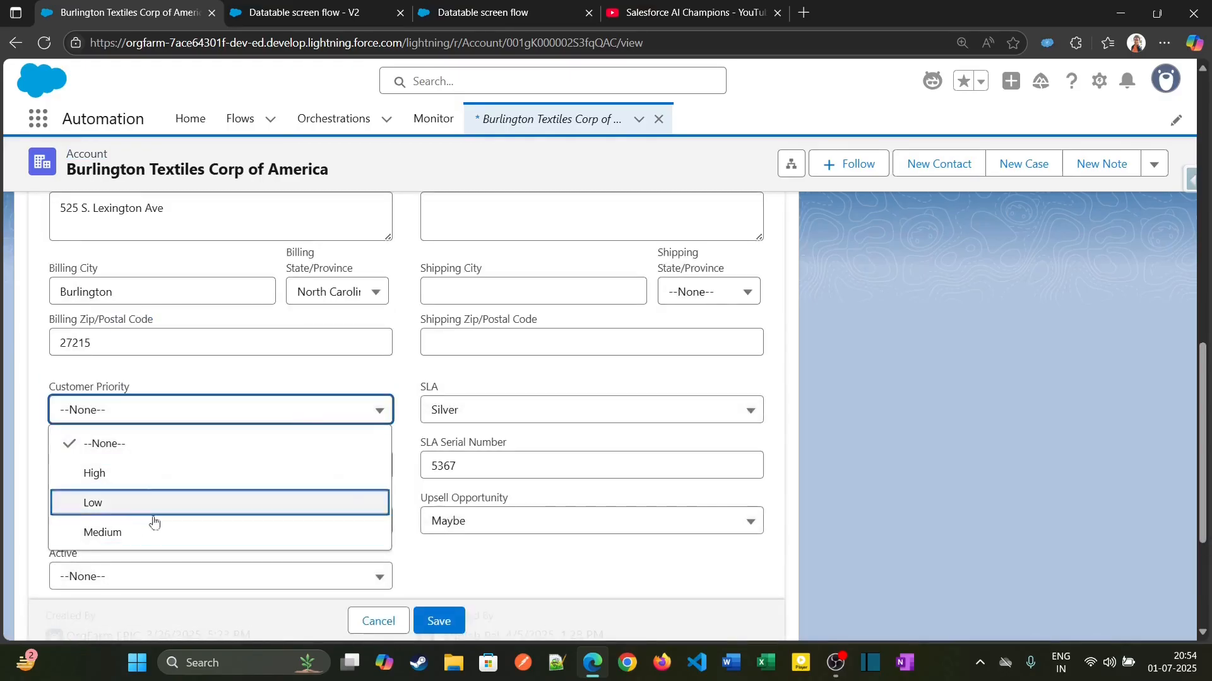
left_click(378, 620)
- Close the flow's debug run and return to the Datatable screen flow canvas
left_click(352, 21)
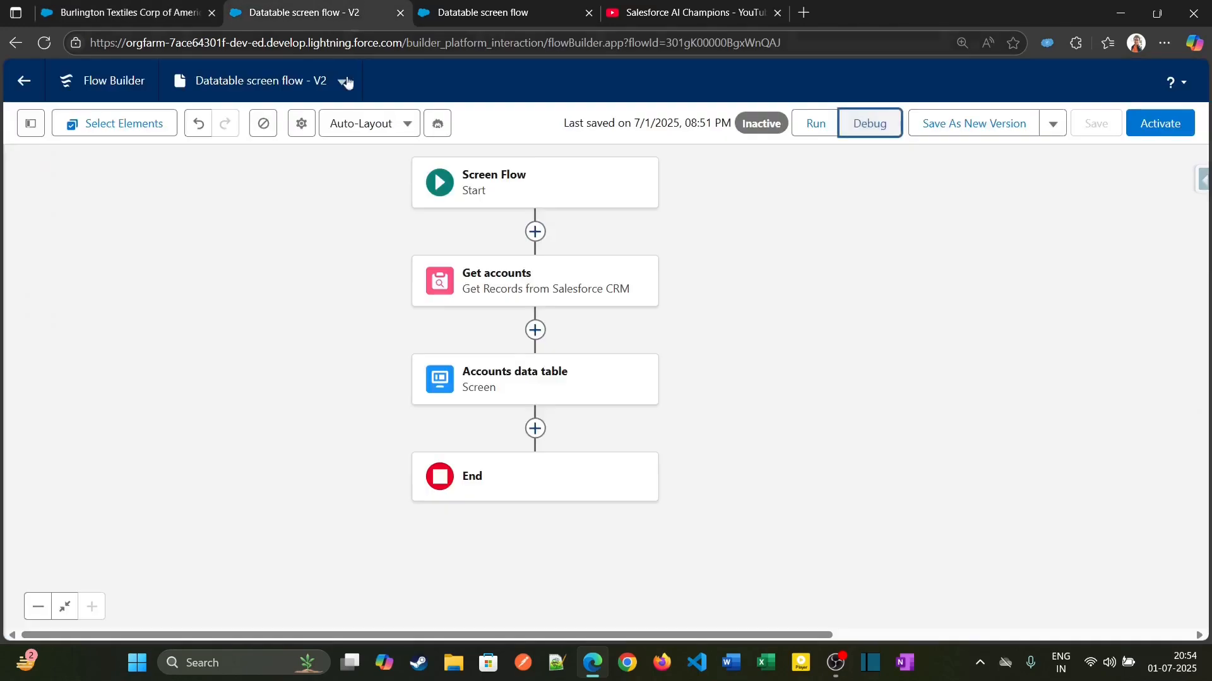
left_click(533, 13)
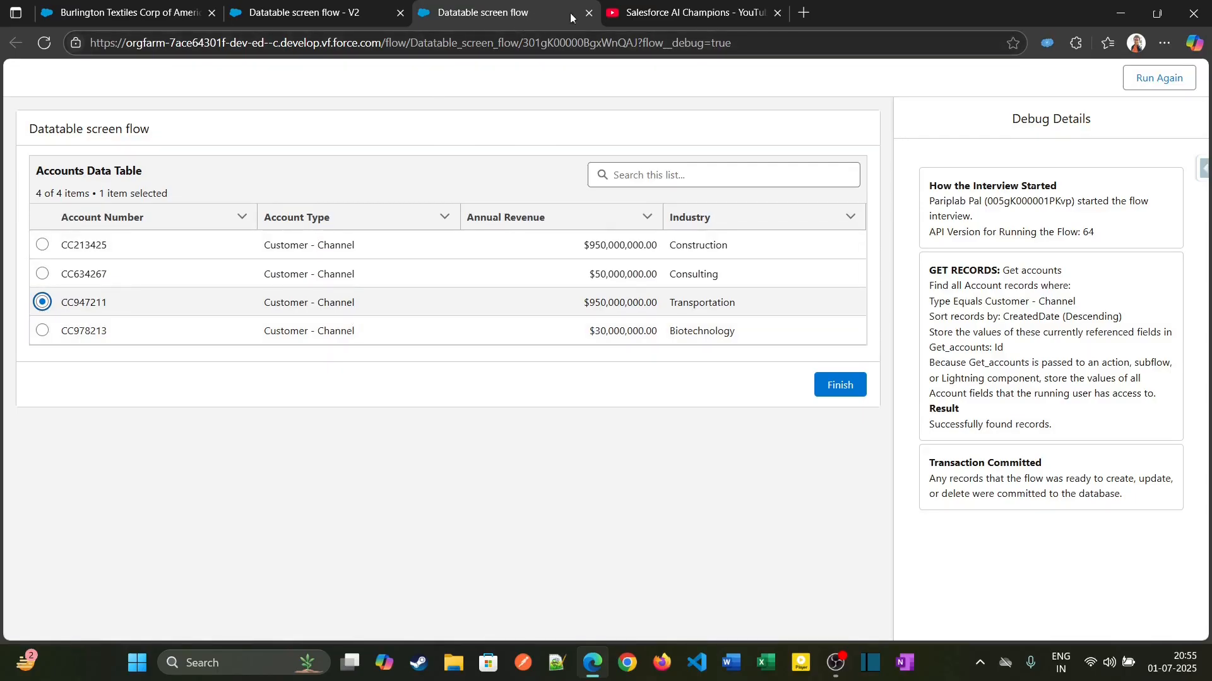
left_click(589, 13)
left_click(344, 10)
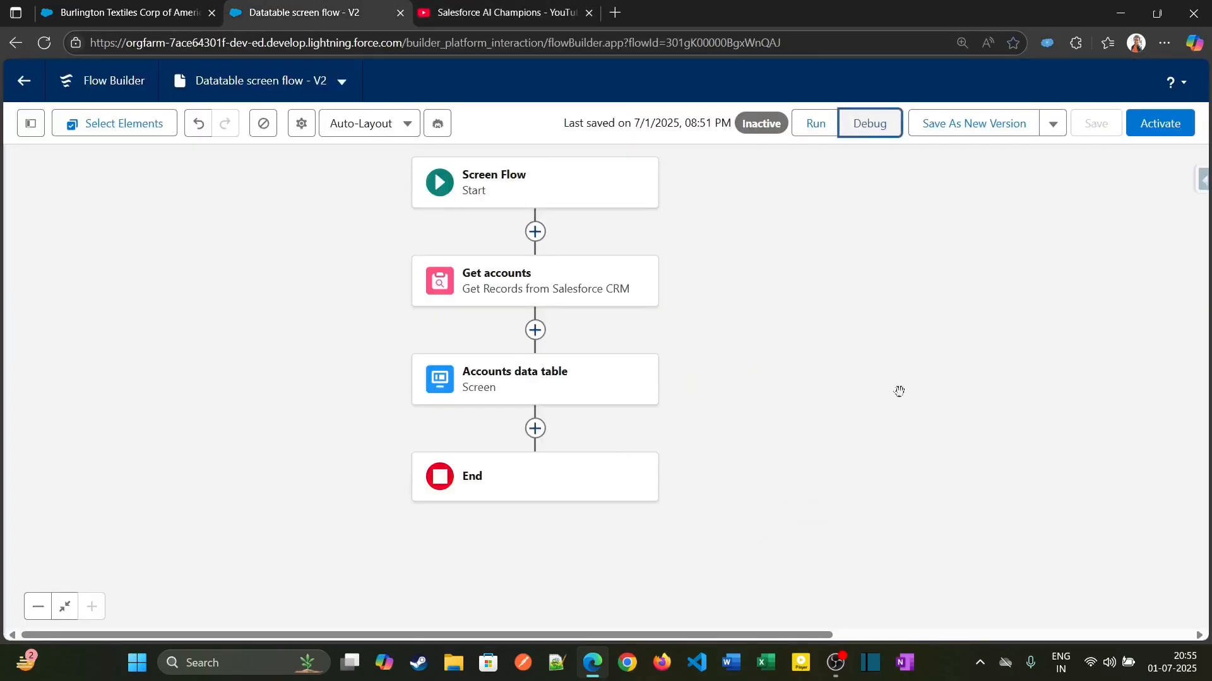
- Review the Get accounts element's filter, sorting and storage settings and the flow's record collection resource, and close both
scroll(761, 342, "down", 1)
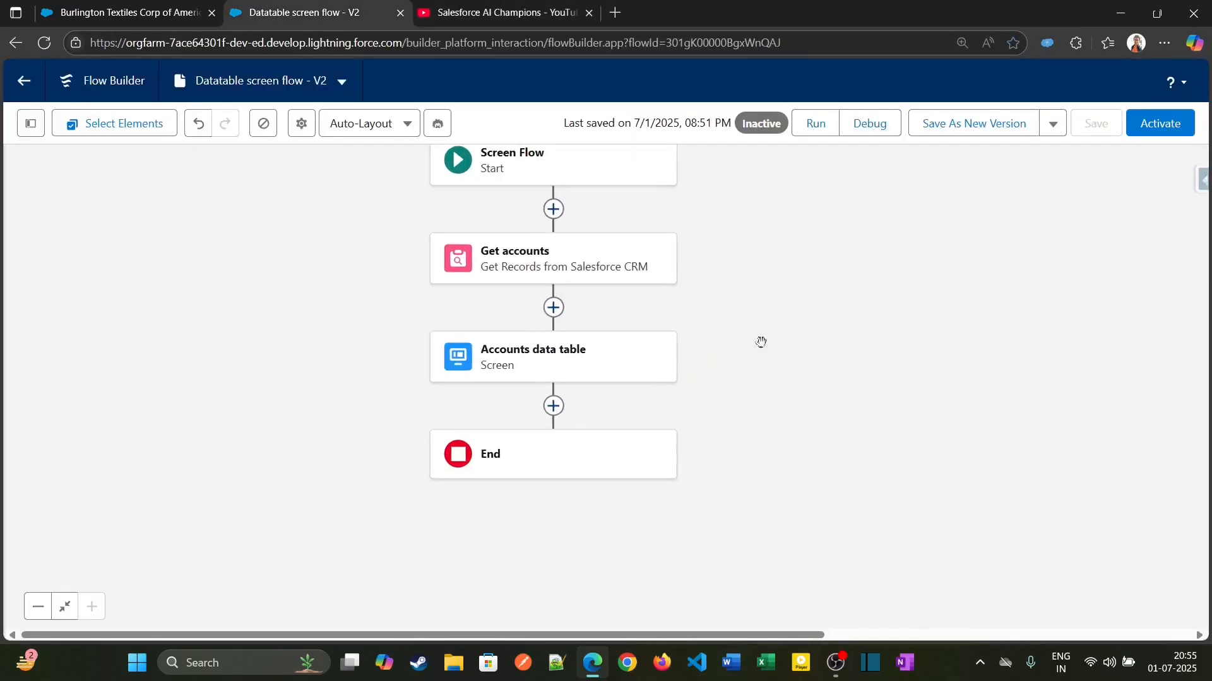
left_click(583, 269)
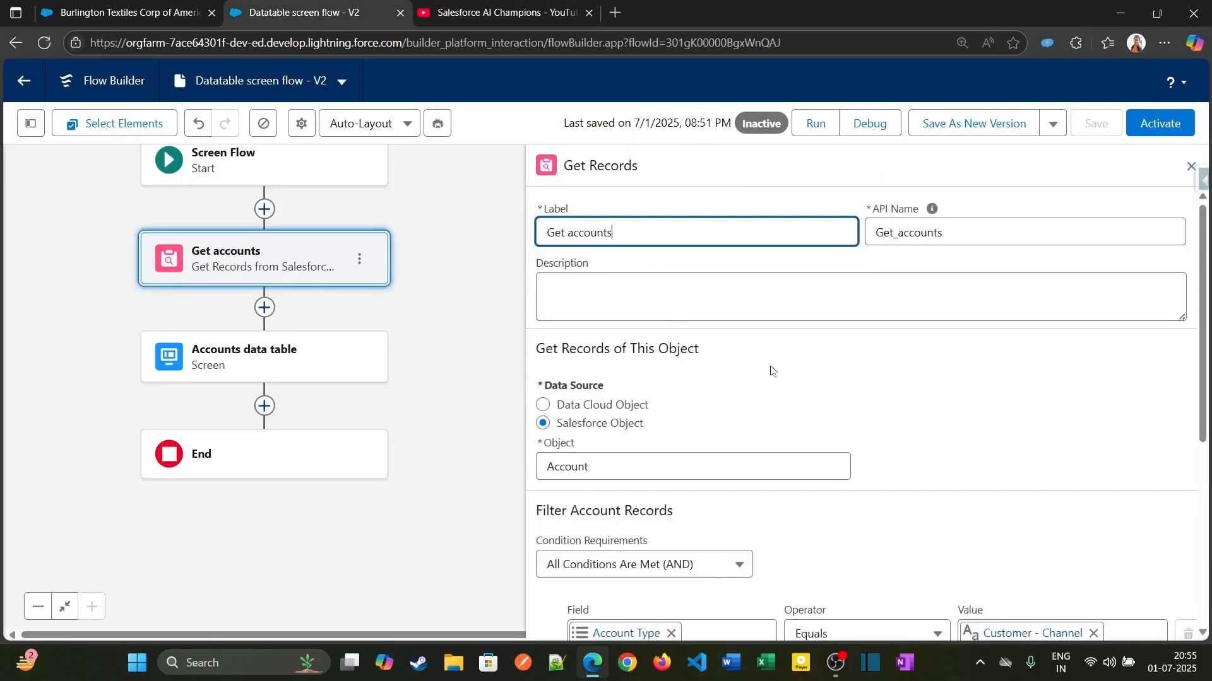
left_click_drag(1206, 287, 1206, 390)
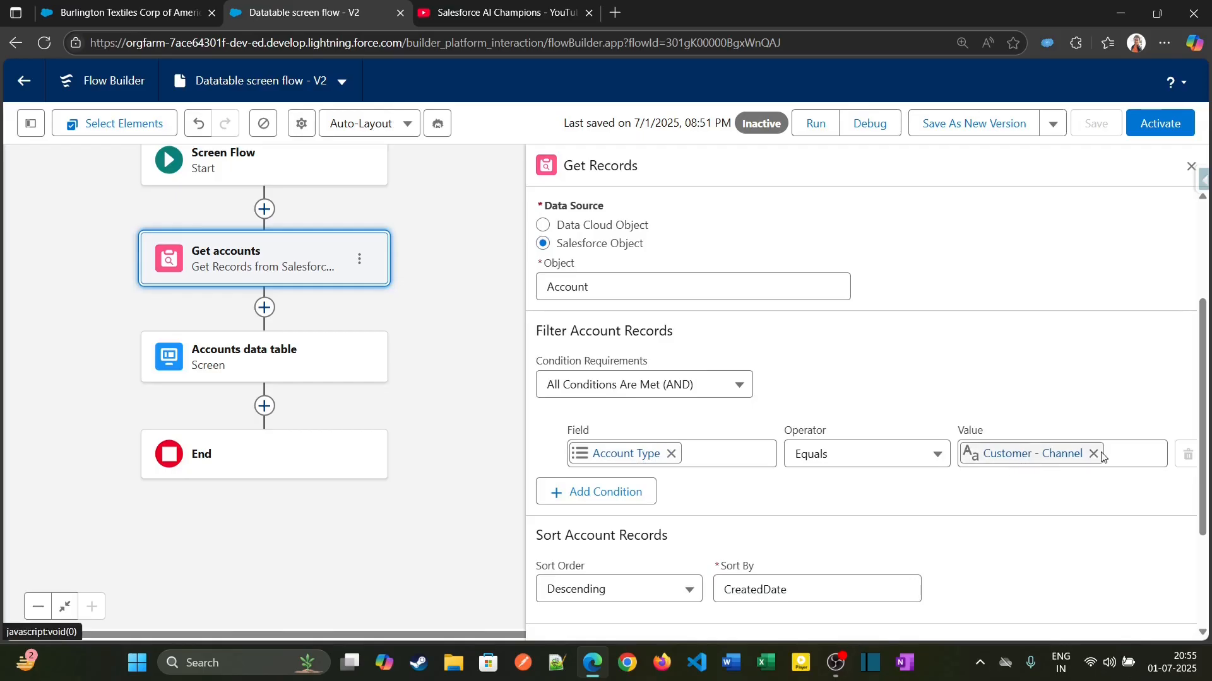
left_click_drag(1205, 413, 1206, 502)
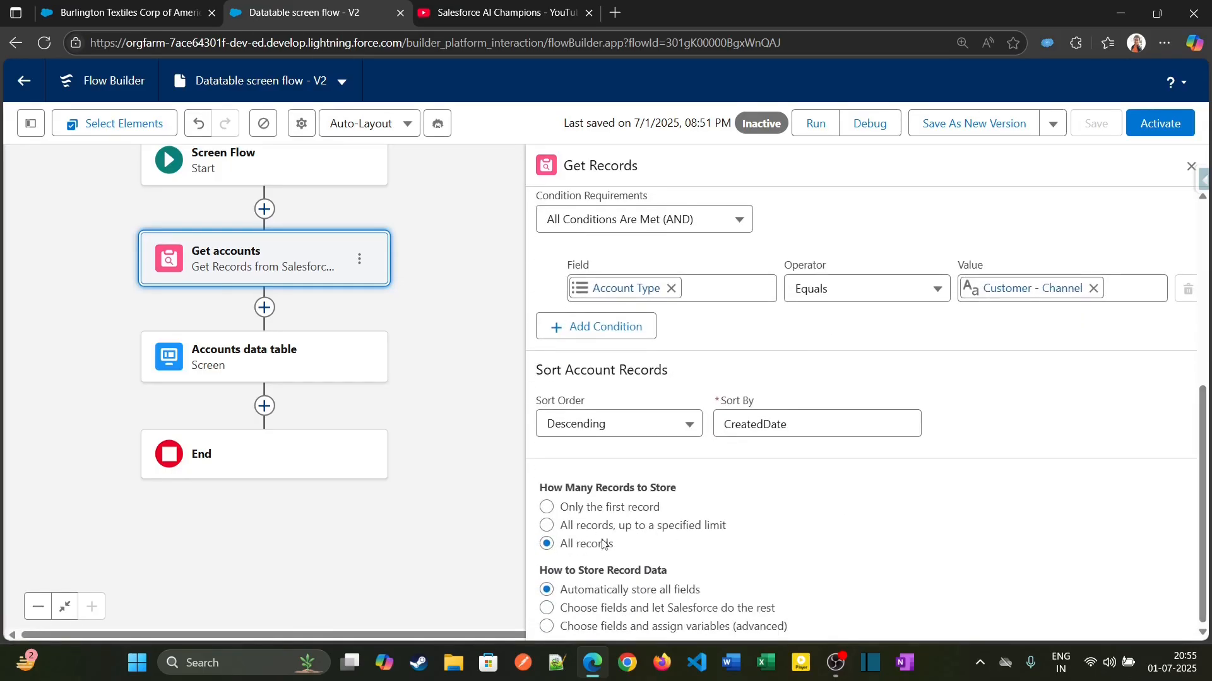
left_click(29, 124)
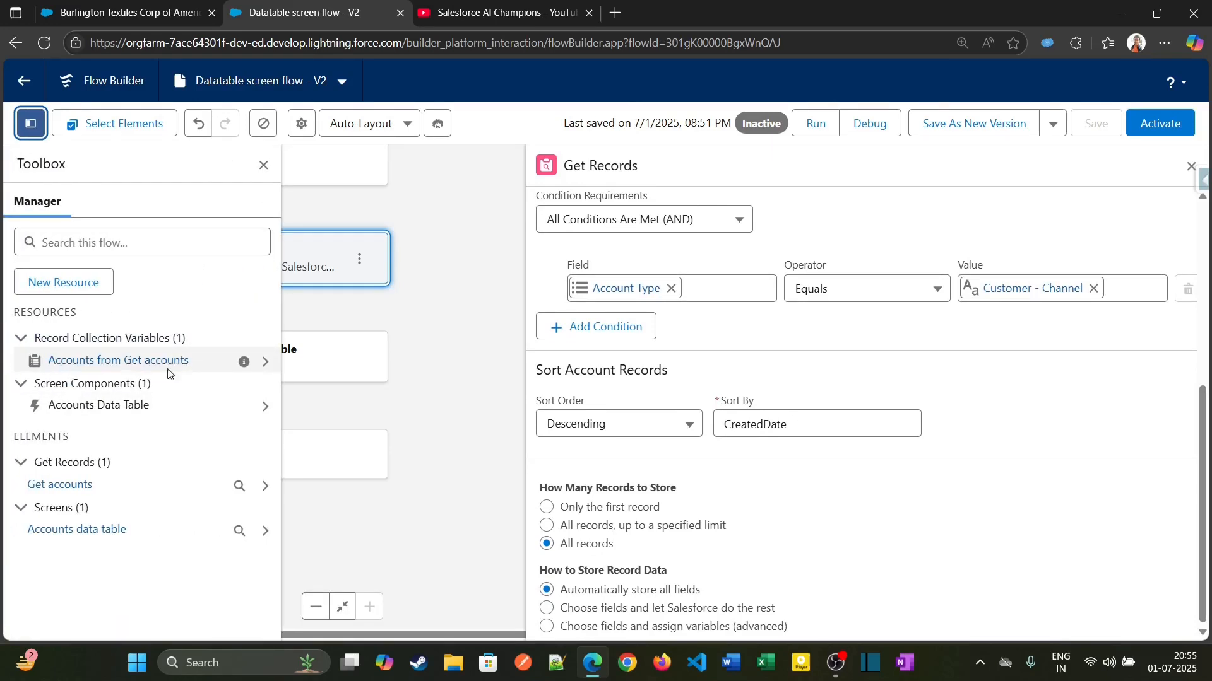
left_click(262, 170)
left_click(1191, 166)
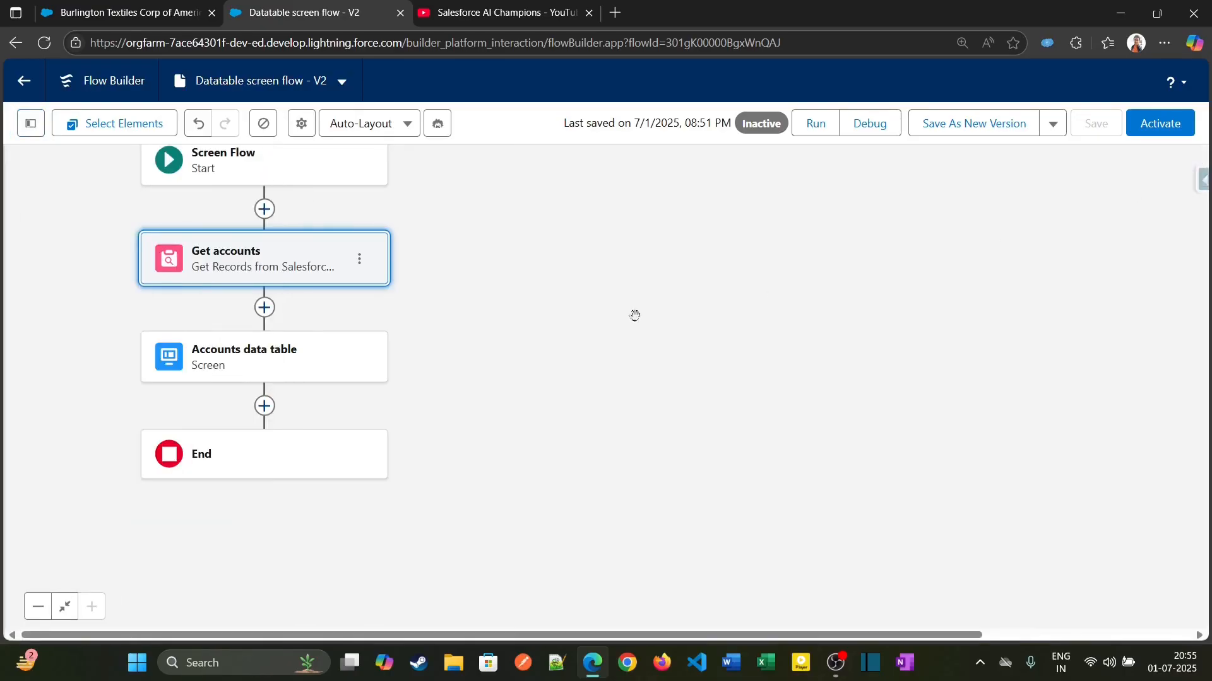
- Review the data table's source collection, search bar and row configuration in the Accounts data table screen
double_click(391, 300)
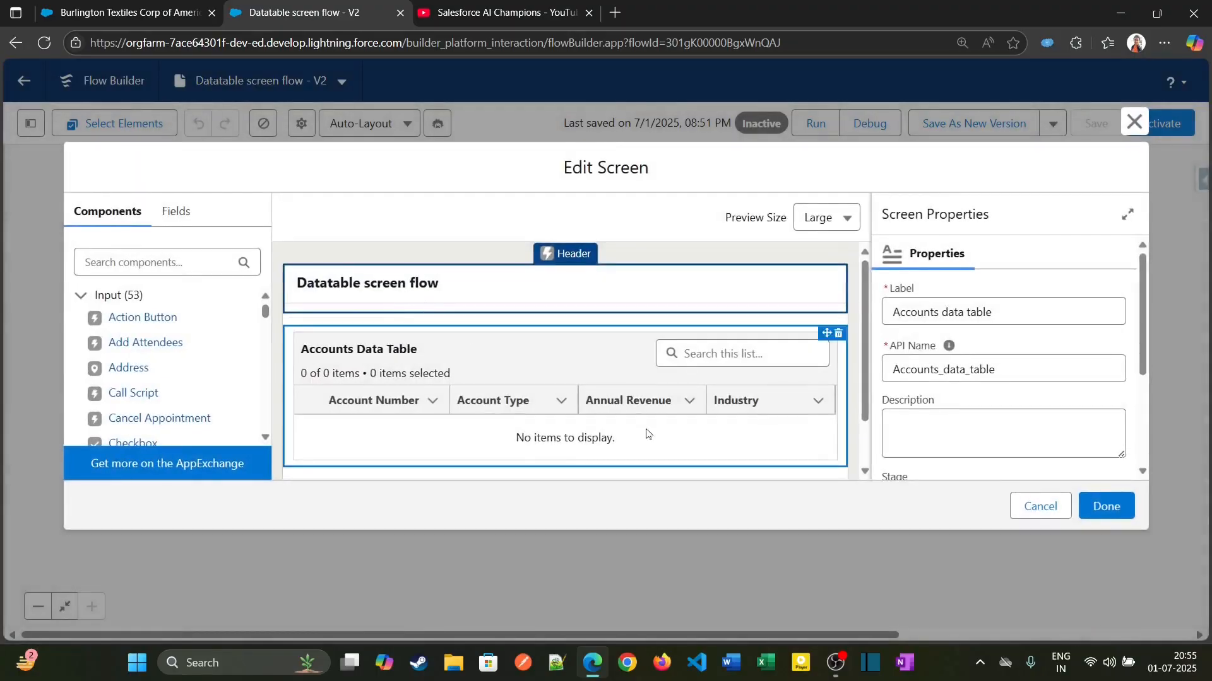
left_click(656, 435)
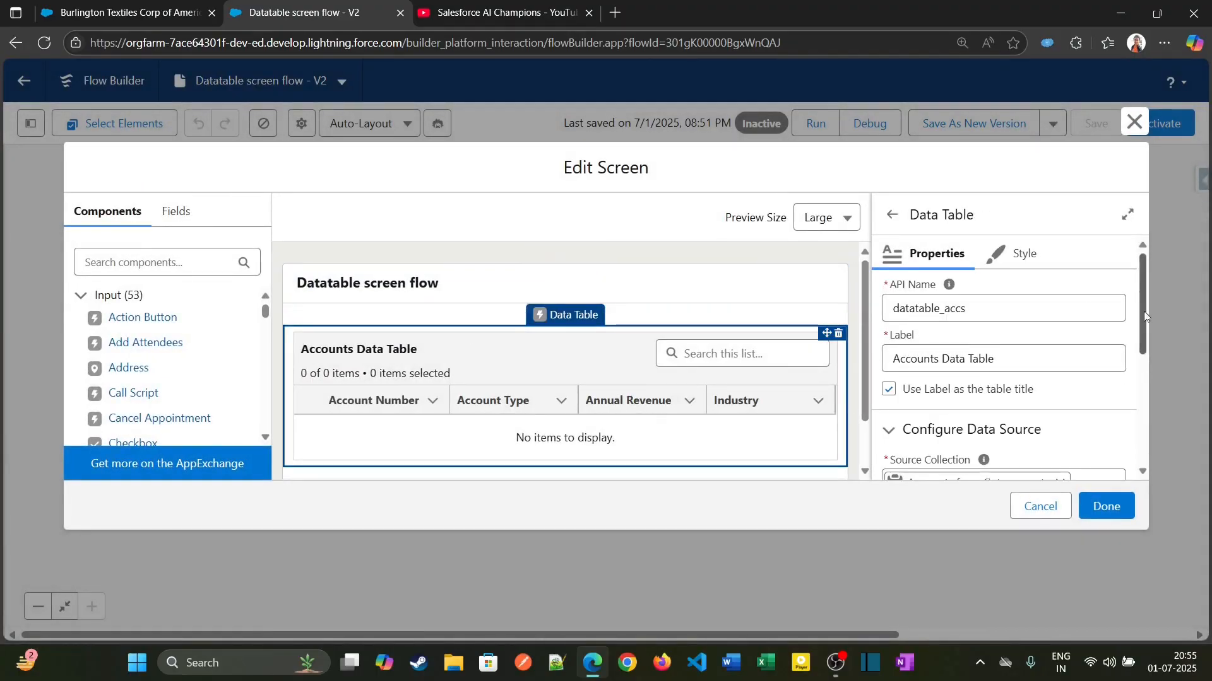
left_click_drag(1145, 316, 1145, 362)
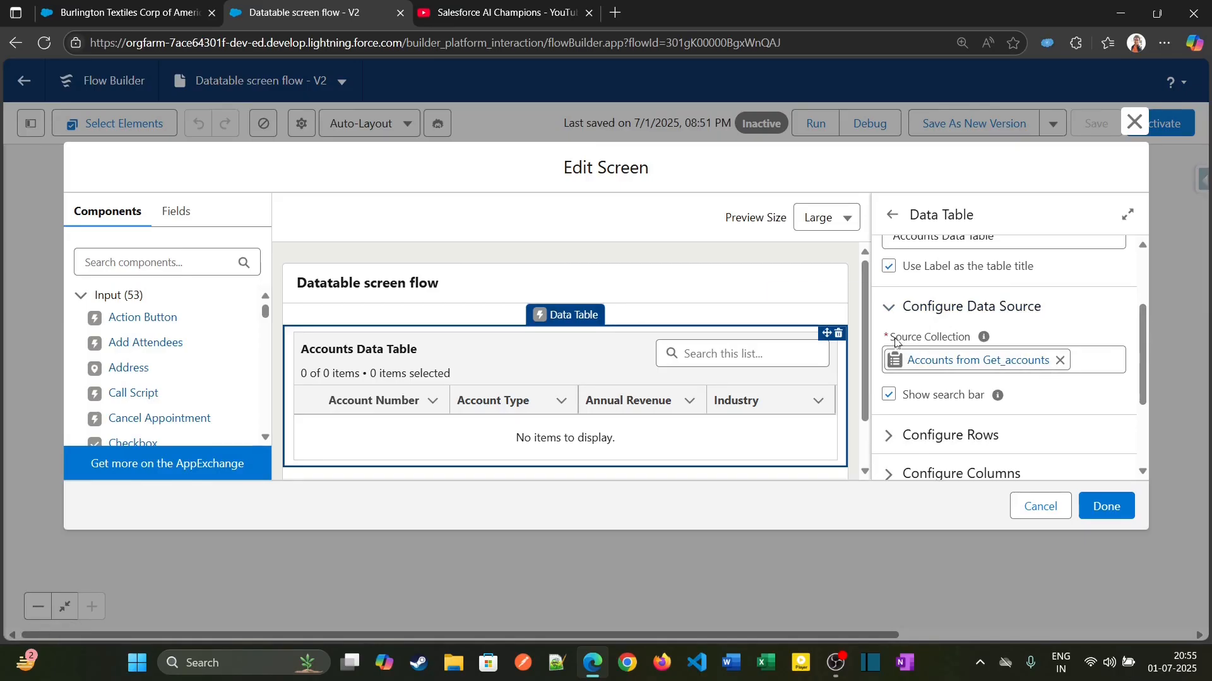
left_click_drag(894, 342, 972, 341)
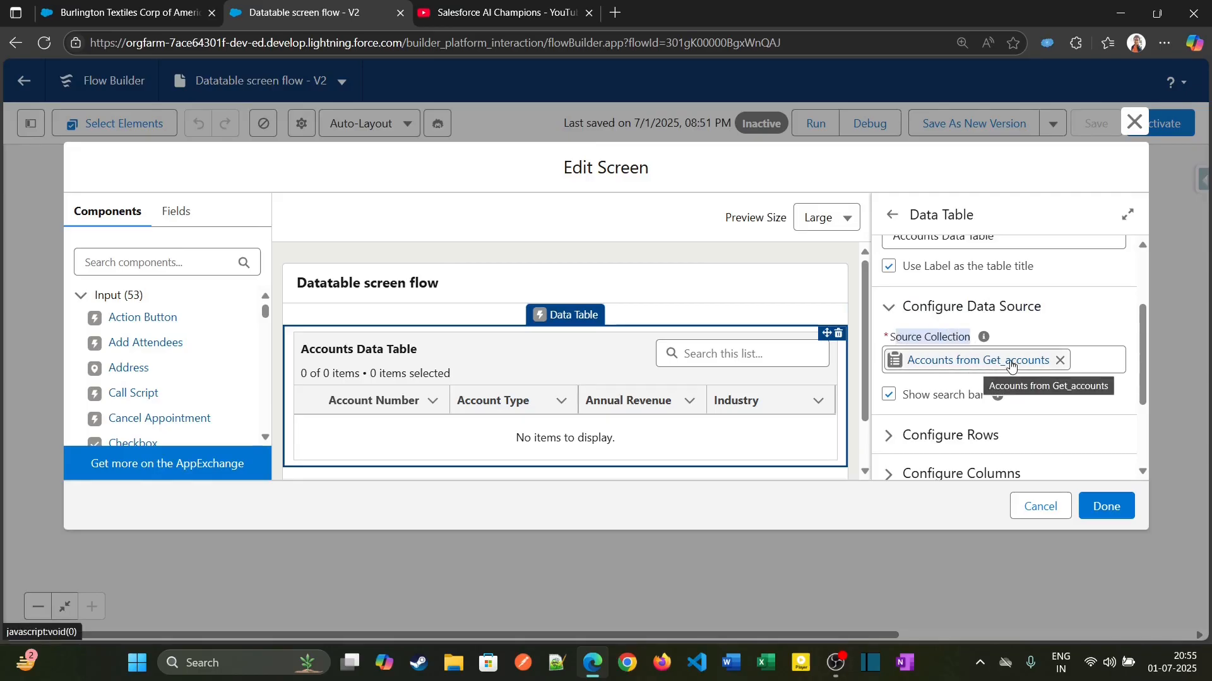
mouse_move(988, 344)
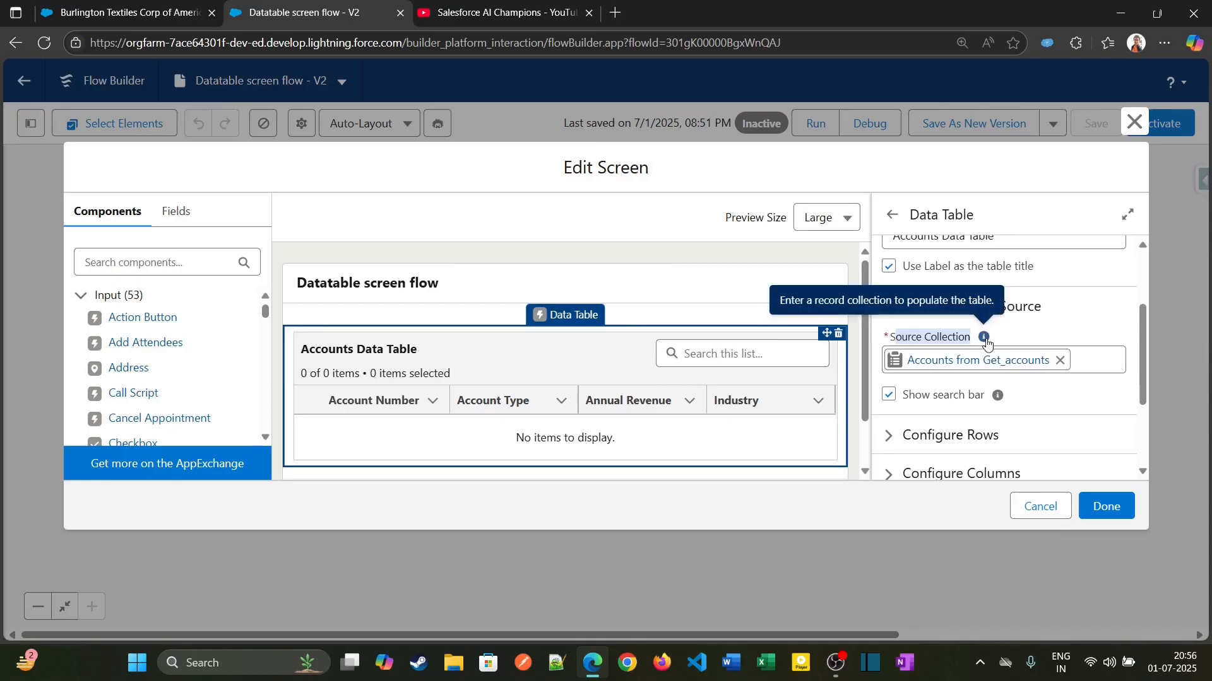
left_click_drag(1141, 364, 1142, 416)
left_click(896, 395)
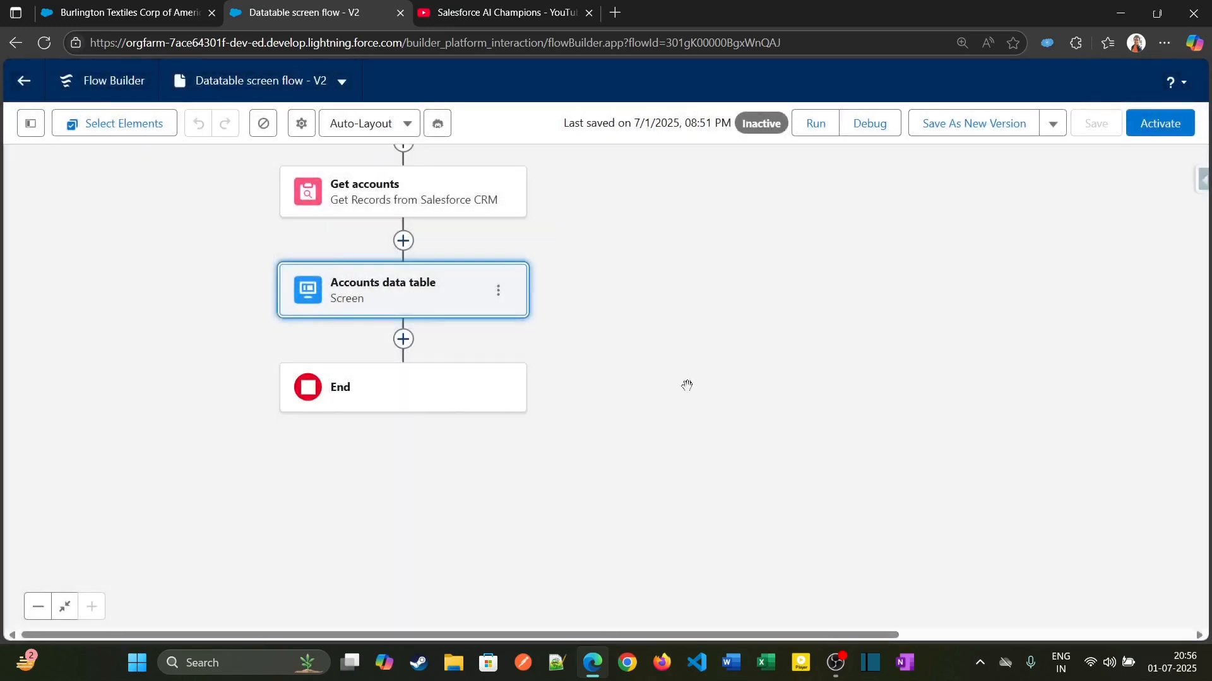
- Relabel the data table in the Accounts data table screen as "Please select an Account to update the Customer Priority" and apply the change
left_click(508, 258)
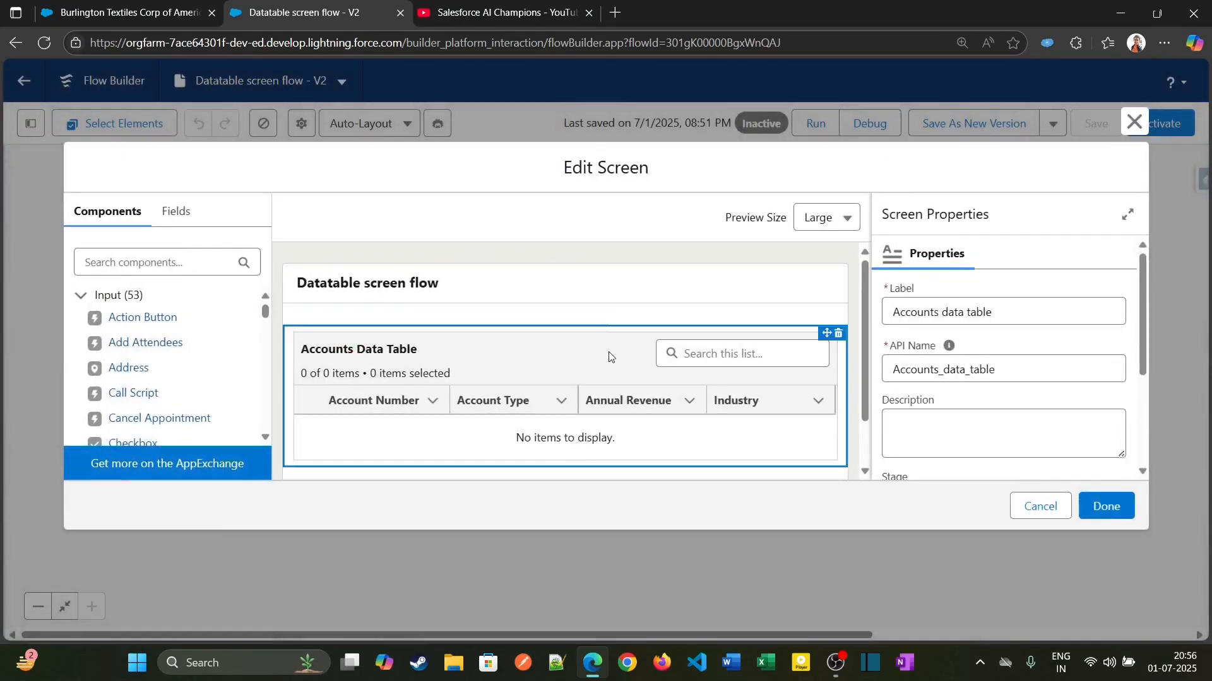
left_click(610, 354)
left_click(996, 357)
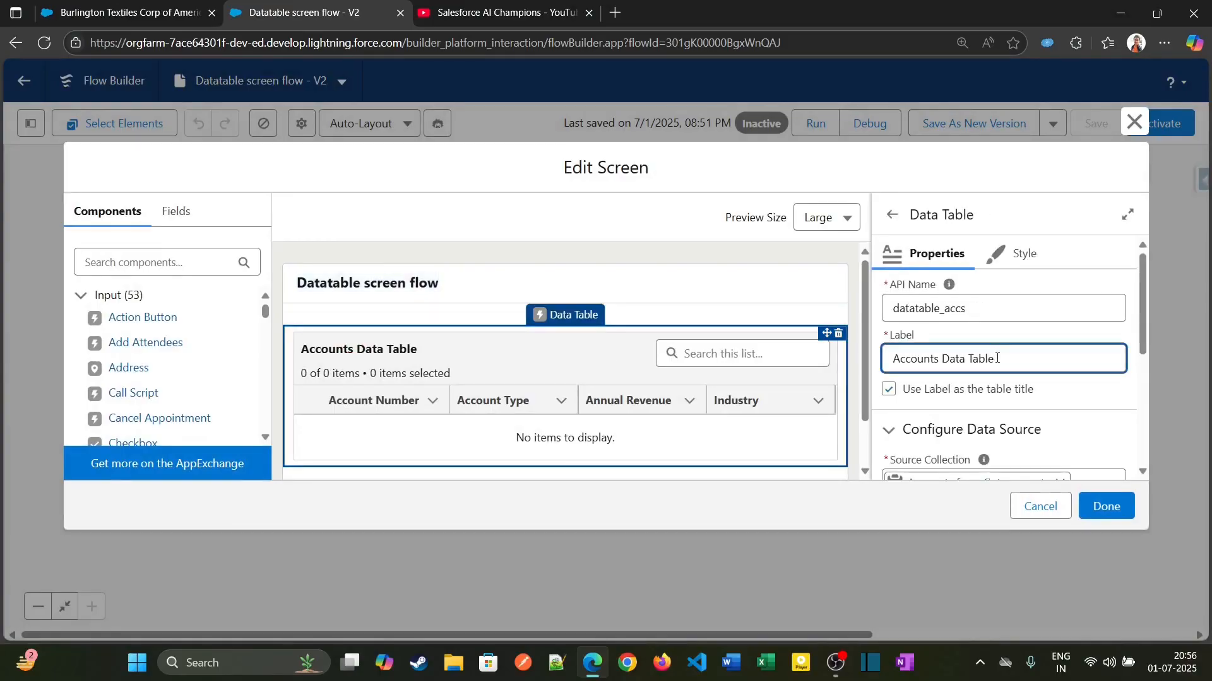
key("ctrl+a")
key("BackSpace")
type("Se")
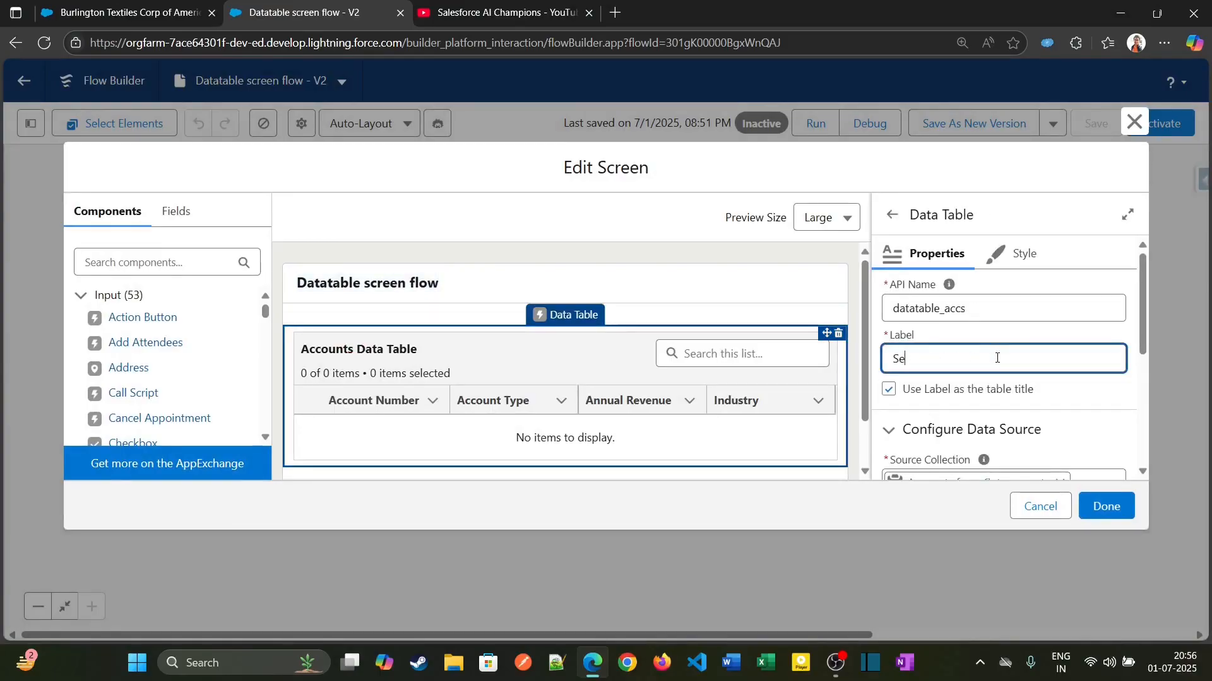
key("BackSpace")
key("BackSpace")
type("PLease select an Account to update t")
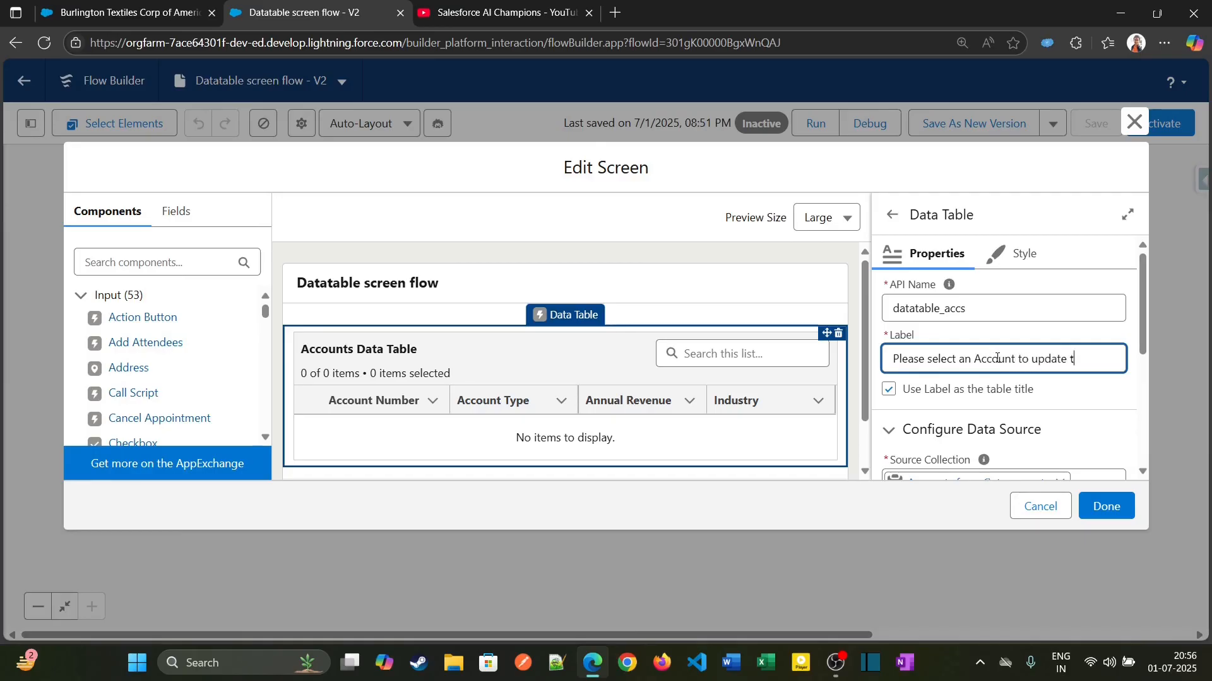
type("he Cus")
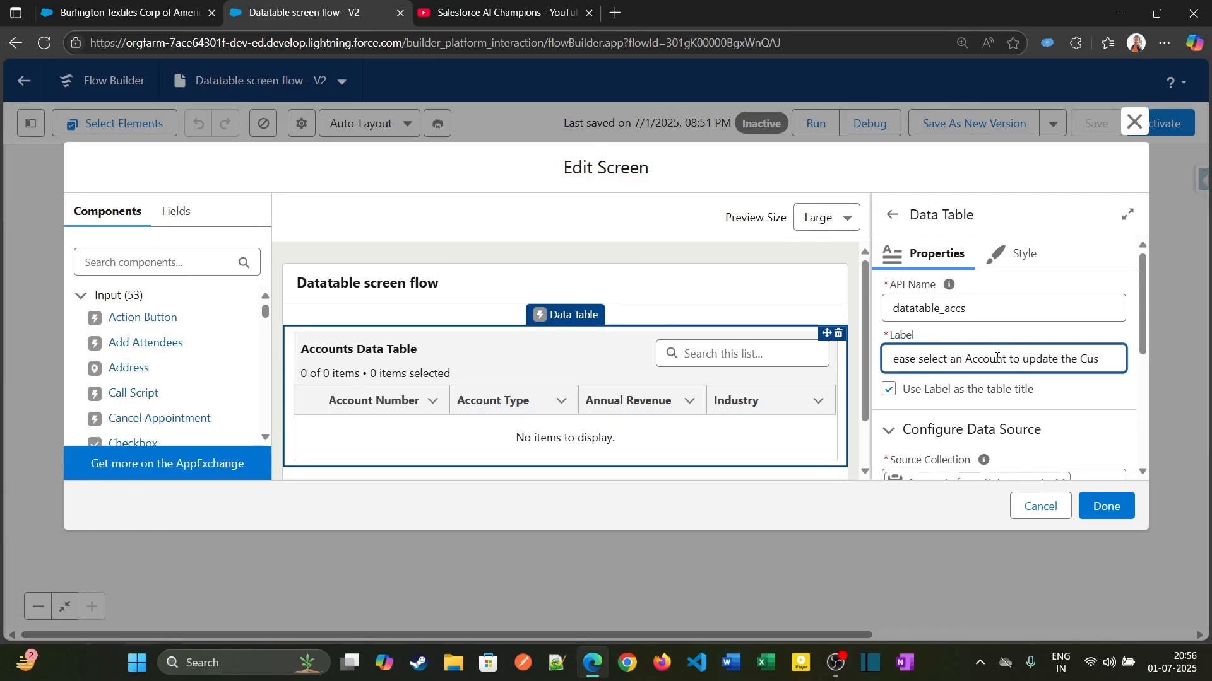
type("tomer Prio")
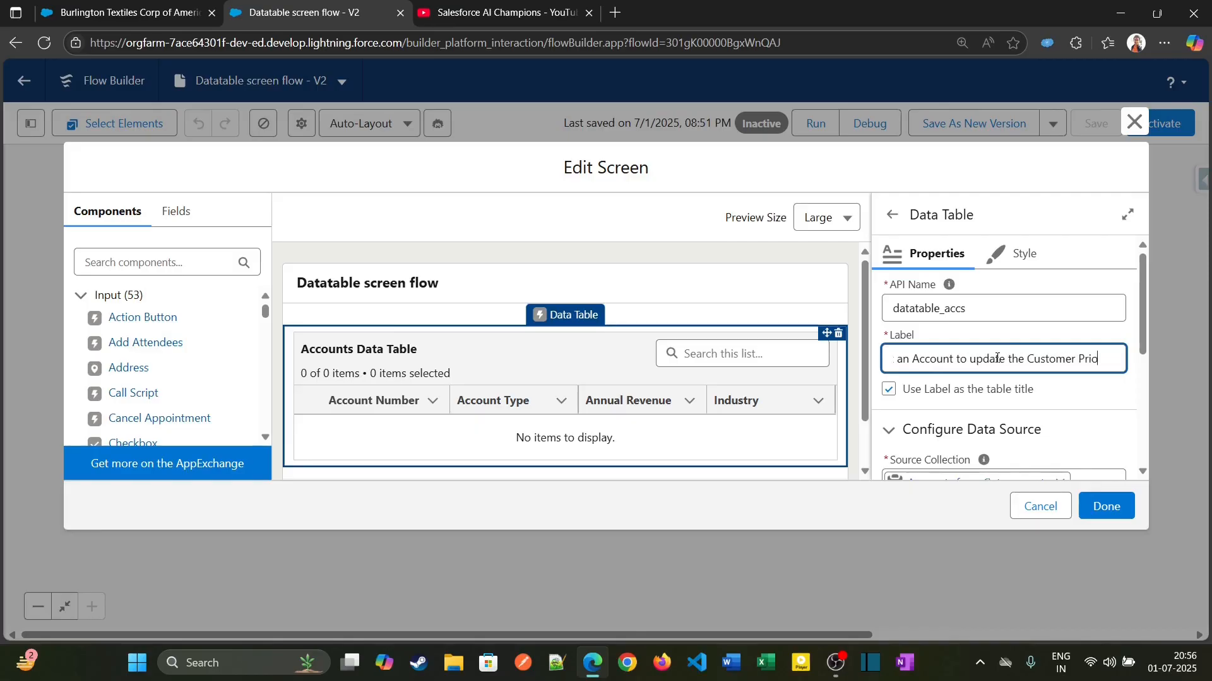
type("rity")
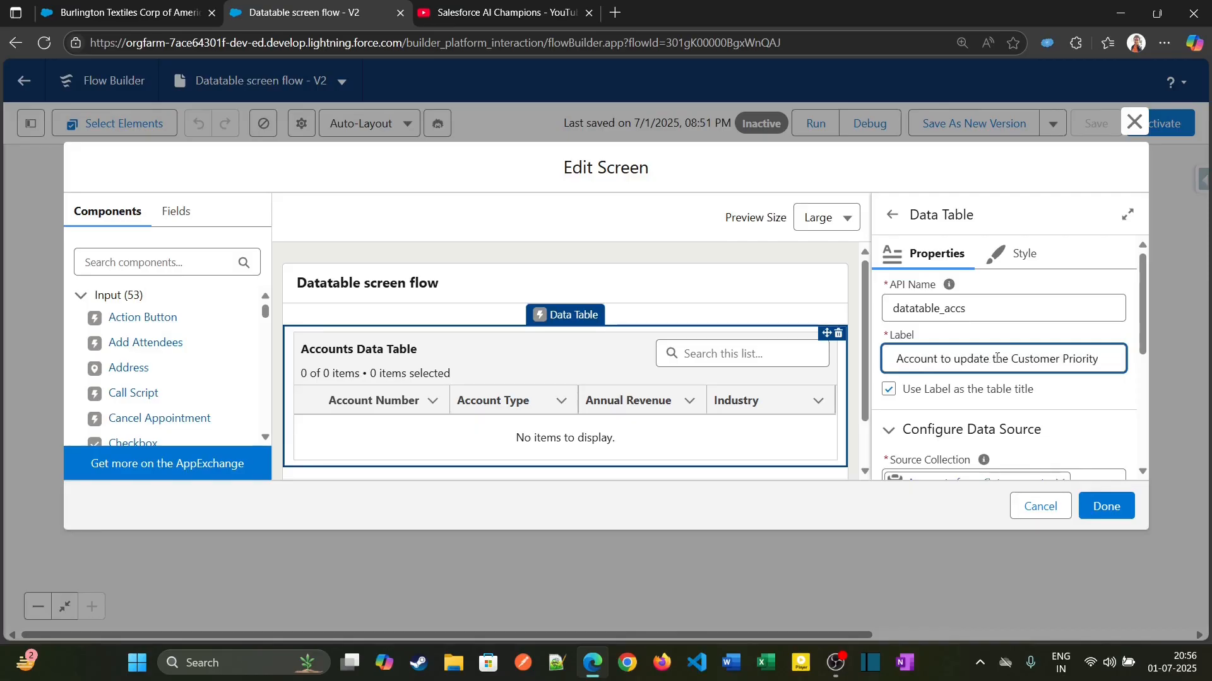
left_click(1035, 205)
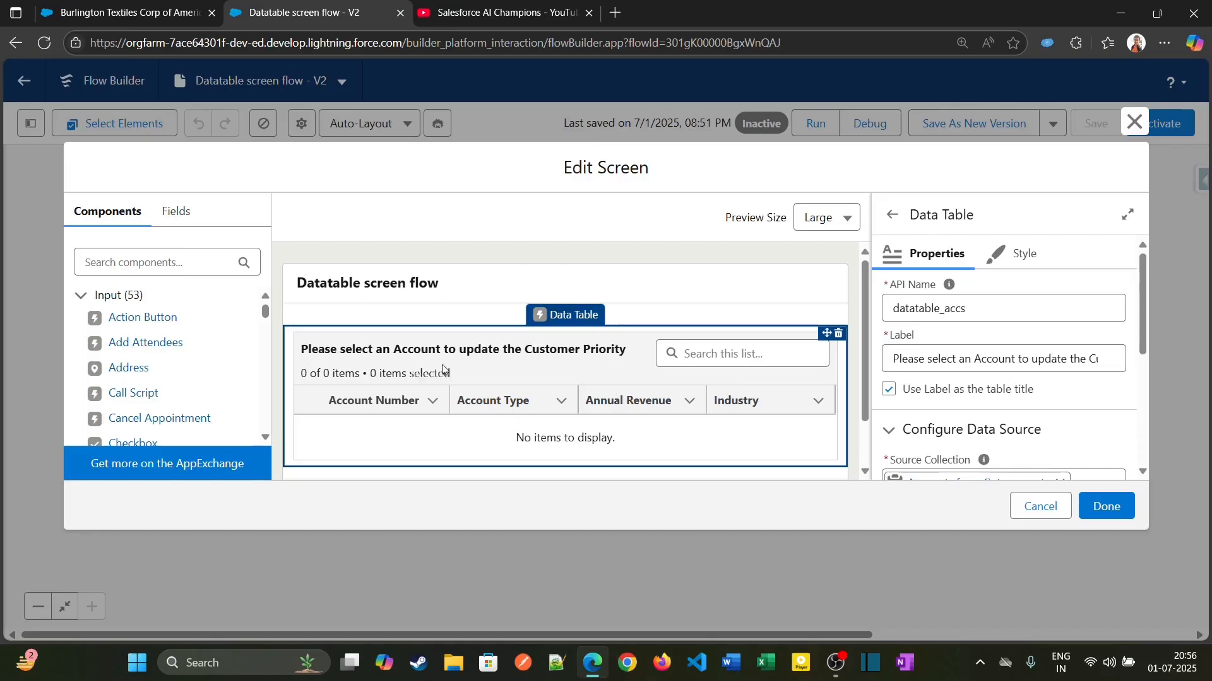
left_click(1095, 505)
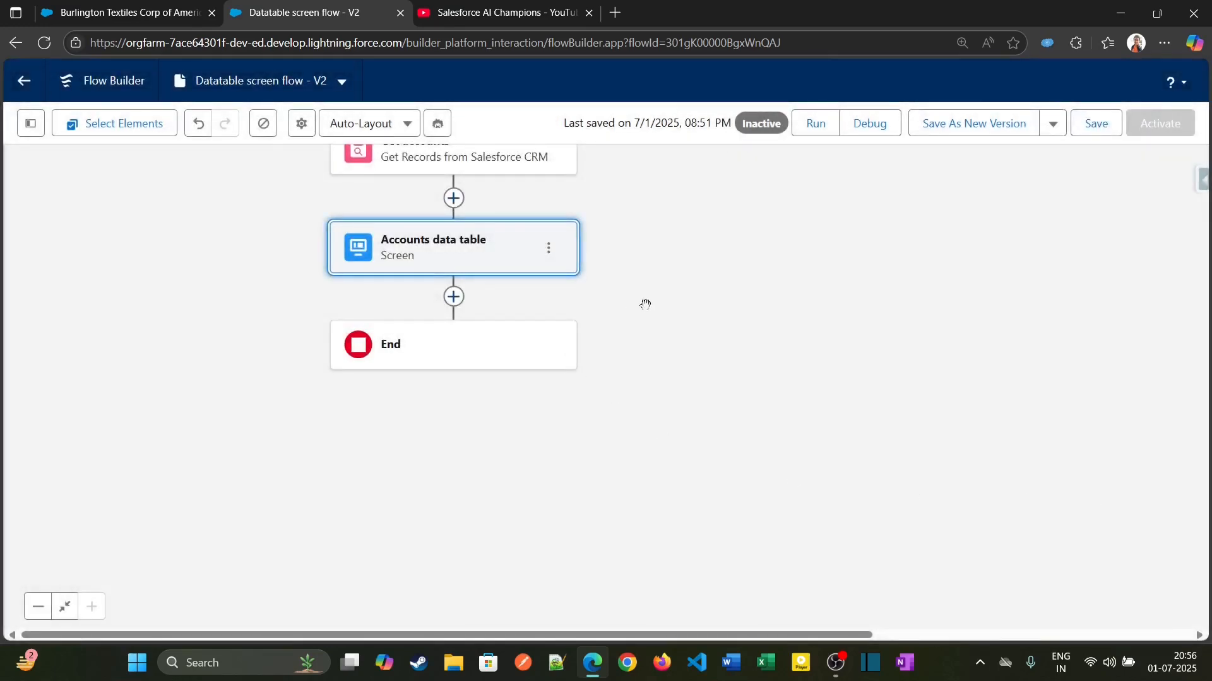
- Check the data table's source collection and row selection mode in the Accounts data table screen, and cancel the edit
left_click_drag(644, 306, 718, 346)
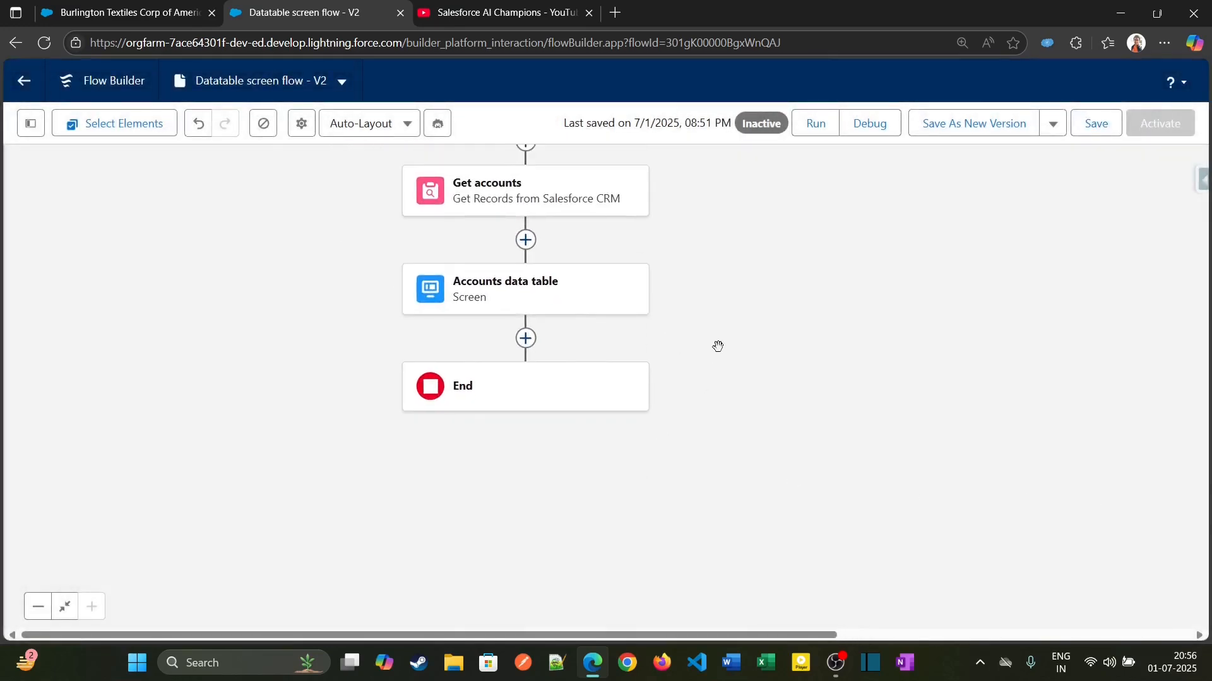
left_click(528, 339)
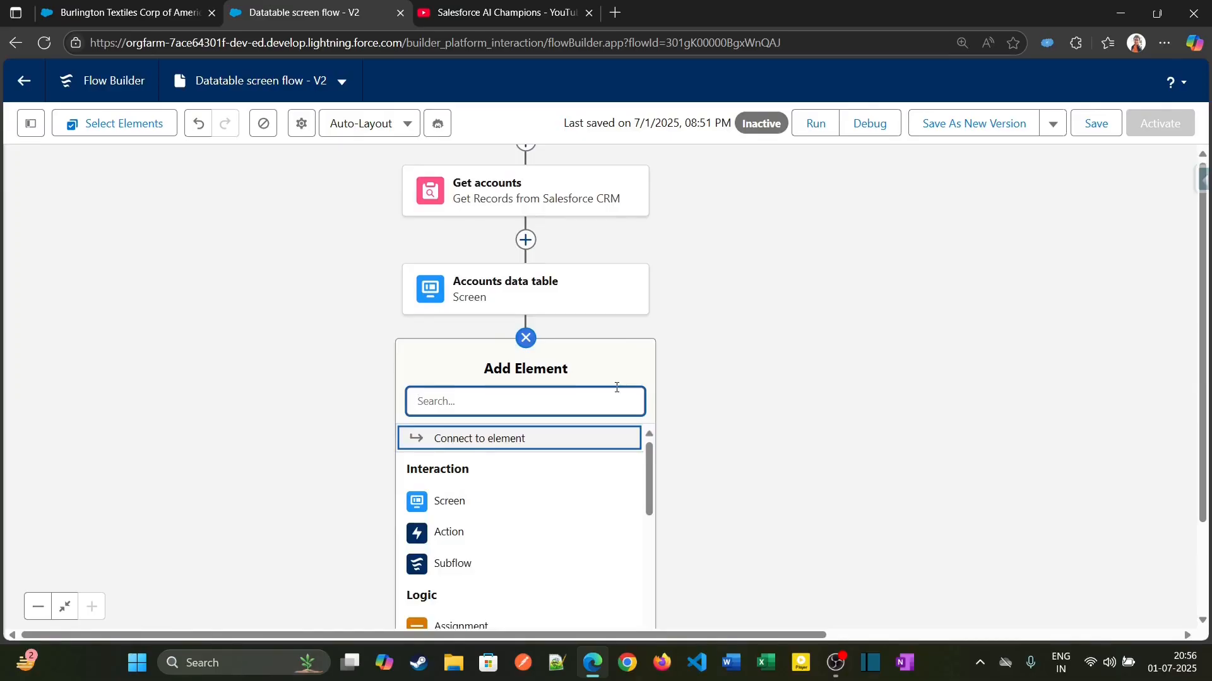
double_click(588, 271)
left_click(508, 391)
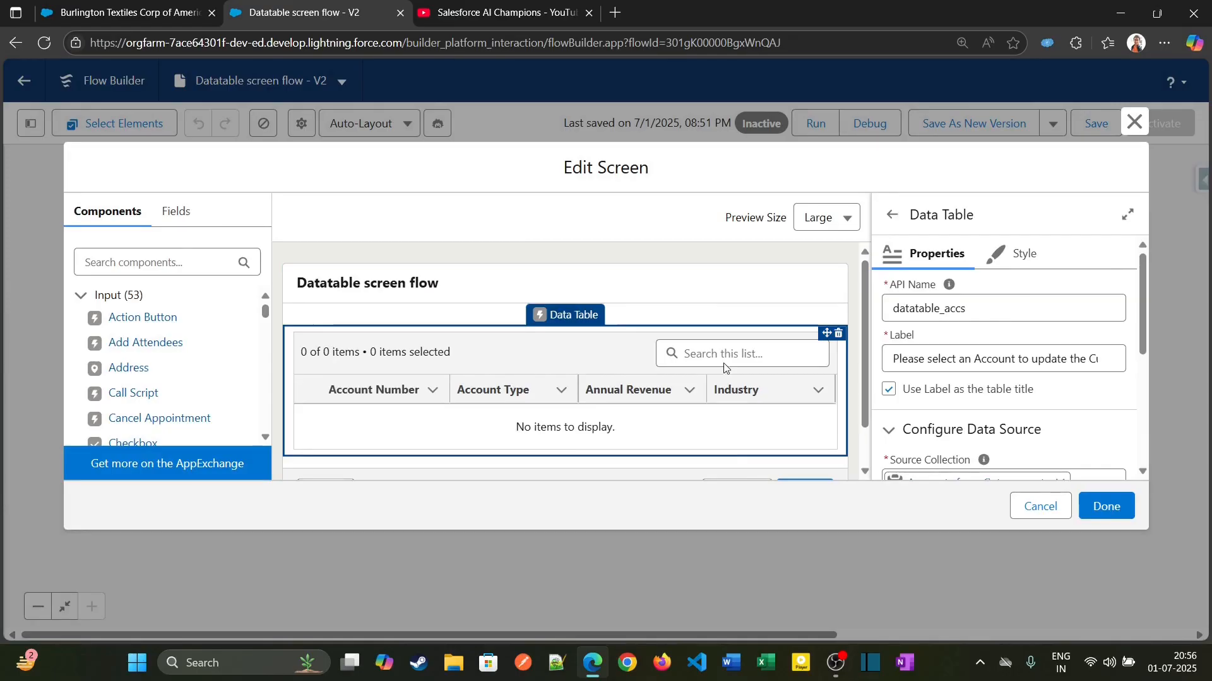
left_click_drag(1141, 306, 1141, 377)
left_click(886, 395)
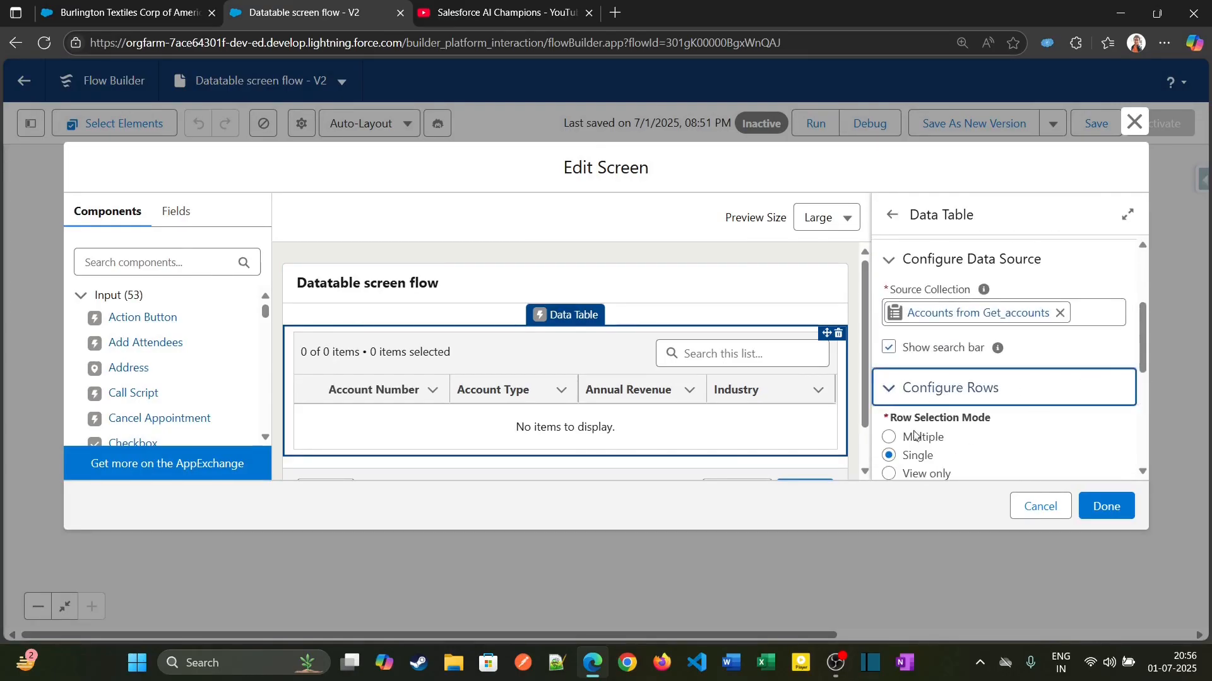
left_click_drag(895, 418, 981, 422)
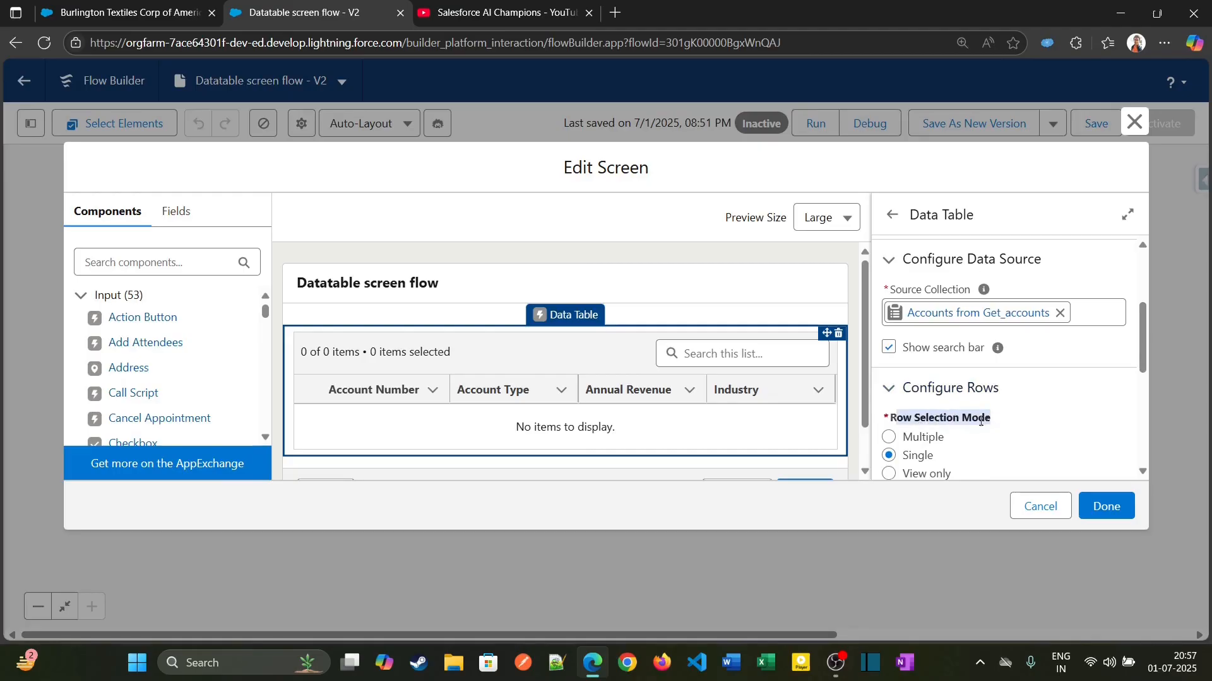
scroll(920, 424, "down", 1)
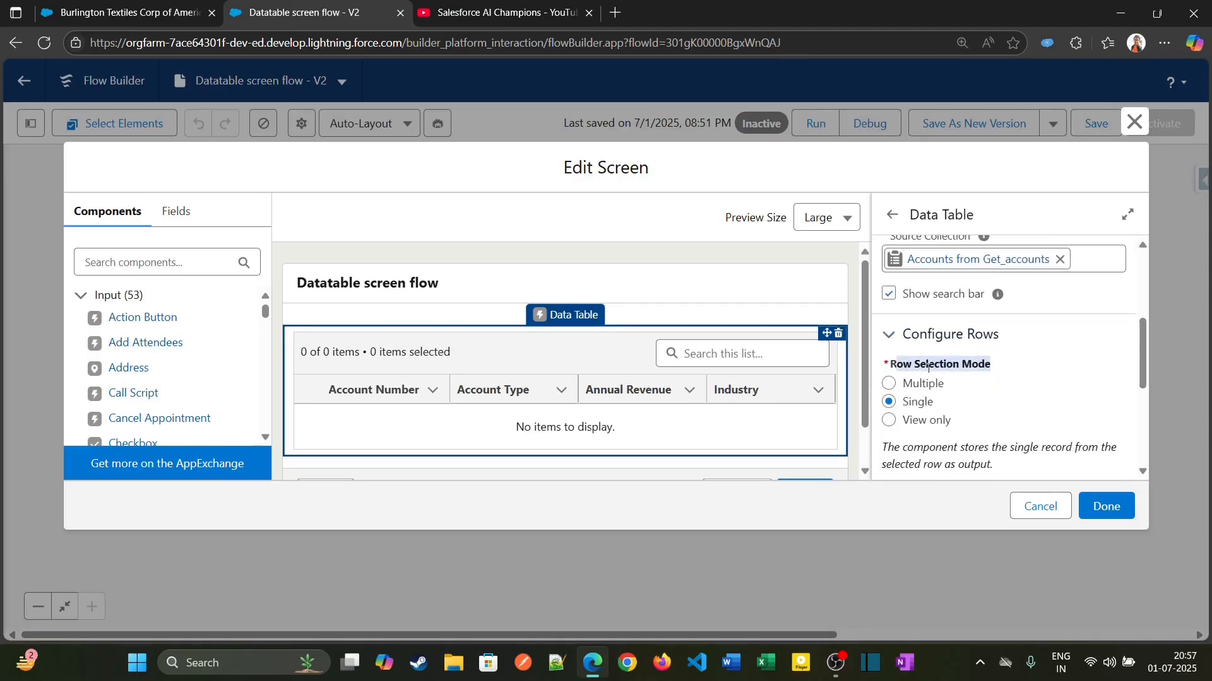
left_click(1022, 509)
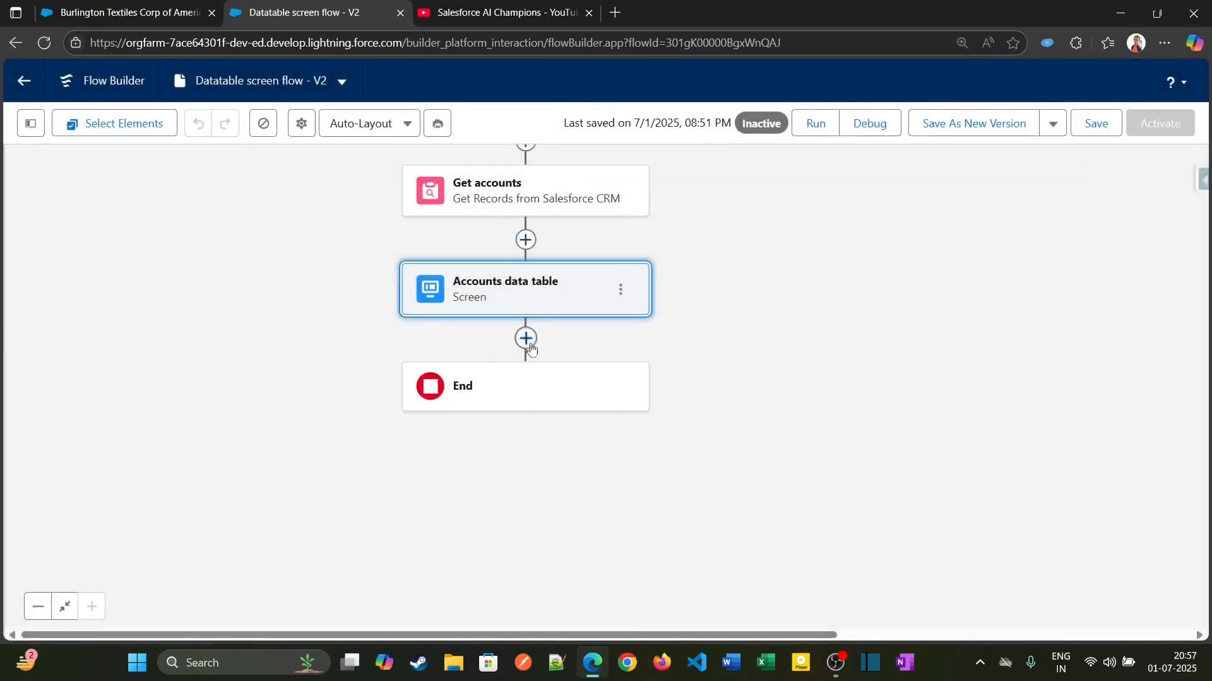
- Add an Assignment element after the Accounts data table screen, labelled "Assignment for updating the Priority to High"
left_click(526, 341)
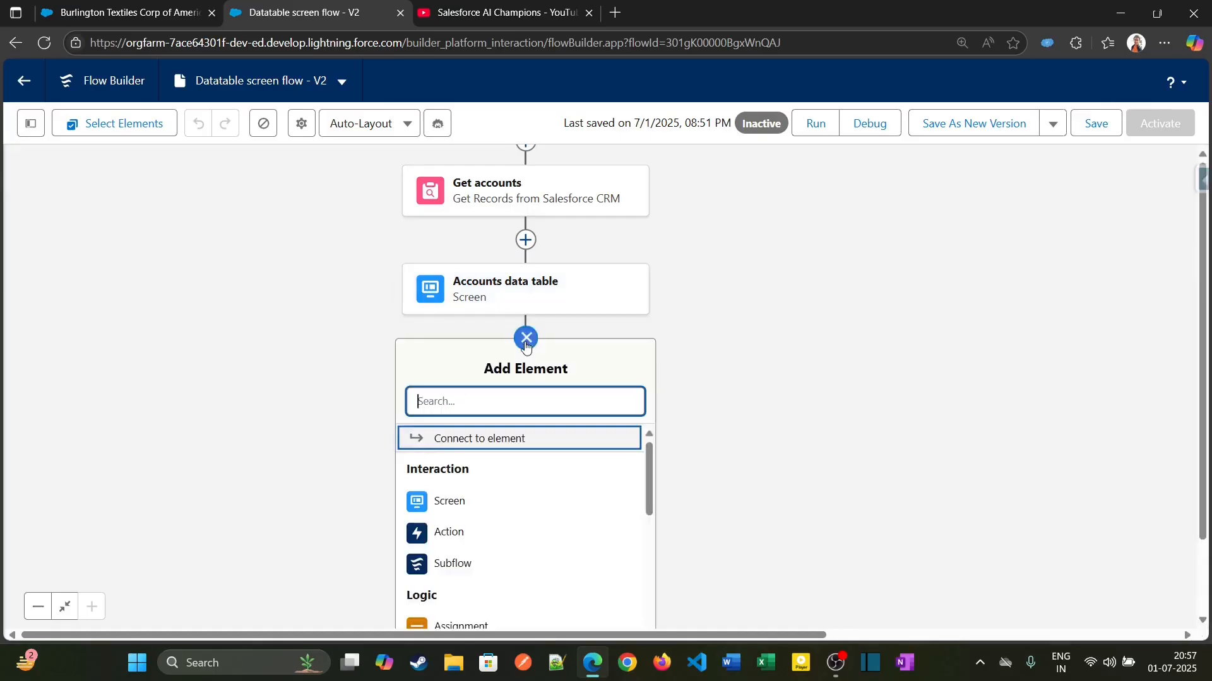
type("assi")
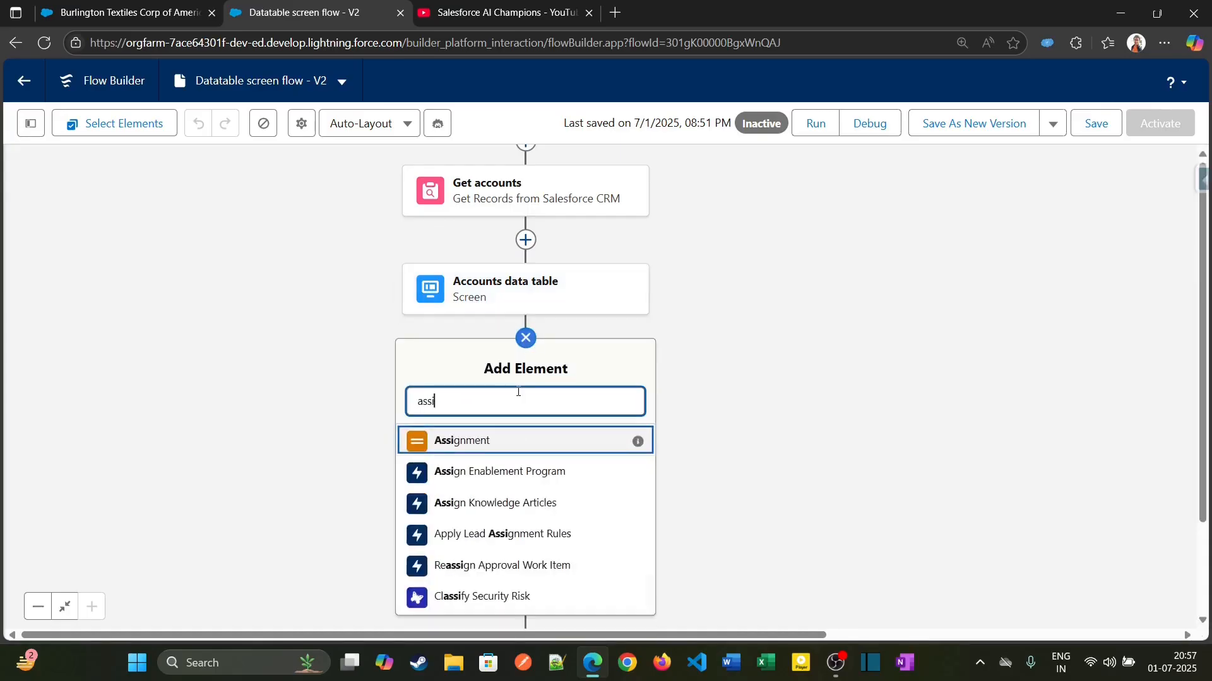
left_click(495, 445)
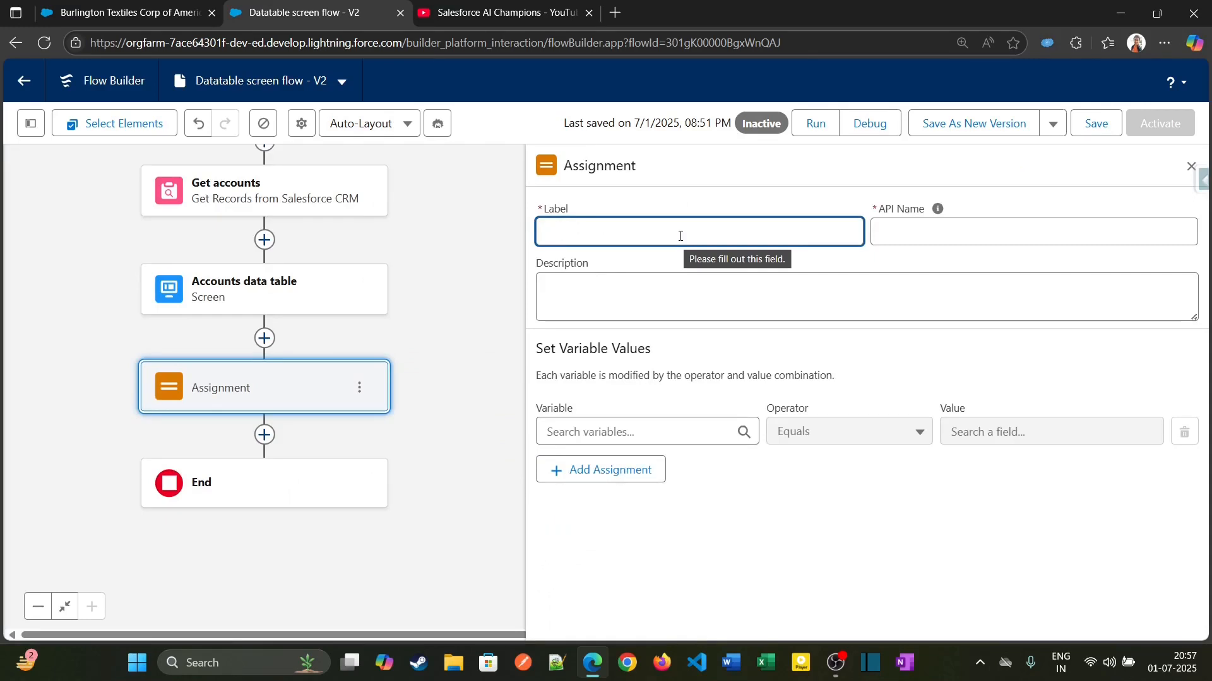
left_click(271, 284)
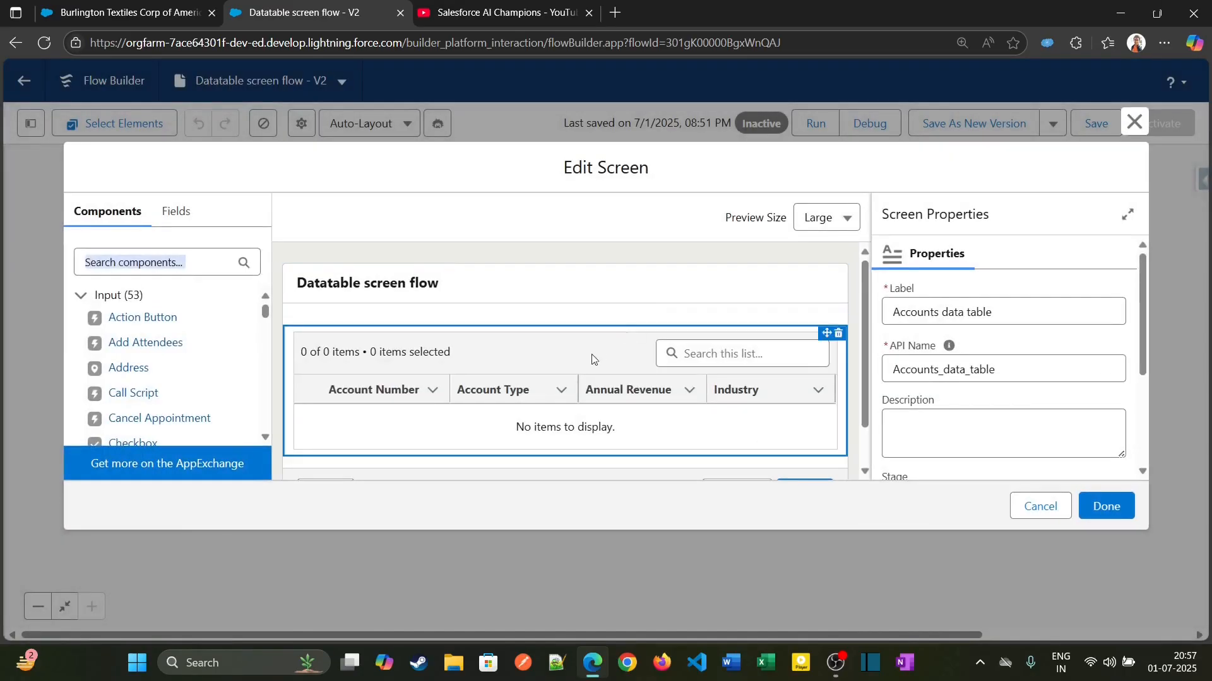
left_click(1035, 515)
left_click(225, 395)
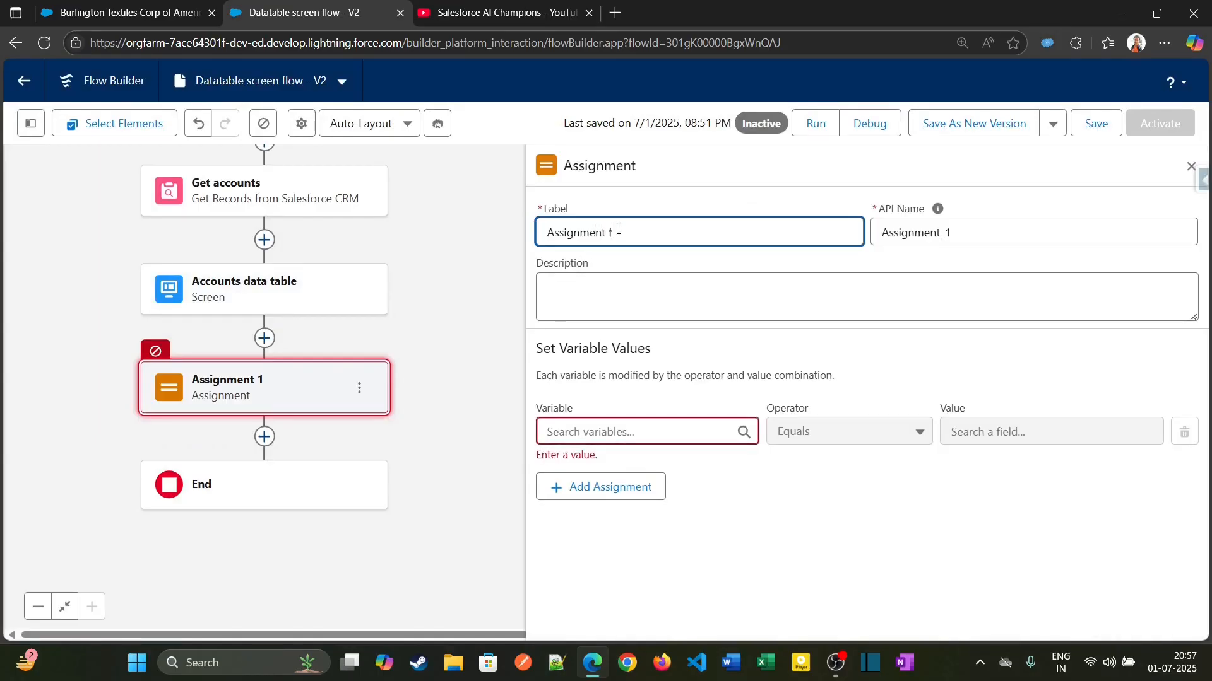
type("or updating the Priority to High")
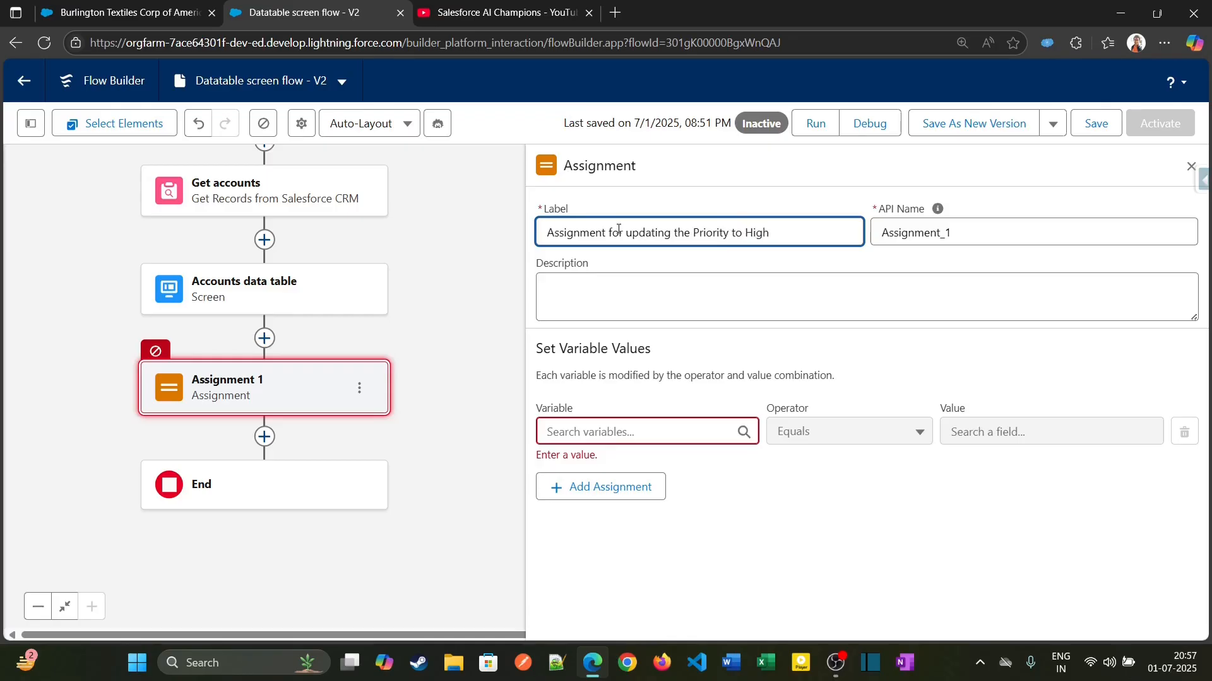
- Clear the assignment's API name and try to regenerate it from the label as Assignment_for_updating_the_Priority_to_High
left_click(950, 231)
key("ctrl+a")
key("BackSpace")
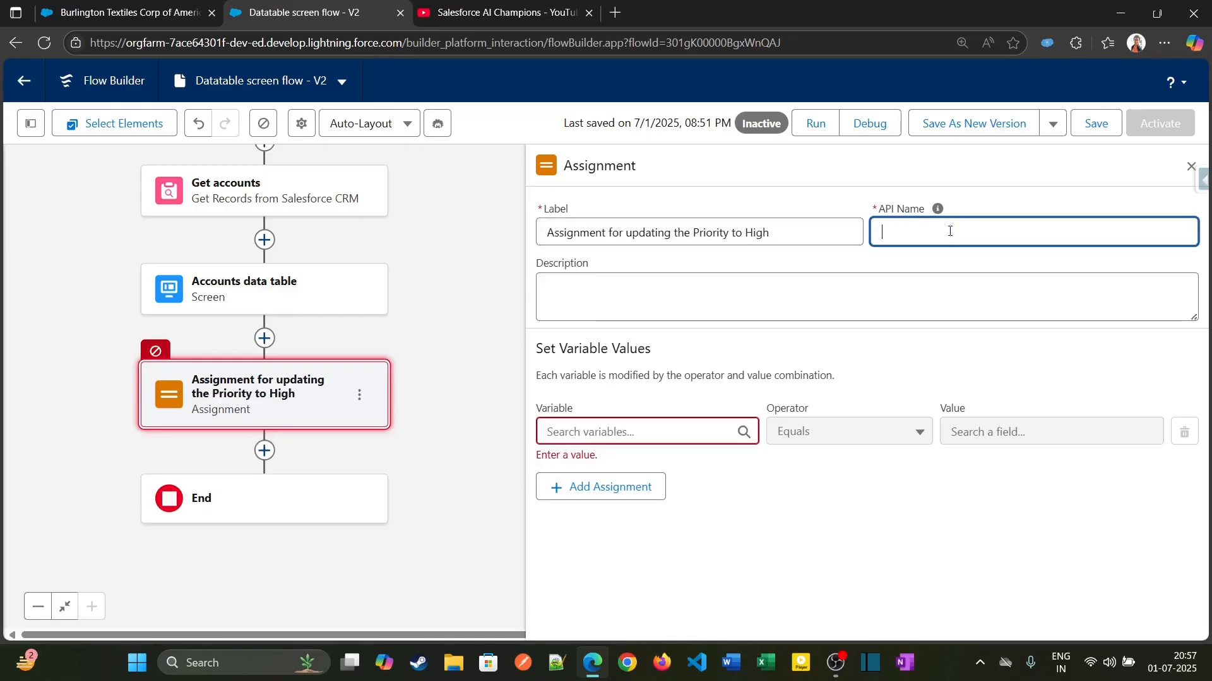
left_click(799, 229)
key("Tab")
left_click(663, 256)
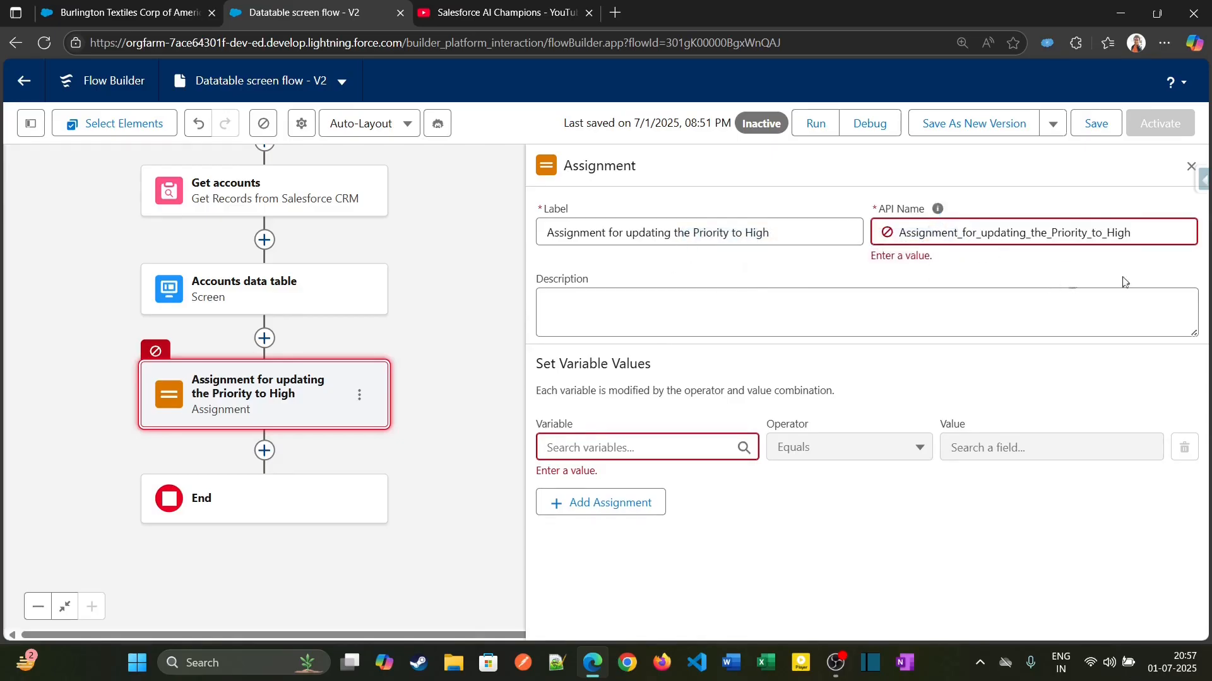
left_click(728, 219)
left_click(1117, 243)
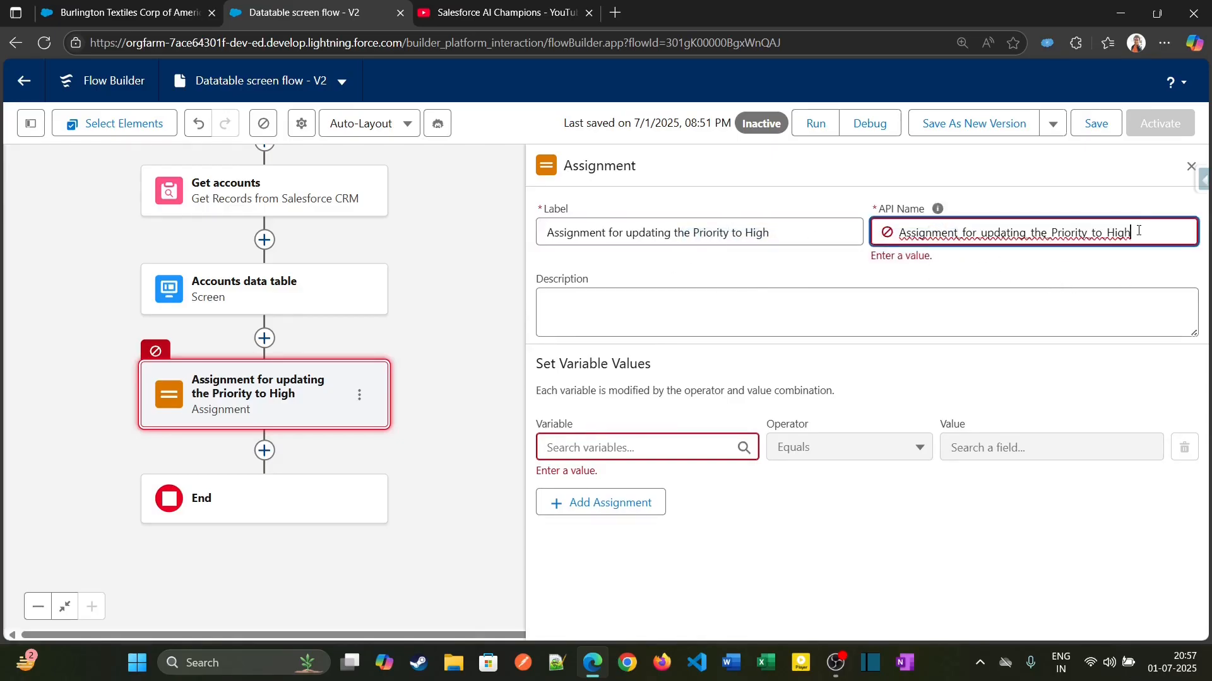
key("ctrl+a")
key("BackSpace")
left_click(776, 232)
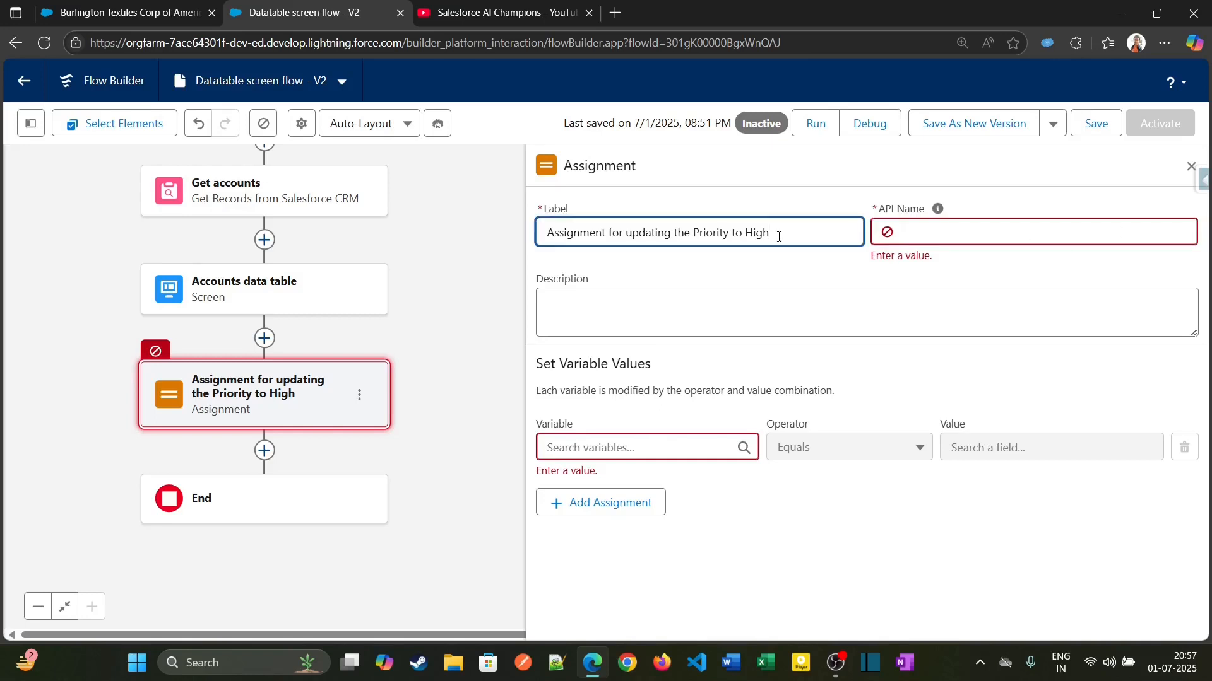
key("Tab")
left_click(725, 251)
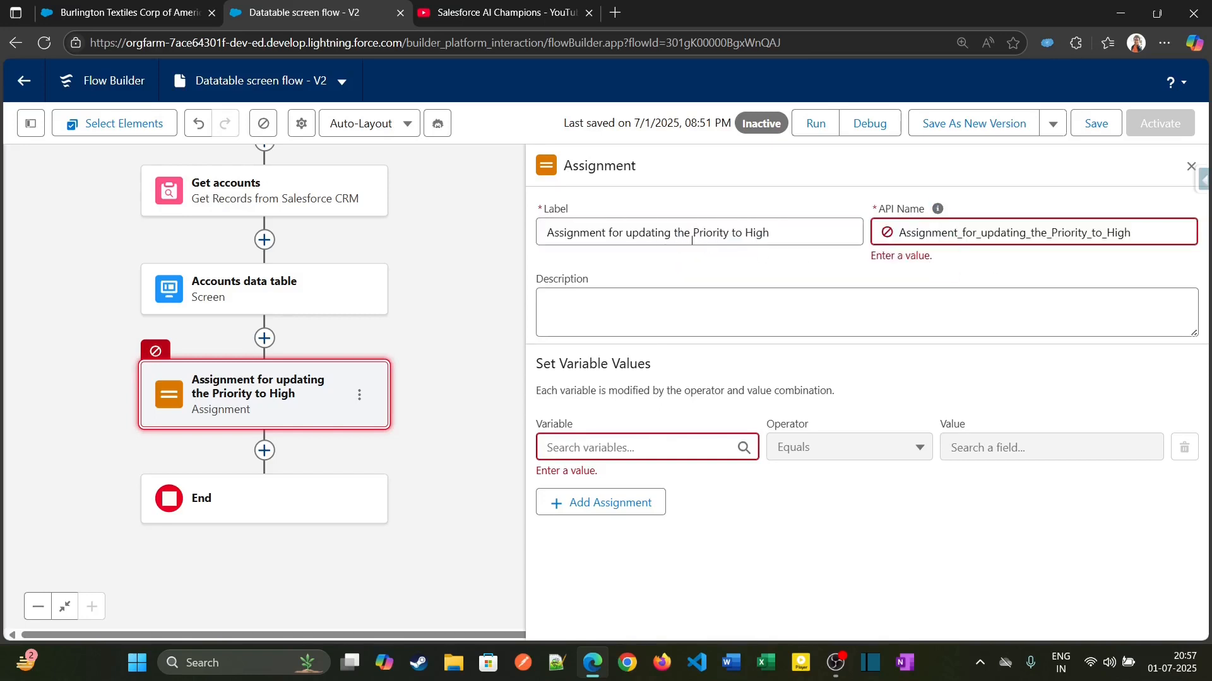
- Copy the API name Assignment_for_updating_the_Priority_to_High and delete the Assignment element from the flow
left_click(642, 448)
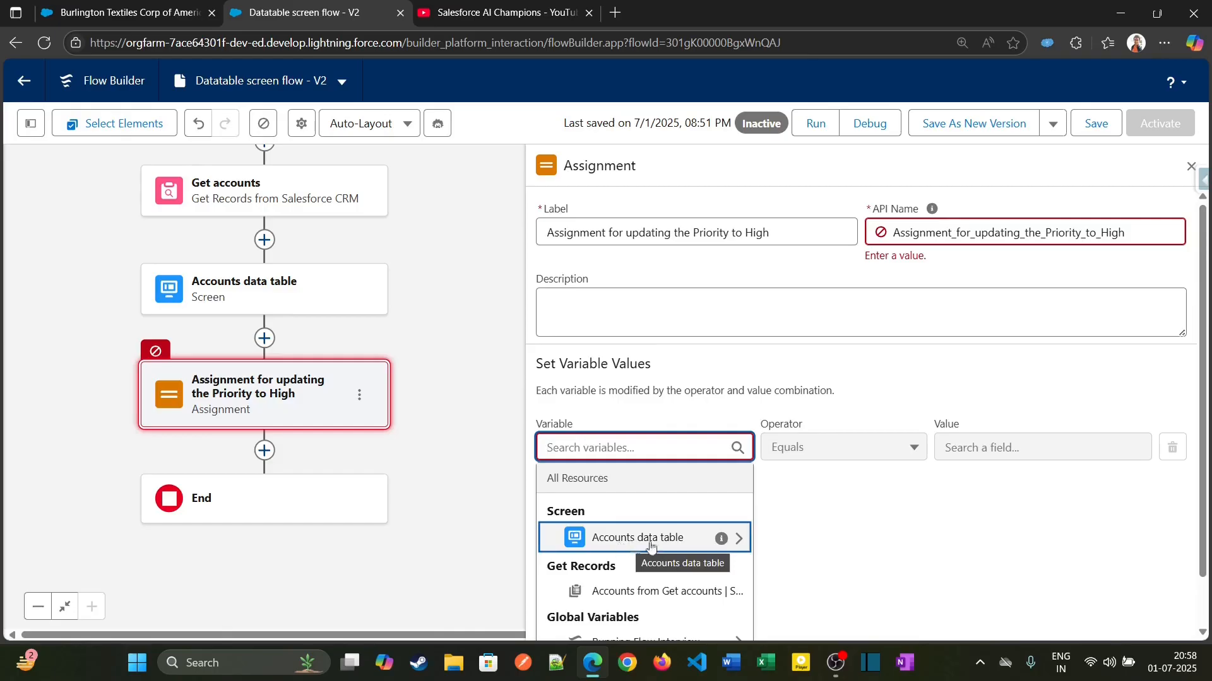
left_click(1126, 237)
double_click(1126, 237)
key("ctrl+c")
key("BackSpace")
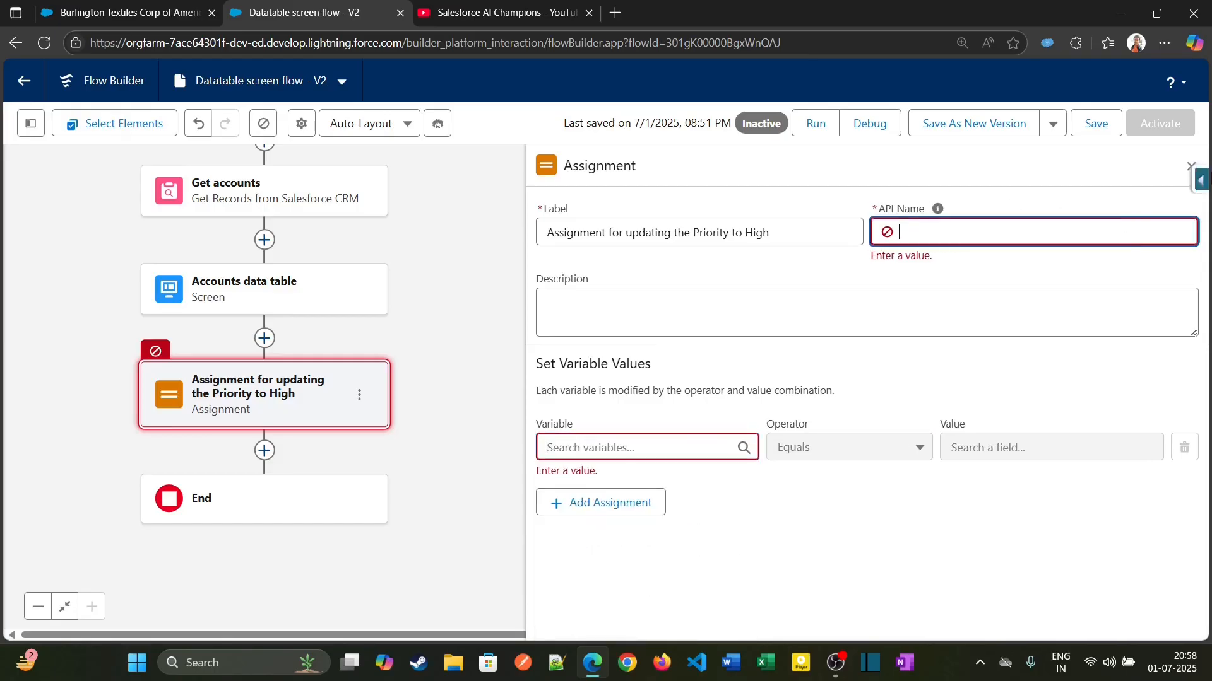
left_click(1190, 166)
left_click(360, 399)
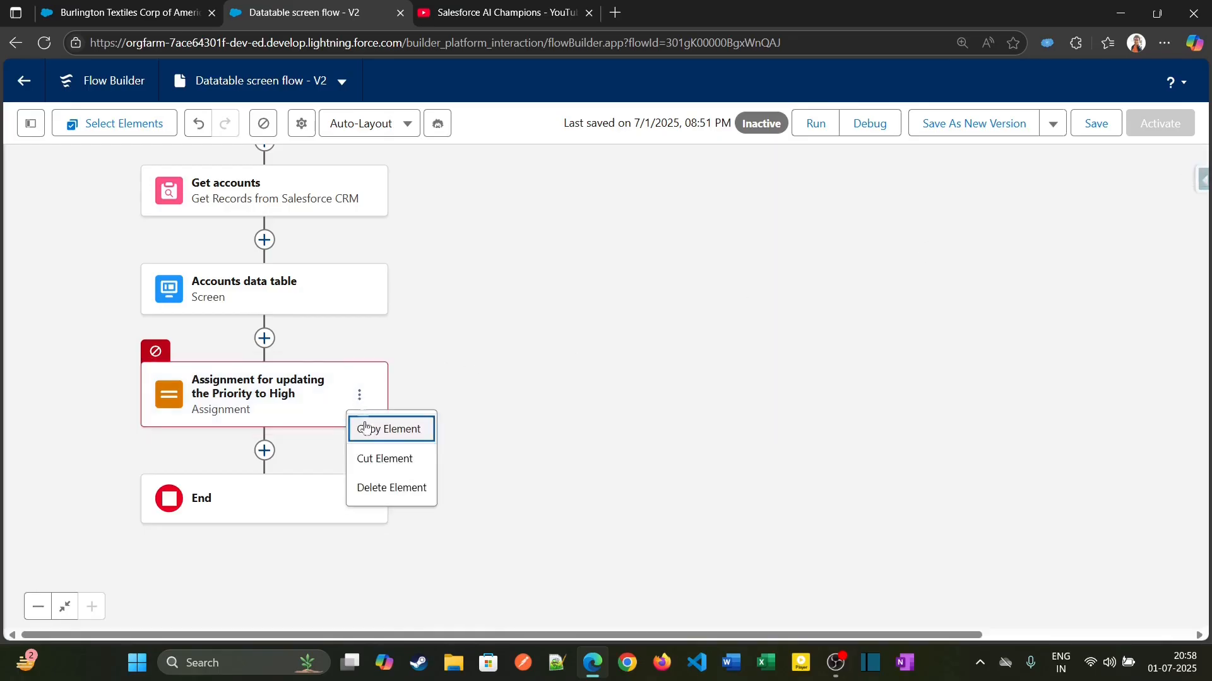
left_click(386, 489)
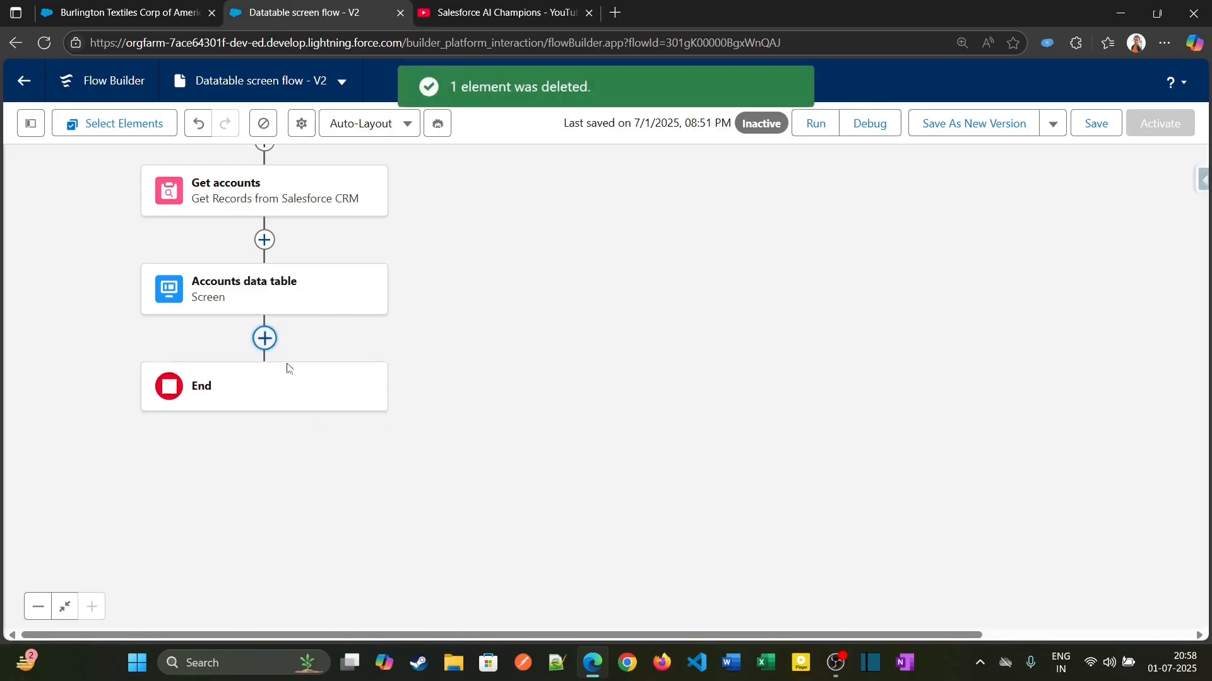
- Add a new Assignment element after the Accounts data table screen with the label and API name Assignment_for_updating_the_Priority_to_High
left_click(266, 339)
type("ass")
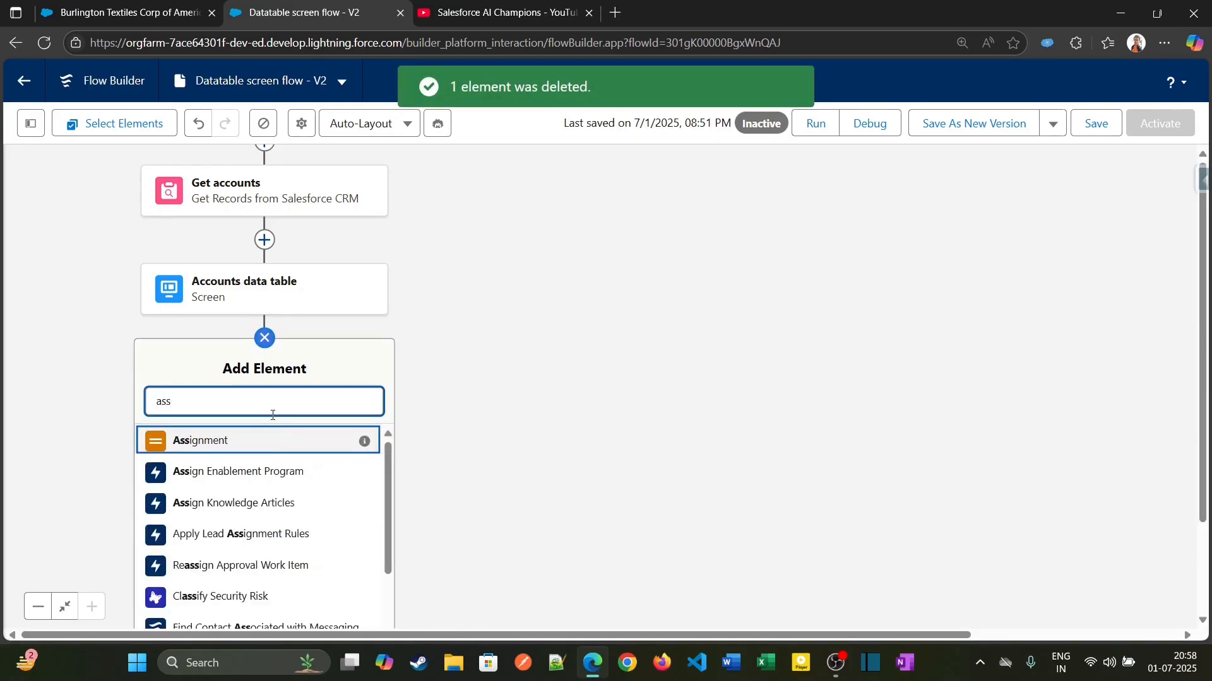
left_click(259, 440)
key("ctrl+v")
left_click(937, 208)
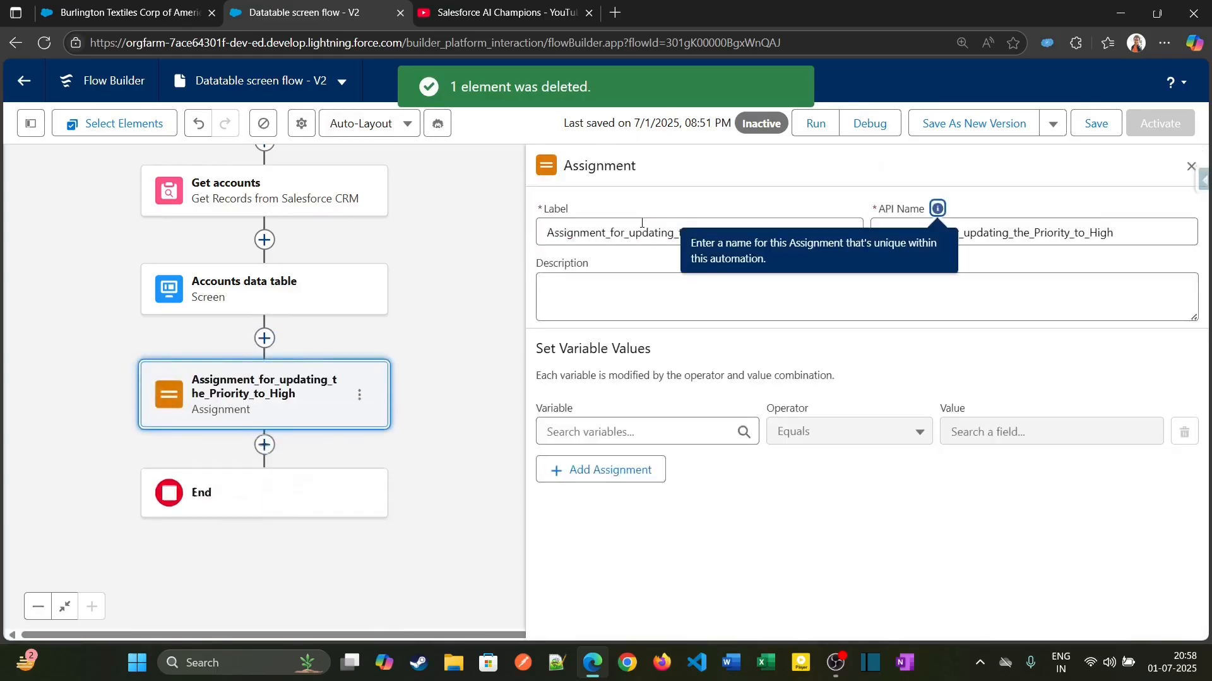
- In the assignment, set the Customer Priority field of the data table's First Selected Row equal to High
left_click(589, 435)
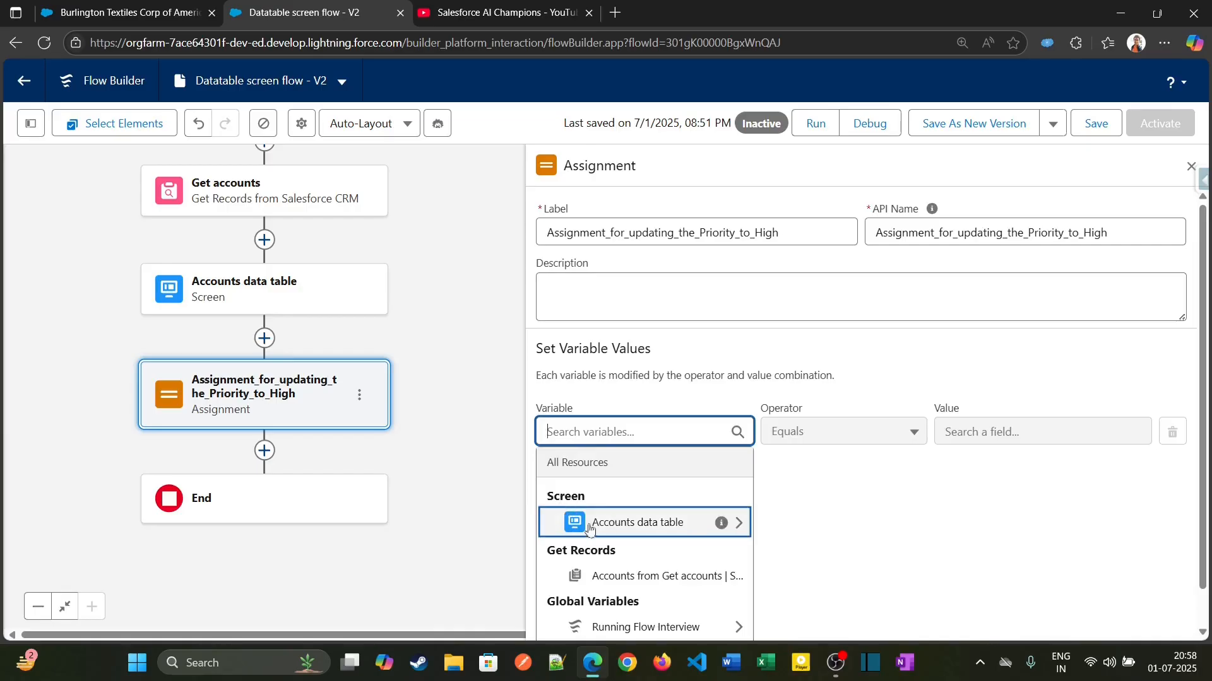
left_click(687, 529)
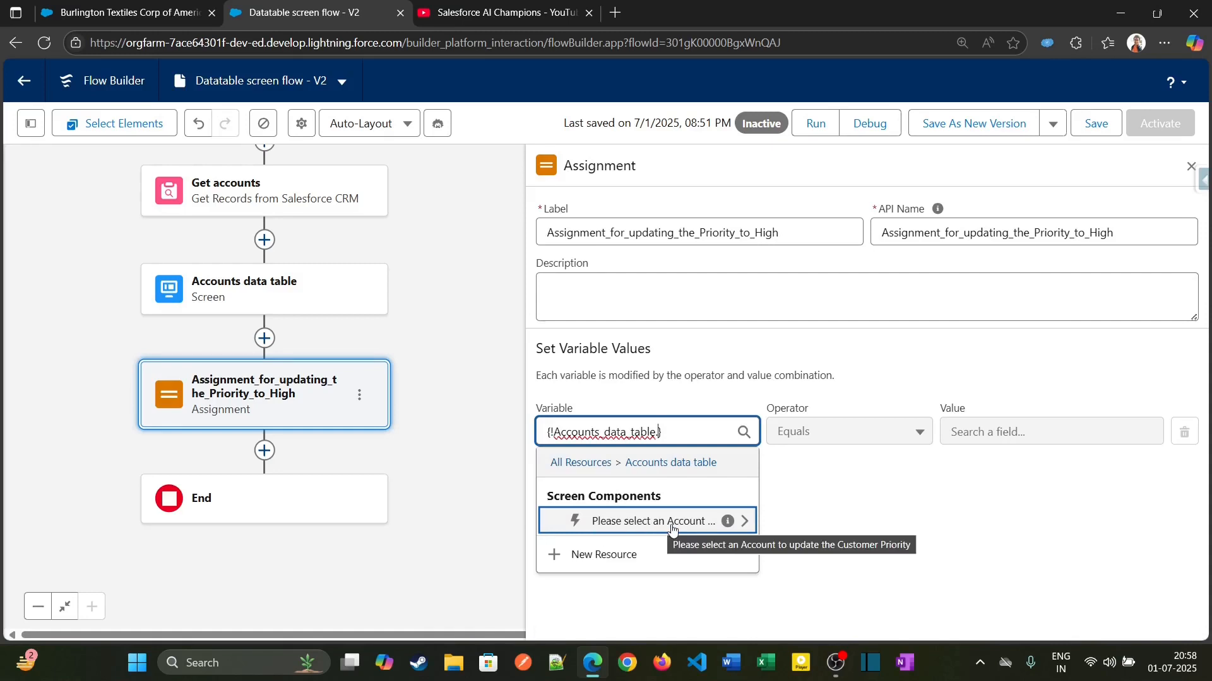
left_click(672, 528)
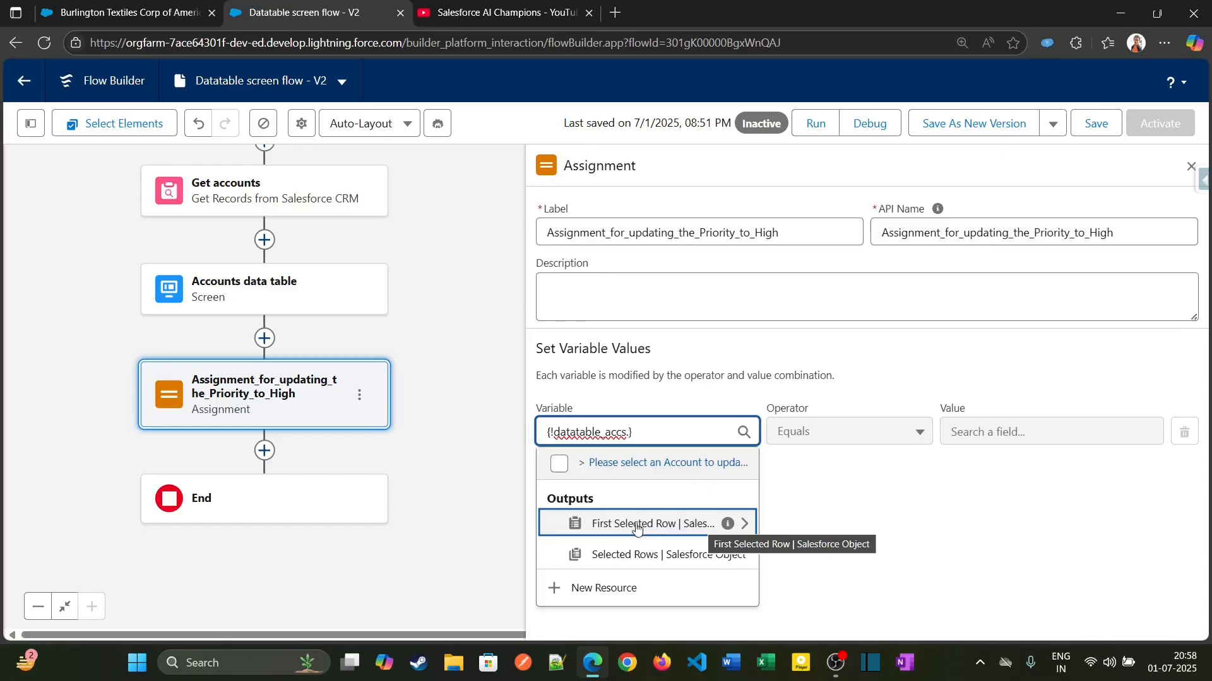
left_click(670, 527)
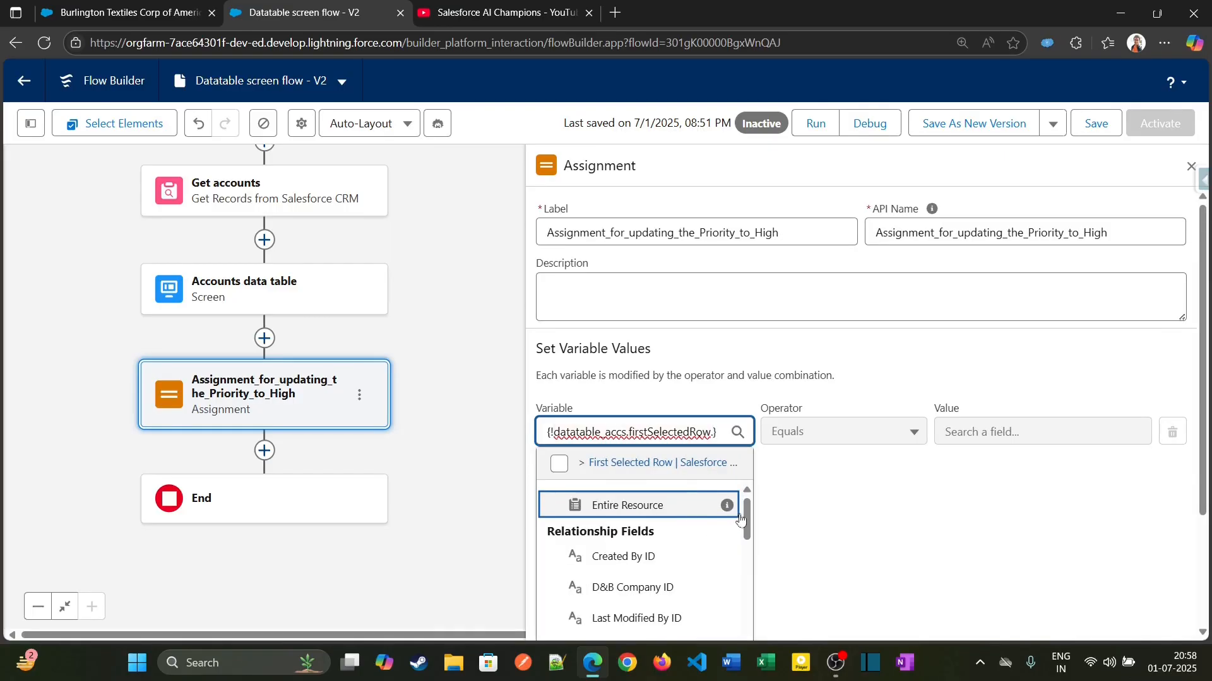
left_click_drag(743, 516, 744, 549)
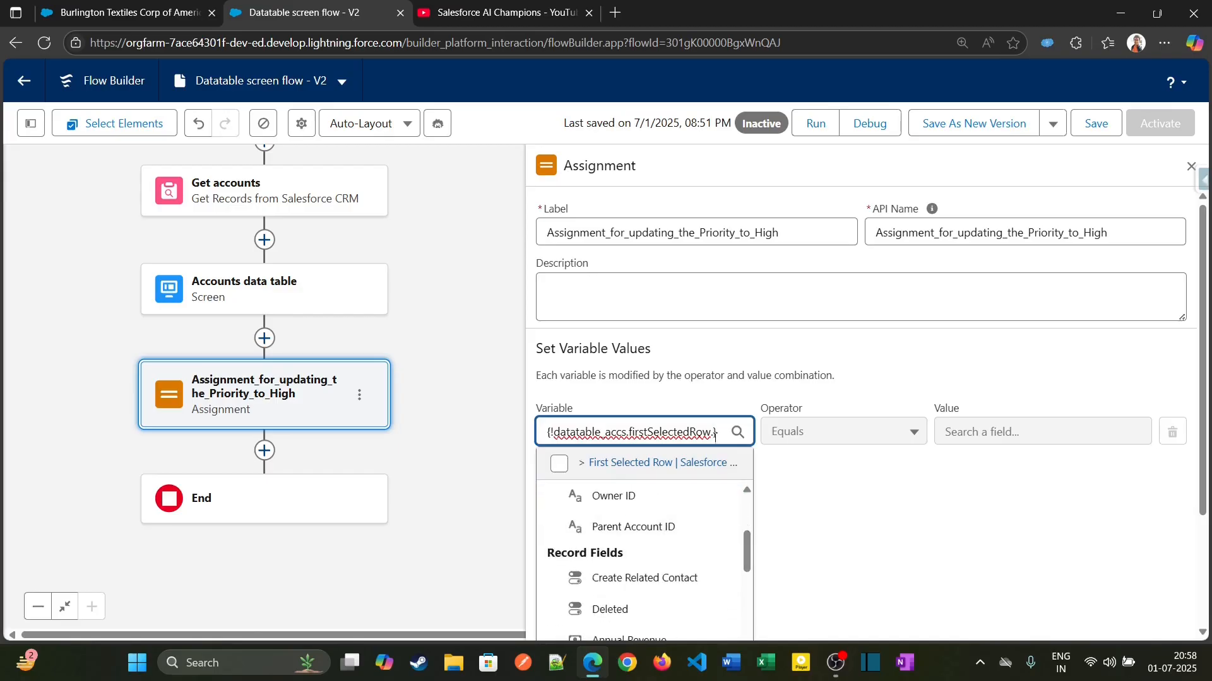
type("cust")
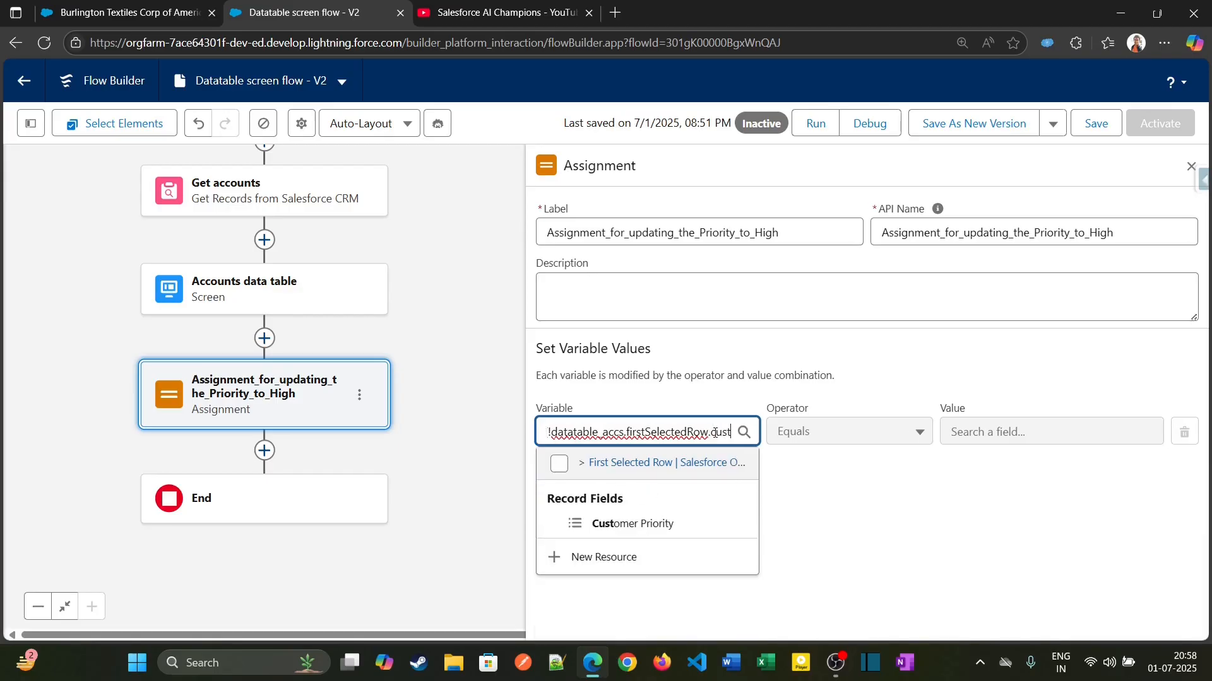
left_click(661, 525)
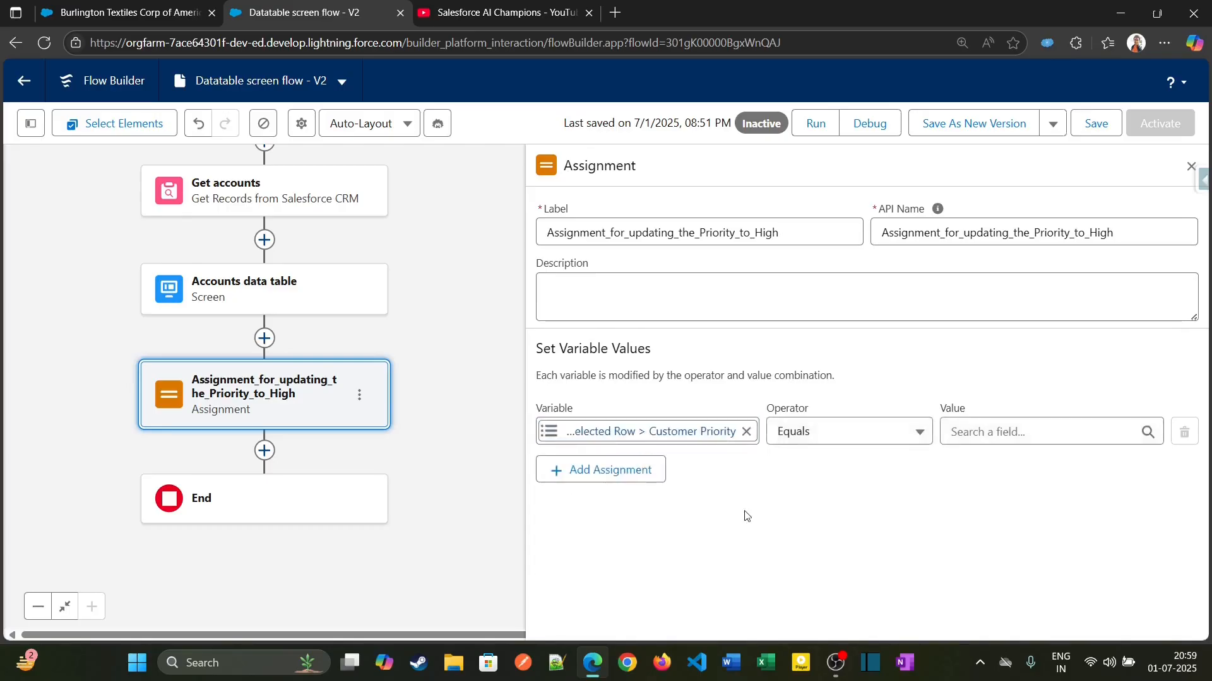
left_click(965, 435)
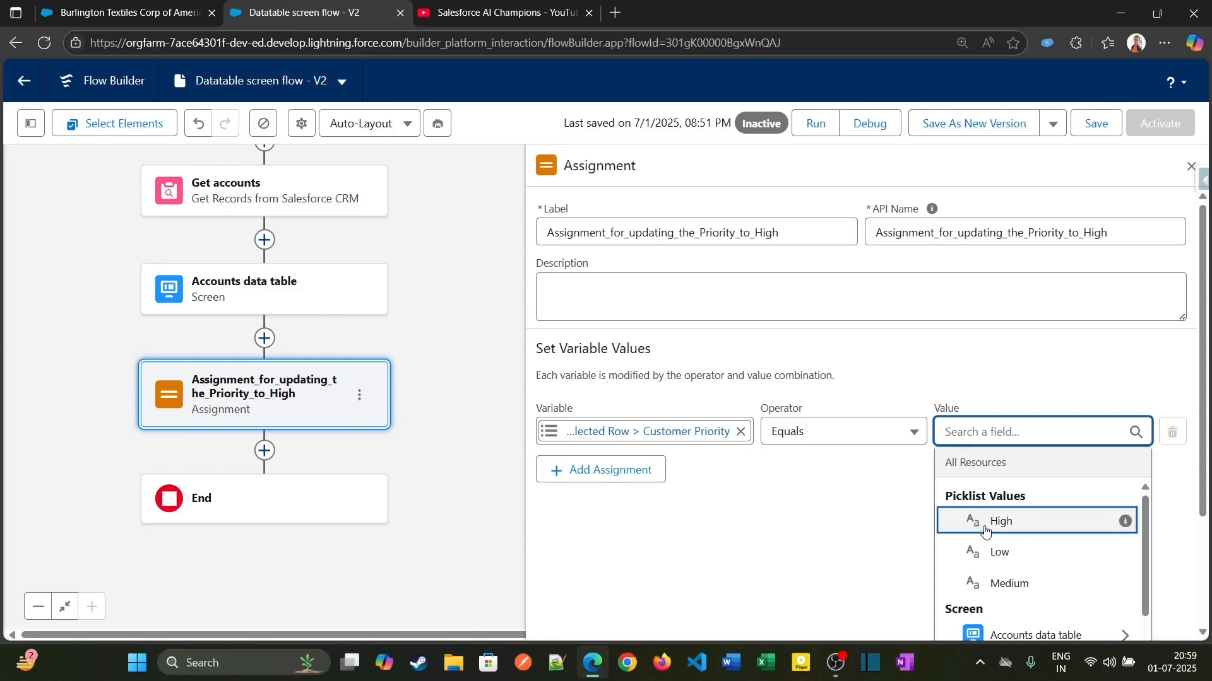
left_click(1022, 519)
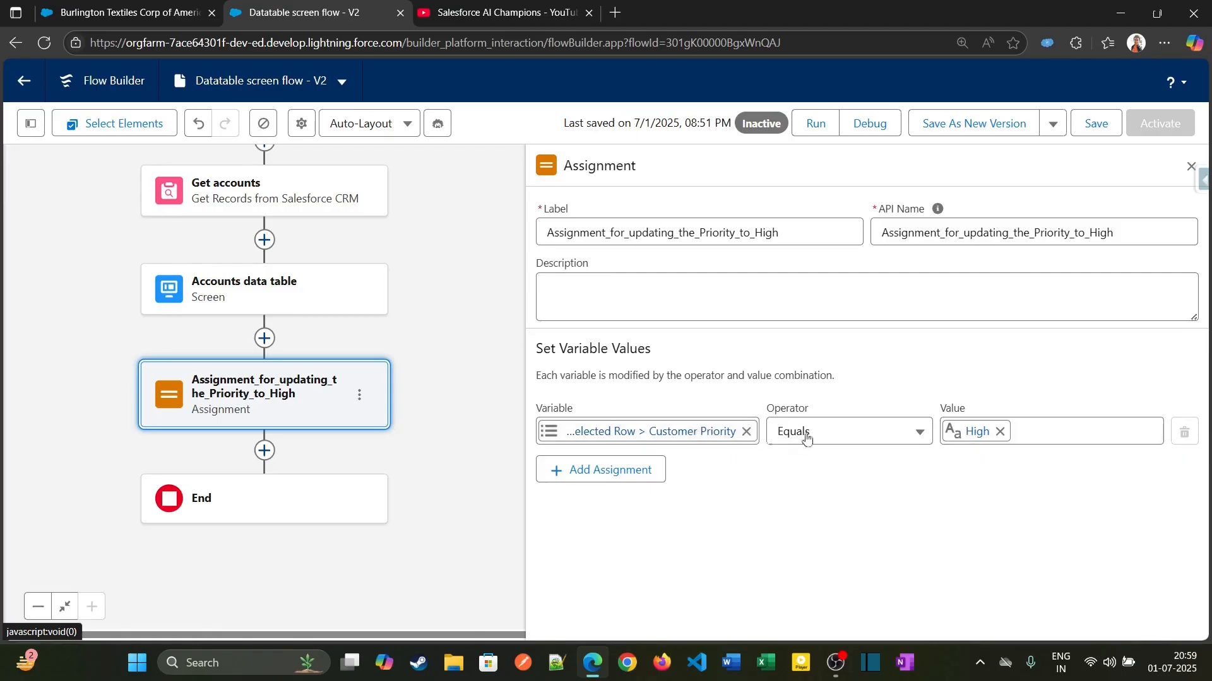
- Add an Update Records element after the assignment, labelled "Update the account" with API name Update_the_account
left_click_drag(486, 474, 514, 371)
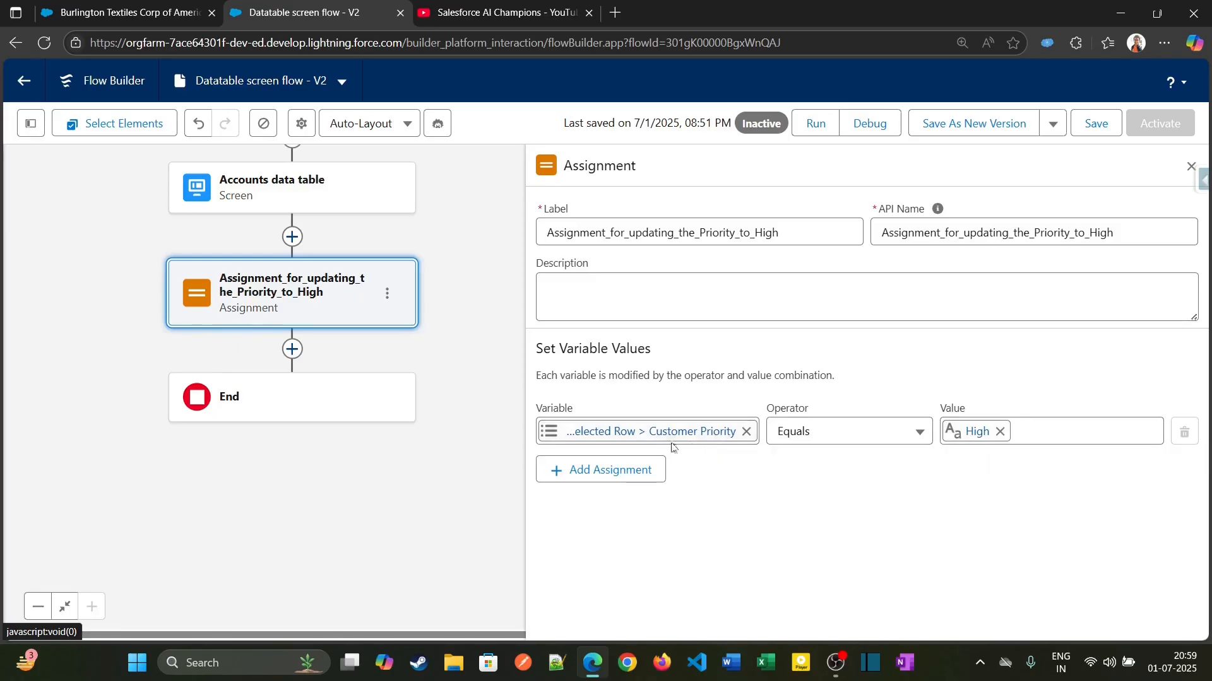
left_click(292, 349)
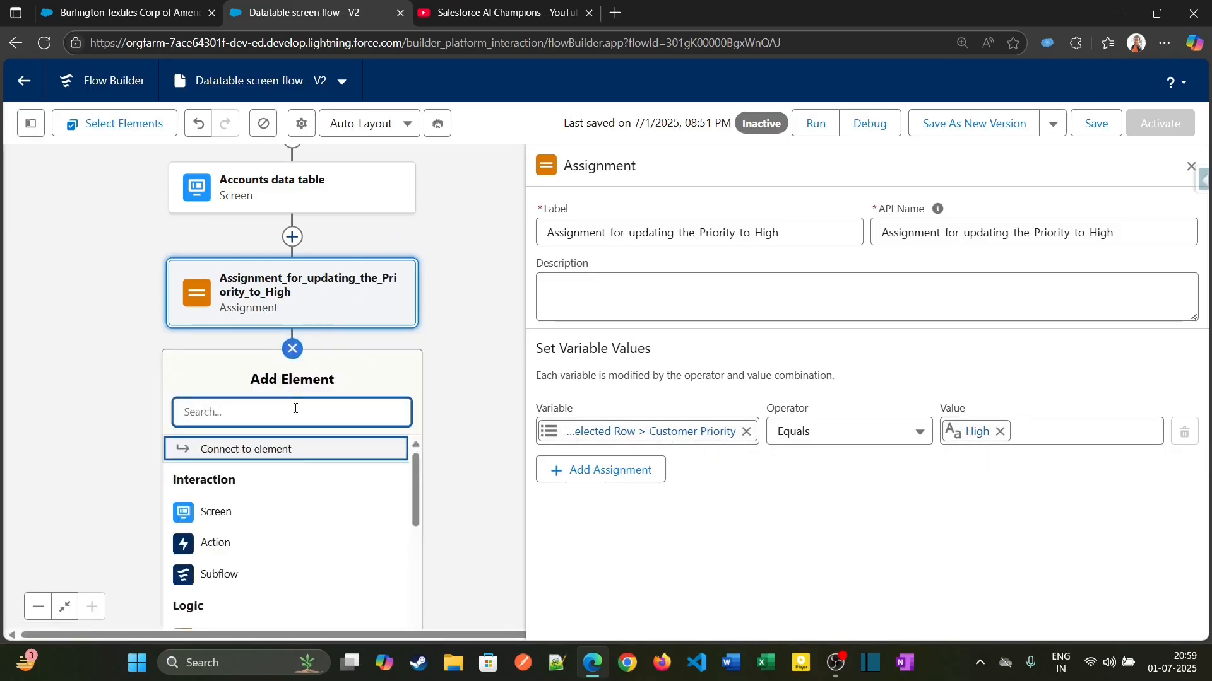
type("upd")
left_click(278, 449)
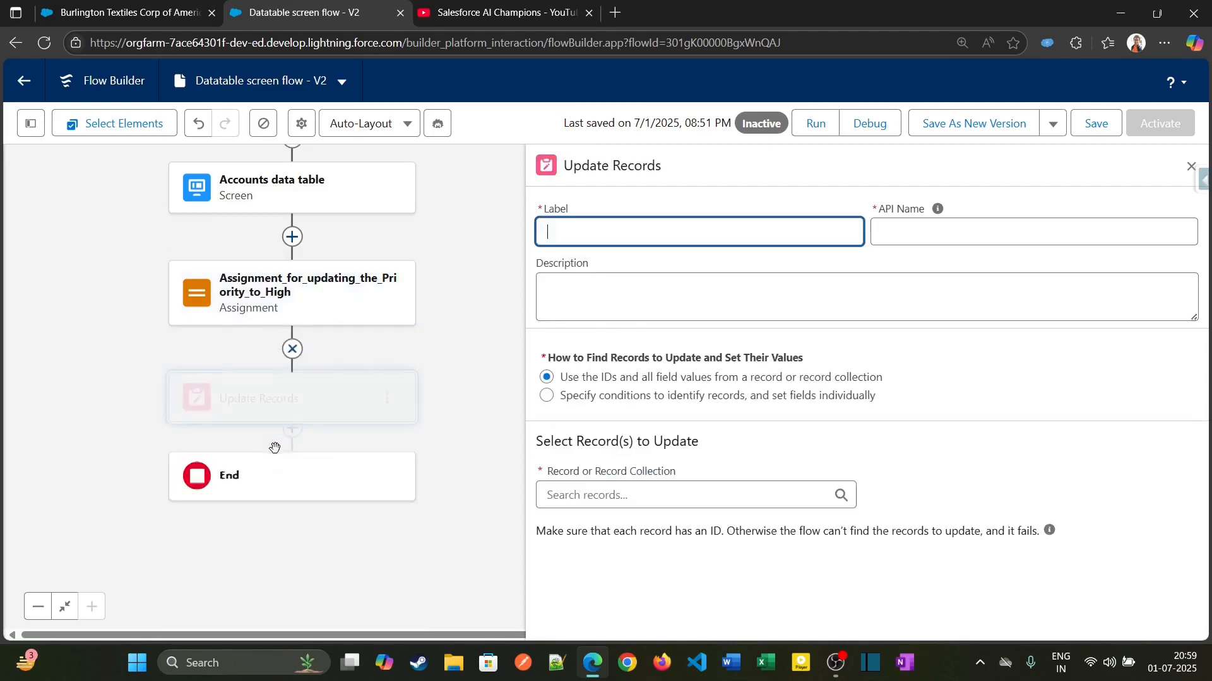
type("Upda")
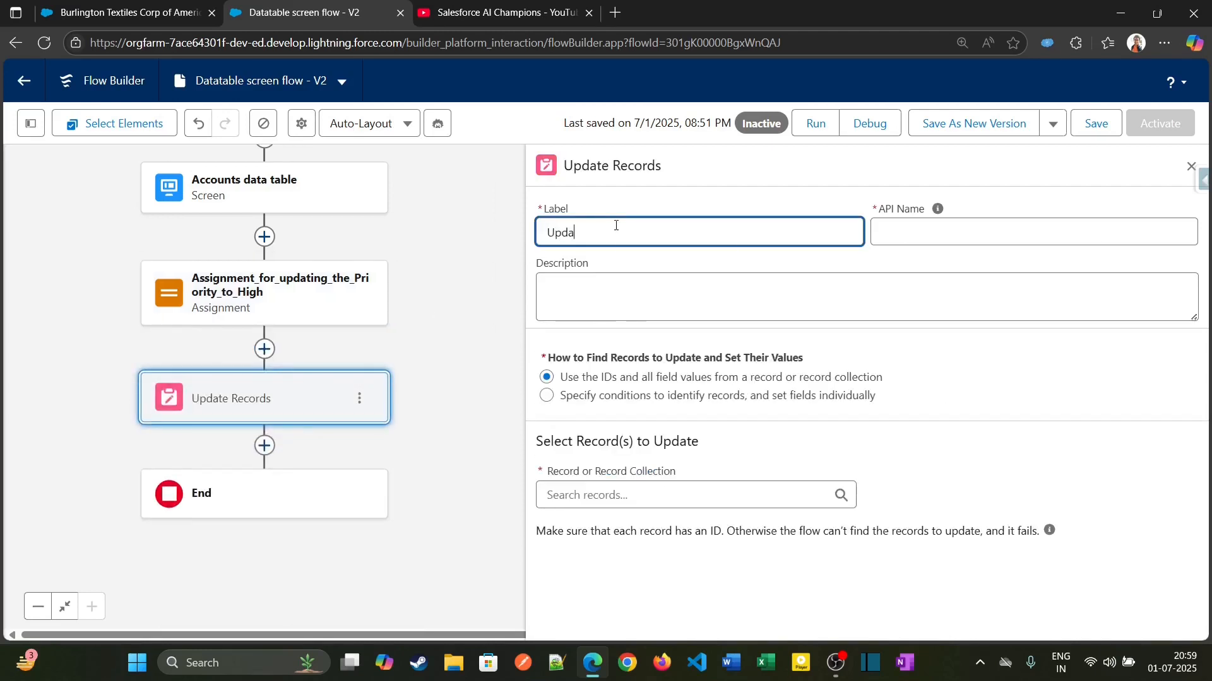
type("te tjhhe account")
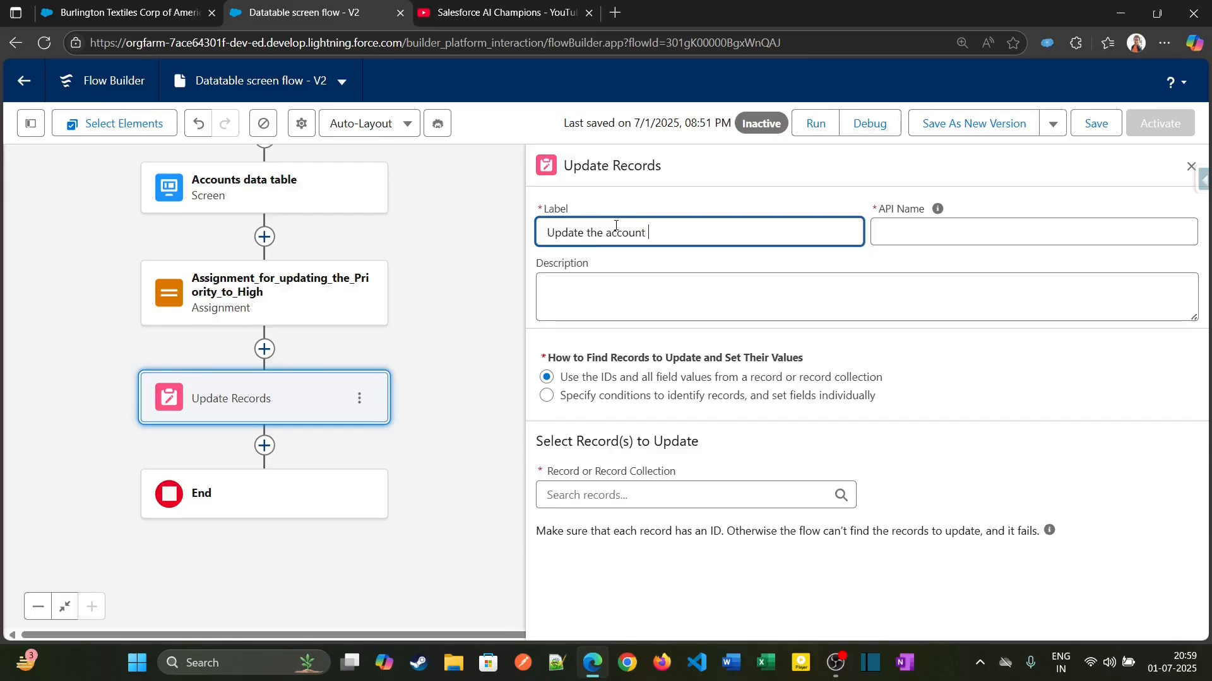
key("Tab")
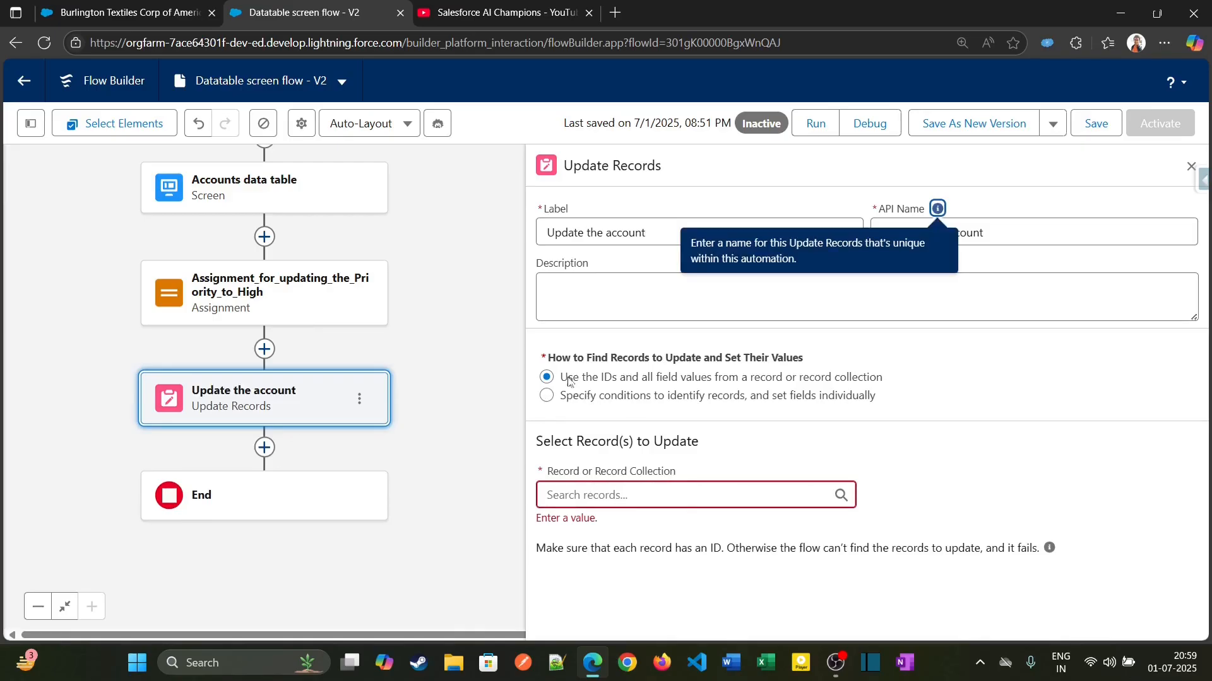
- Update using the IDs and all field values from a record, choosing the Accounts data table's First Selected Row as the record
left_click(568, 380)
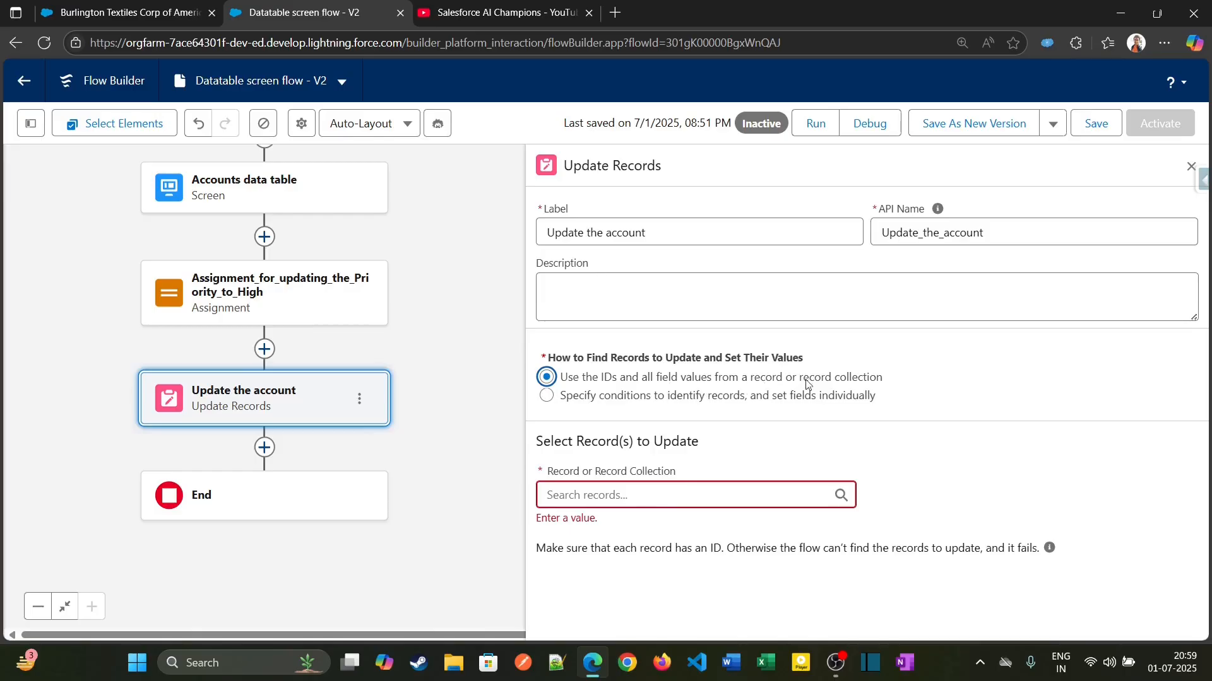
left_click(601, 494)
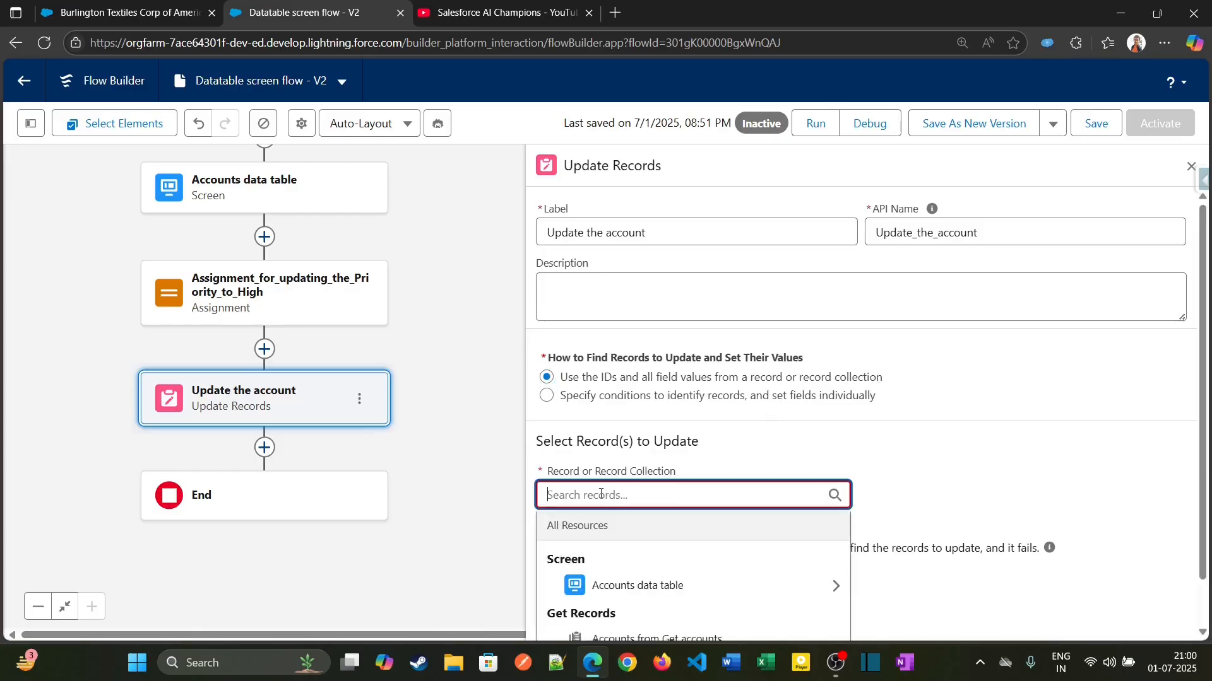
left_click(657, 583)
left_click(671, 586)
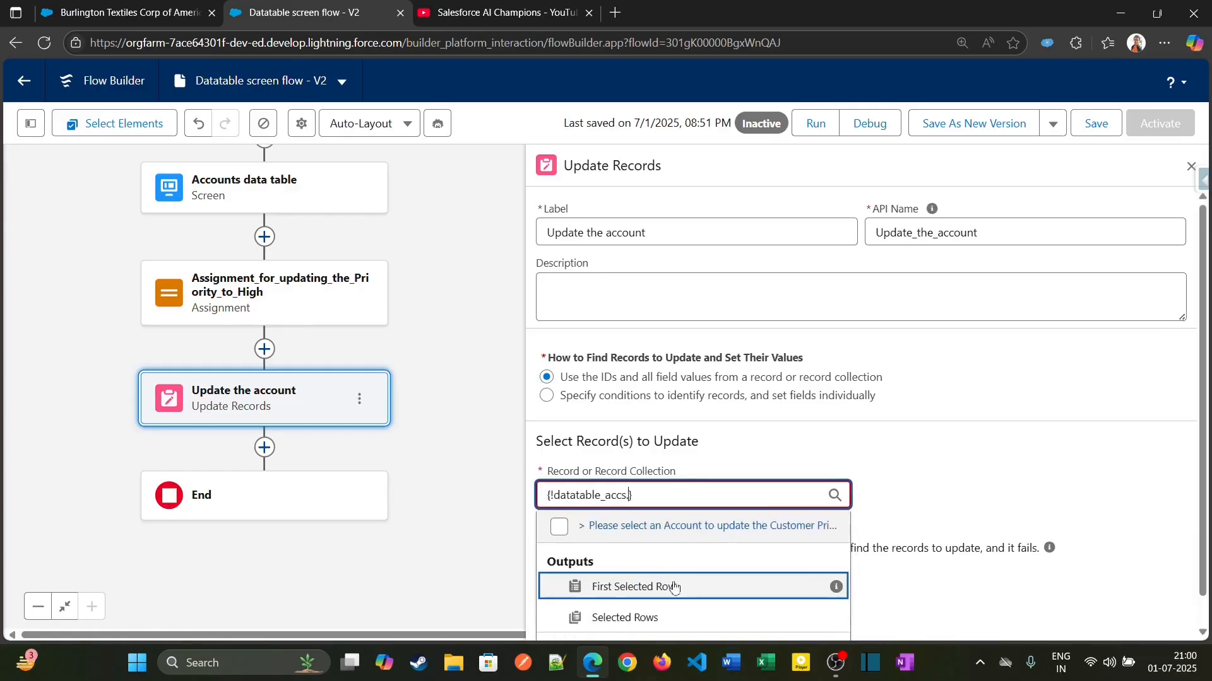
left_click(660, 588)
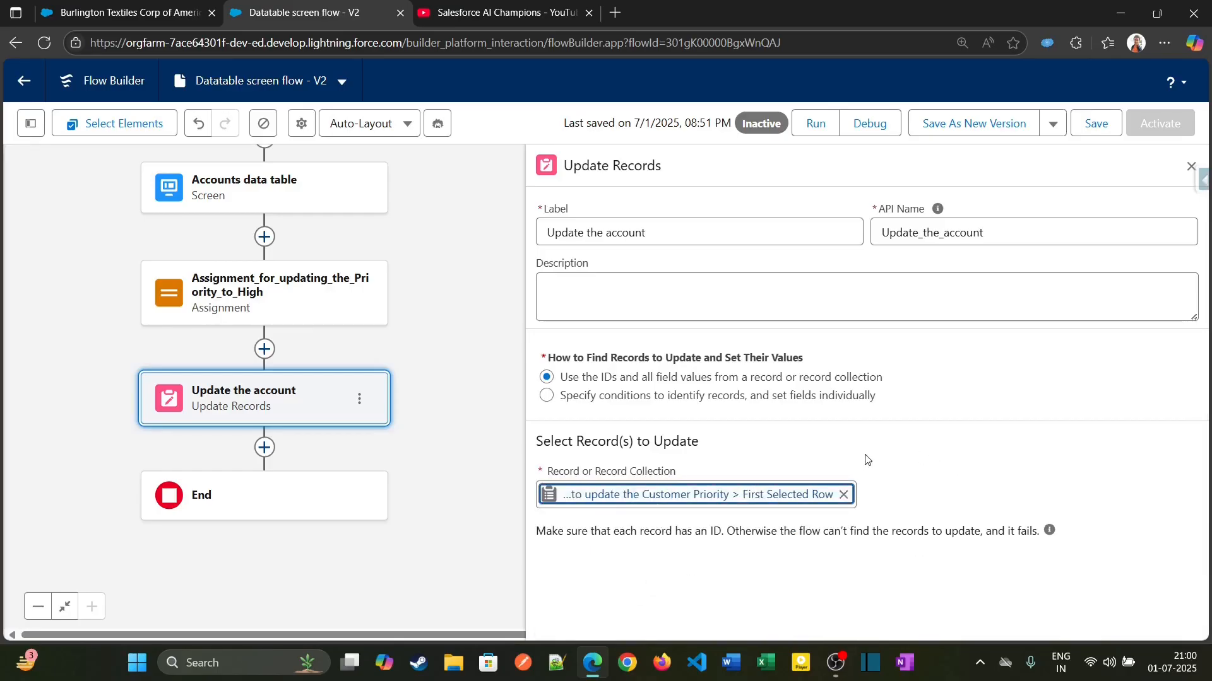
left_click(828, 455)
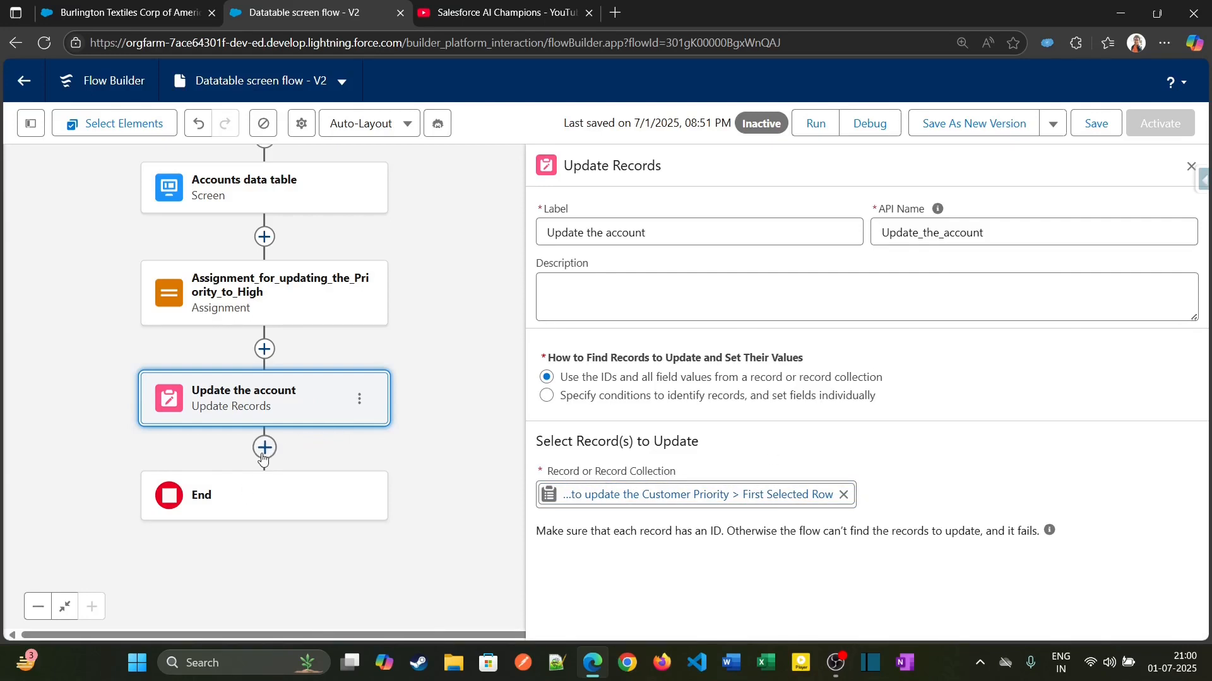
- Add a Screen element after "Update the account" with the label and API name Results
left_click_drag(399, 453, 442, 414)
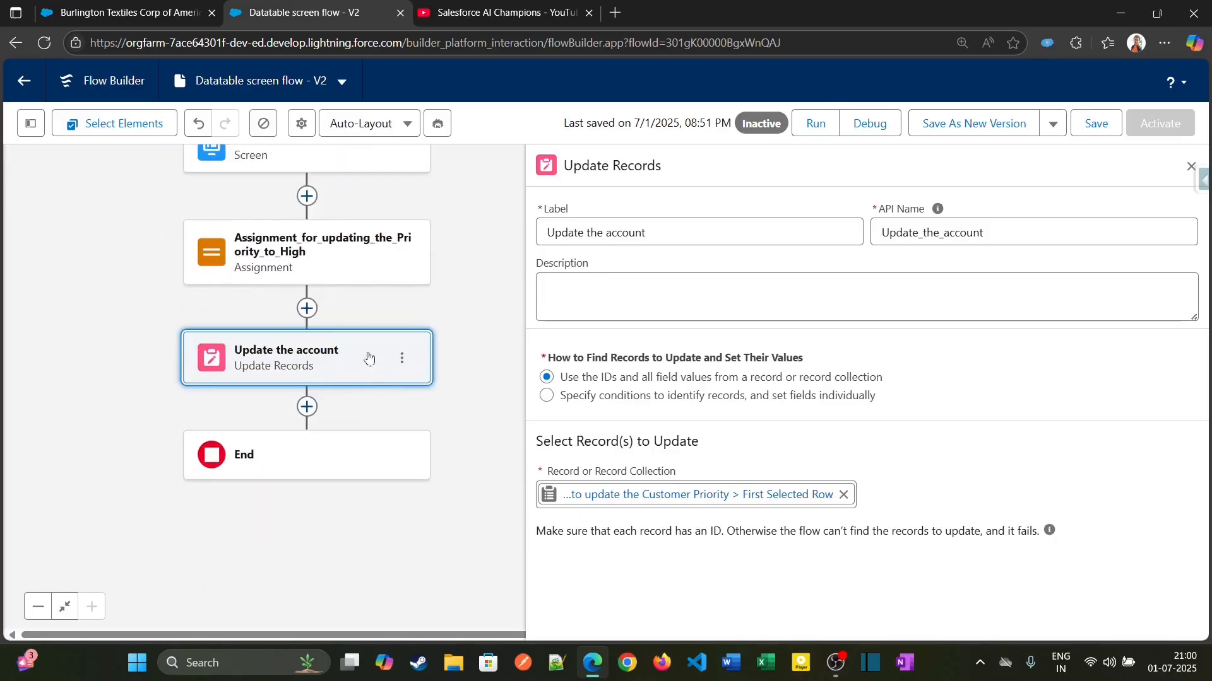
left_click(306, 406)
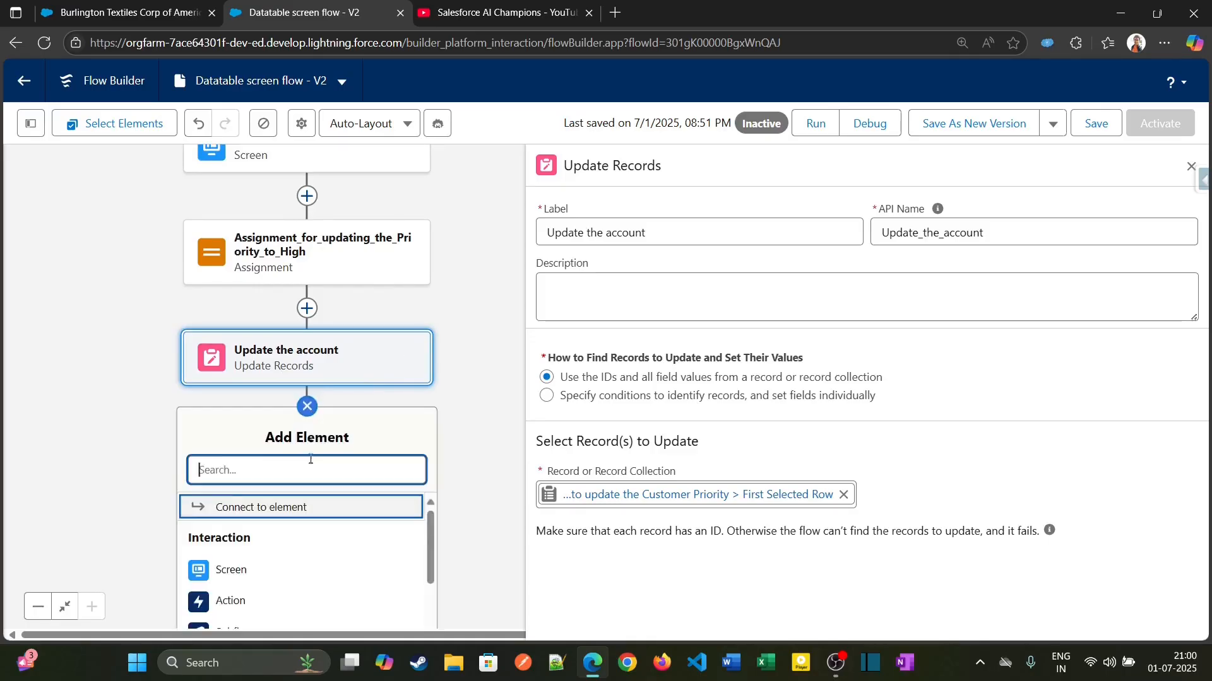
type("scre")
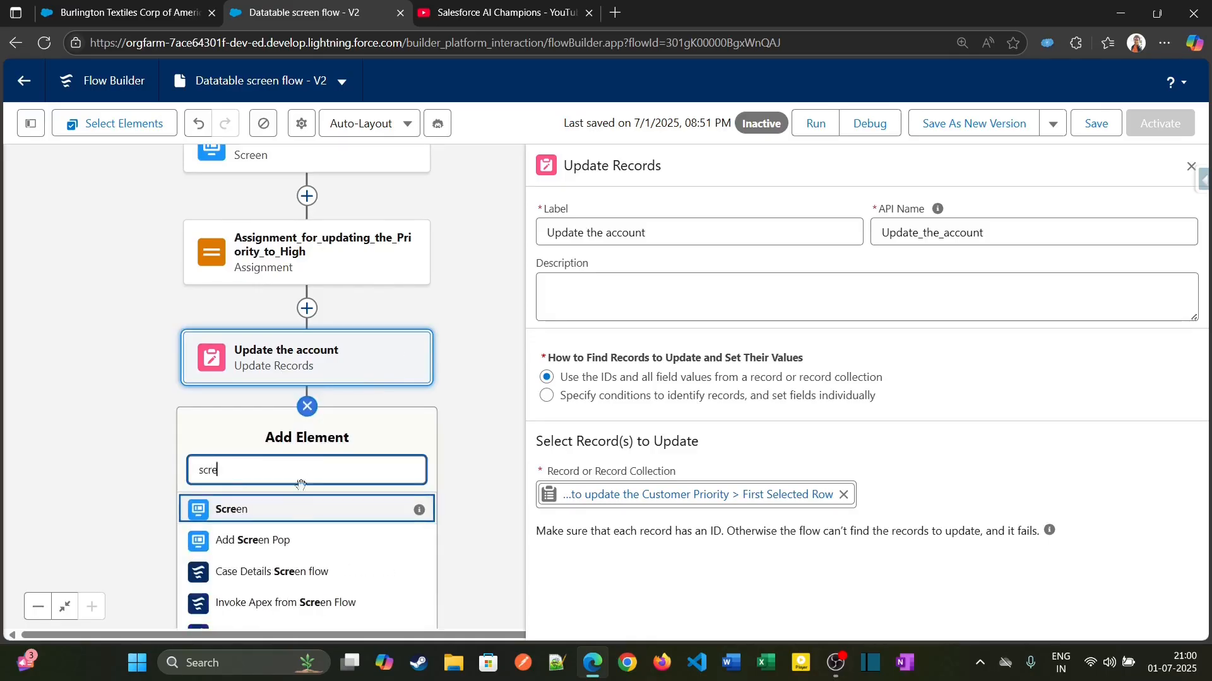
left_click(289, 510)
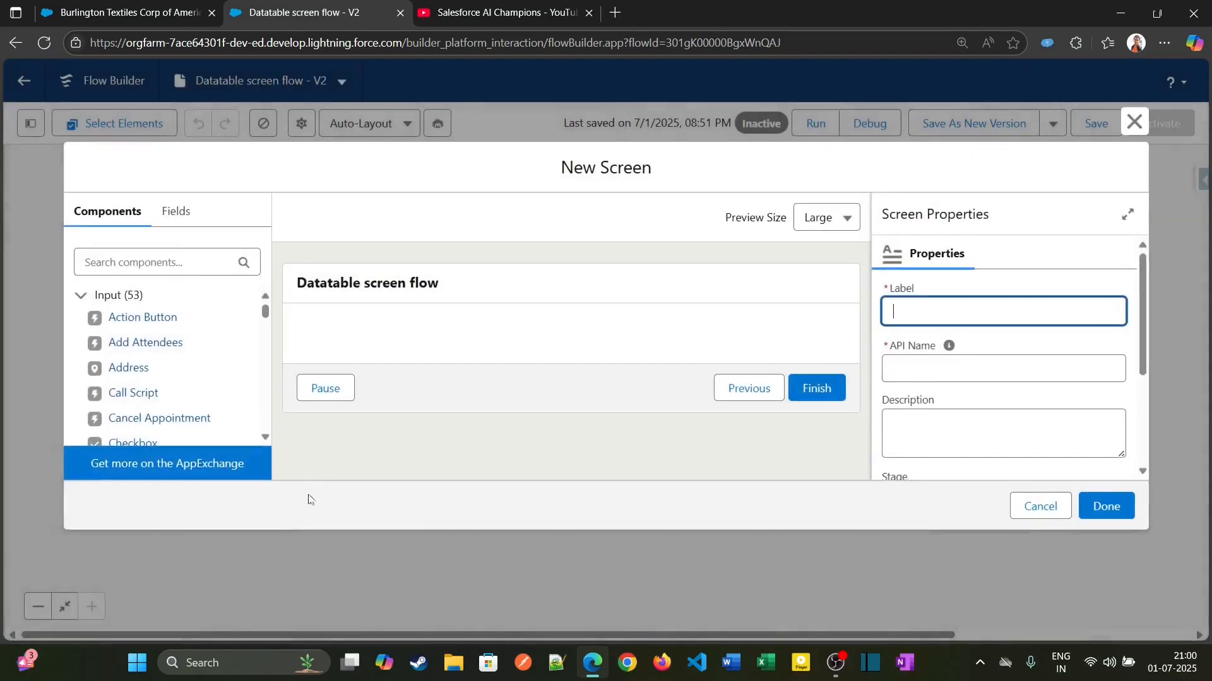
type("Results")
key("Tab")
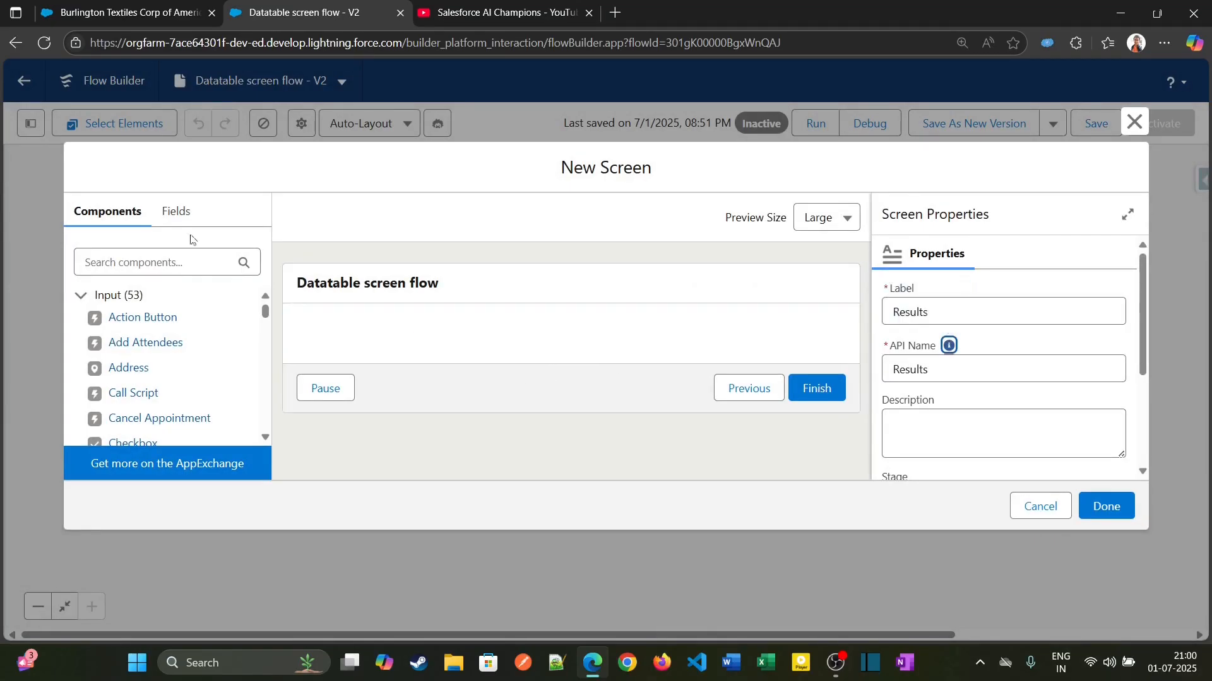
- Place a Display Text component on the Results screen and give it the API name account_updated
left_click(166, 258)
type("displ")
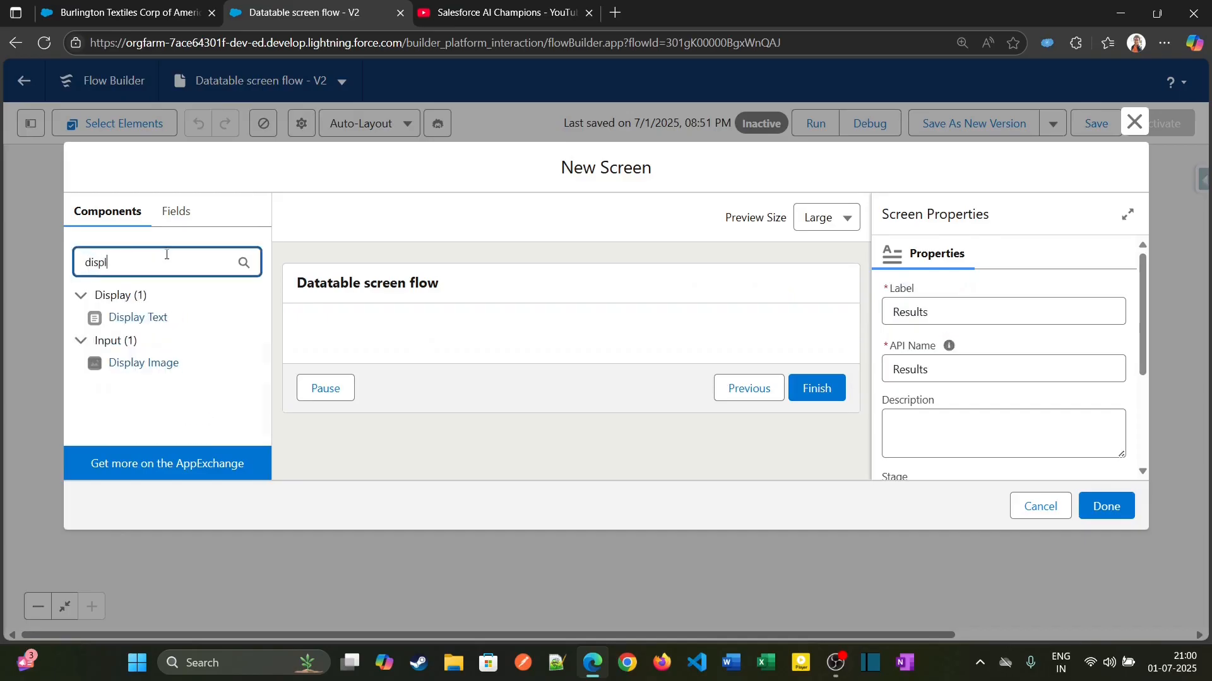
left_click_drag(135, 317, 357, 330)
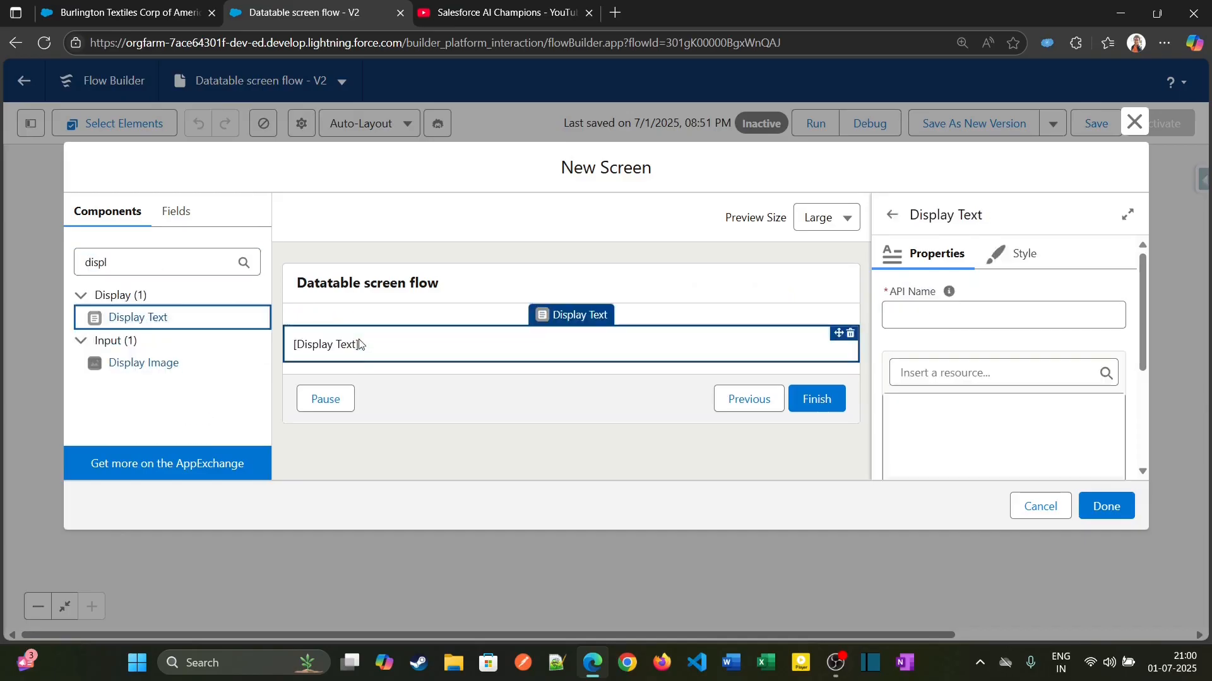
left_click(952, 319)
type("acco")
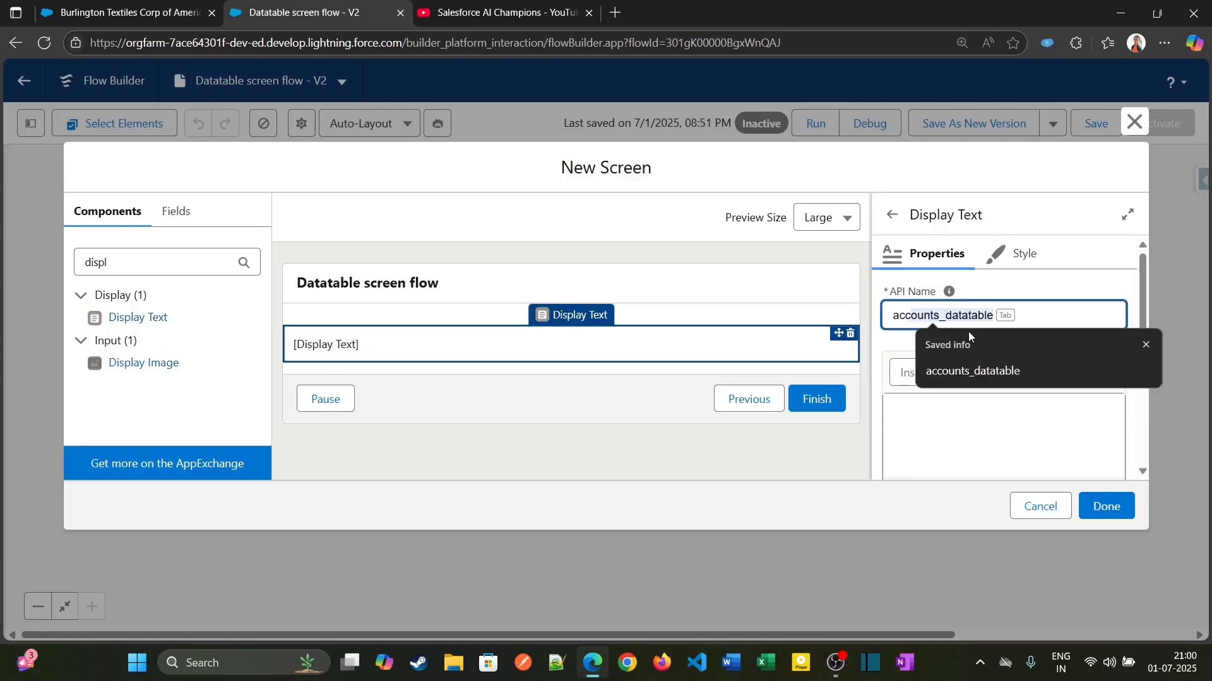
type("unt_updated")
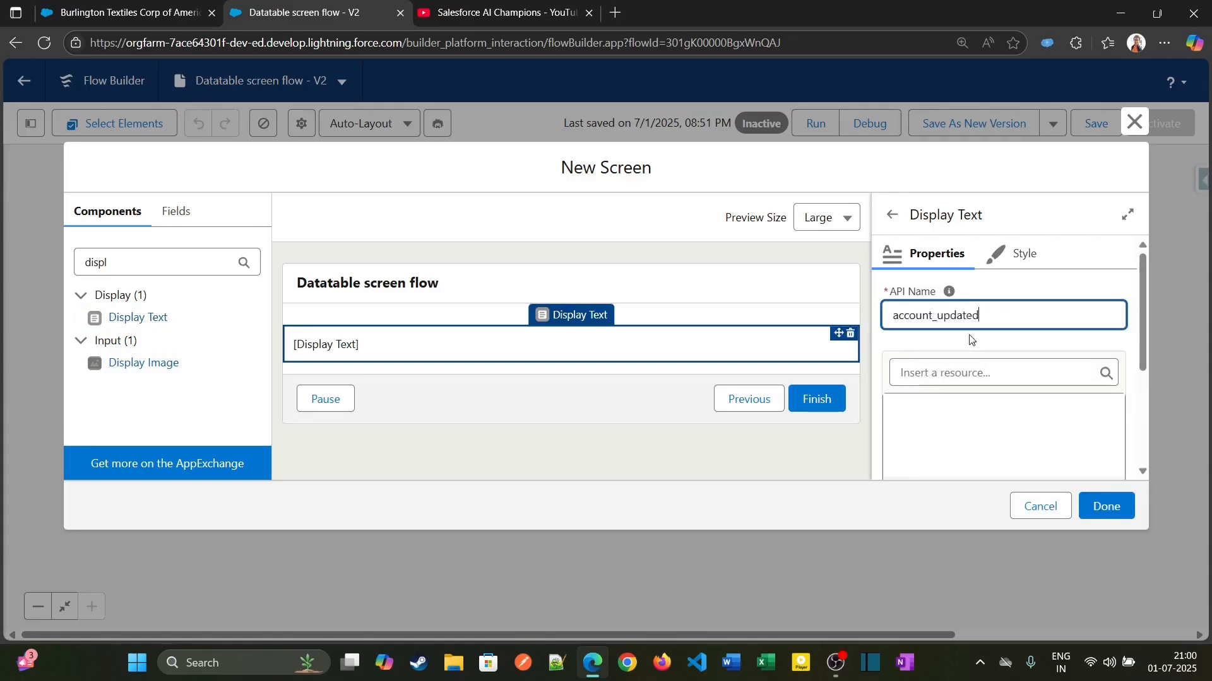
- Enter "Customer Priority for the selected Account has been Updated to High!" as the content of the account_updated display text
left_click(940, 405)
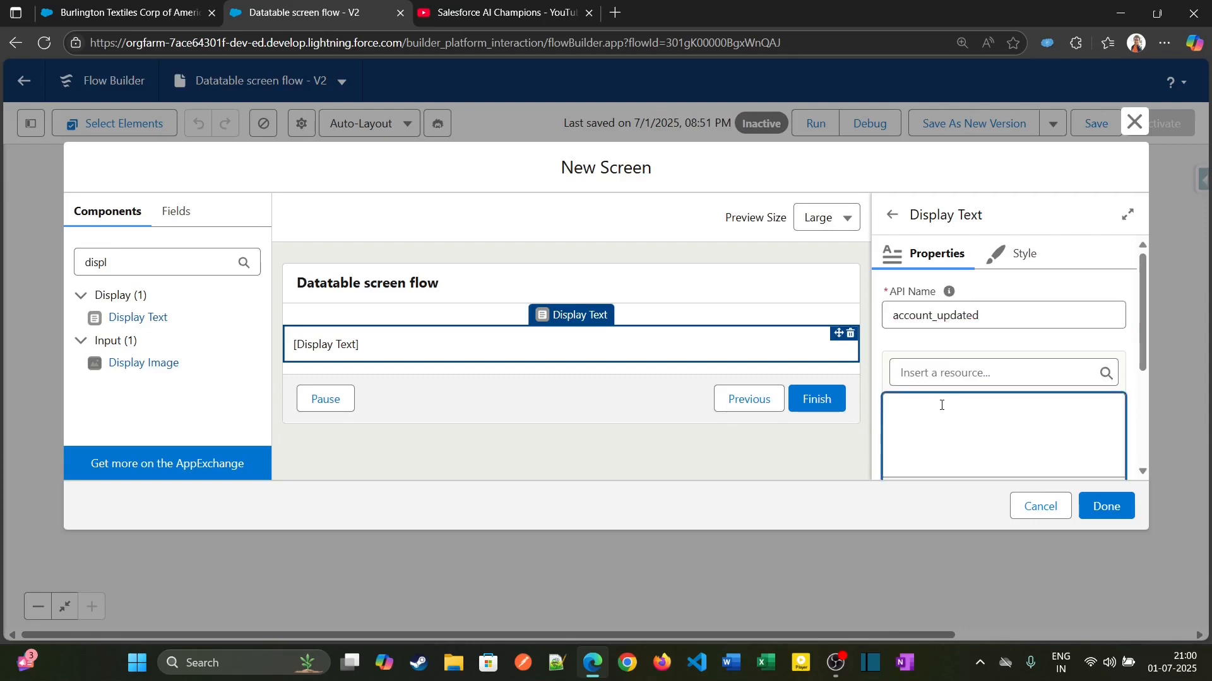
type("Customer Priorit")
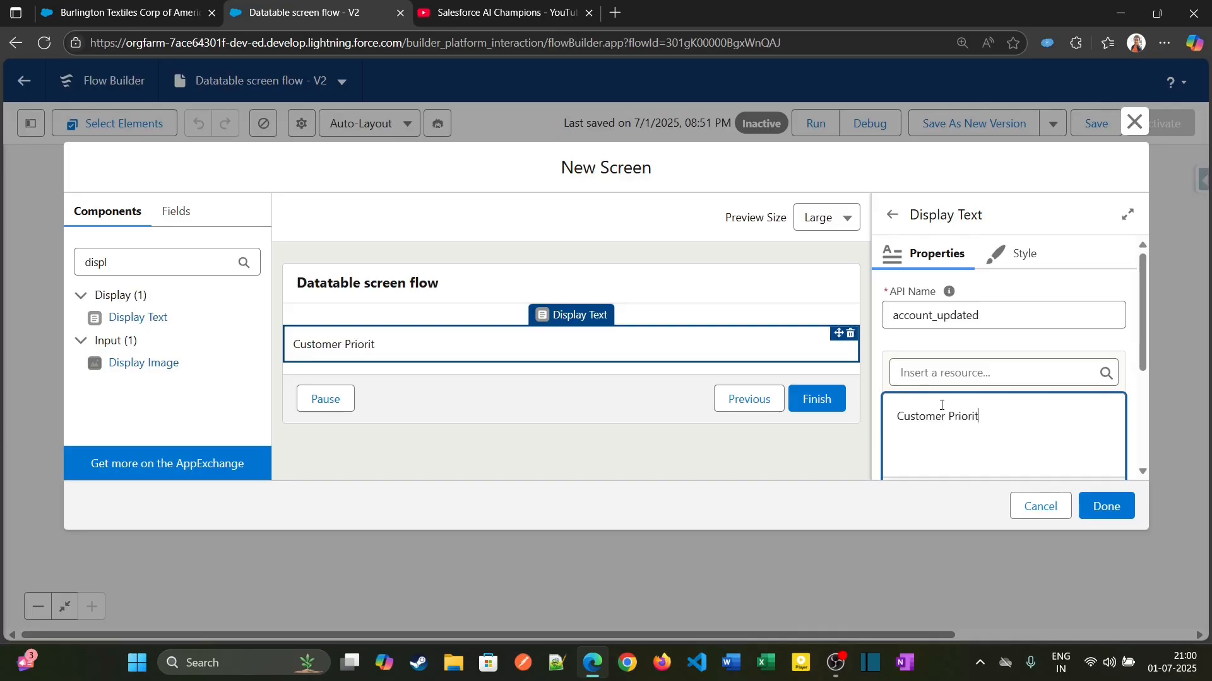
type("y for the sele")
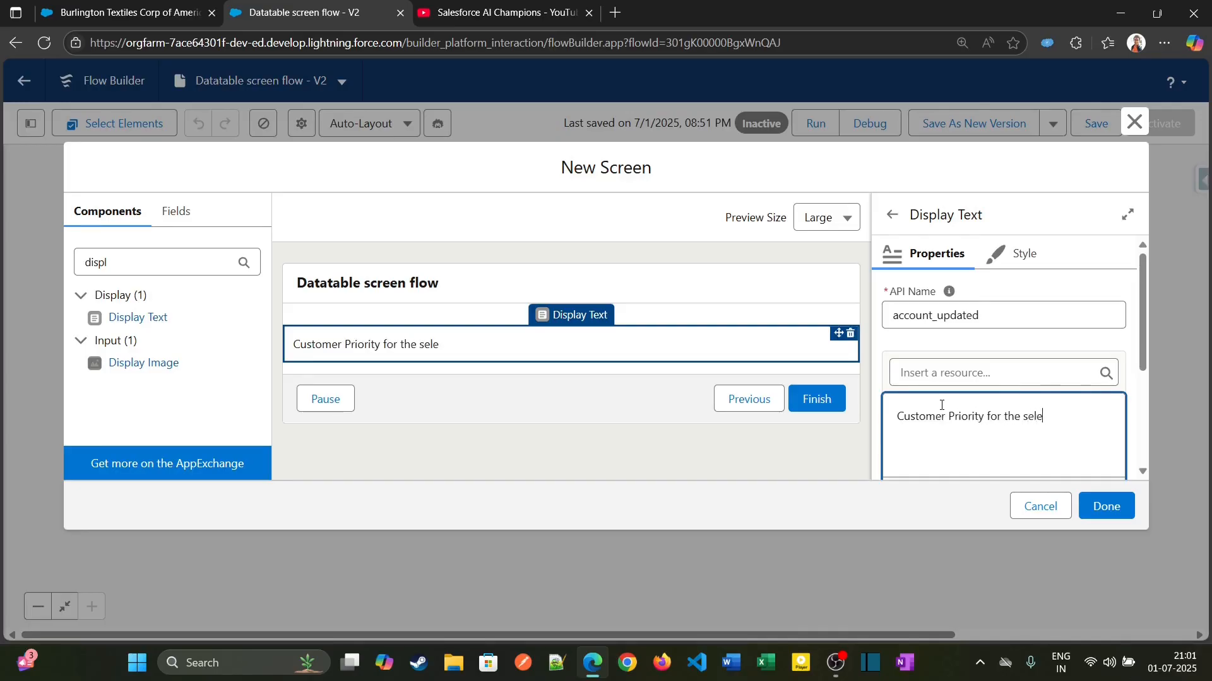
type("cted Account")
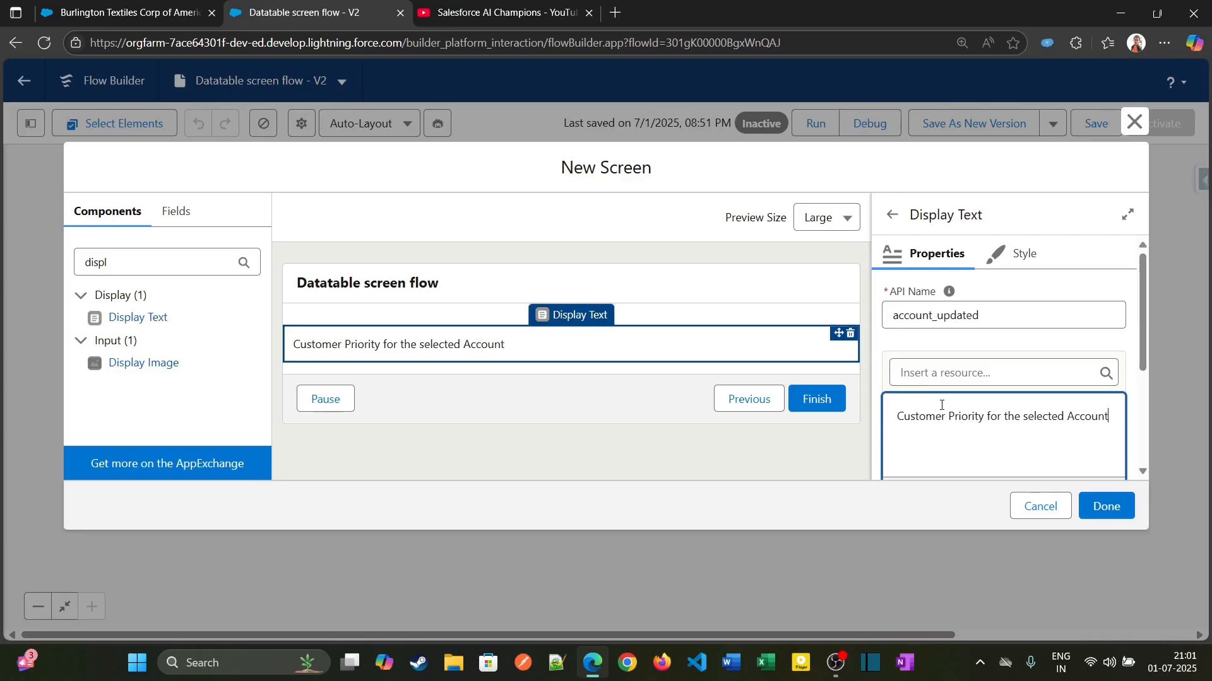
type(" has been Updated t")
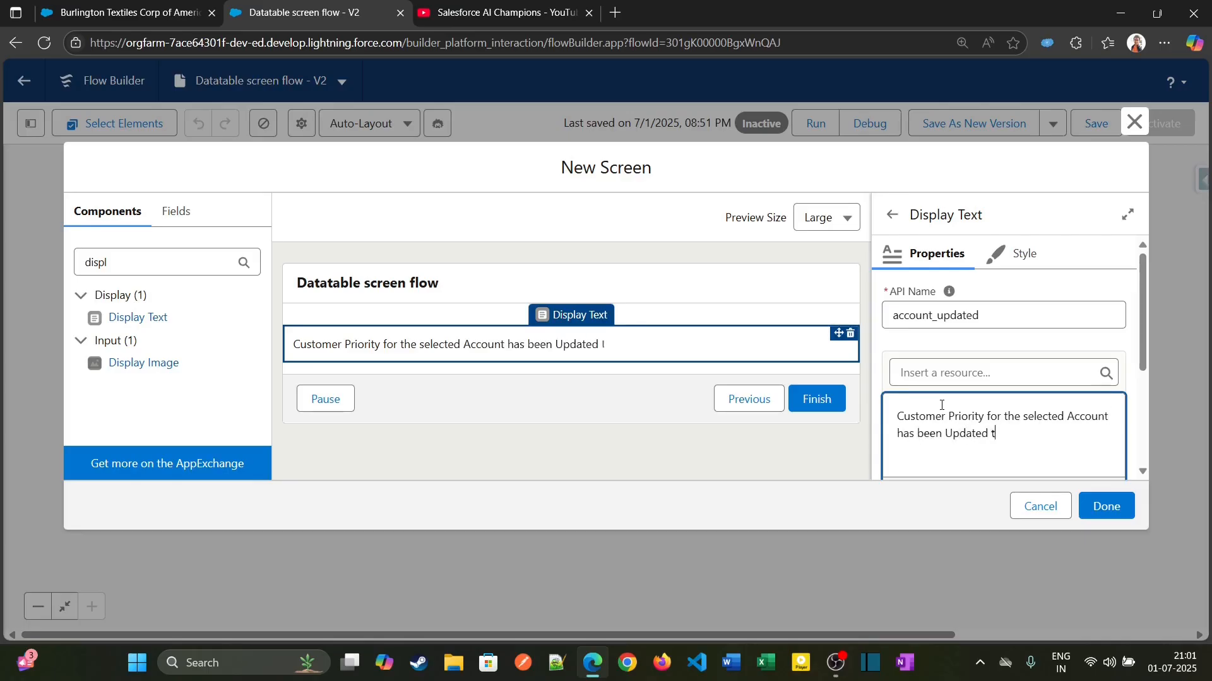
type("o Hiu")
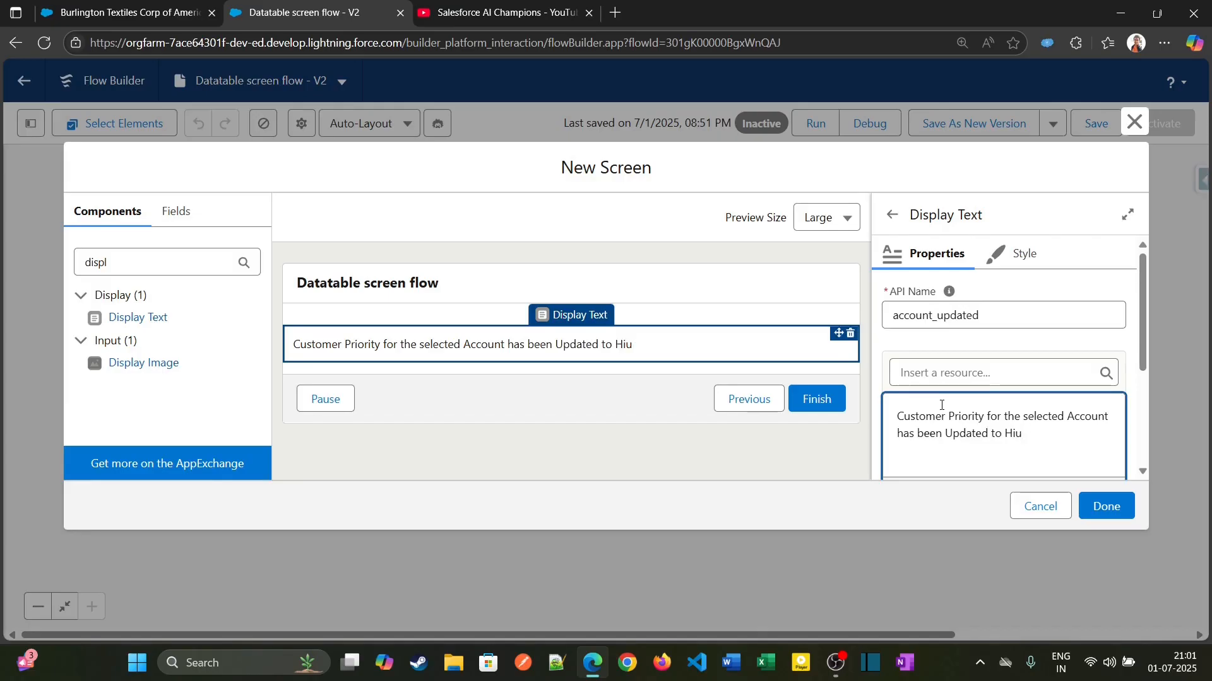
type("ggh@")
key("BackSpace")
- Set the font size of the whole display text message to 16
key("ctrl+a")
left_click_drag(1141, 341, 1145, 399)
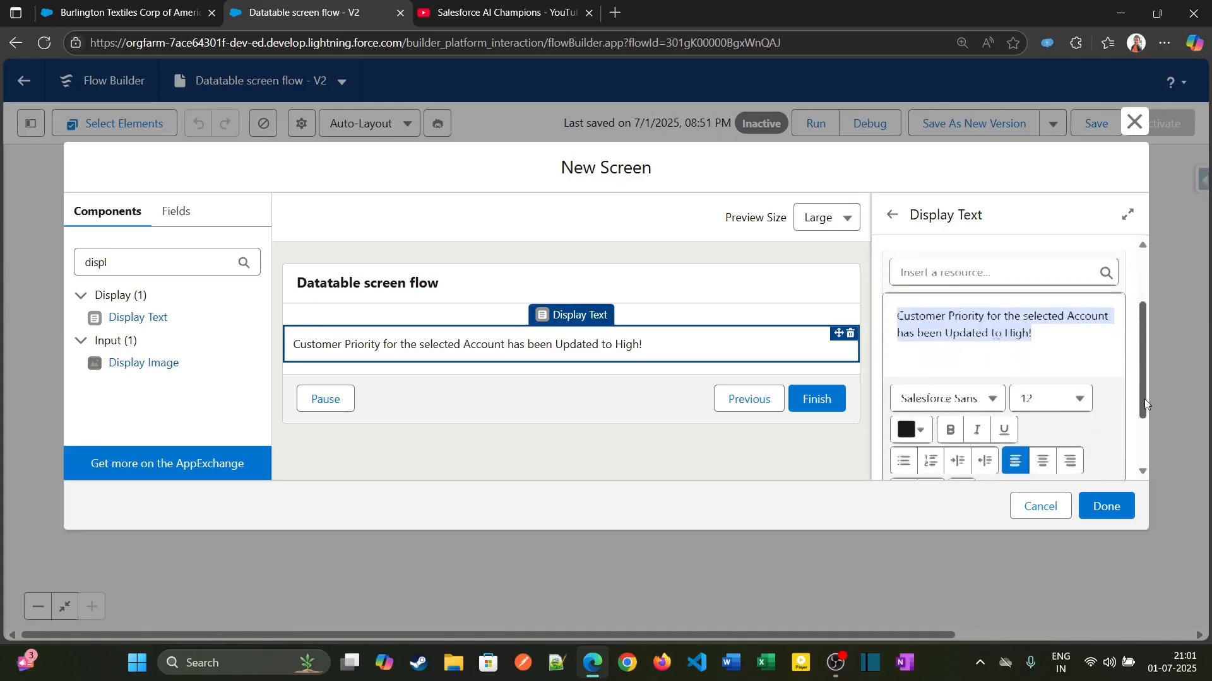
left_click(1035, 399)
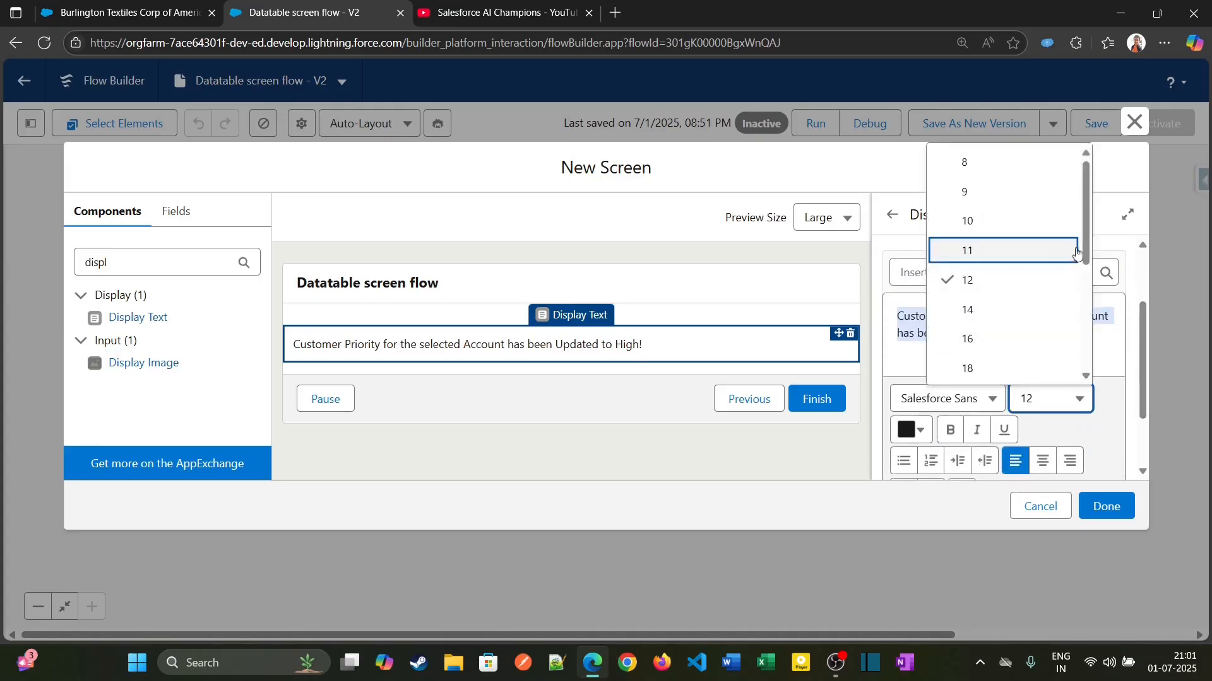
left_click_drag(1083, 252, 1086, 260)
left_click(1007, 348)
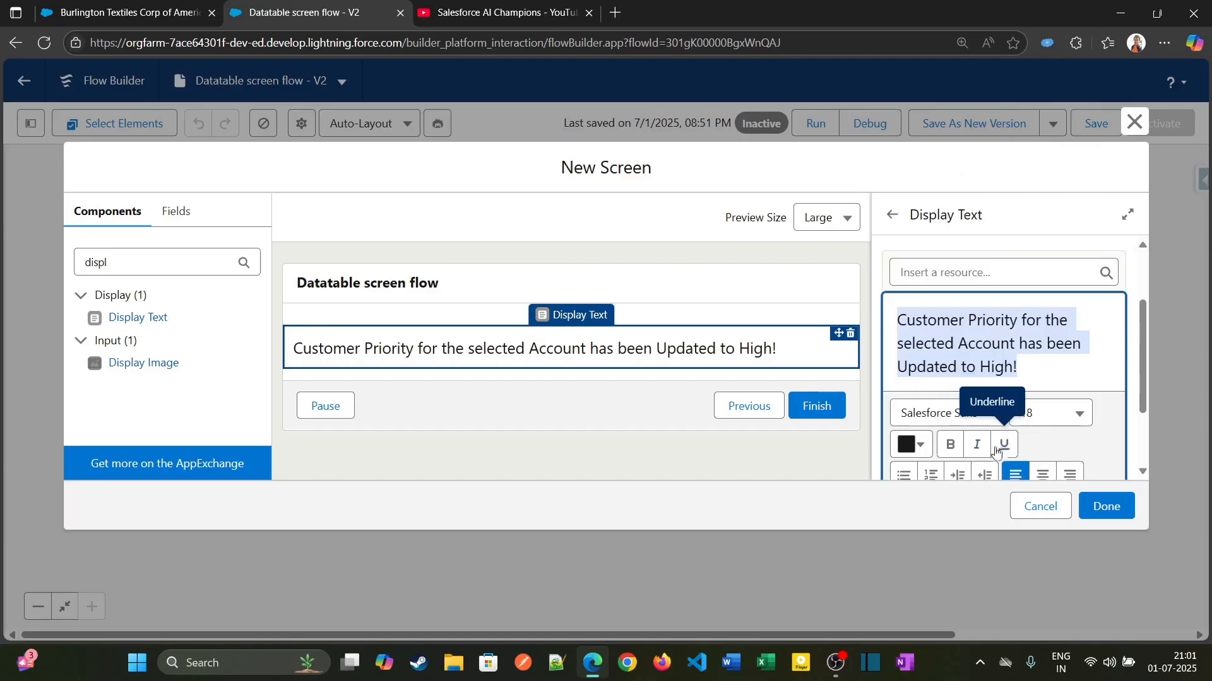
left_click_drag(1141, 376, 1144, 403)
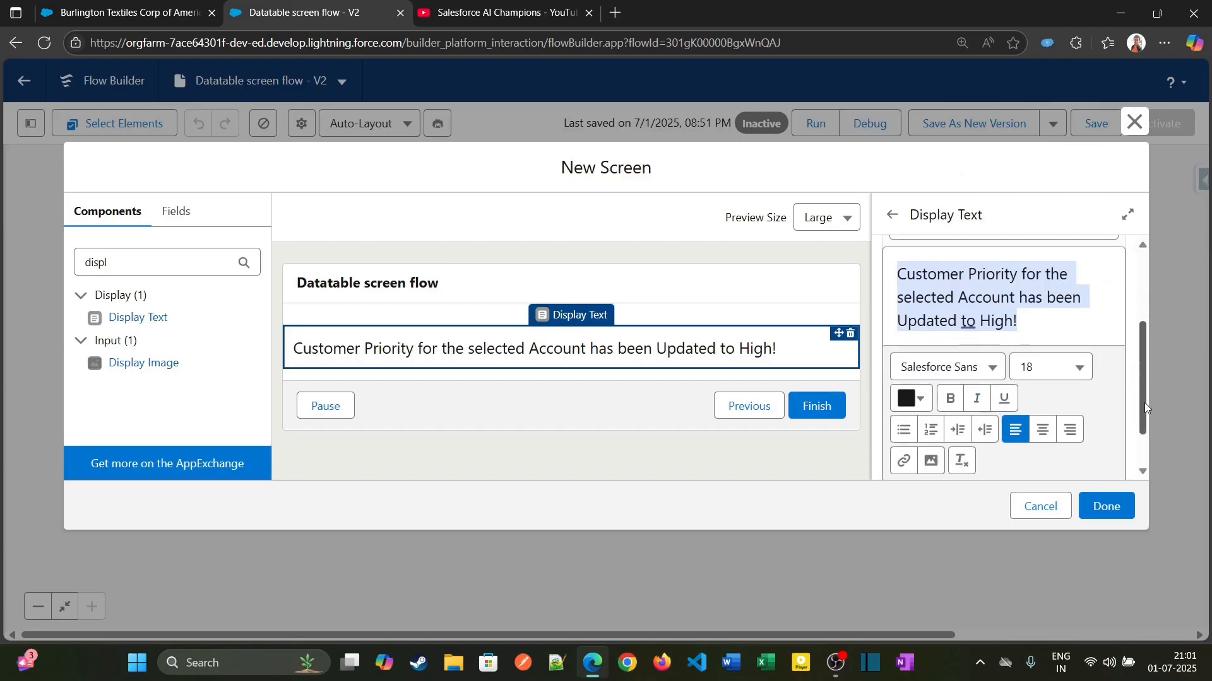
left_click(1050, 367)
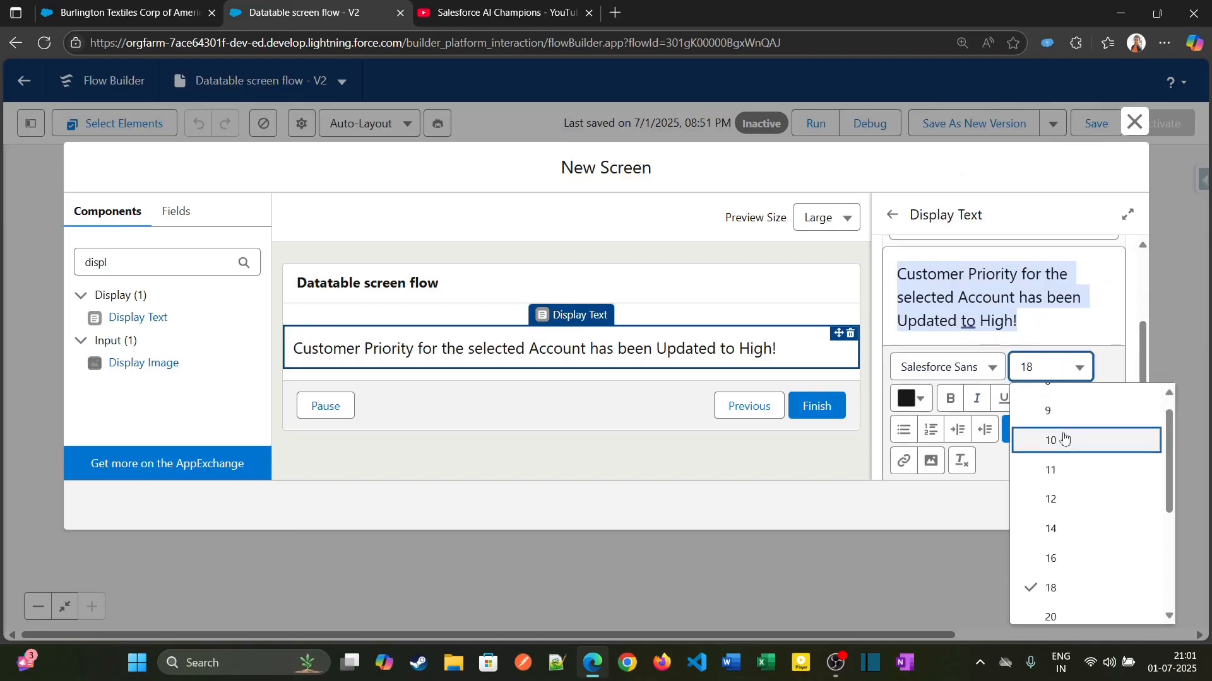
left_click(1068, 558)
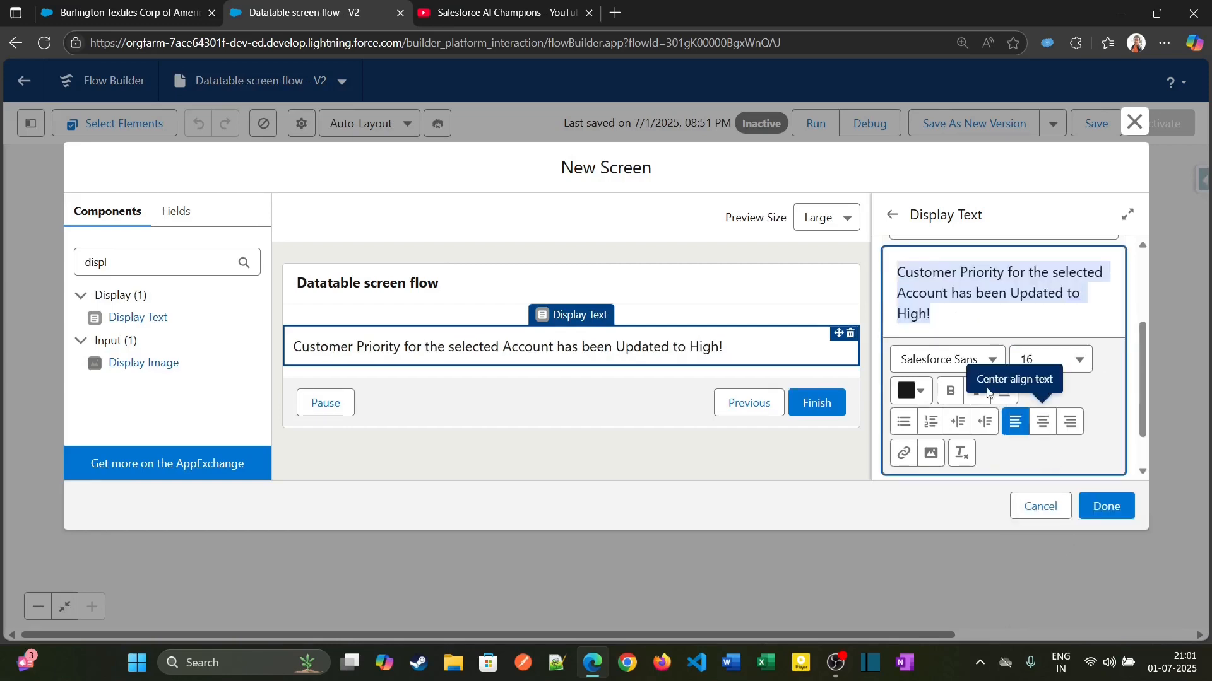
- Finish the Results screen element and save the flow
left_click(1106, 506)
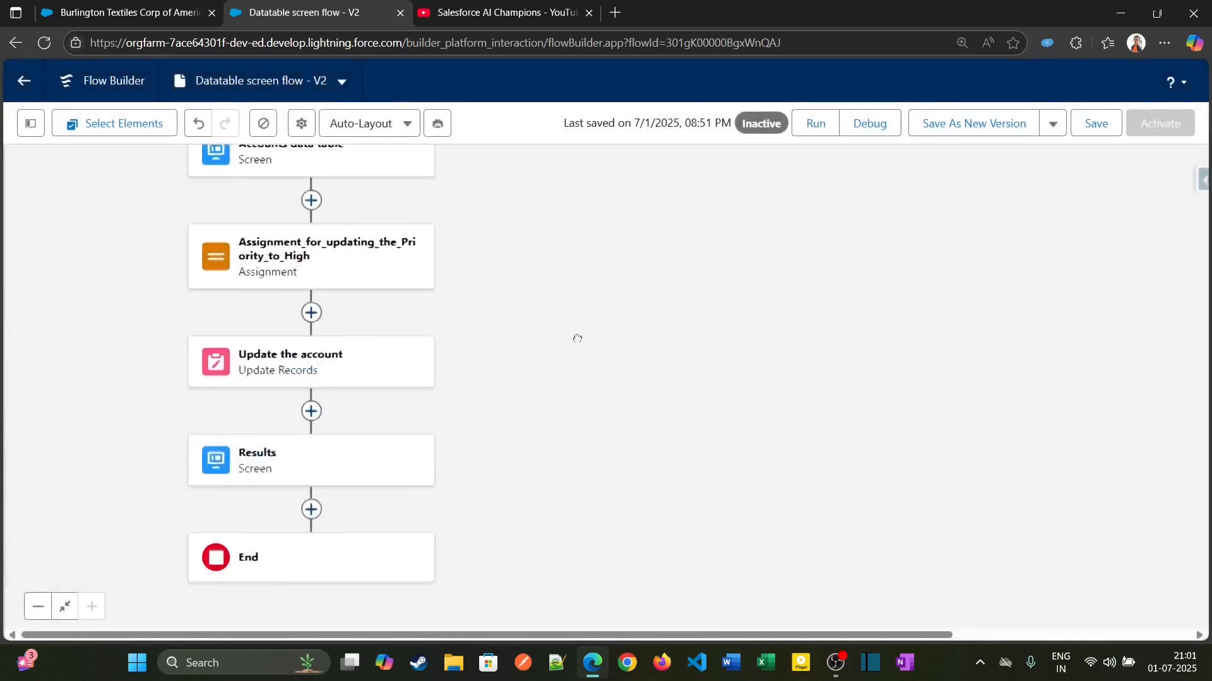
left_click_drag(578, 339, 681, 387)
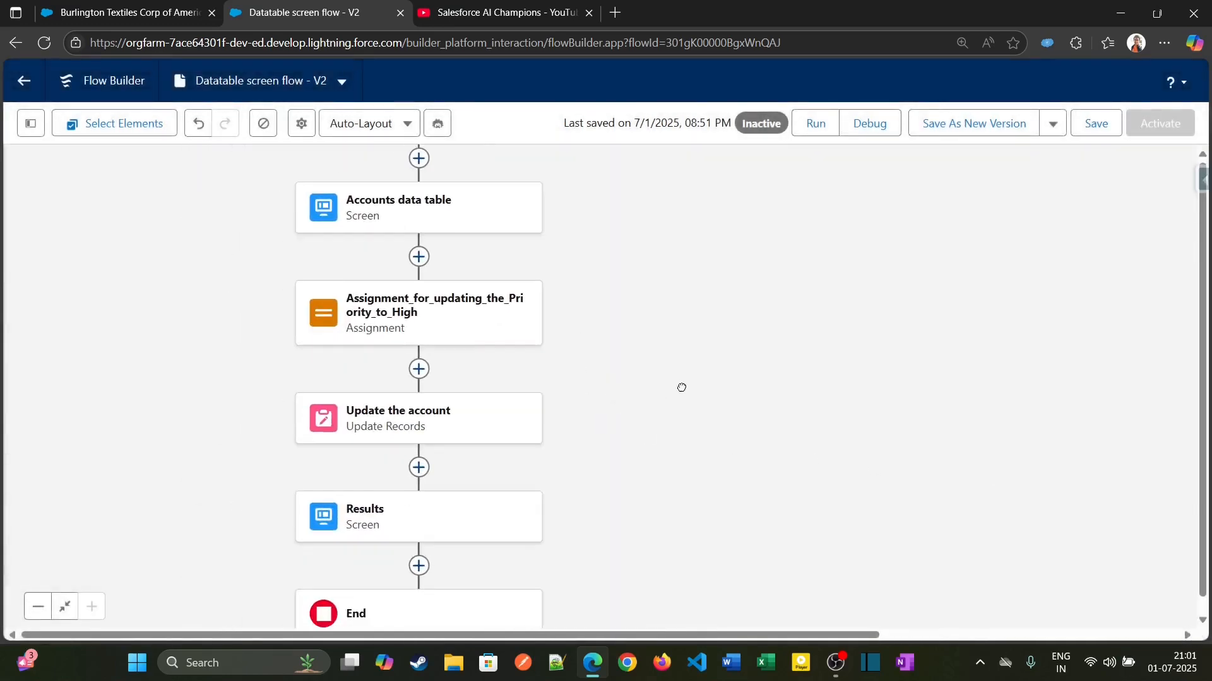
left_click(1095, 123)
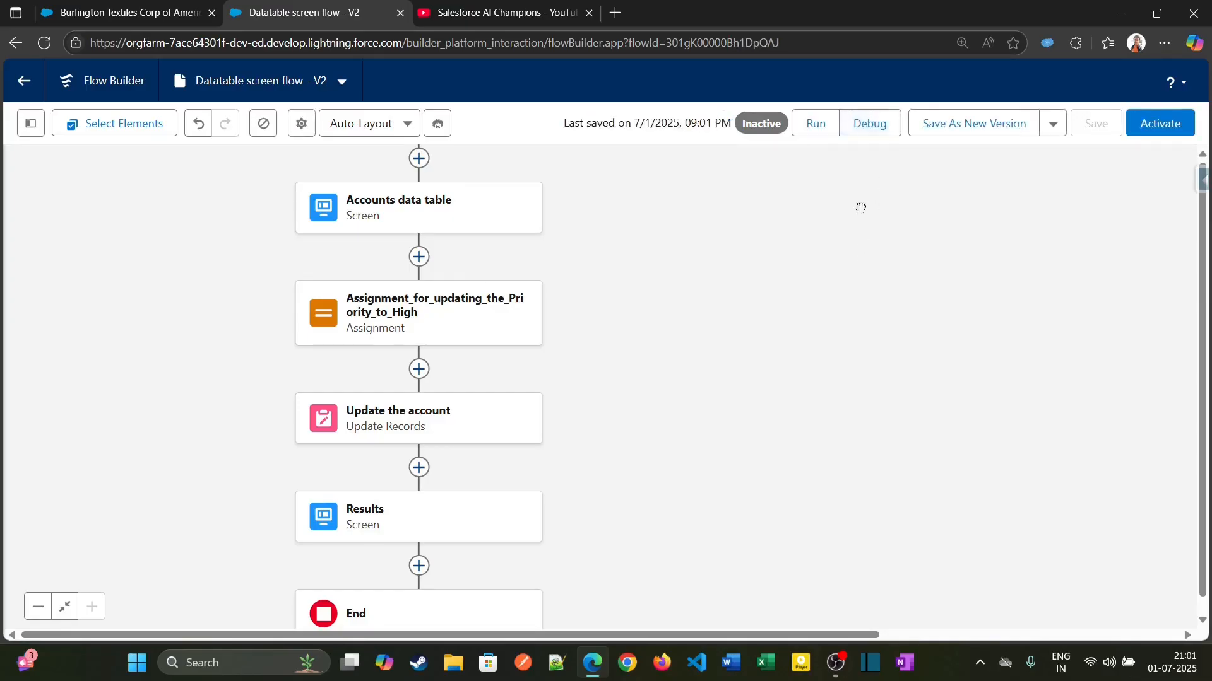
- Run the flow in debug mode and select the account in the Transportation industry in the data table
left_click(864, 135)
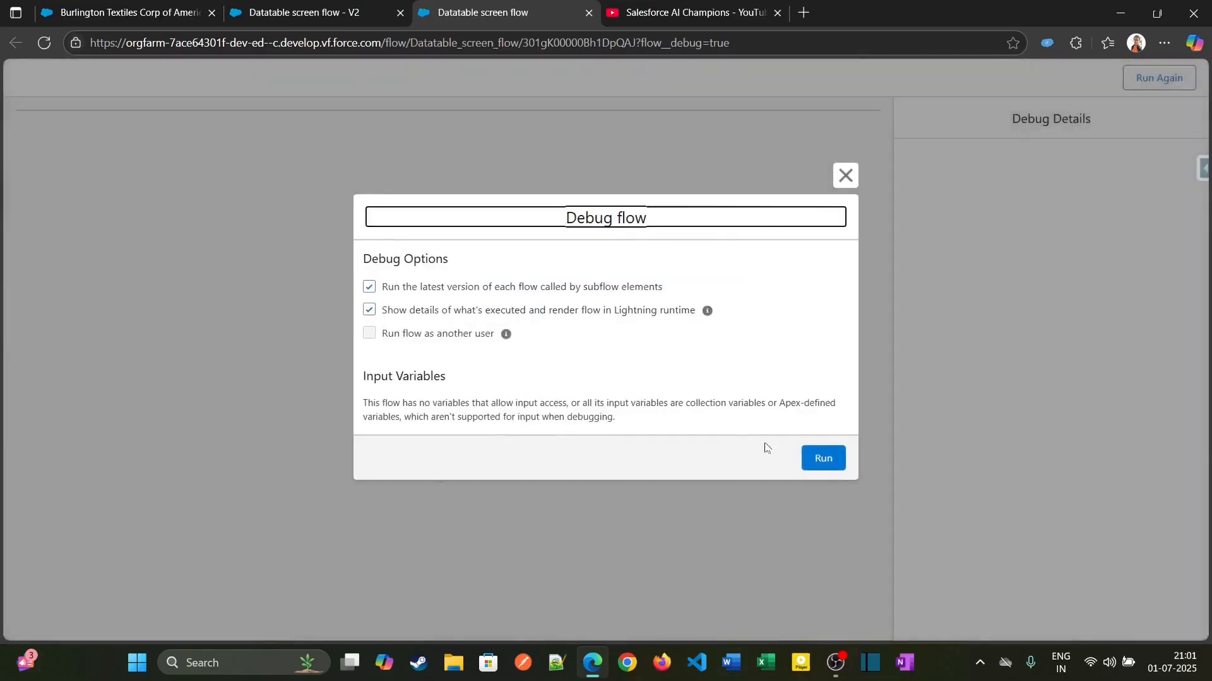
left_click(809, 462)
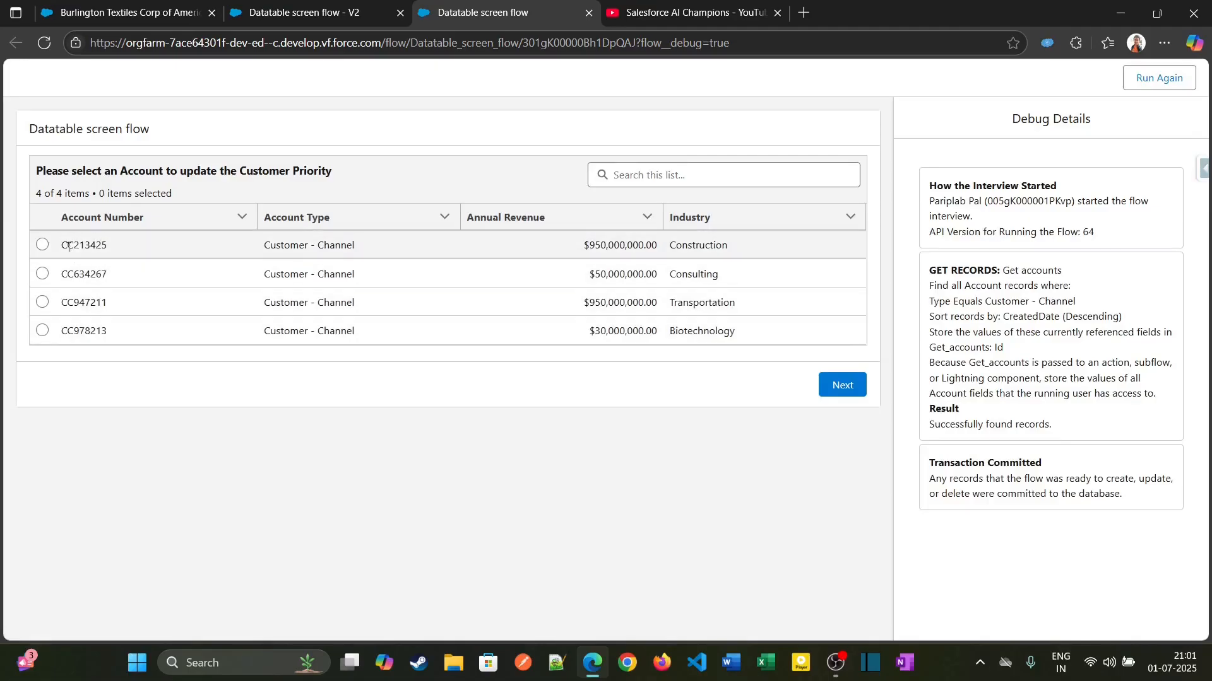
left_click(43, 303)
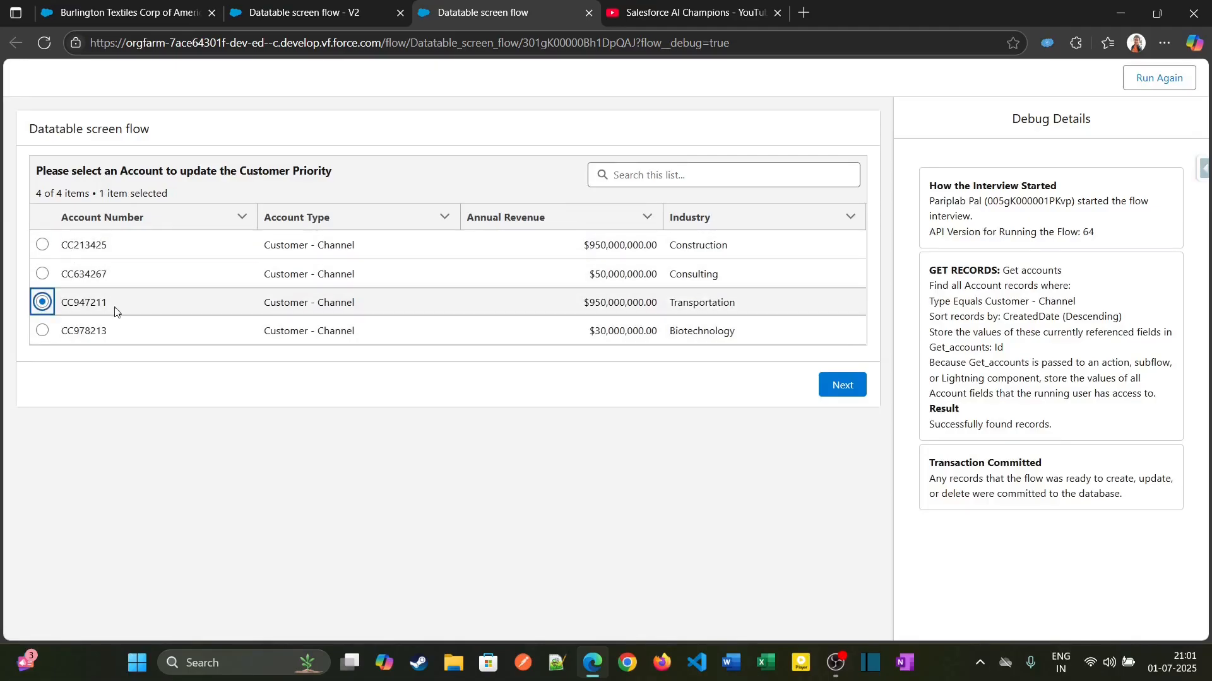
- Copy the selected row's account number, search Salesforce for it, and open the matching account record
left_click_drag(116, 311, 57, 308)
key("ctrl+c")
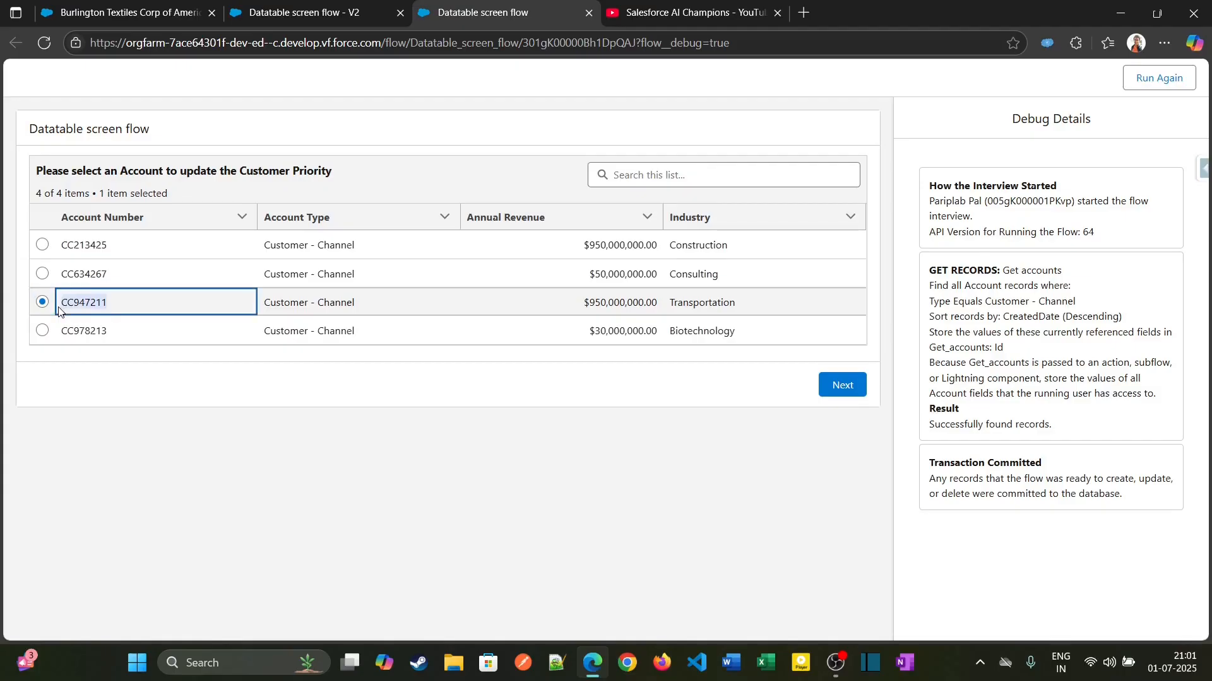
left_click(105, 6)
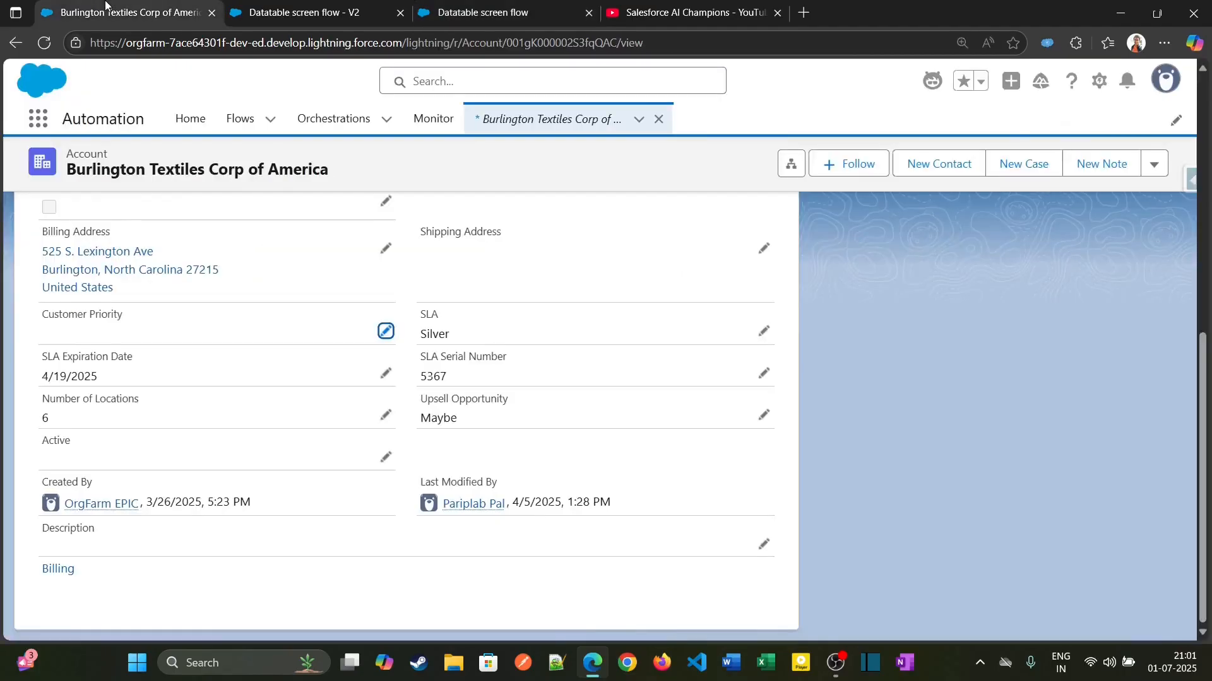
left_click(461, 88)
key("ctrl+v")
key("Return")
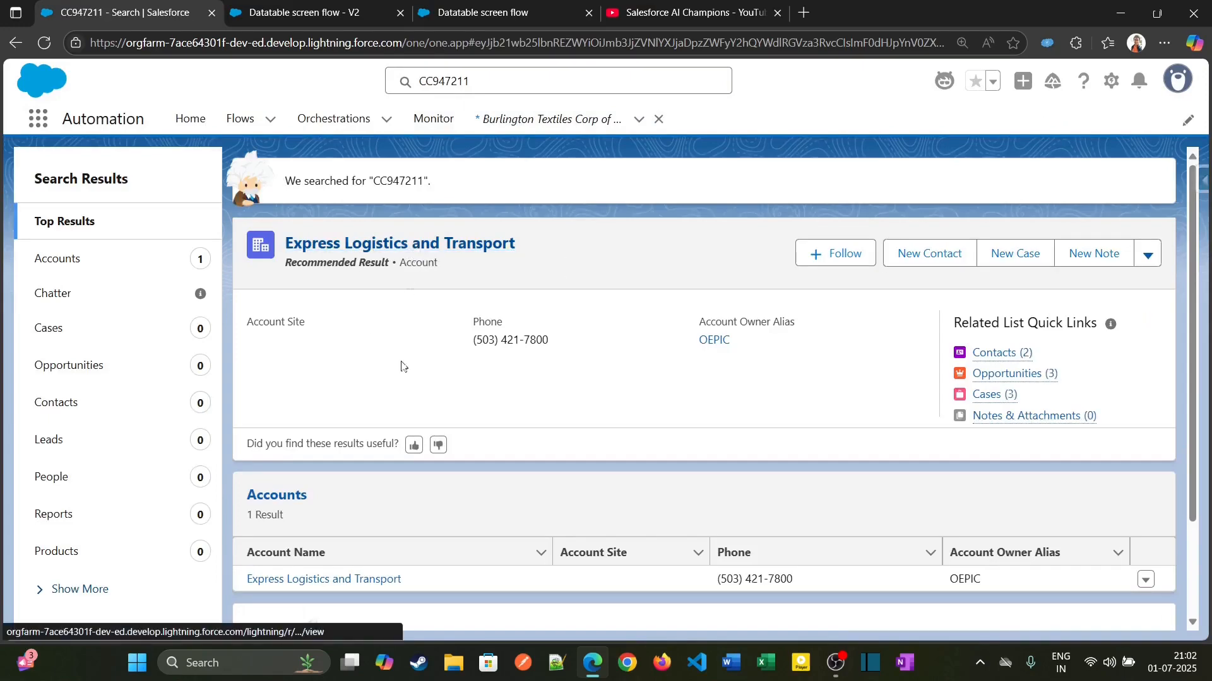
left_click(429, 245)
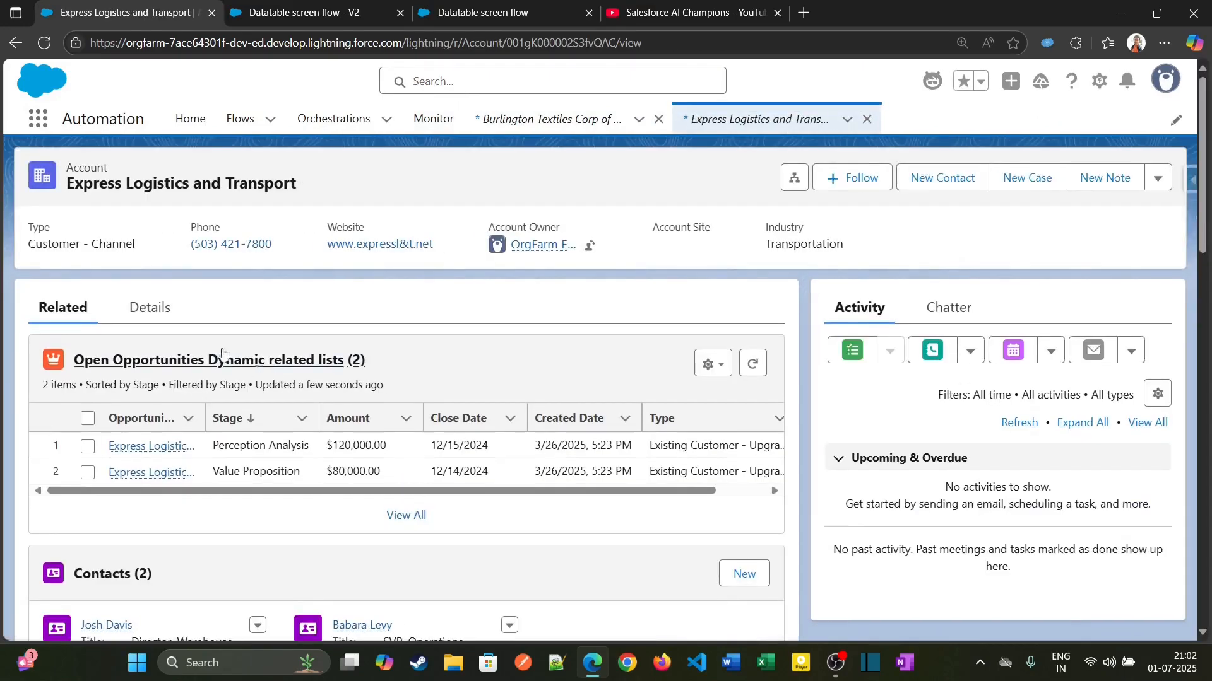
- Check the Customer Priority field in the details of the Express Logistics and Transport account
left_click(161, 313)
key("ctrl+f")
key("ctrl+v")
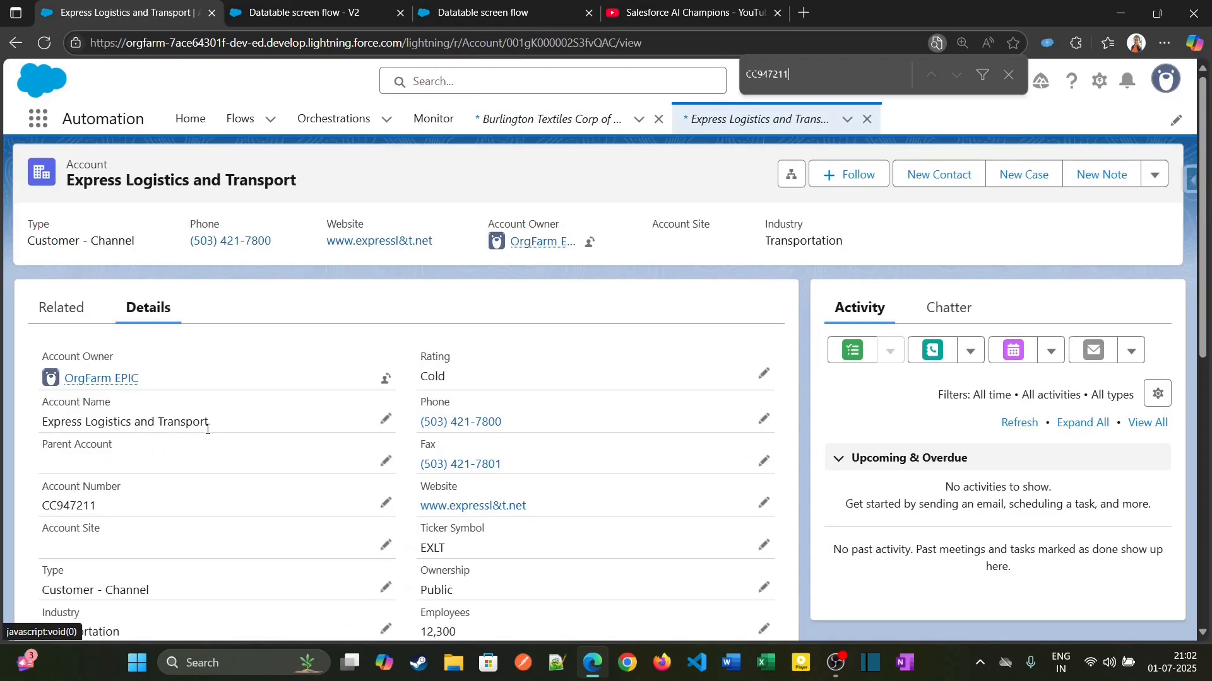
scroll(127, 508, "down", 7)
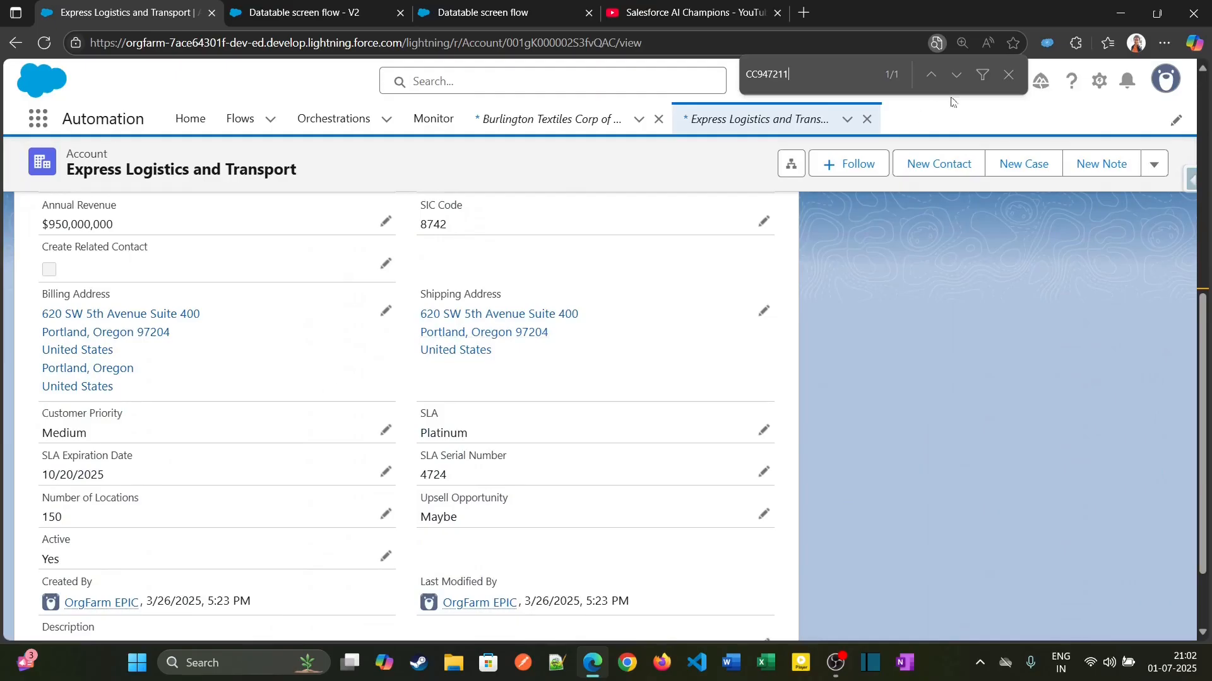
left_click(1012, 73)
left_click_drag(101, 416, 136, 423)
- Return to the debug run and advance the flow past the data table with the Transportation account selected
left_click(549, 13)
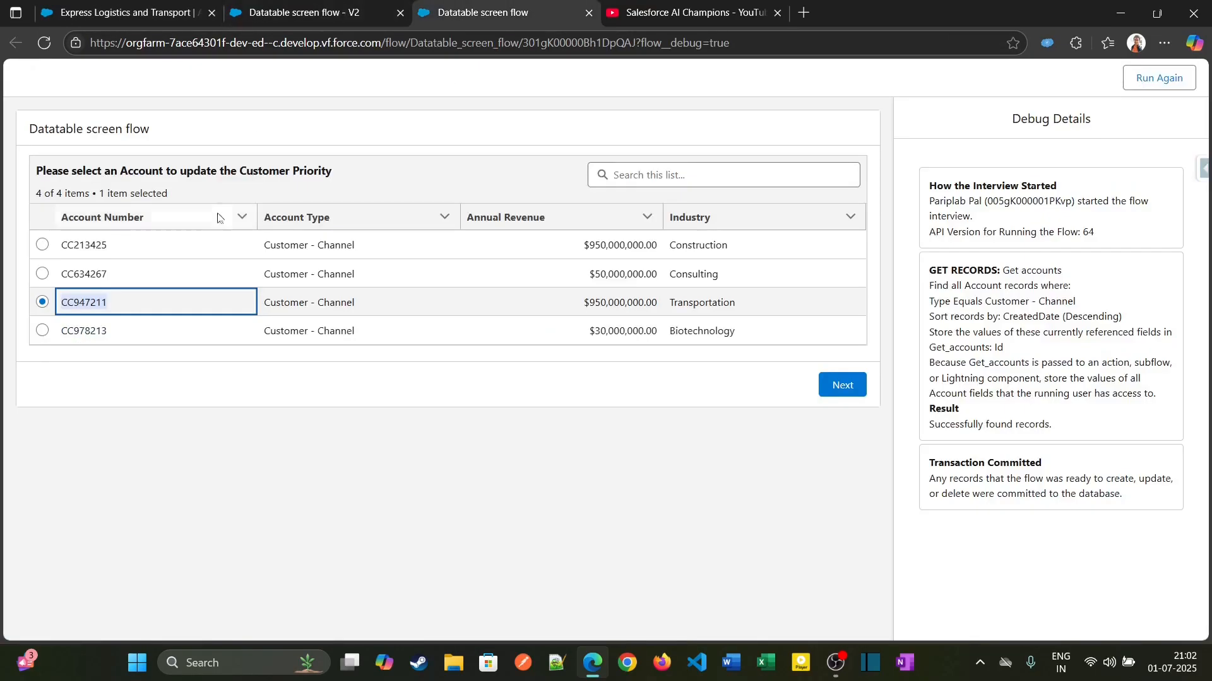
left_click(126, 13)
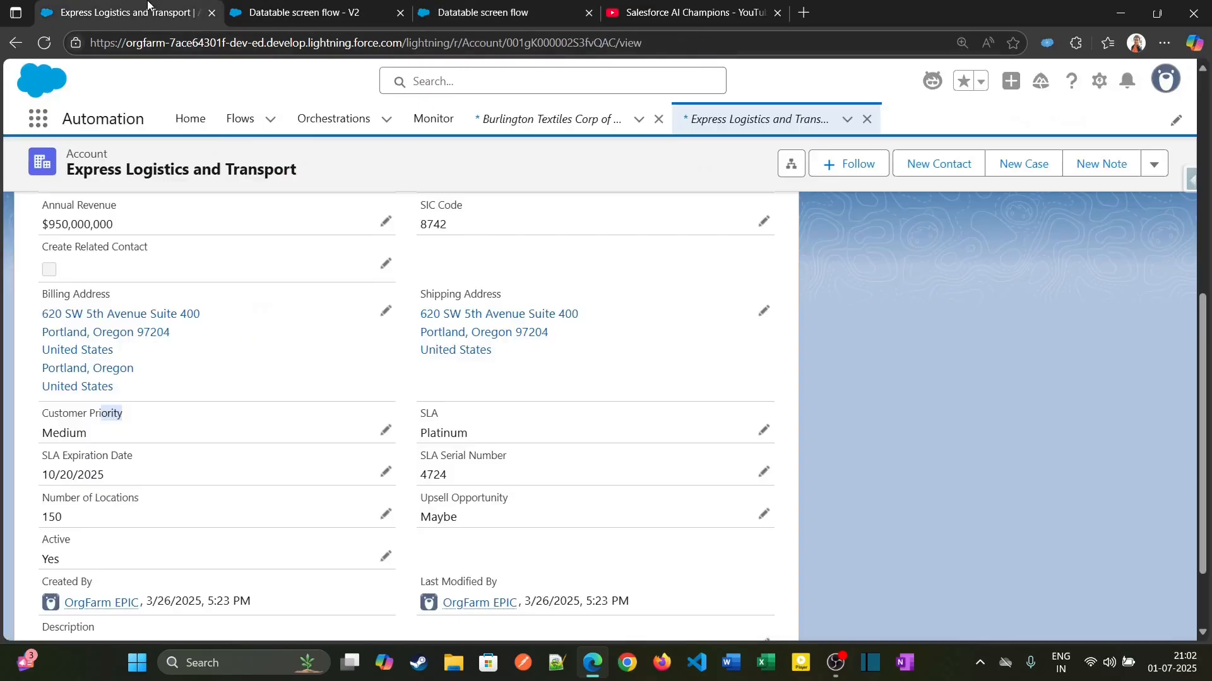
left_click(447, 16)
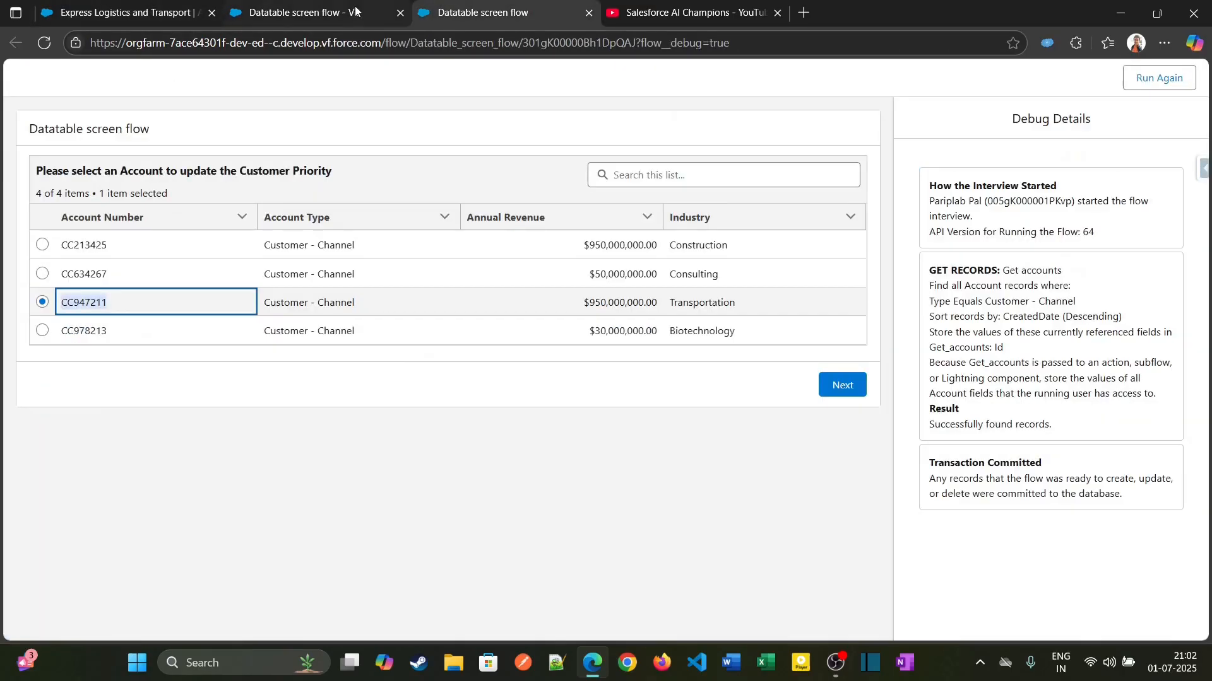
left_click(839, 387)
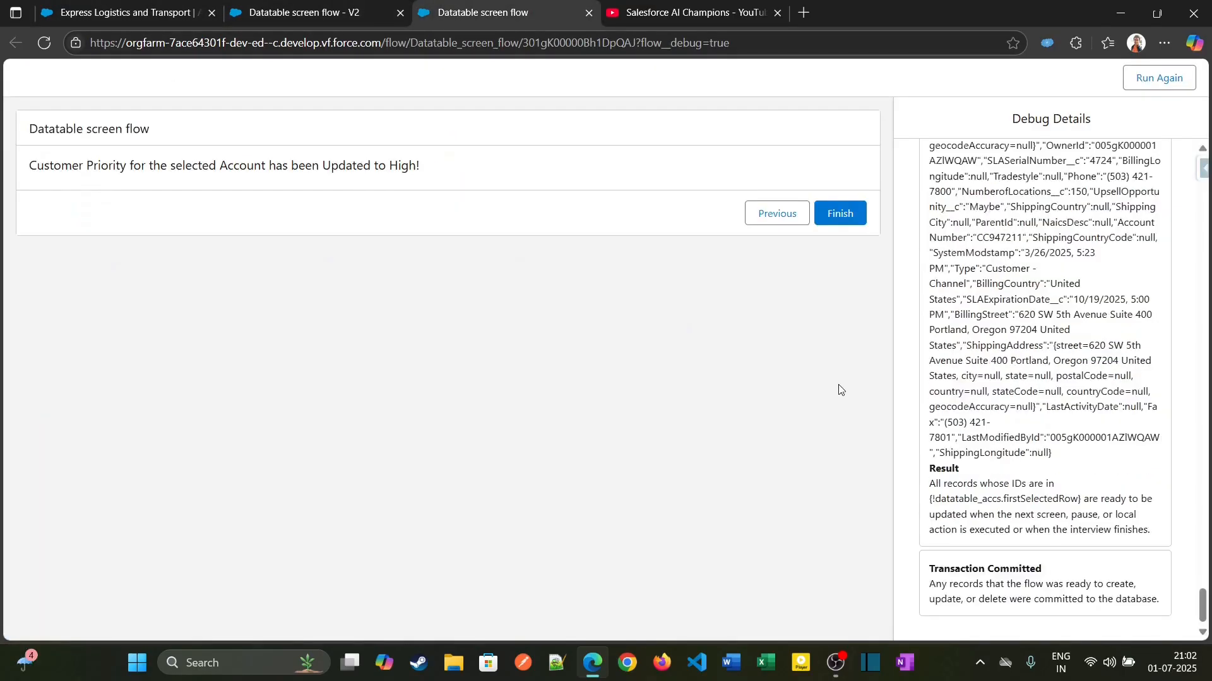
- Examine the confirmation message and the assignment and Update Records entries in the debug details for the Customer Priority value
left_click_drag(39, 166, 469, 182)
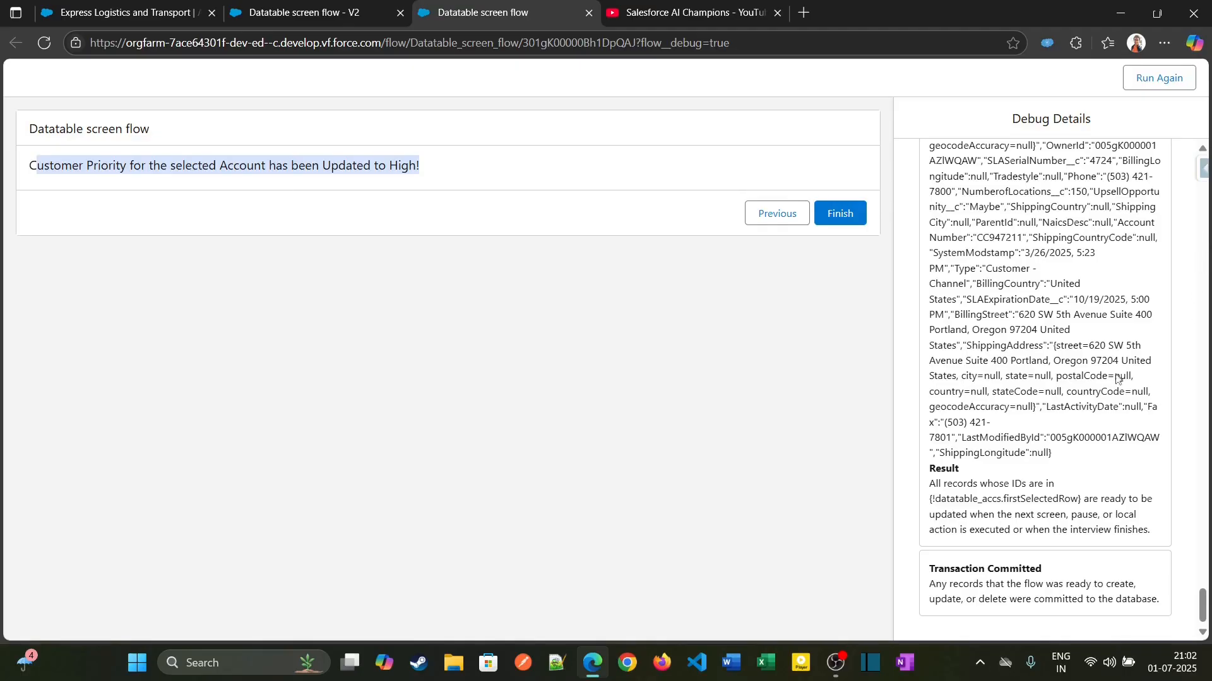
scroll(931, 392, "up", 10)
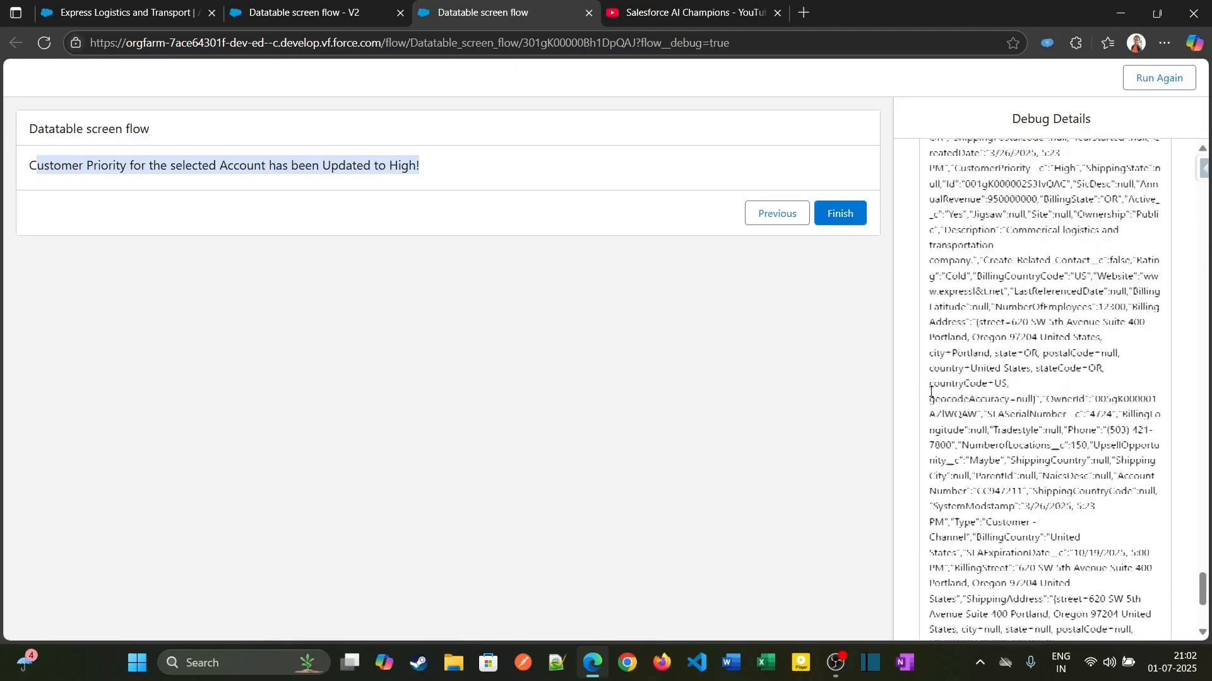
scroll(931, 392, "up", 3)
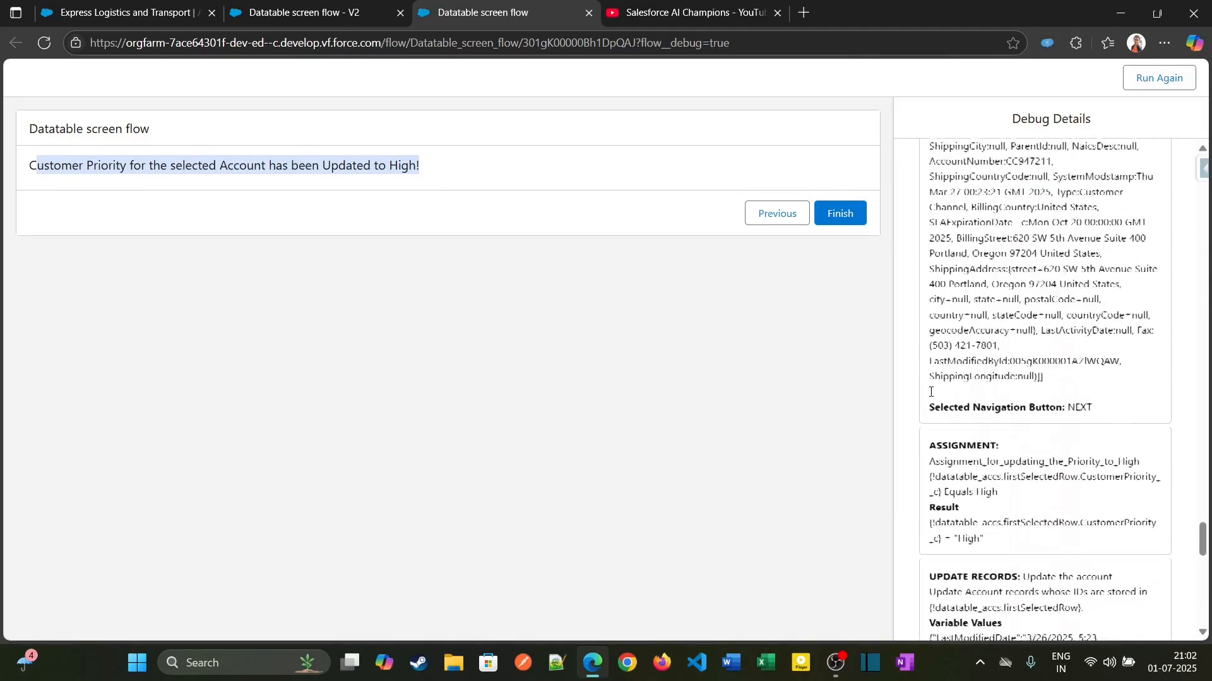
scroll(932, 396, "down", 2)
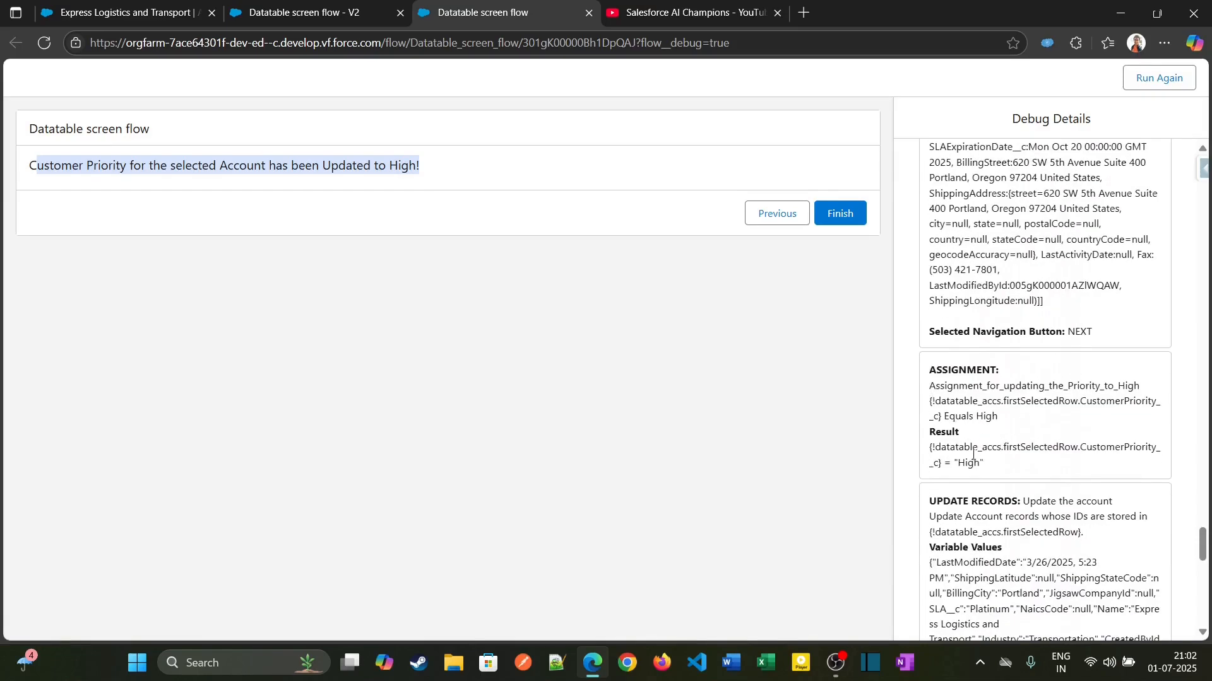
left_click_drag(935, 447, 1155, 445)
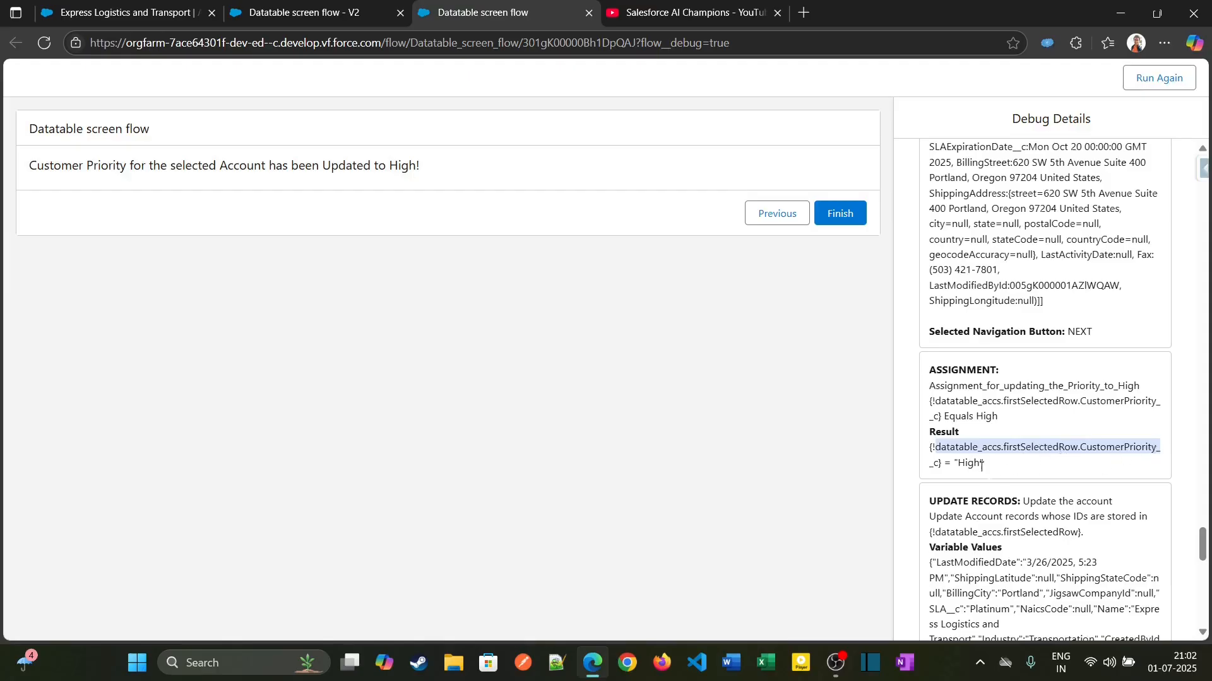
left_click_drag(959, 464, 978, 465)
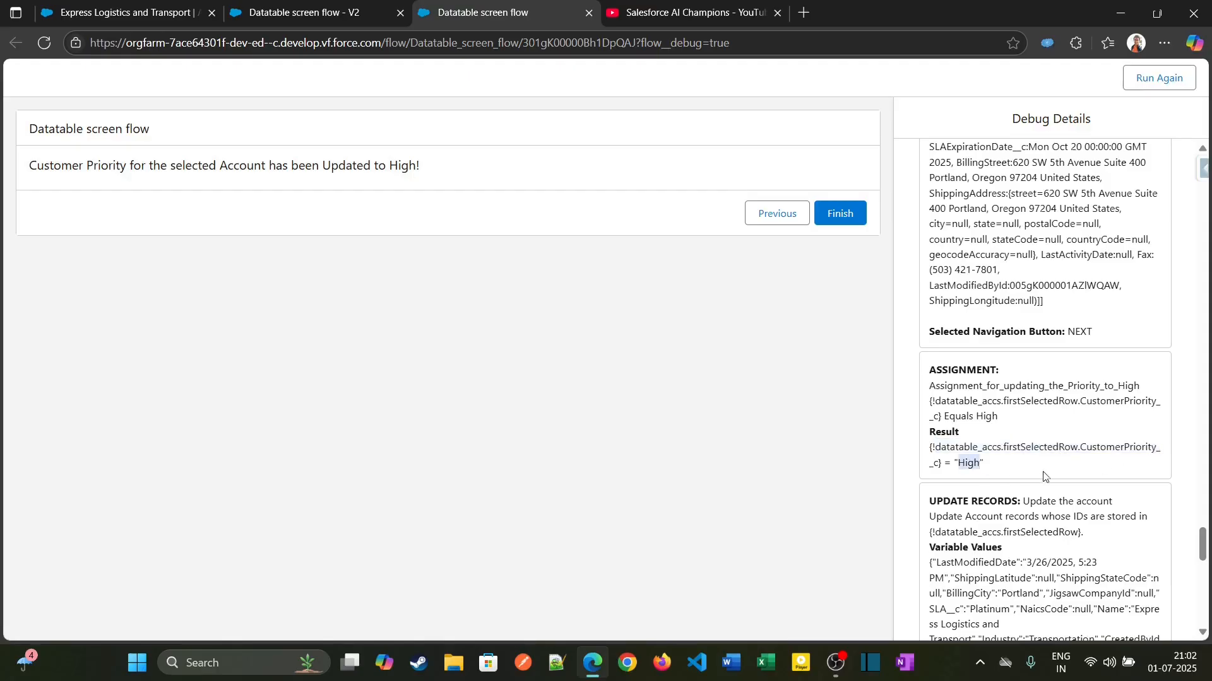
scroll(1044, 477, "down", 7)
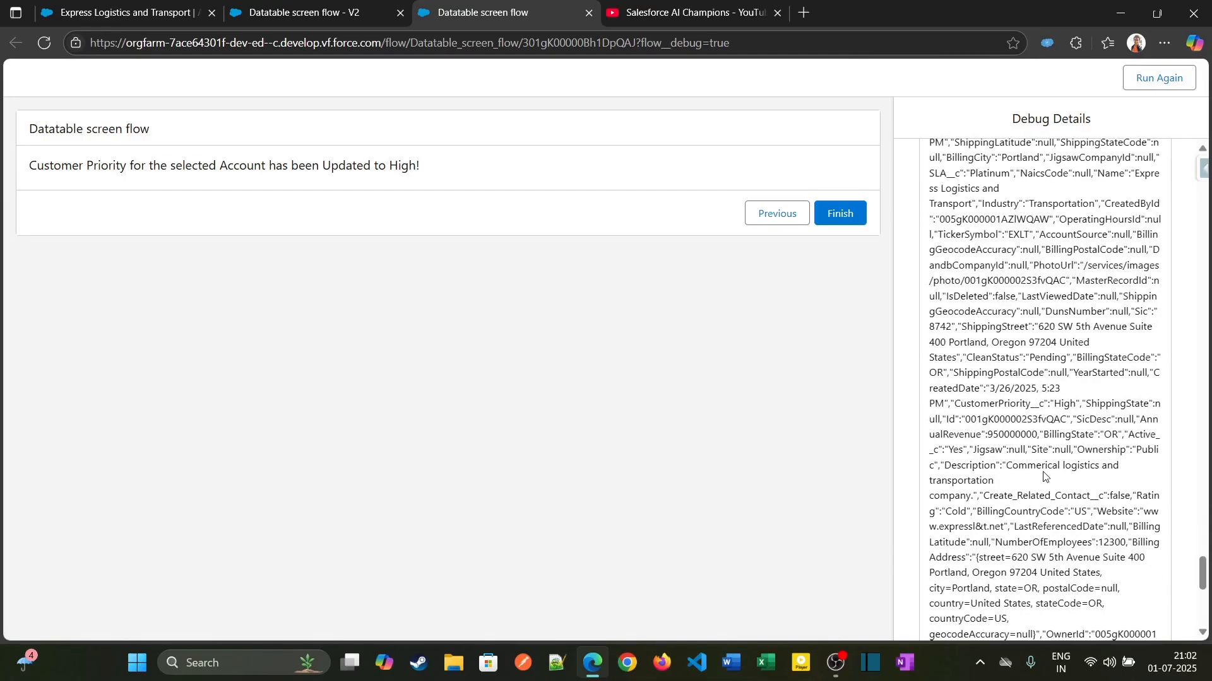
- Search the debug details for "priority" and highlight the CustomerPriority__c entry in the Update Records values
scroll(1043, 477, "down", 3)
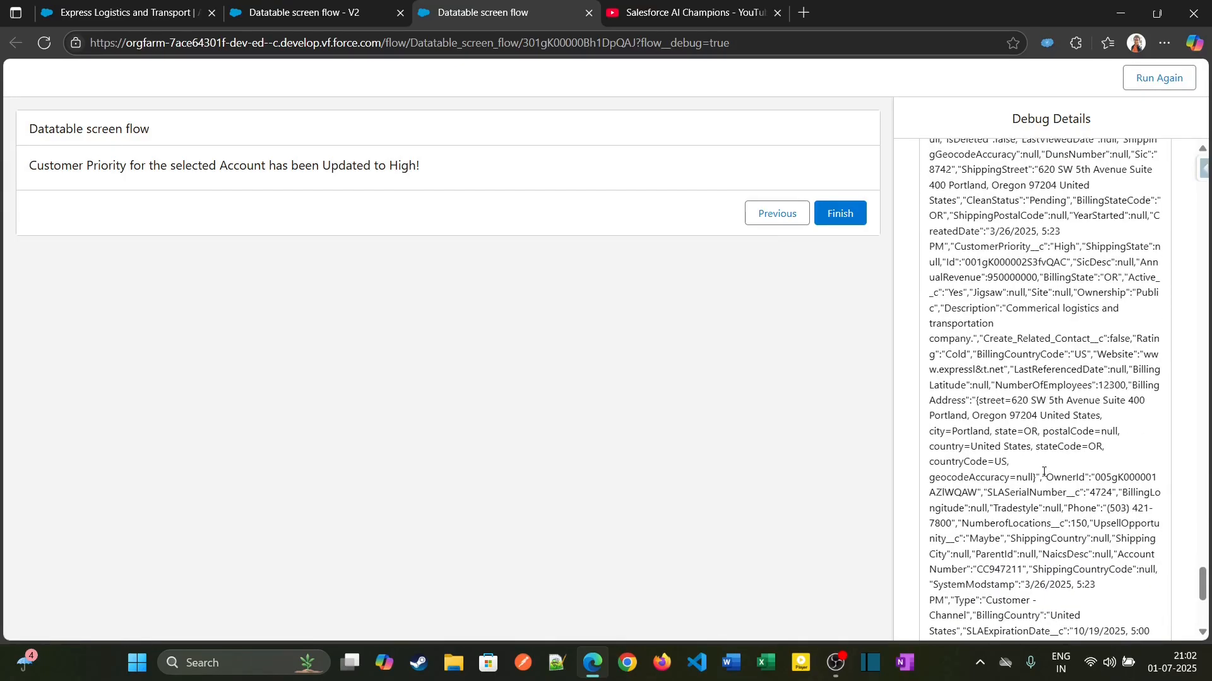
key("ctrl+f")
type("pr")
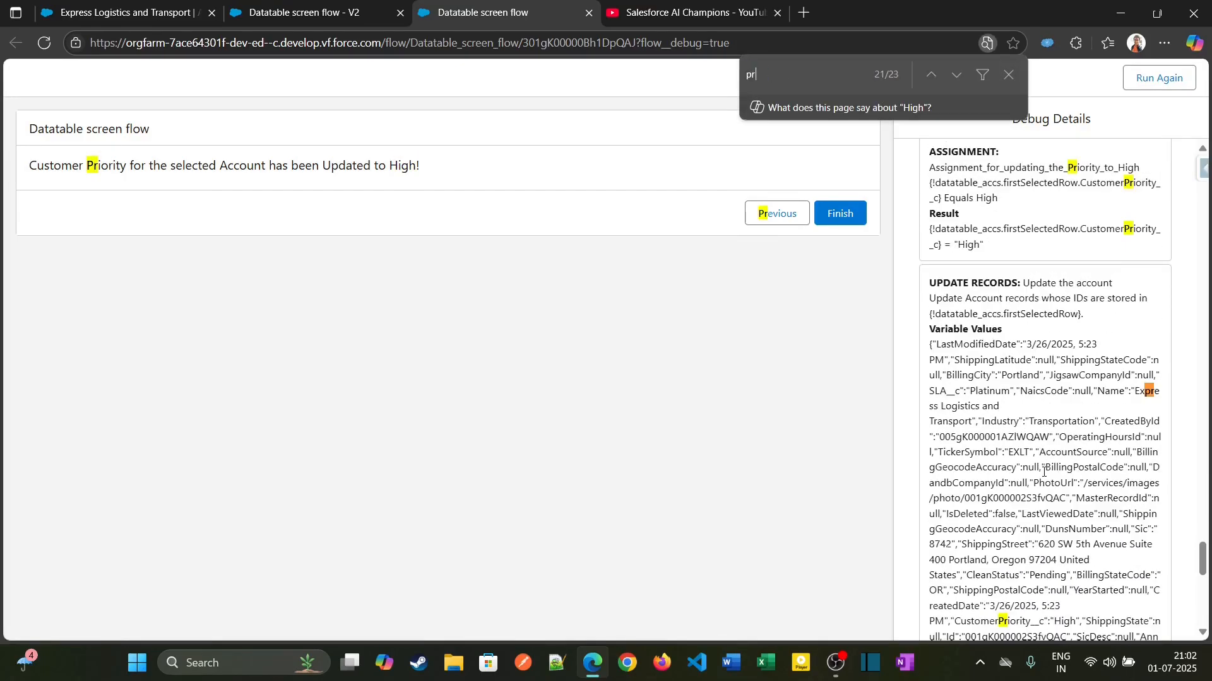
type("iority")
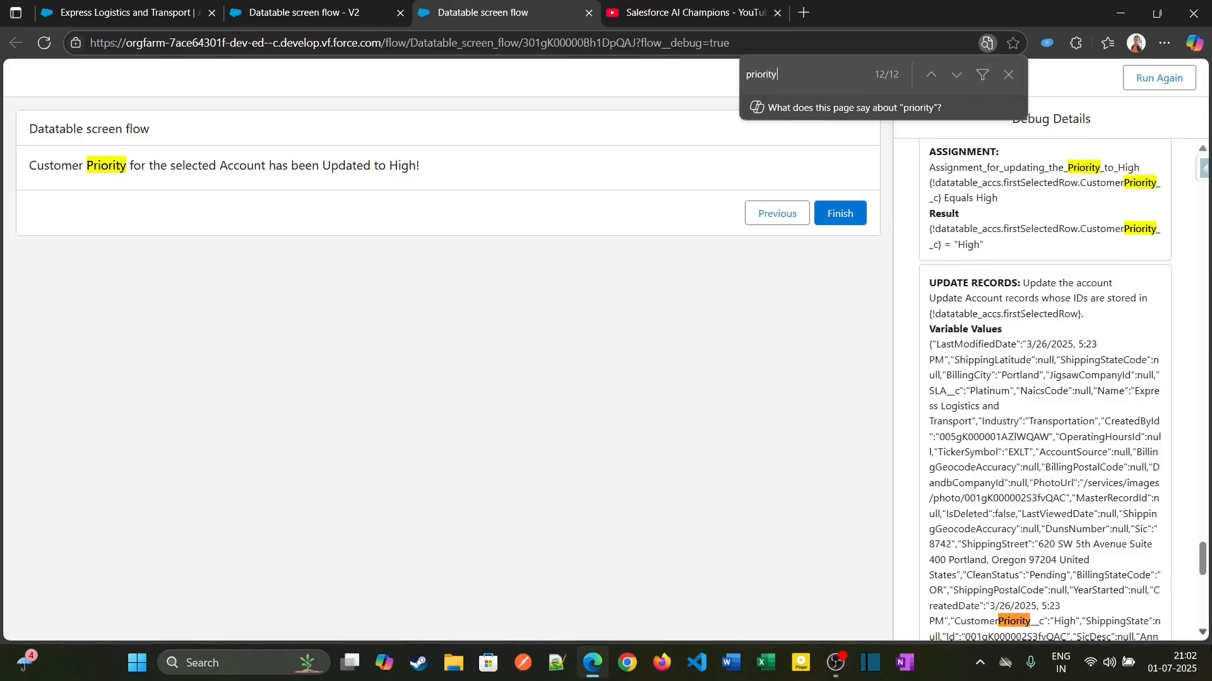
scroll(1082, 567, "down", 1)
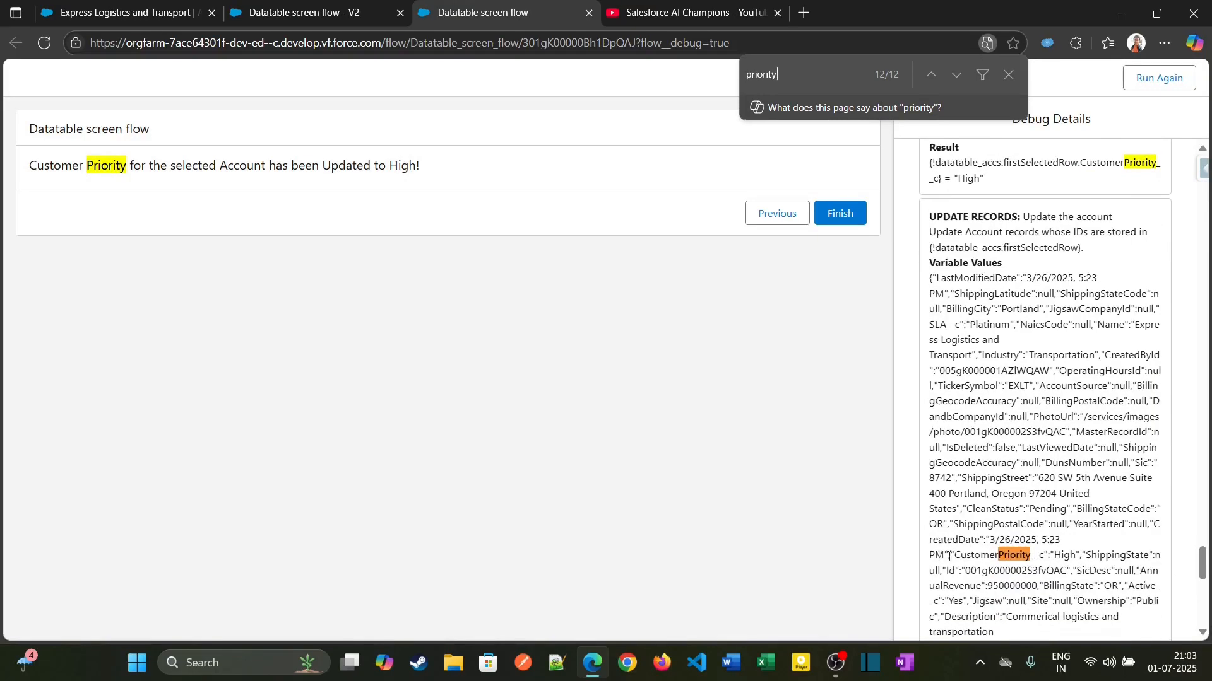
left_click_drag(954, 558, 1078, 553)
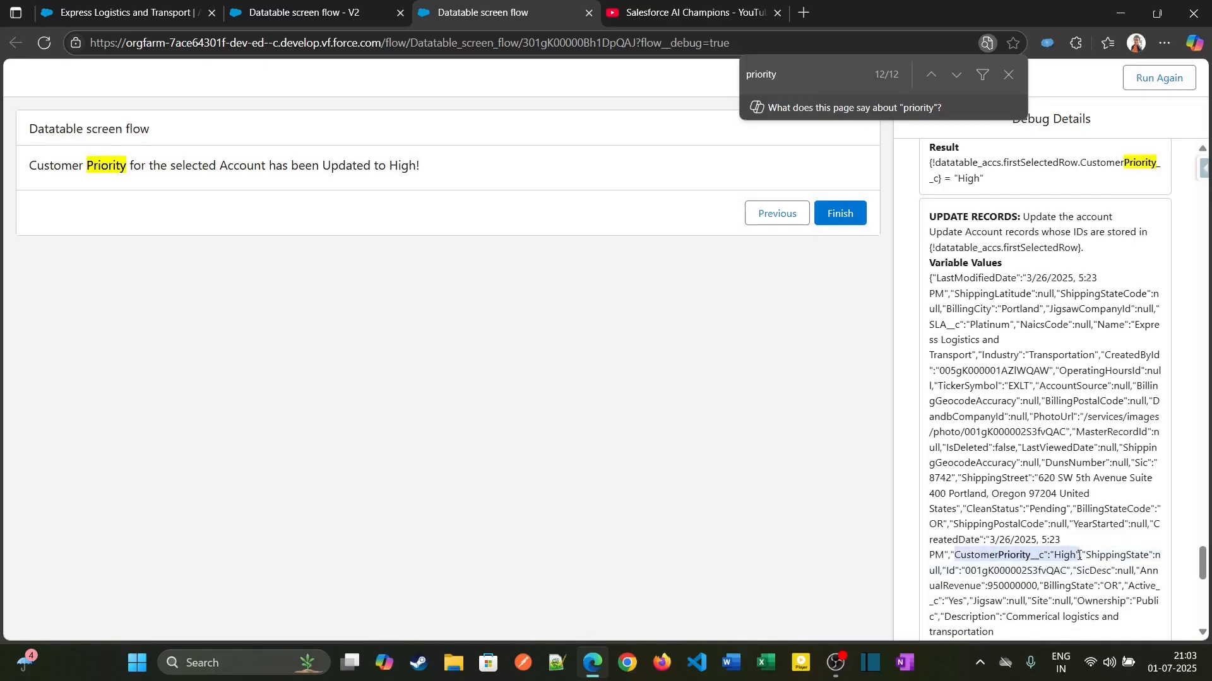
scroll(1079, 555, "down", 1)
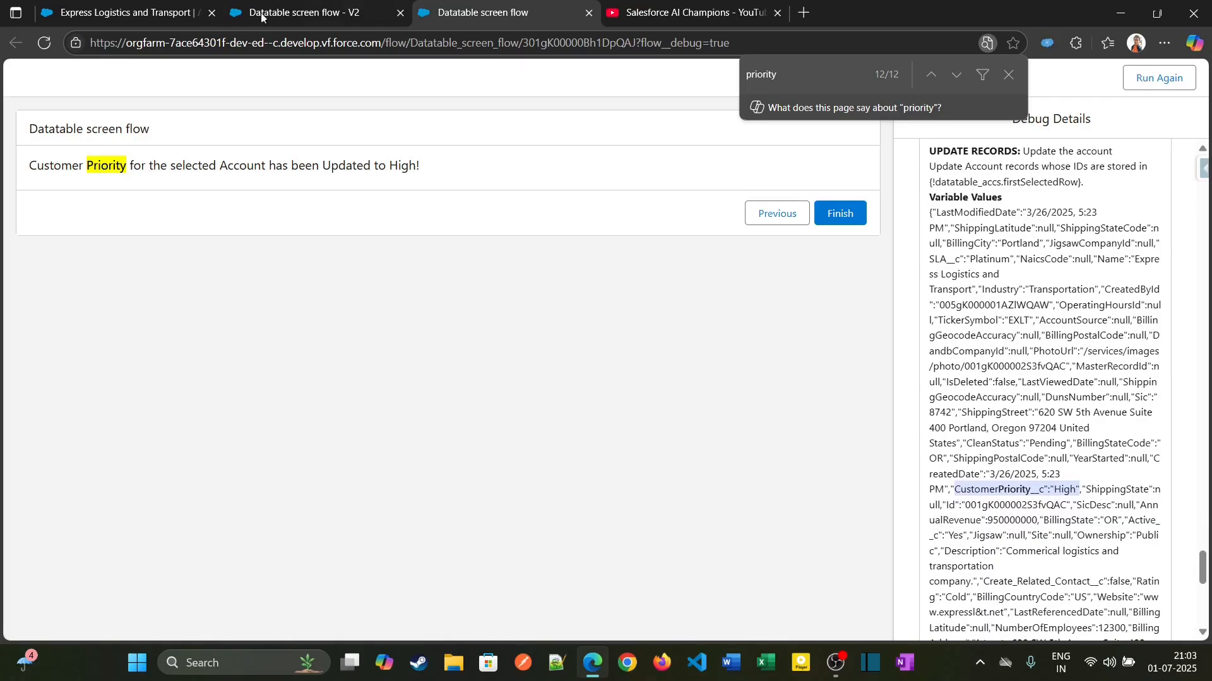
- Reload the Express Logistics and Transport account record and check the Customer Priority field in its details
left_click(261, 17)
left_click(119, 14)
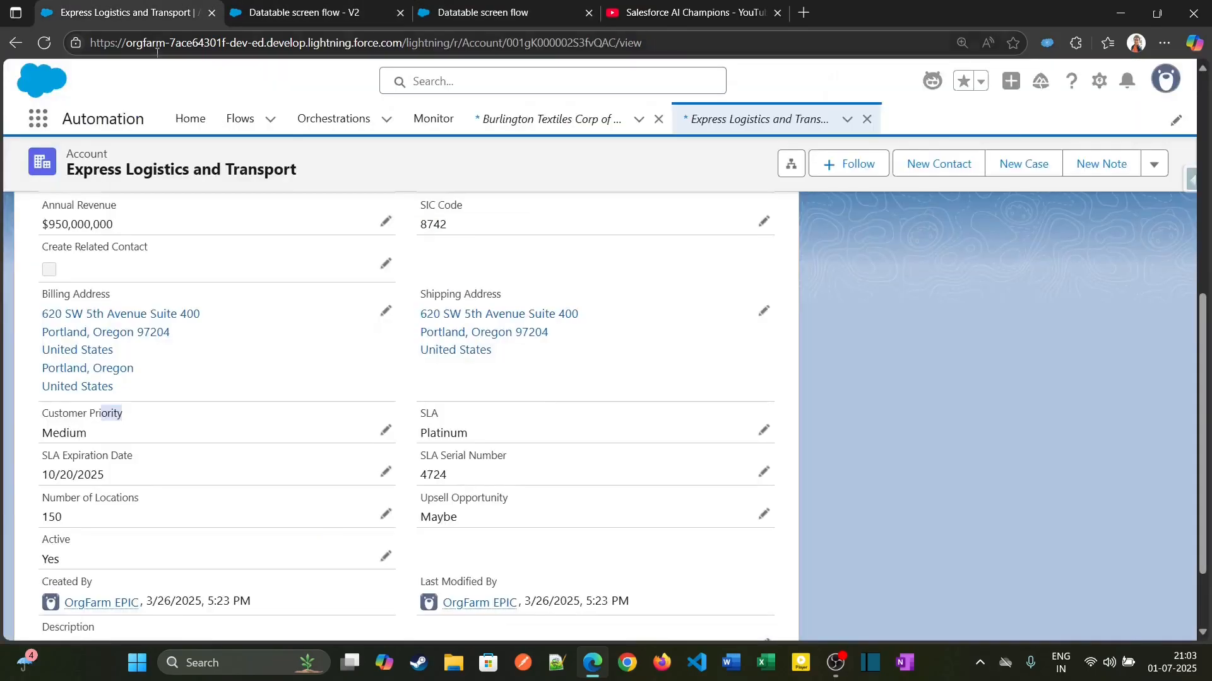
left_click(54, 44)
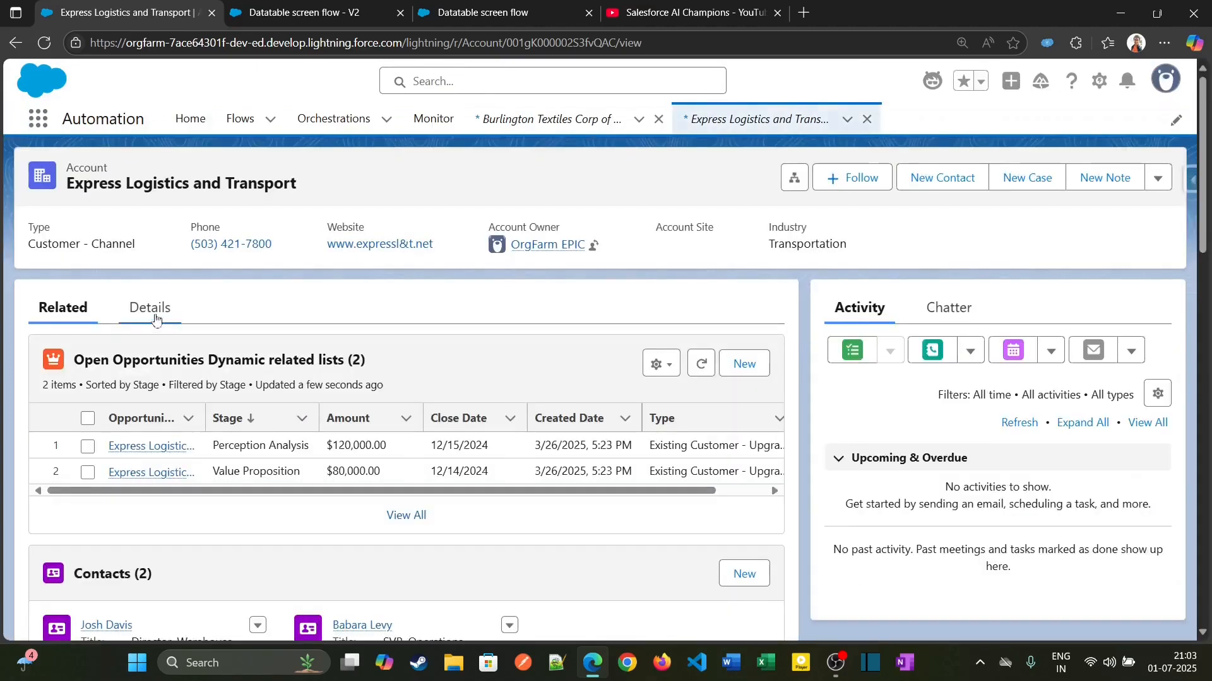
left_click(156, 319)
scroll(175, 458, "down", 7)
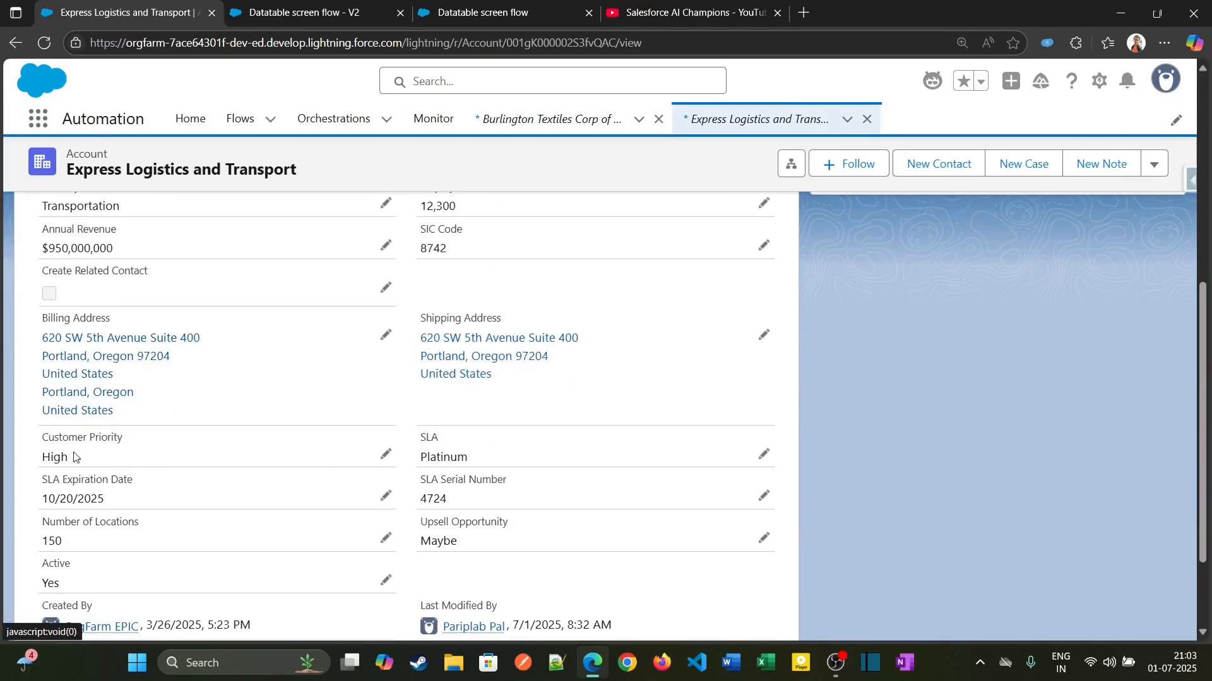
- Return to the flow canvas, start a debug run, and try selecting different accounts one by one, finishing with the Transportation account
left_click(357, 6)
left_click_drag(699, 359, 641, 339)
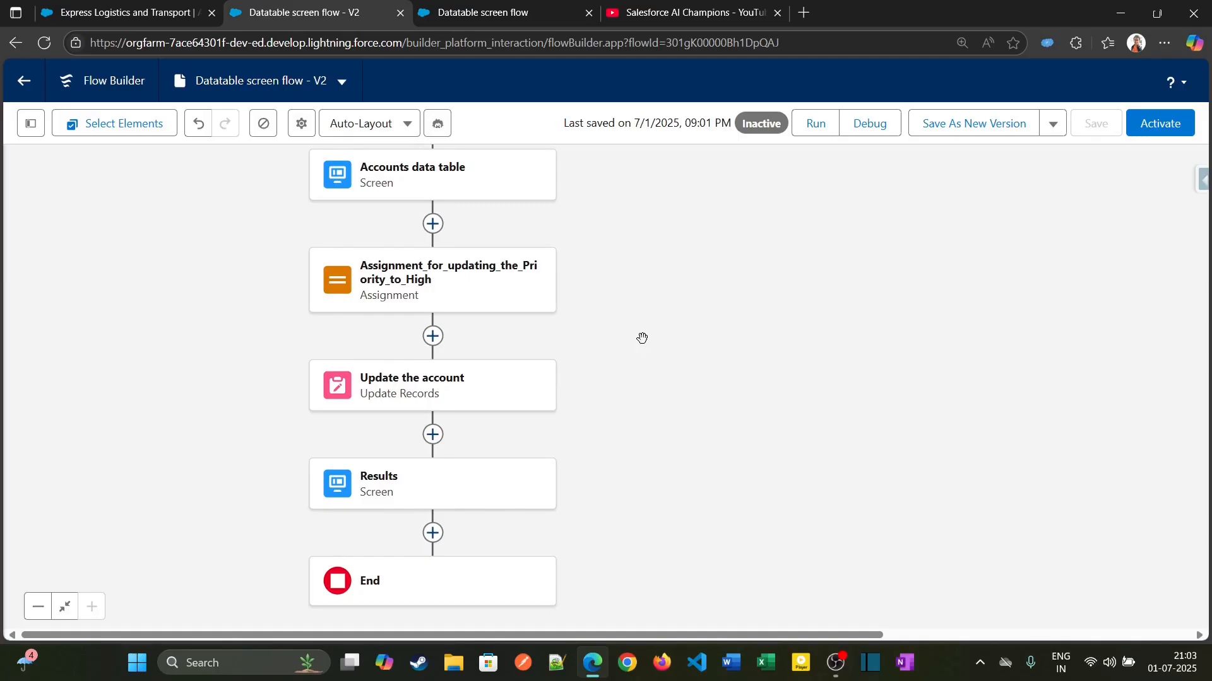
left_click_drag(665, 283, 696, 276)
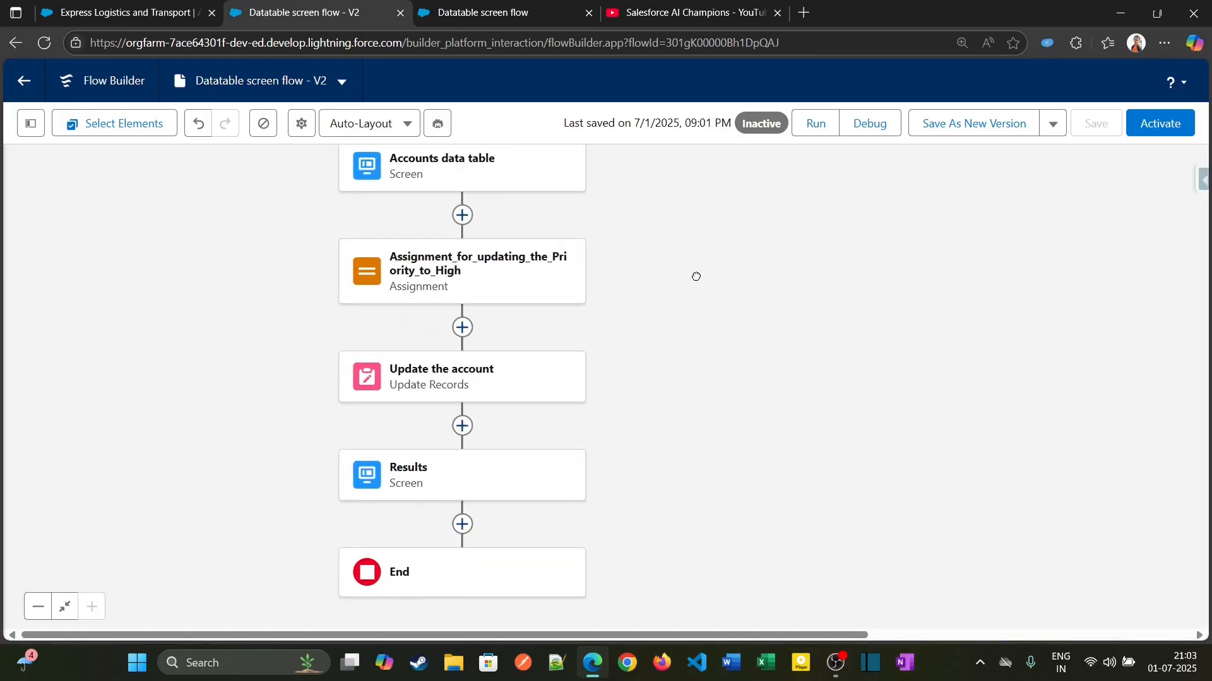
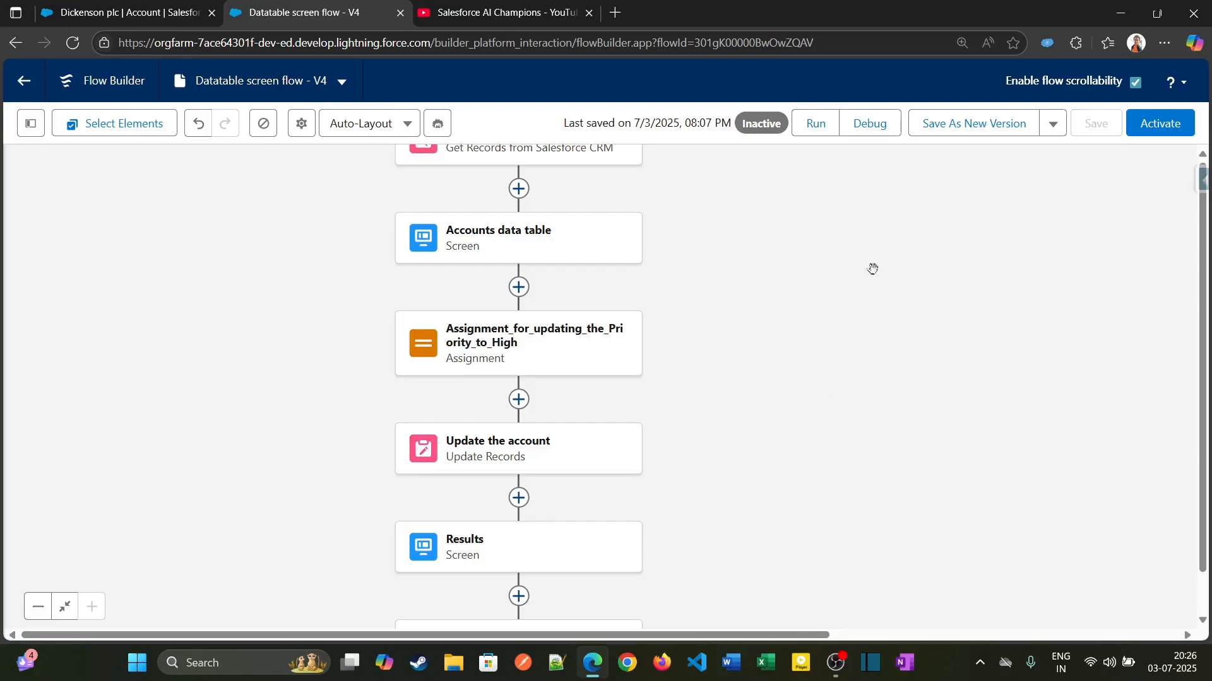
left_click_drag(783, 191, 787, 224)
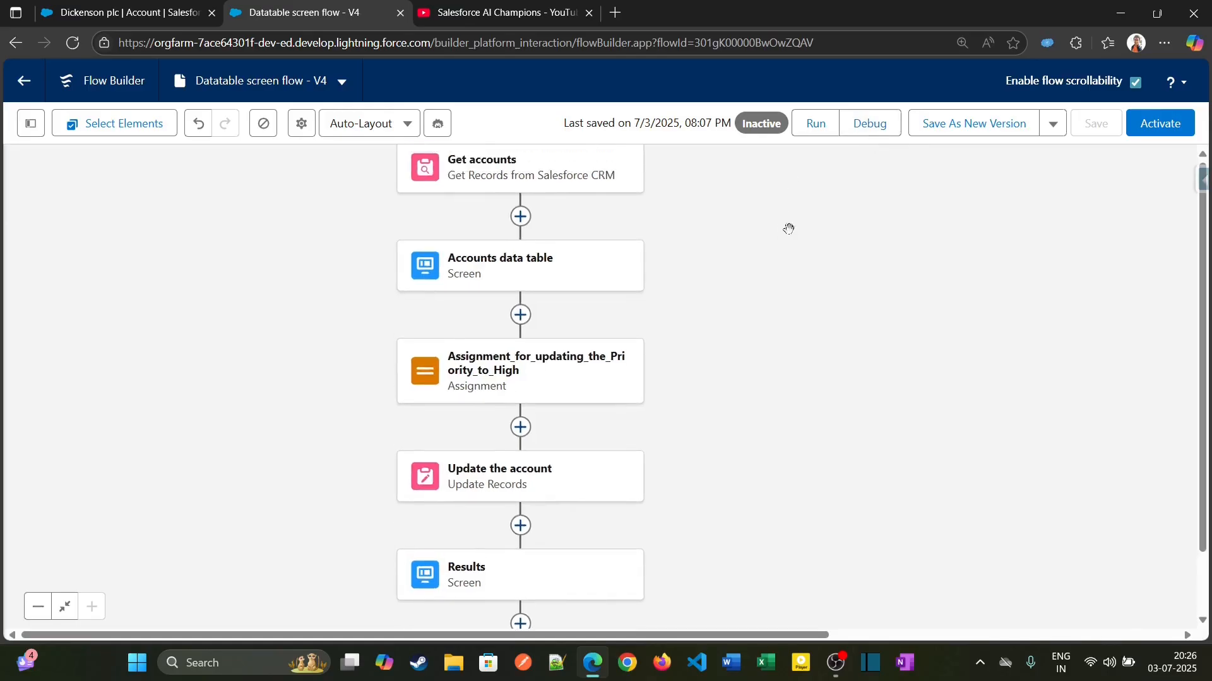
left_click(862, 124)
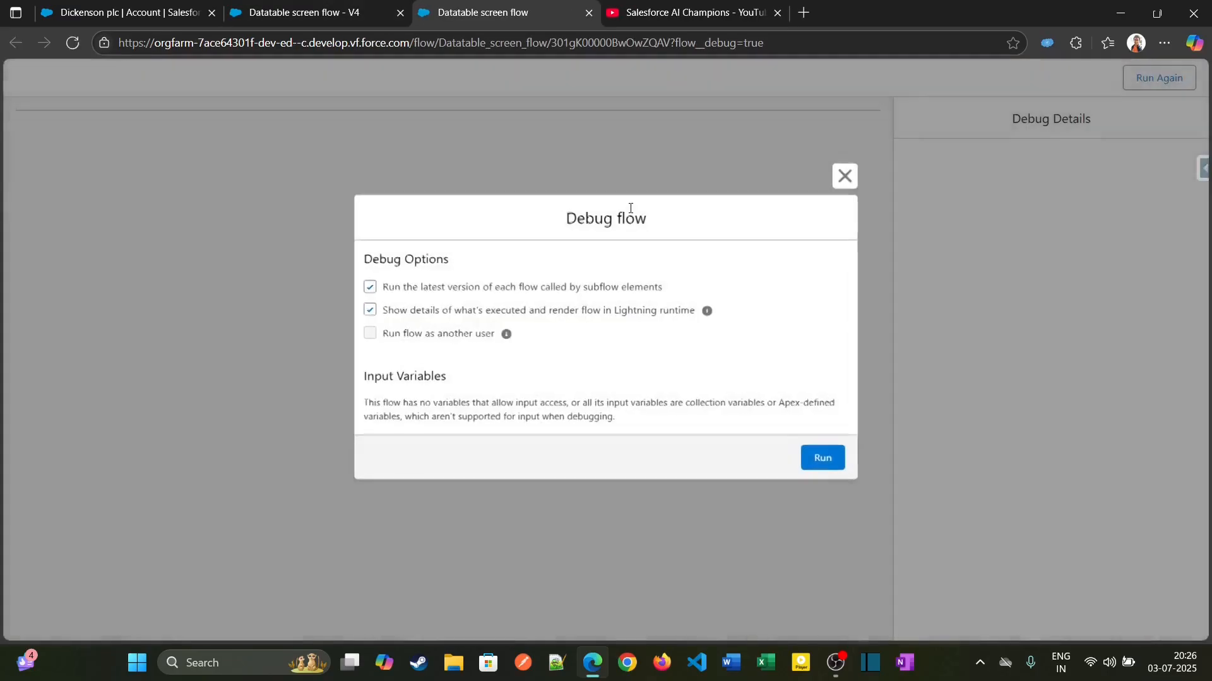
left_click(817, 458)
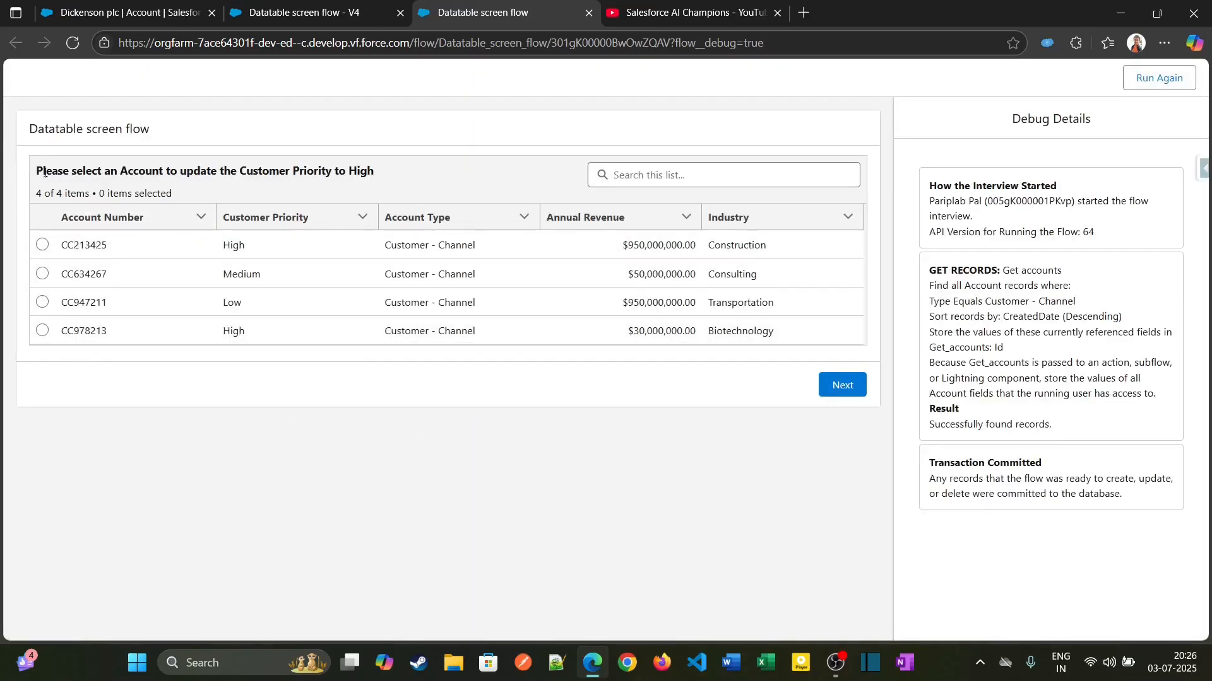
left_click(43, 245)
left_click(42, 274)
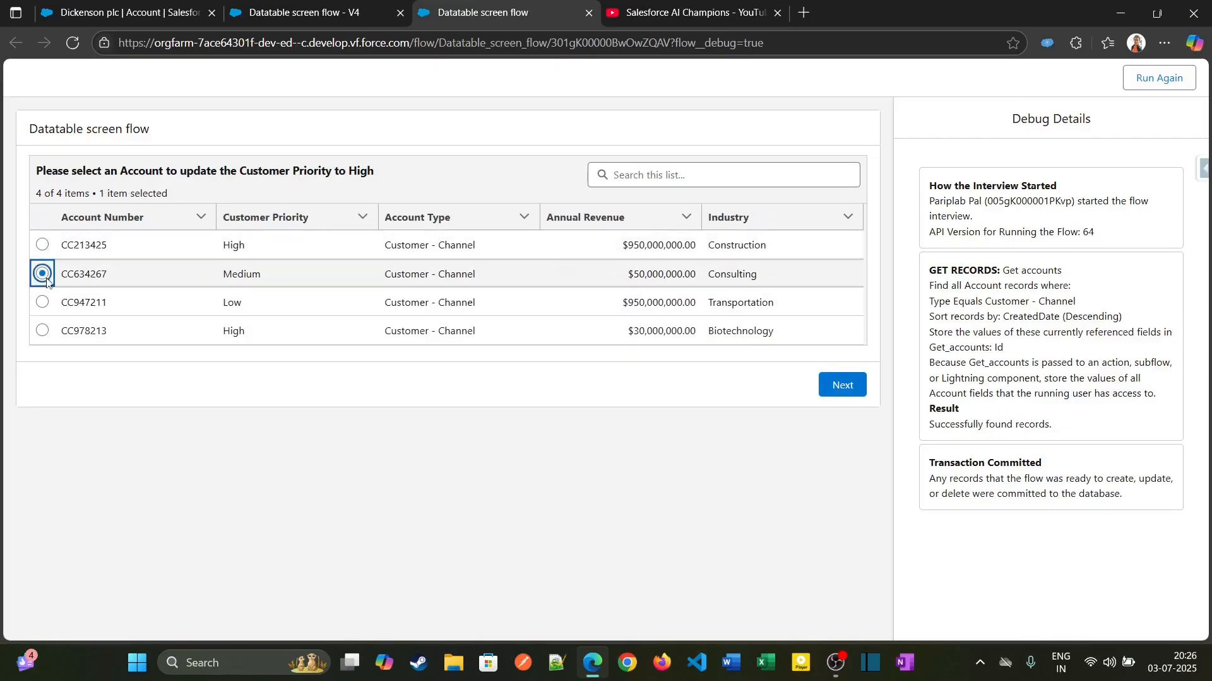
left_click(44, 246)
left_click(43, 302)
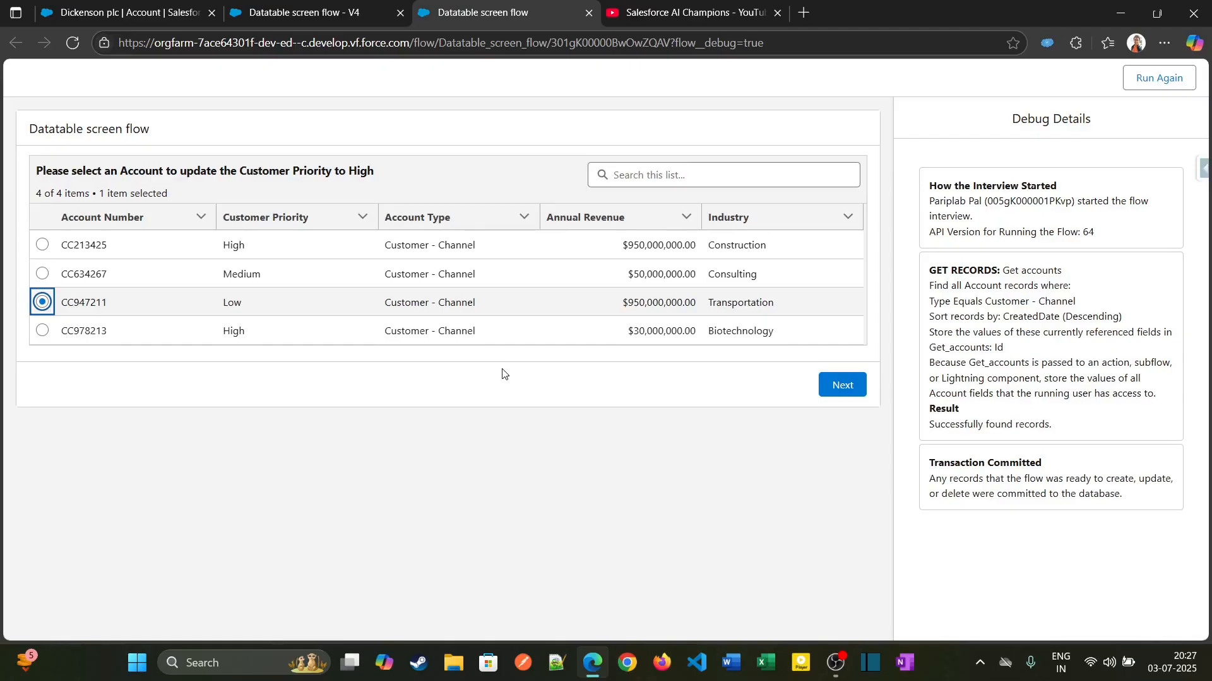
- Close the debug run and set the Row Selection Mode of the data table on the Accounts data table screen to Multiple
left_click(589, 13)
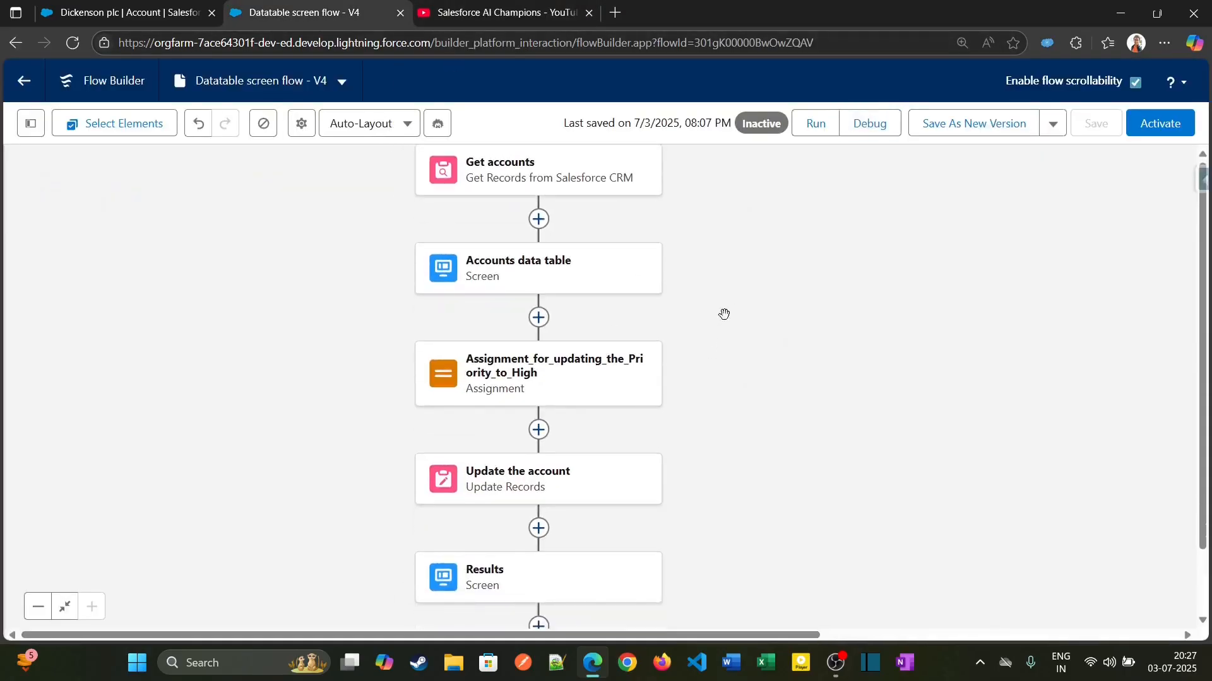
double_click(565, 259)
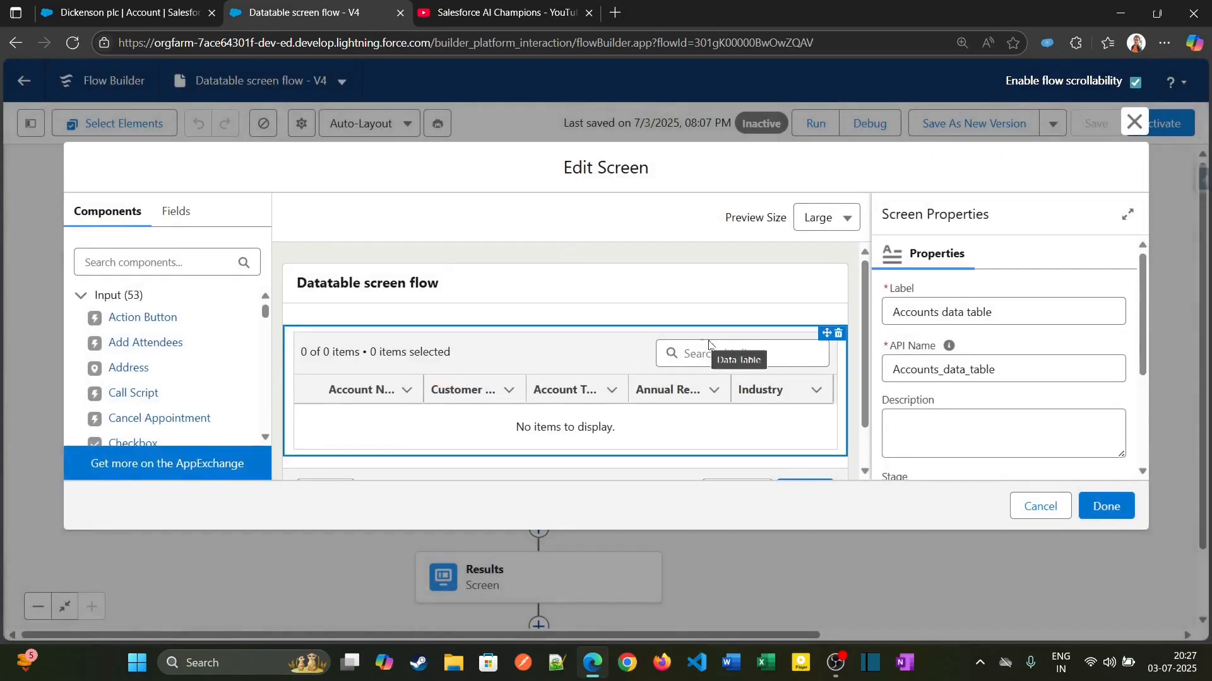
left_click_drag(864, 323, 864, 361)
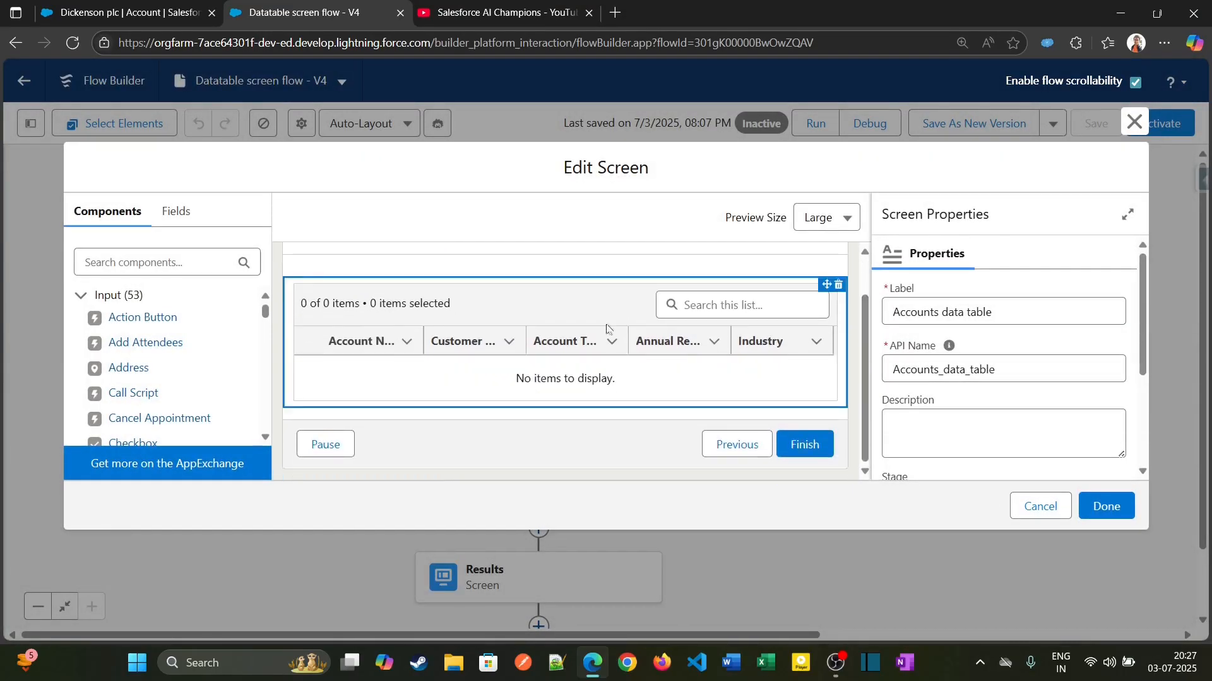
left_click(596, 304)
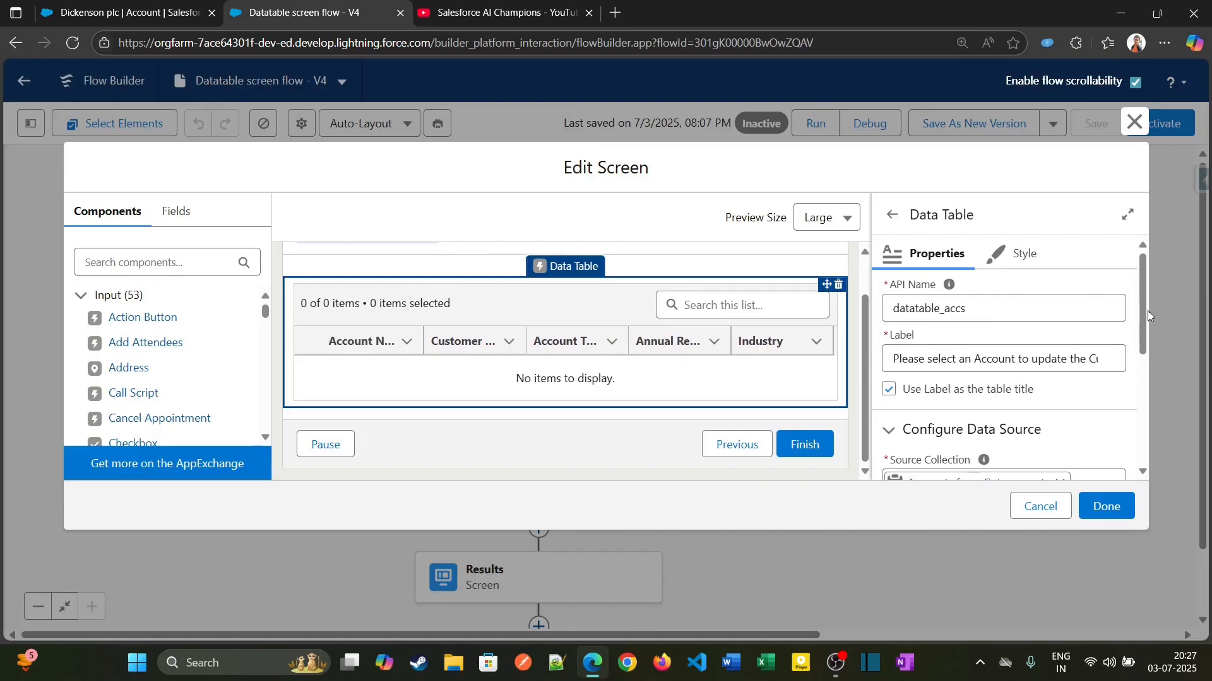
left_click_drag(1142, 320, 1145, 432)
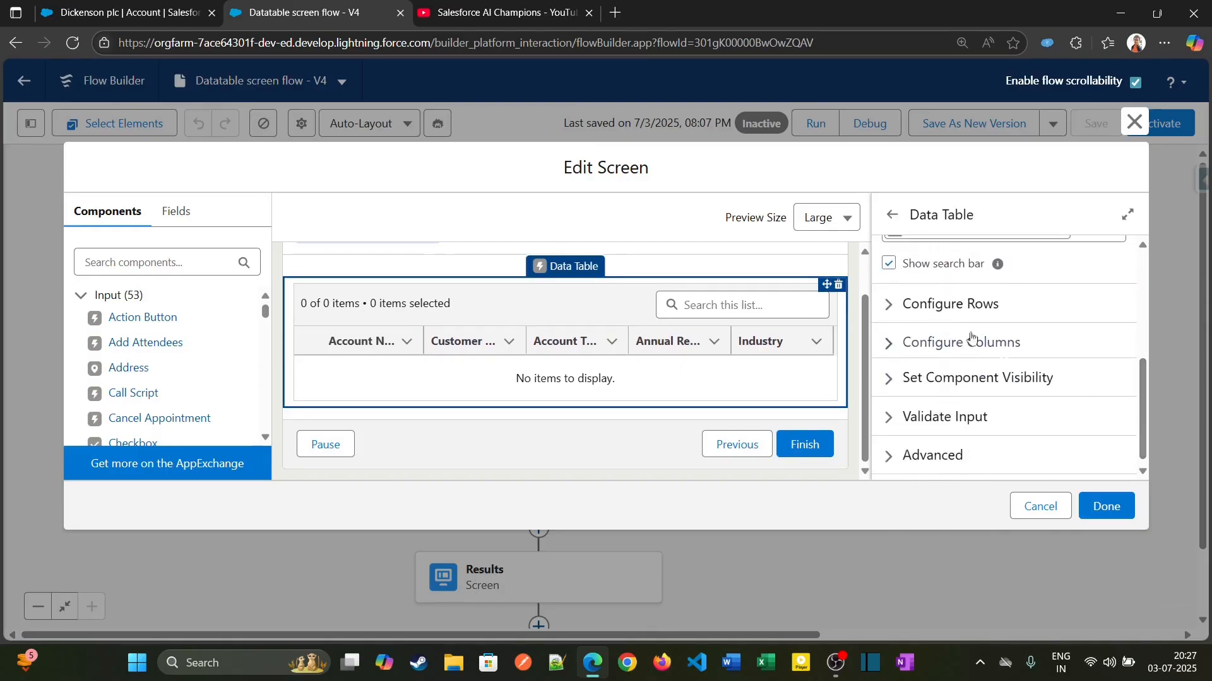
left_click(879, 312)
left_click_drag(1142, 369, 1142, 382)
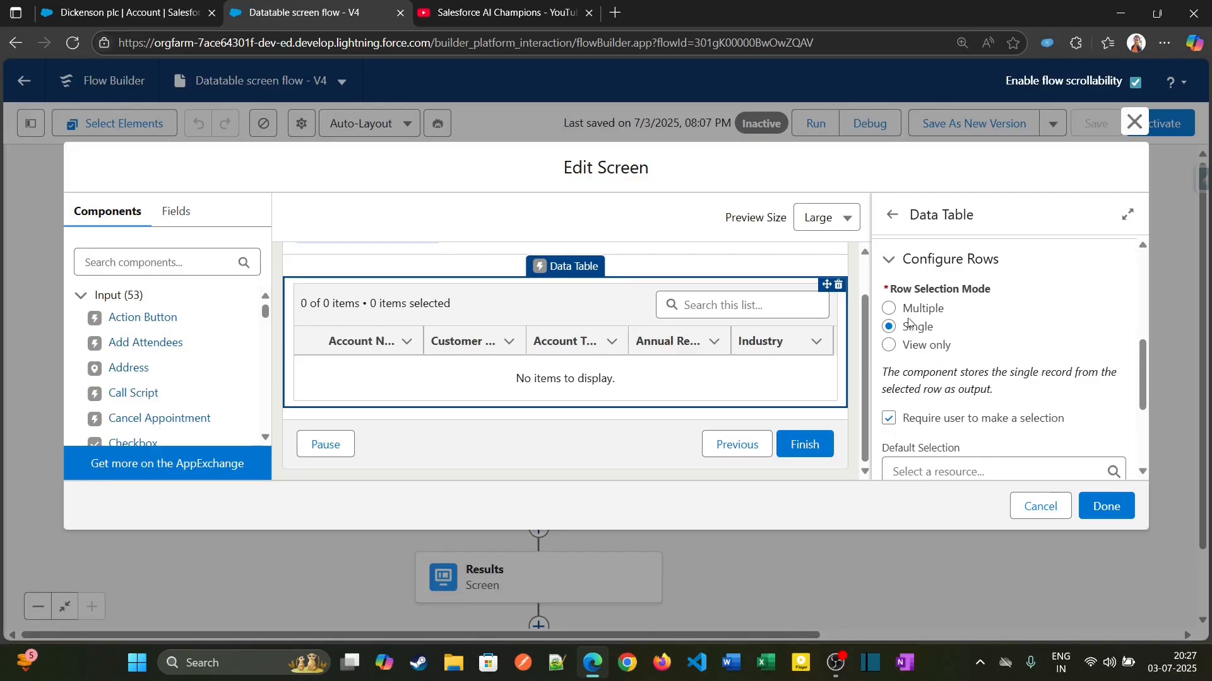
left_click(890, 308)
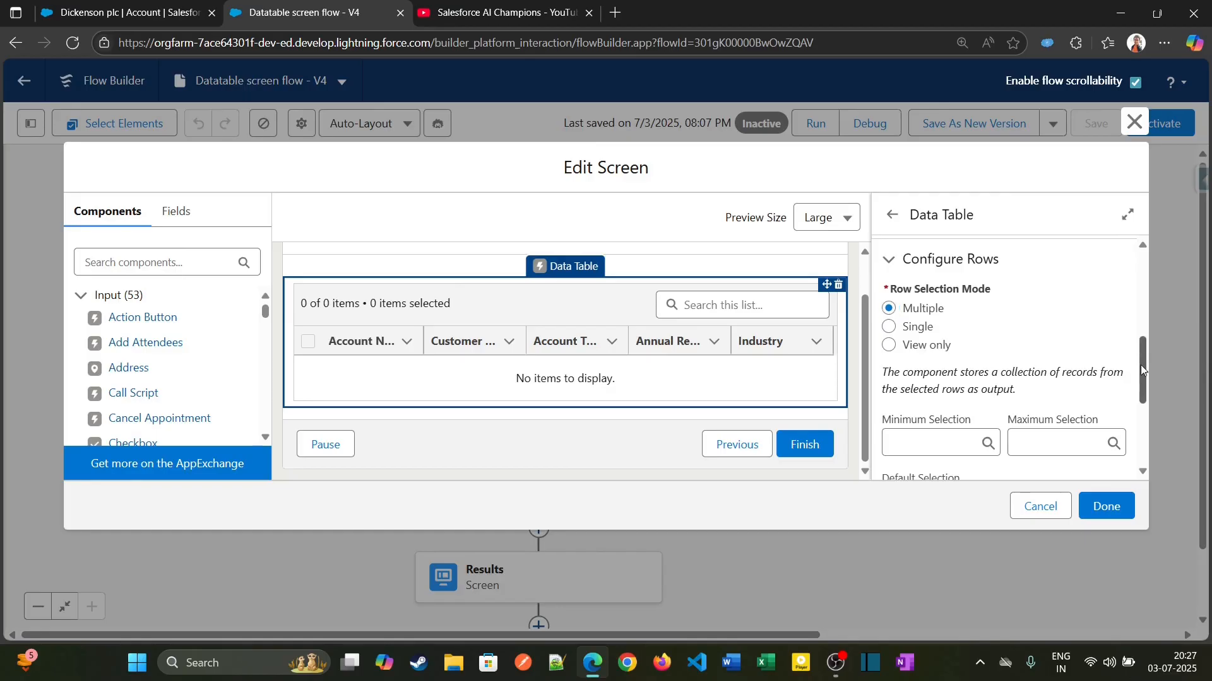
- Review the data table's selection limits and column configuration, accept the screen changes, and save the flow
scroll(984, 365, "down", 1)
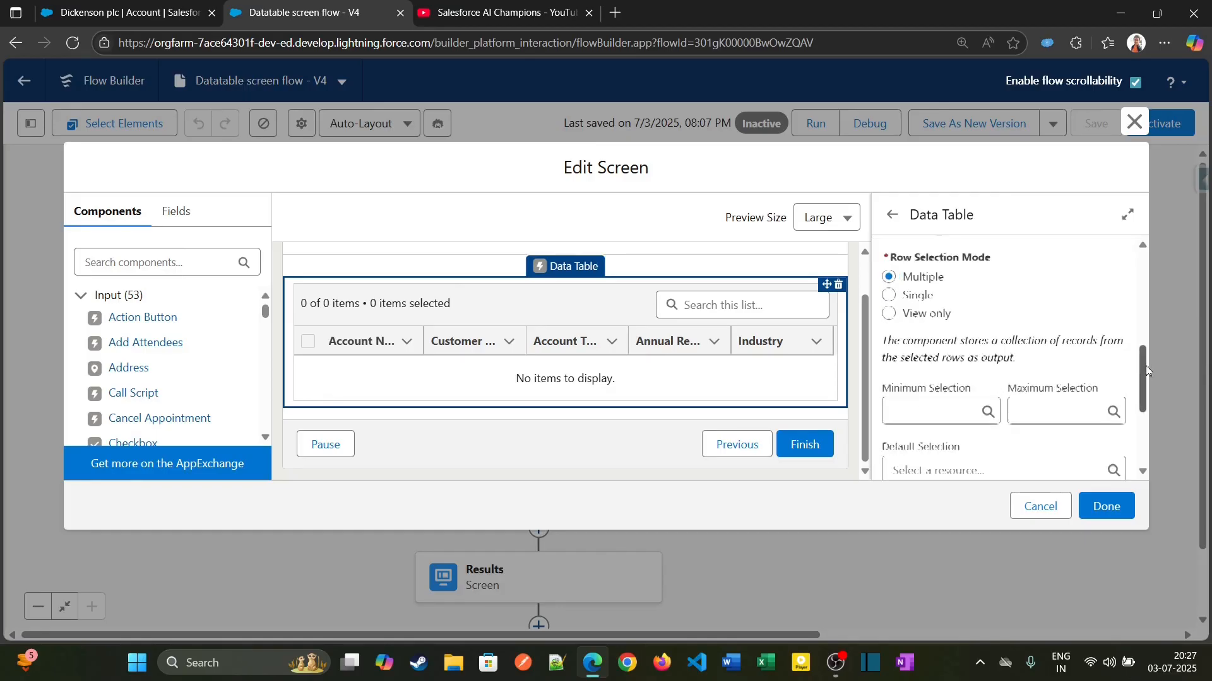
left_click_drag(1145, 365, 1142, 410)
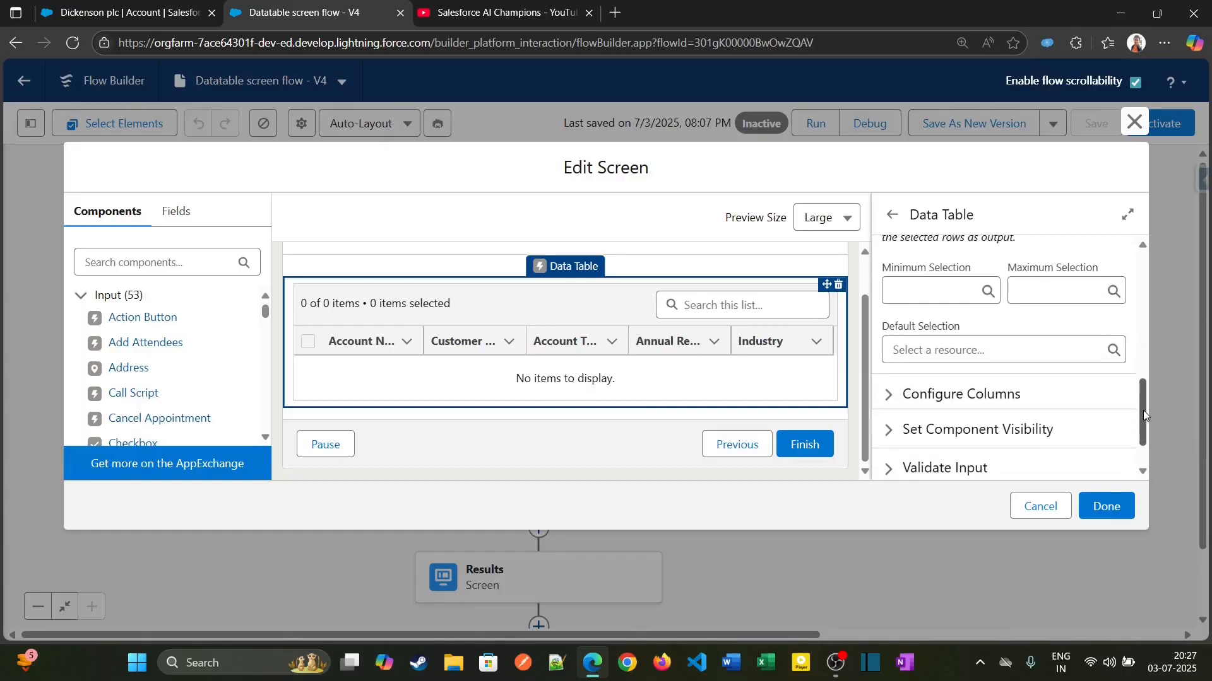
left_click(927, 398)
left_click_drag(1147, 363, 1148, 407)
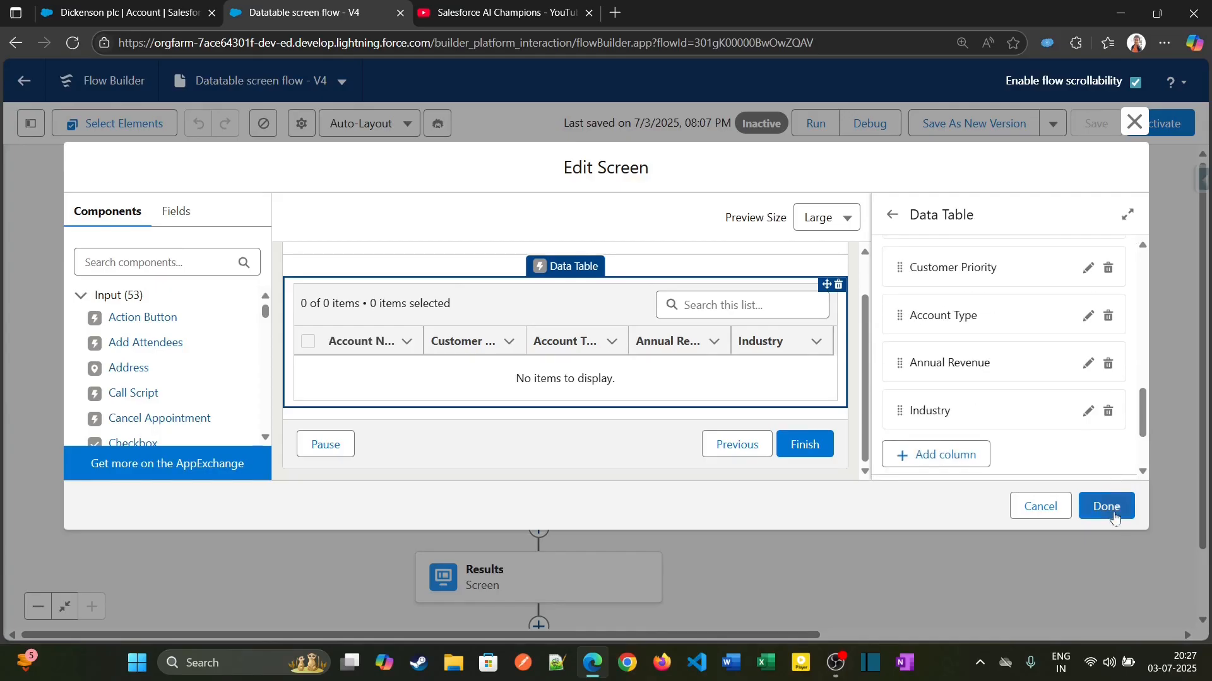
left_click(1114, 517)
left_click(1087, 132)
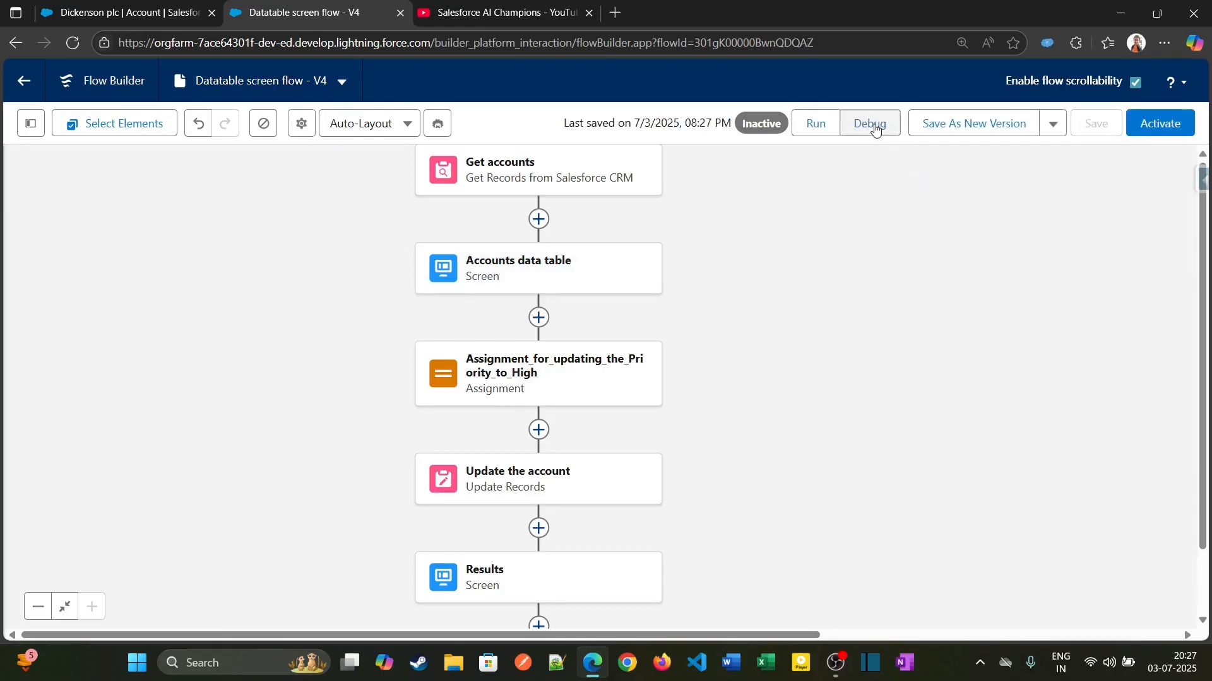
- Debug the saved flow and test multiple selection by checking the Construction, Consulting and Transportation accounts and clearing them again
left_click(875, 130)
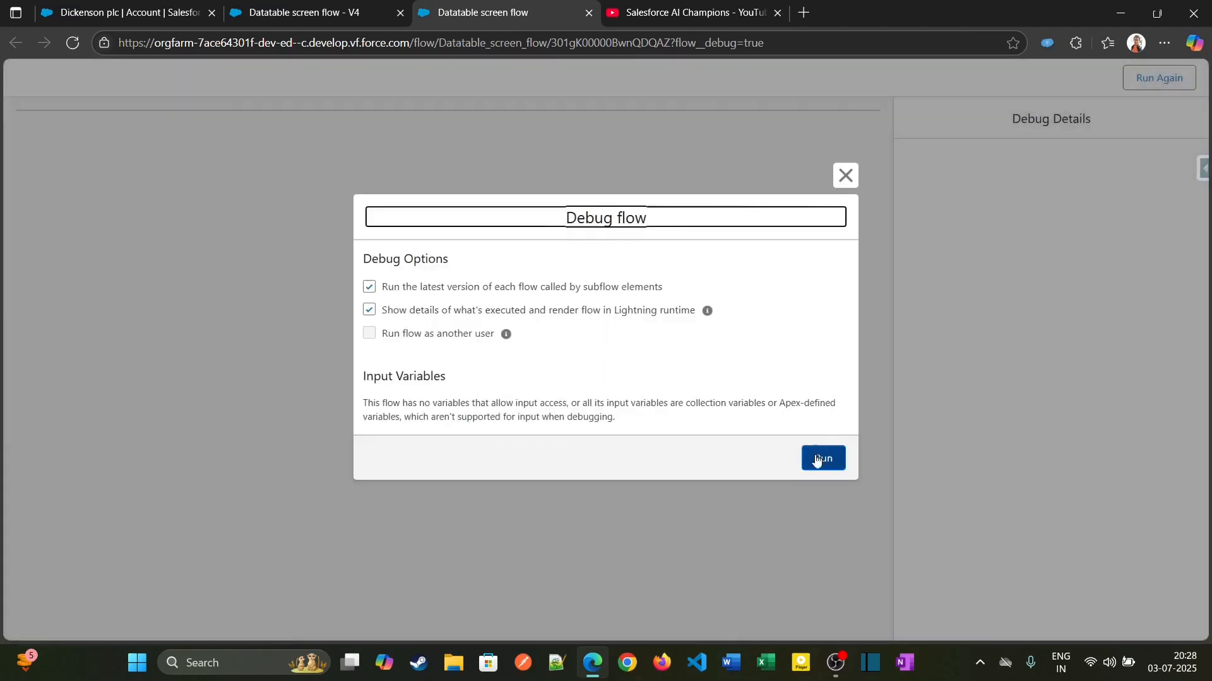
left_click(823, 458)
left_click(42, 244)
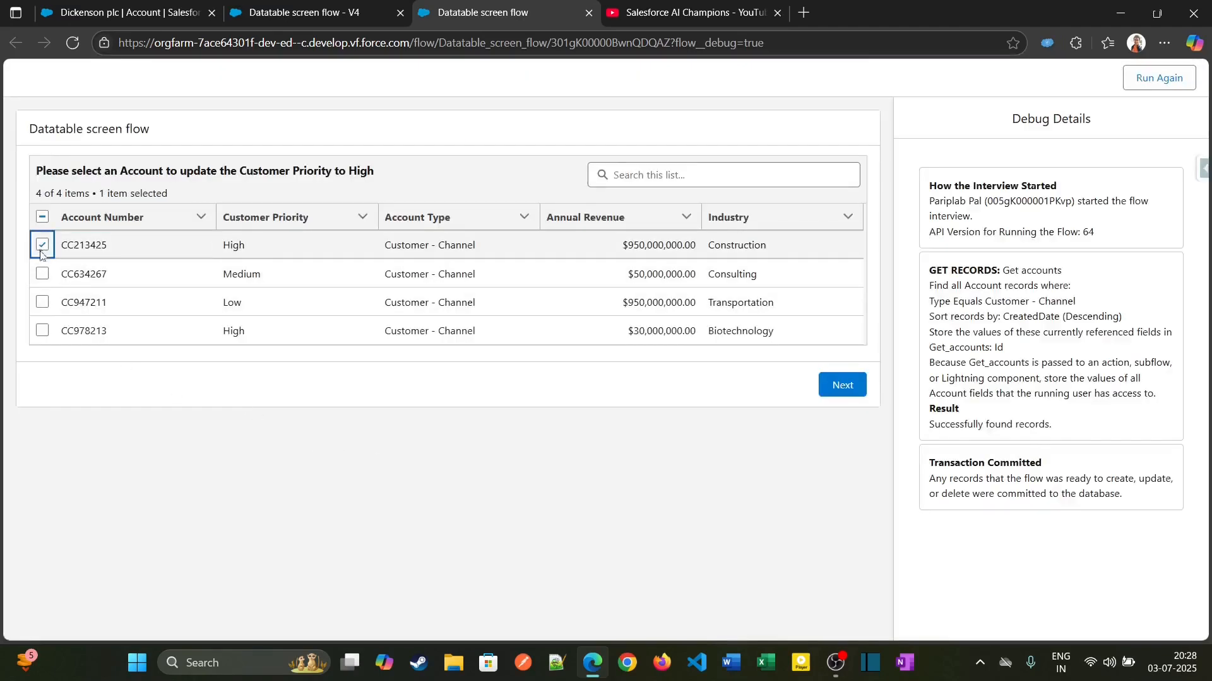
left_click(43, 274)
left_click(43, 302)
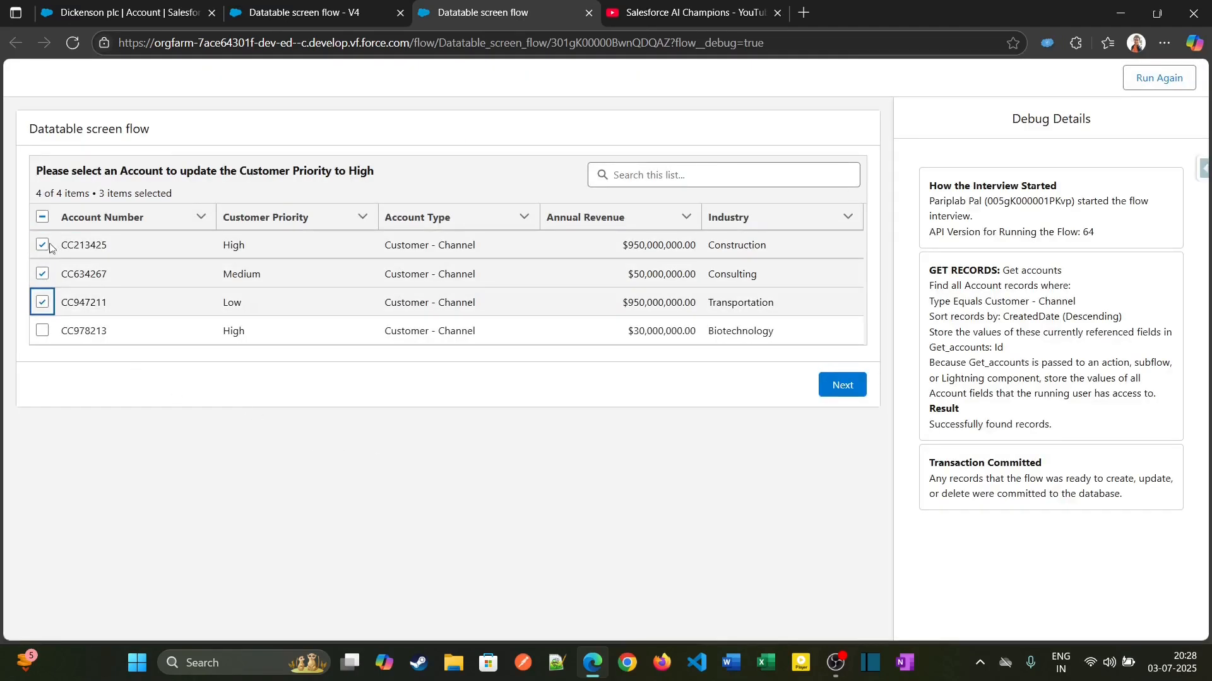
left_click(43, 273)
left_click(43, 244)
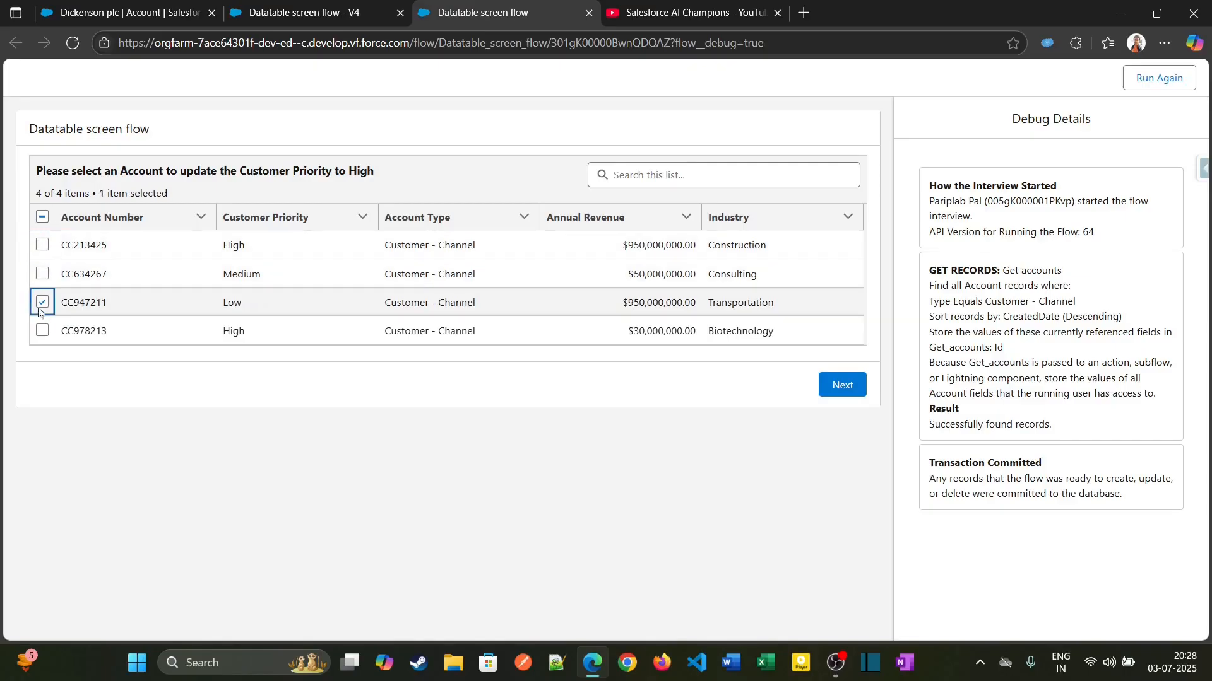
left_click(42, 302)
- Return to the flow canvas and start a new variable resource with the API name acc_collection_var
left_click(303, 12)
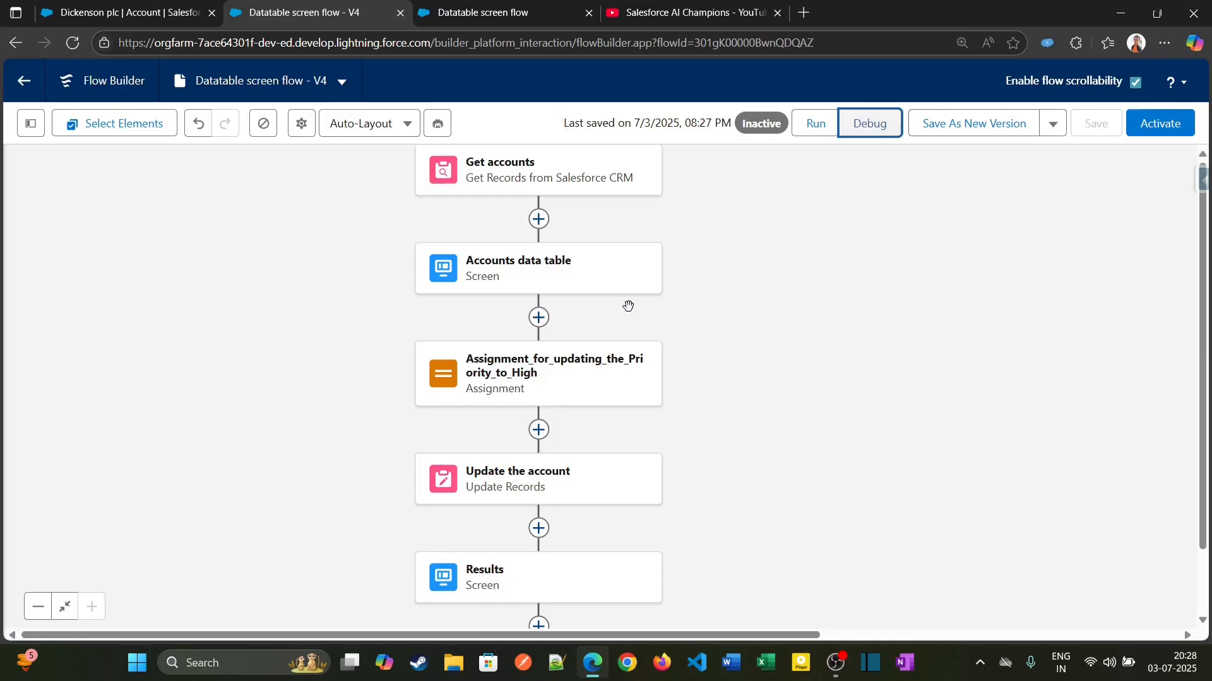
left_click(31, 133)
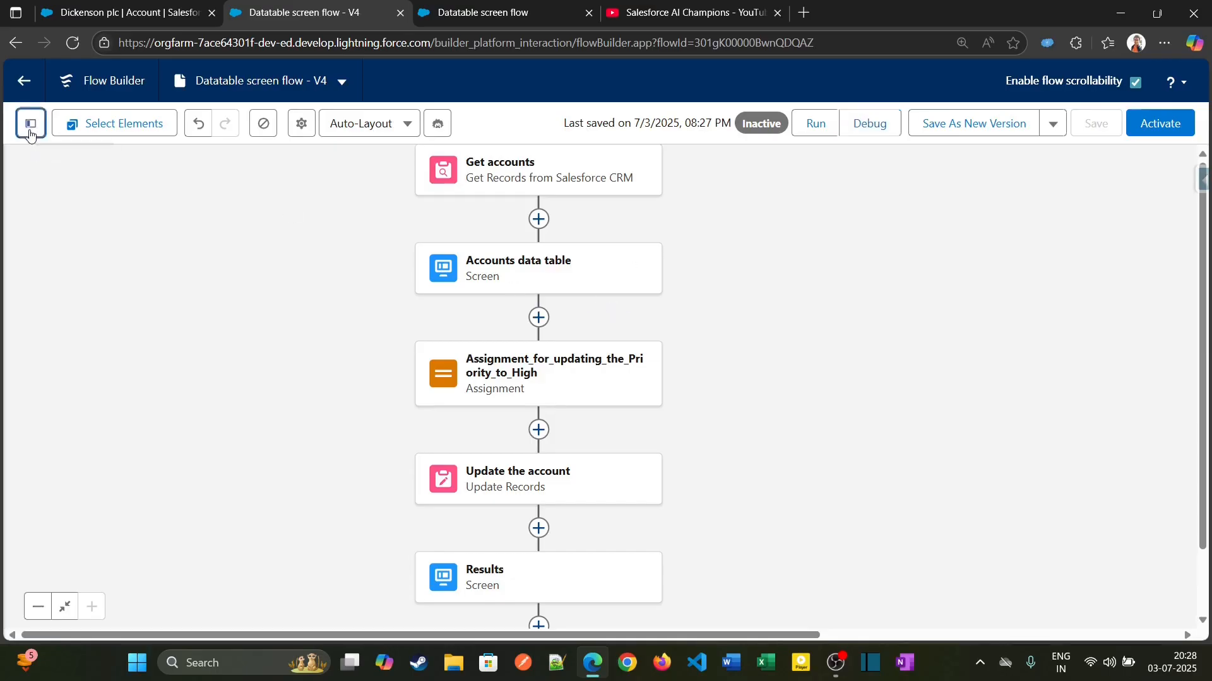
left_click(85, 285)
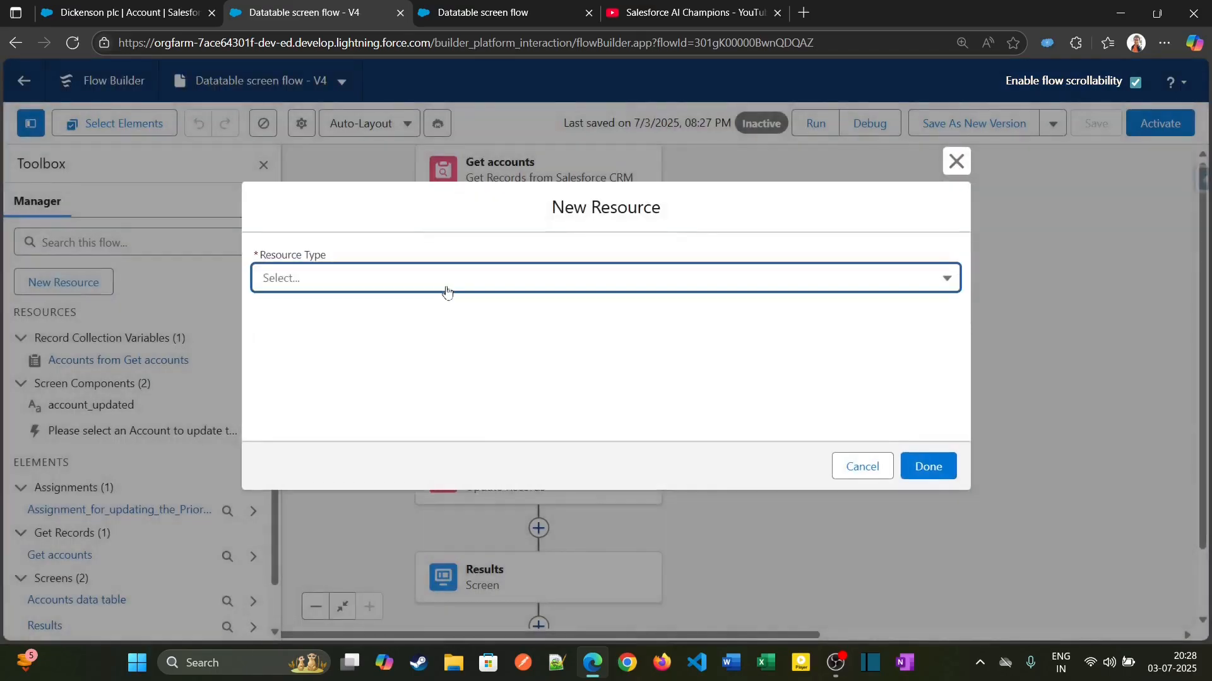
left_click(446, 291)
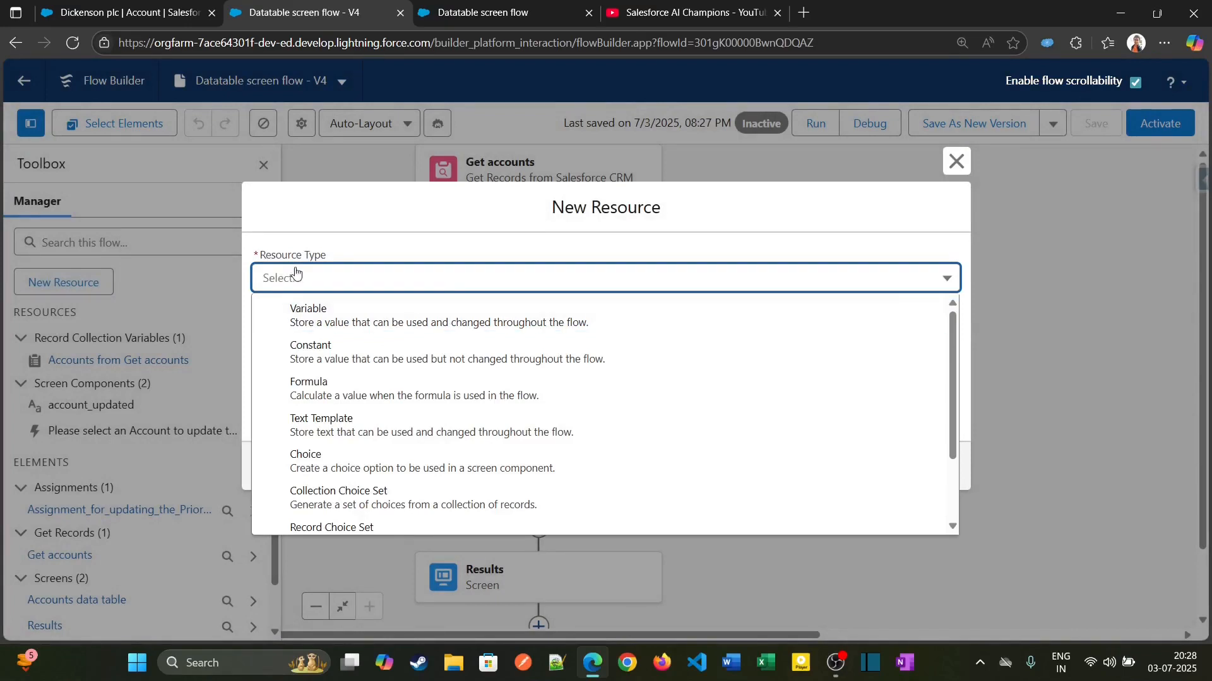
left_click(410, 324)
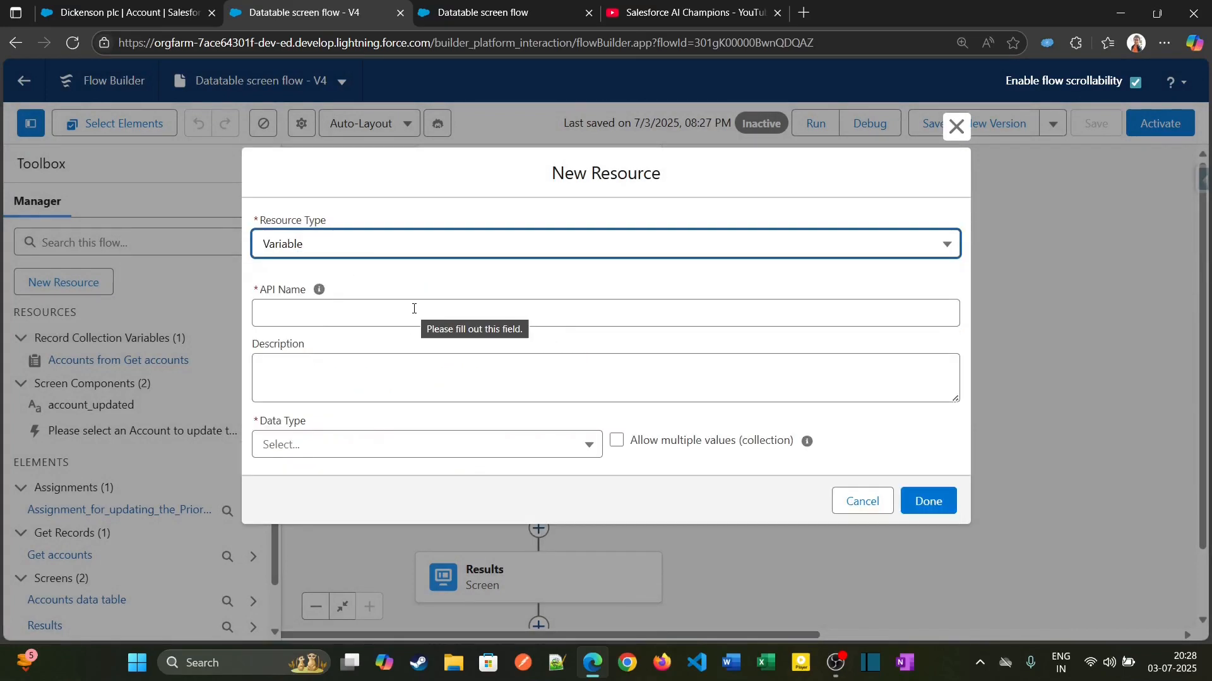
left_click(414, 308)
type("acc")
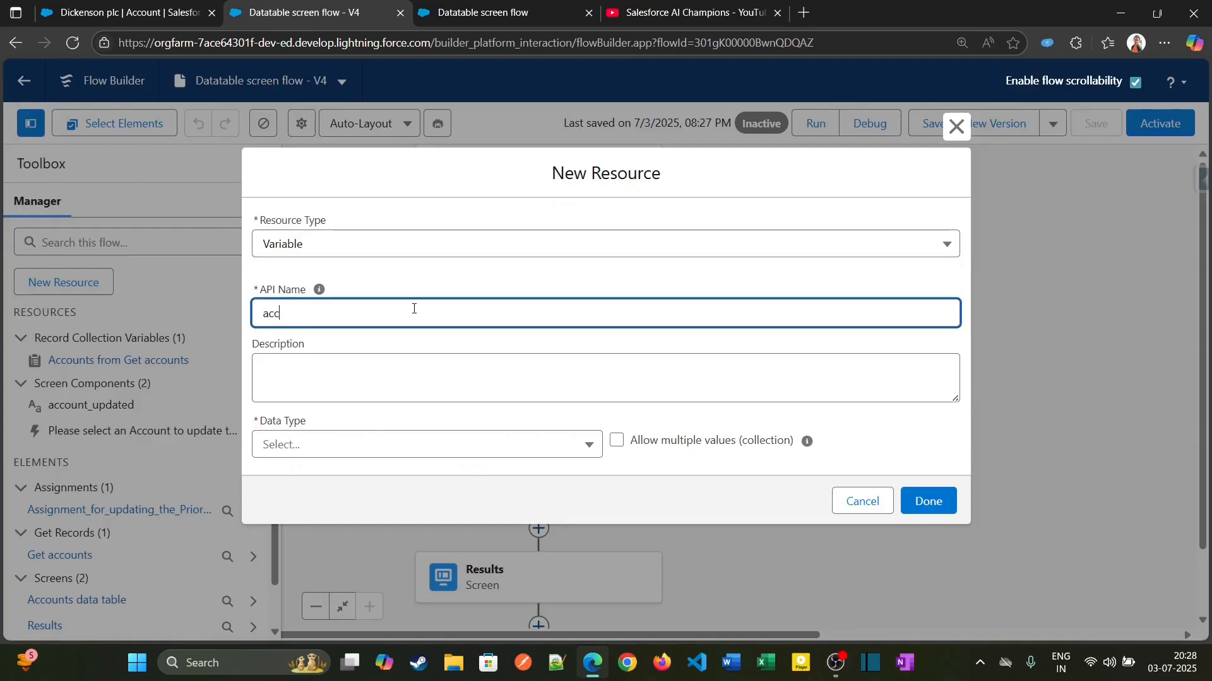
type("_collection+")
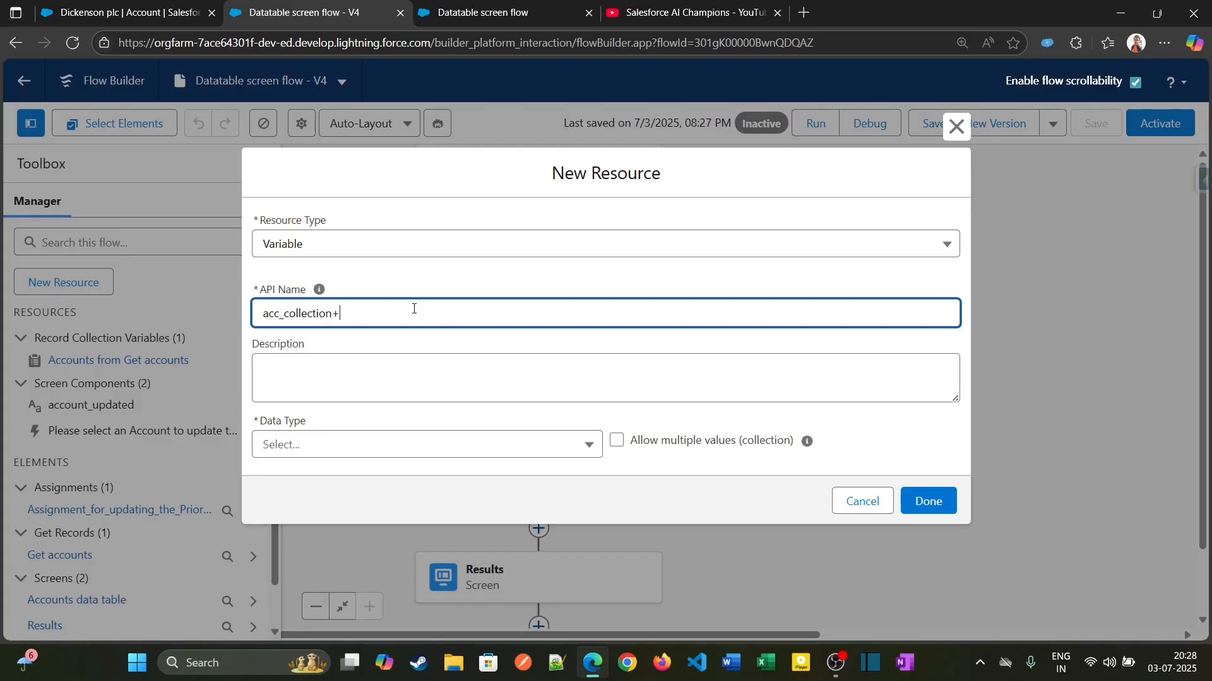
key("Num_Lock")
key("BackSpace")
type("_var")
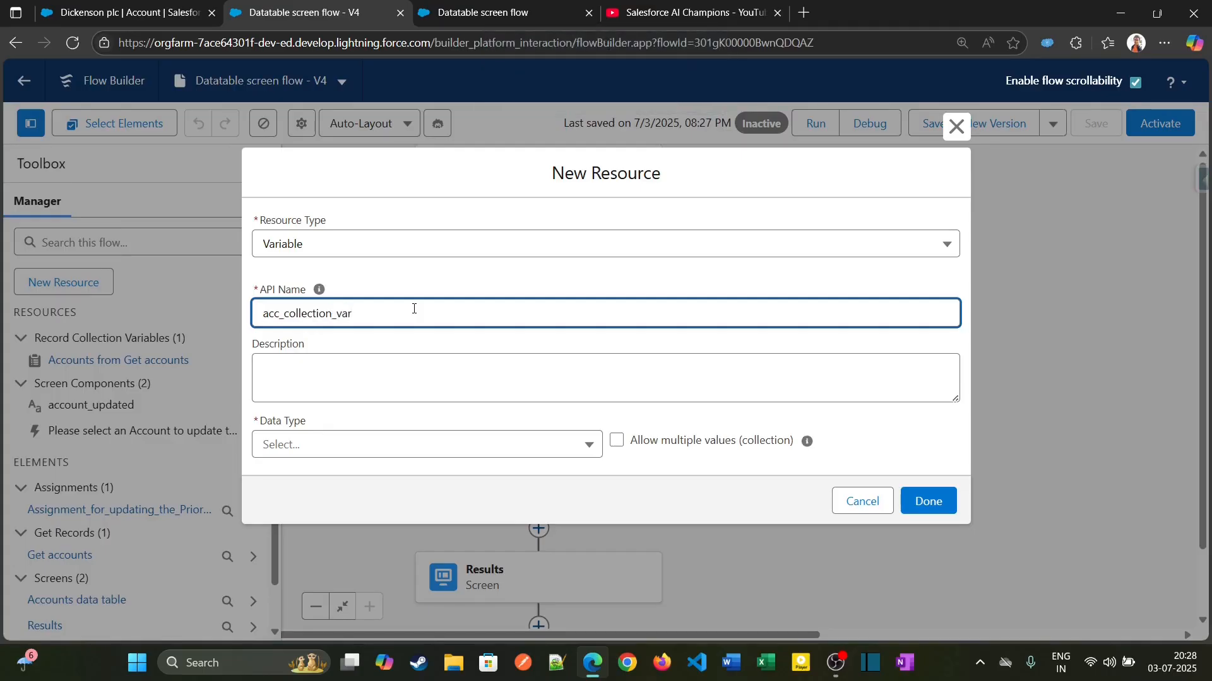
- Make the new variable a Record collection that allows multiple values for the Account object, and finish creating it
left_click(381, 453)
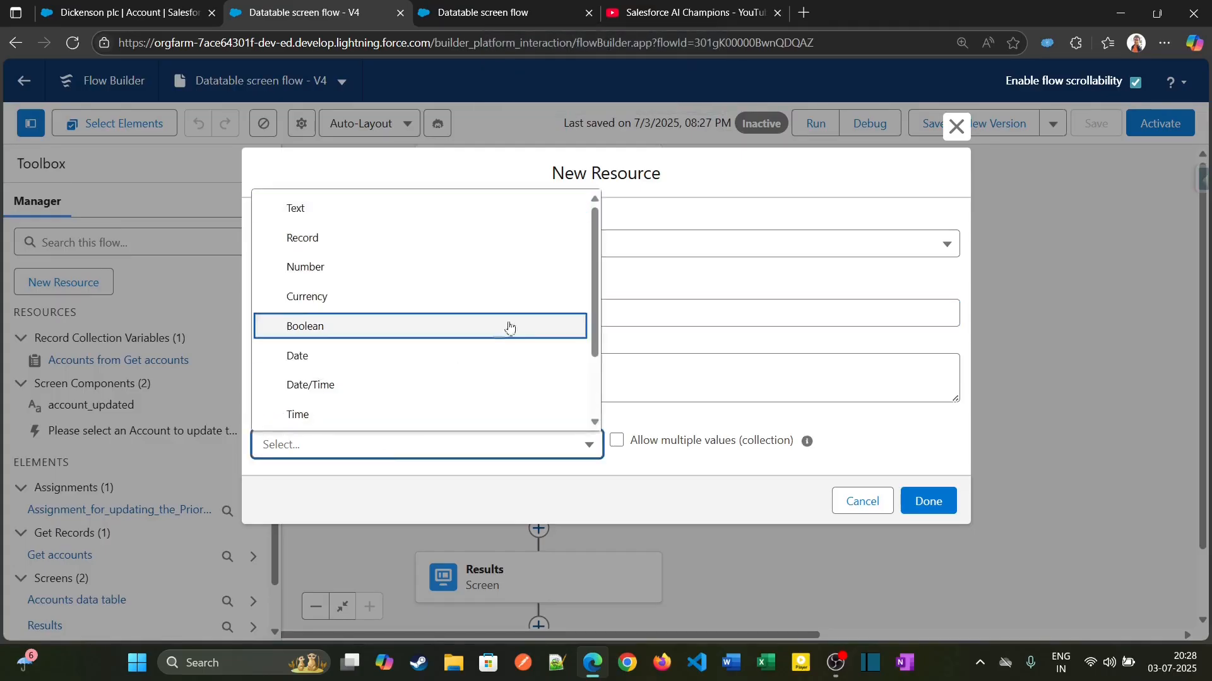
left_click(516, 236)
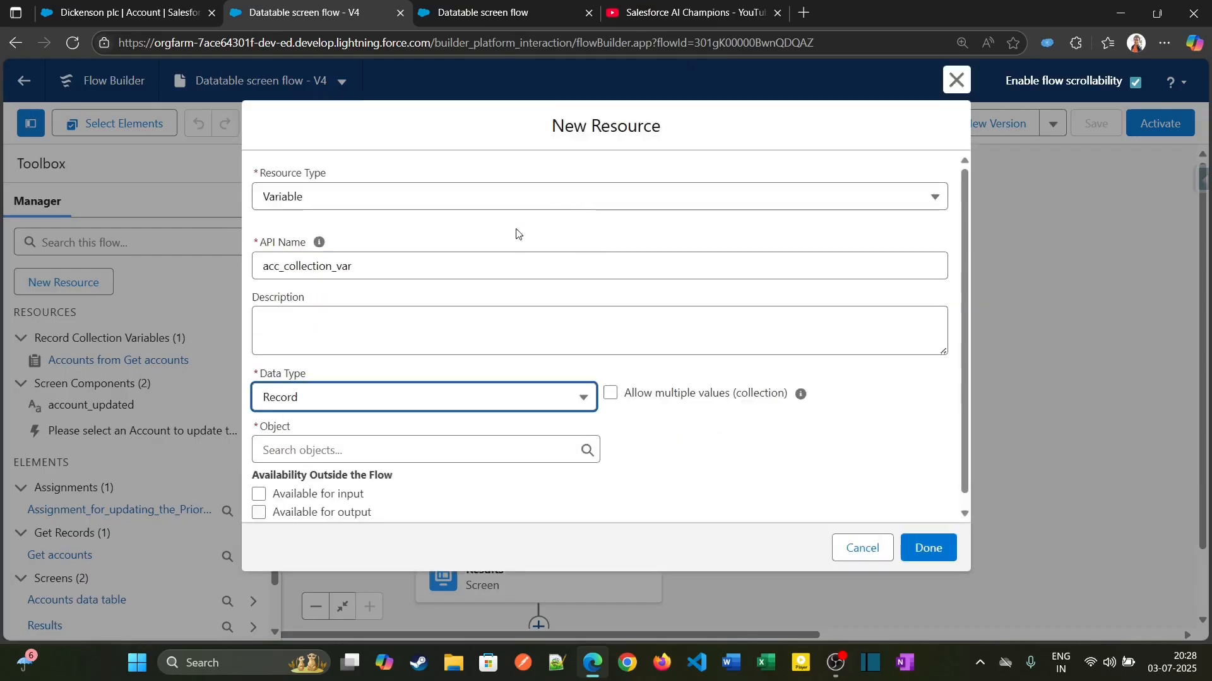
left_click(609, 394)
scroll(972, 329, "down", 1)
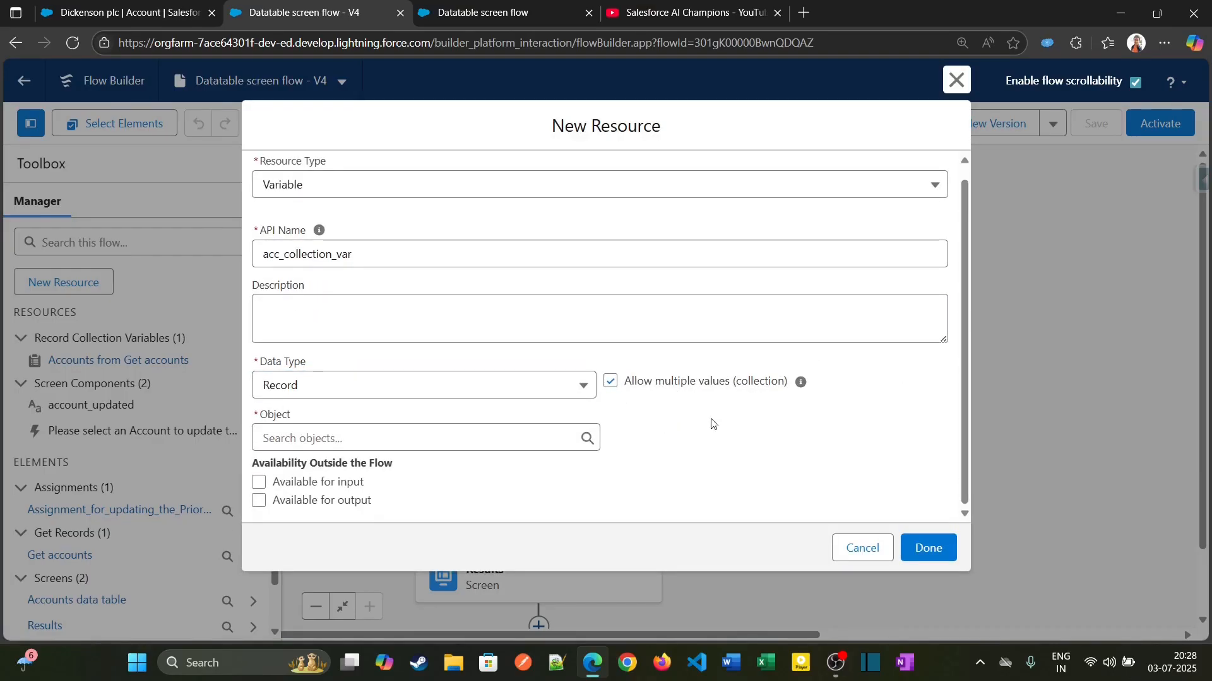
left_click(322, 439)
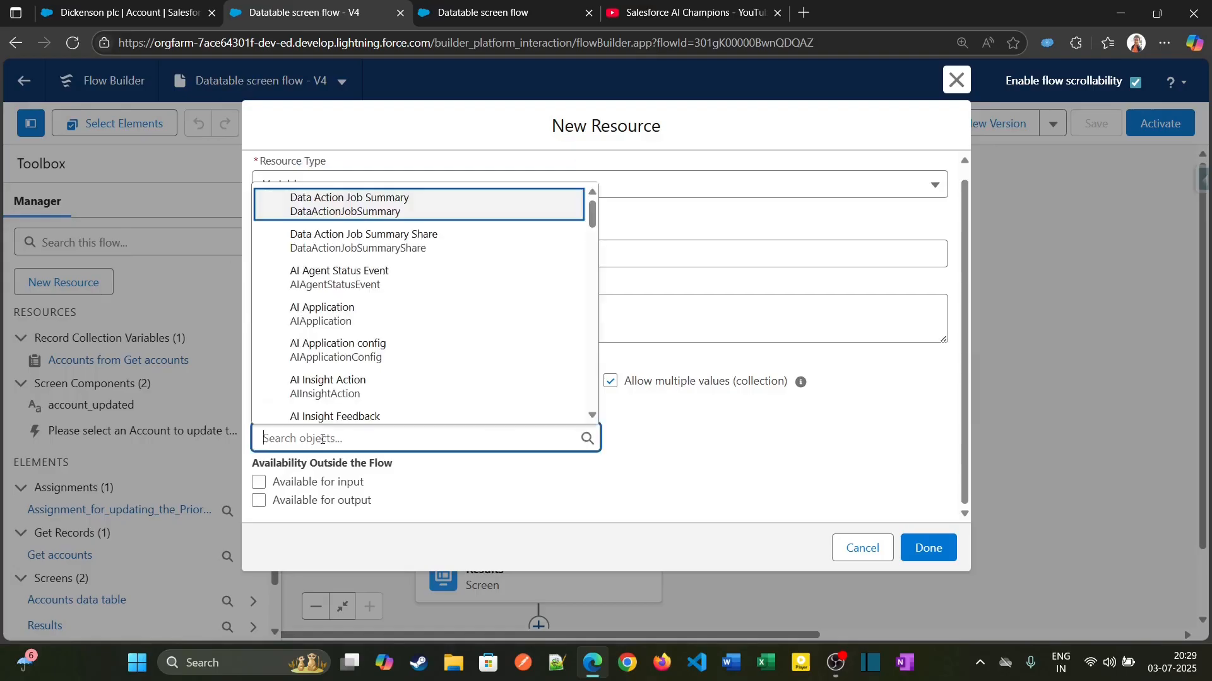
type("account")
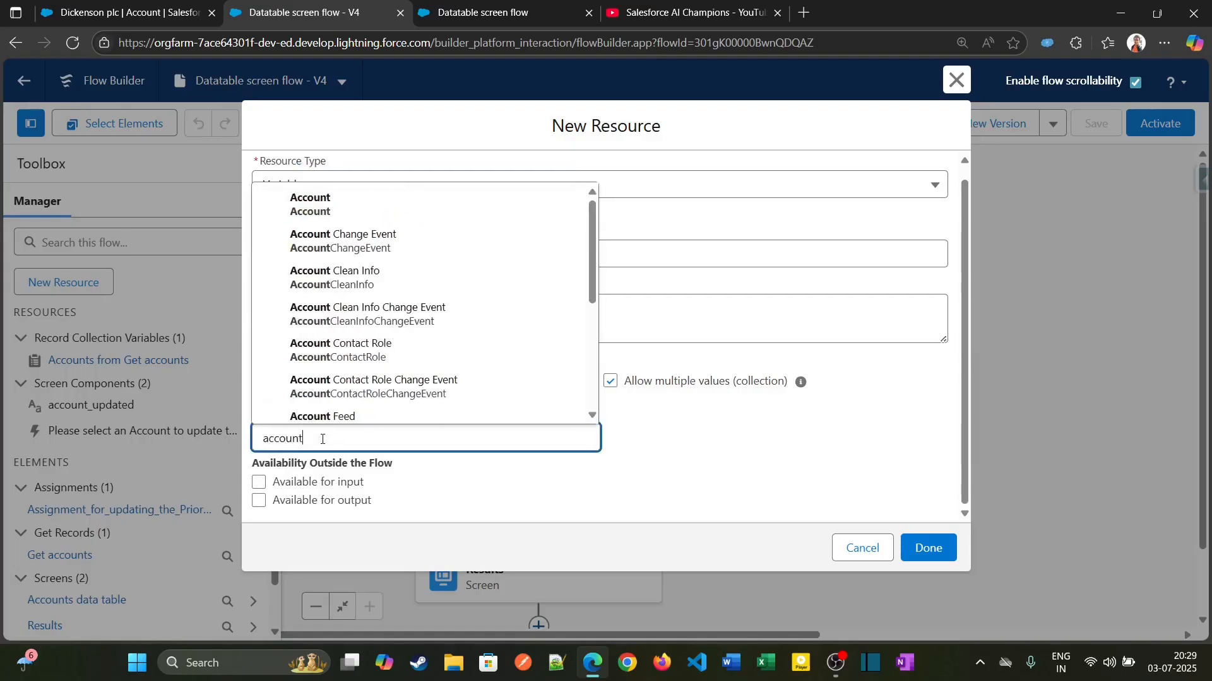
left_click(347, 203)
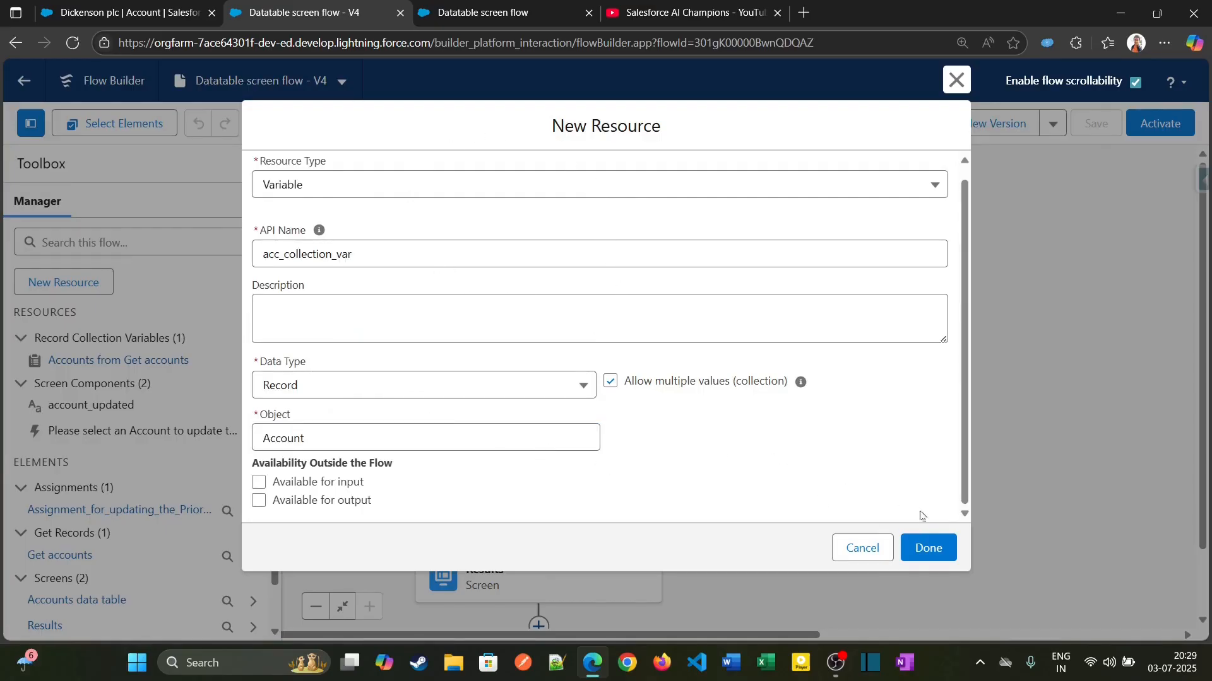
left_click(928, 548)
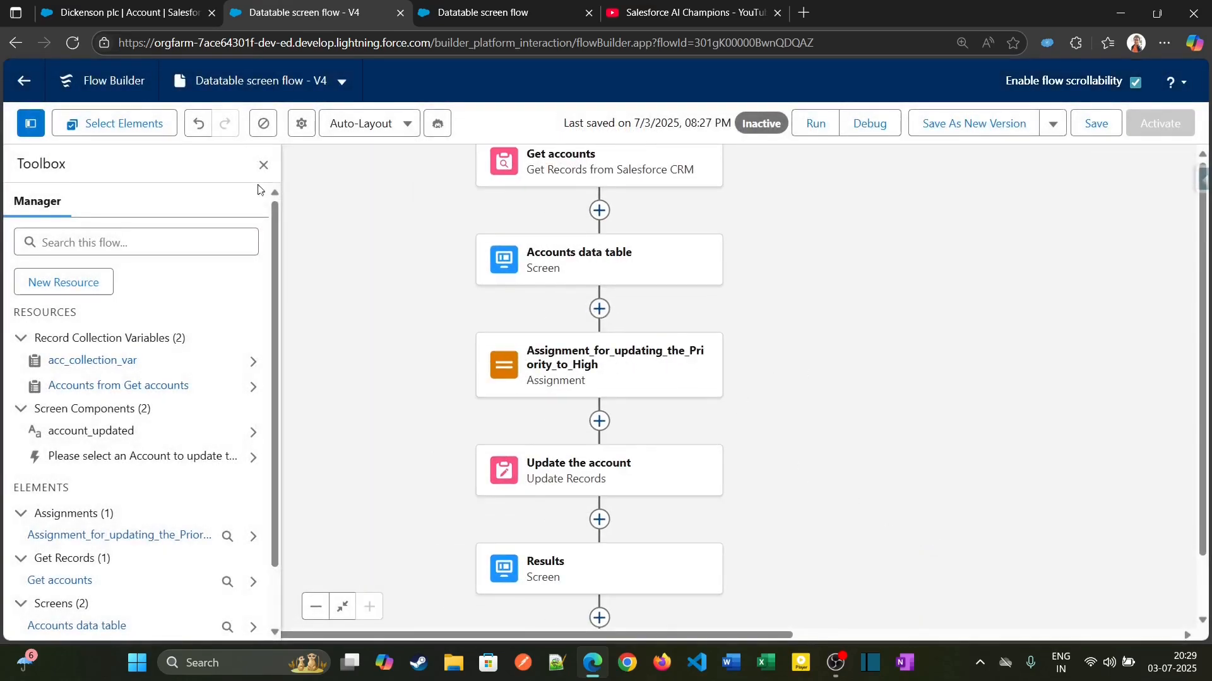
left_click(262, 166)
- Add a Loop element after the Accounts data table screen and label it "Loop through selected acc recs"
left_click(599, 309)
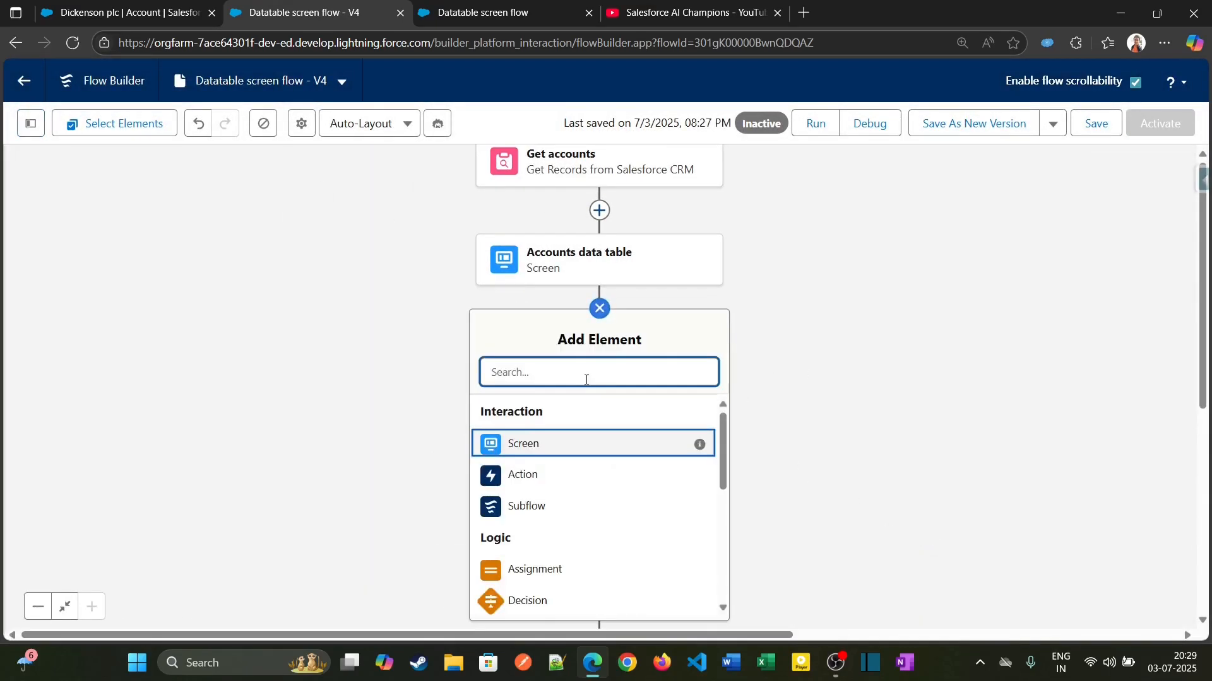
type("loo")
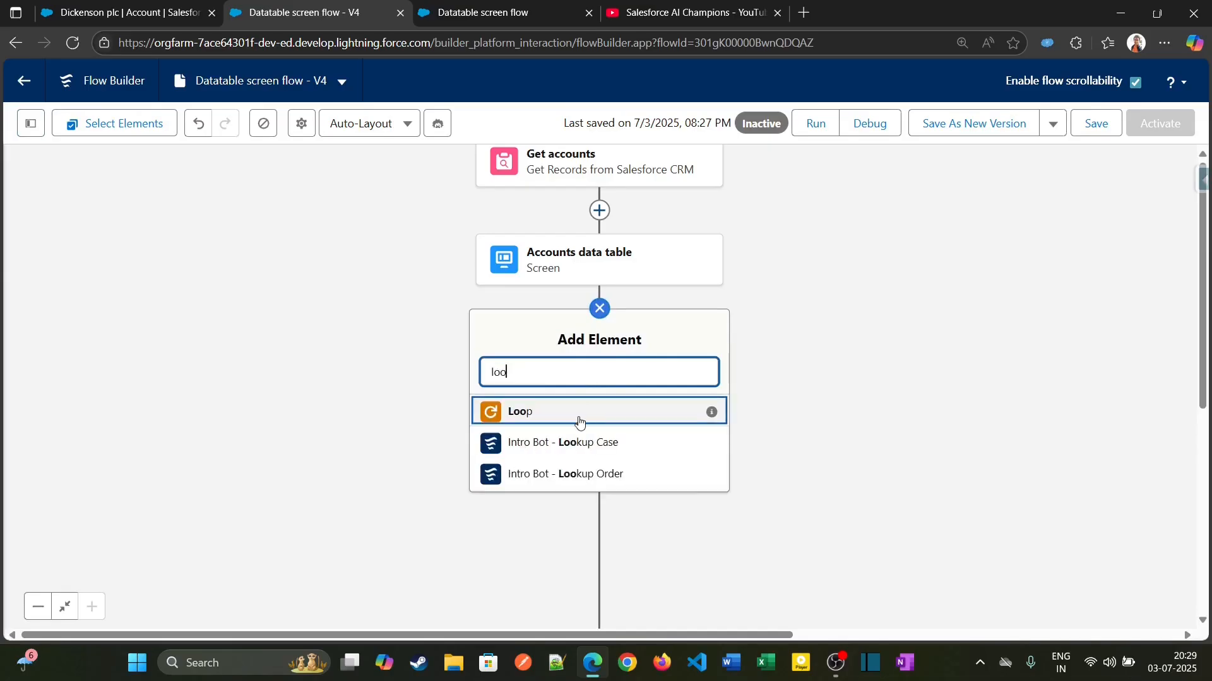
left_click(579, 421)
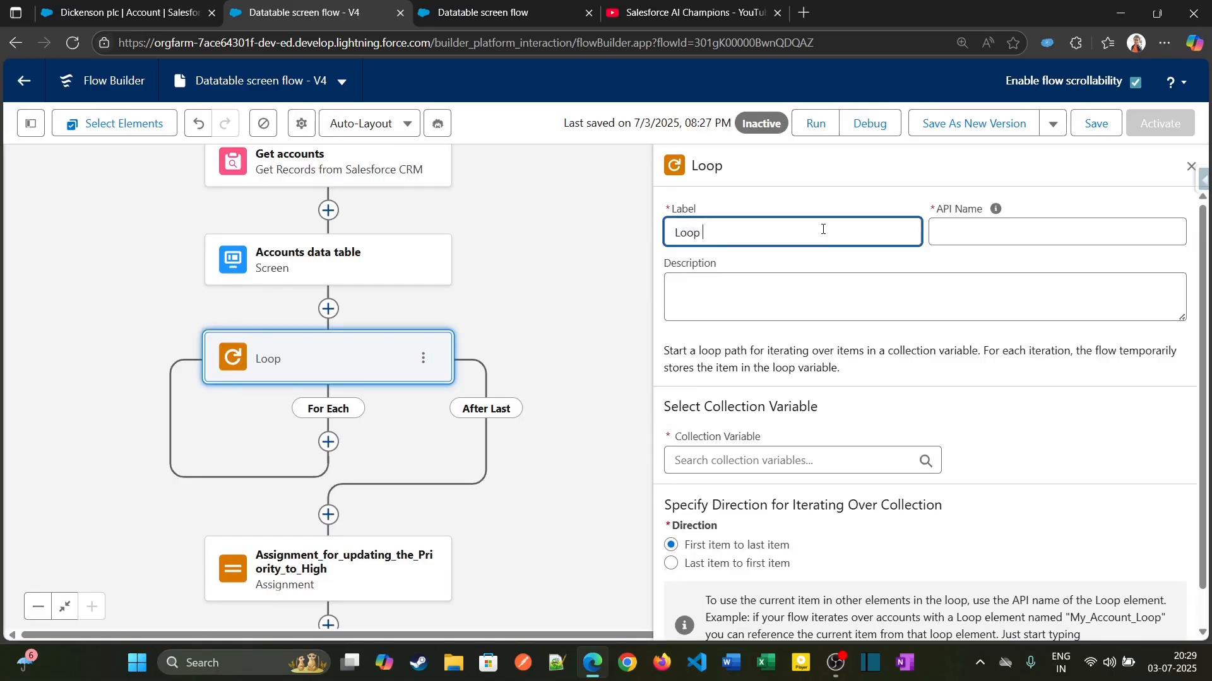
type("Loop through selected acc")
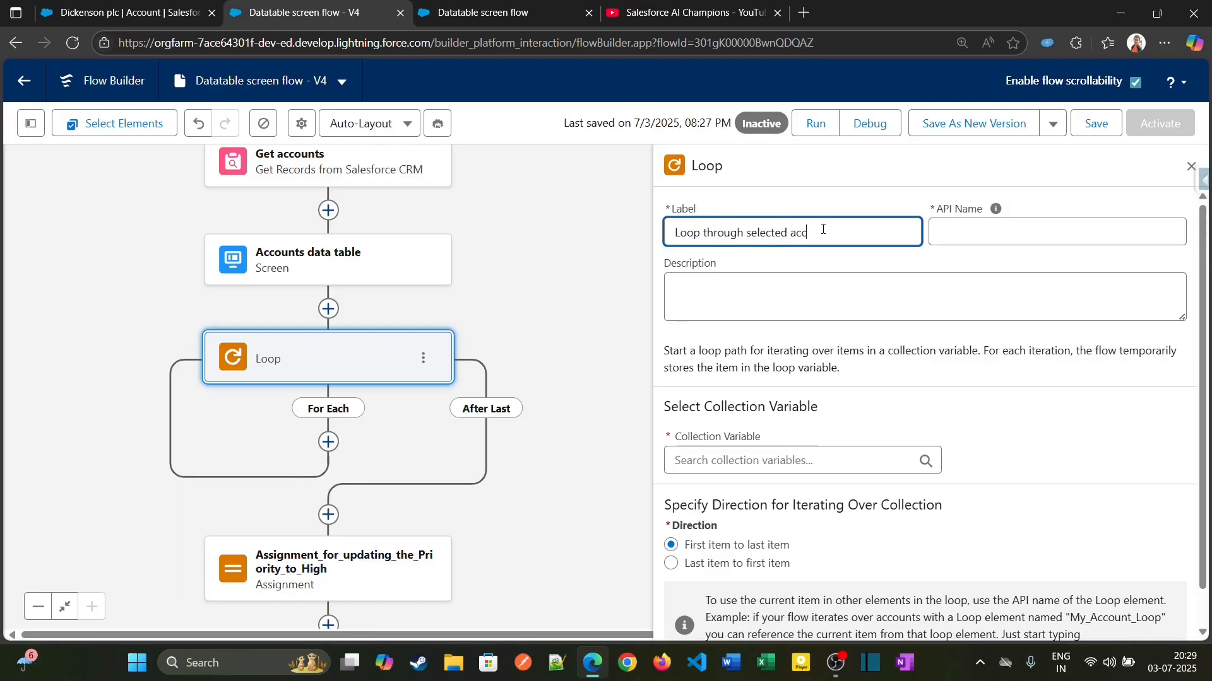
type(" recs")
key("Tab")
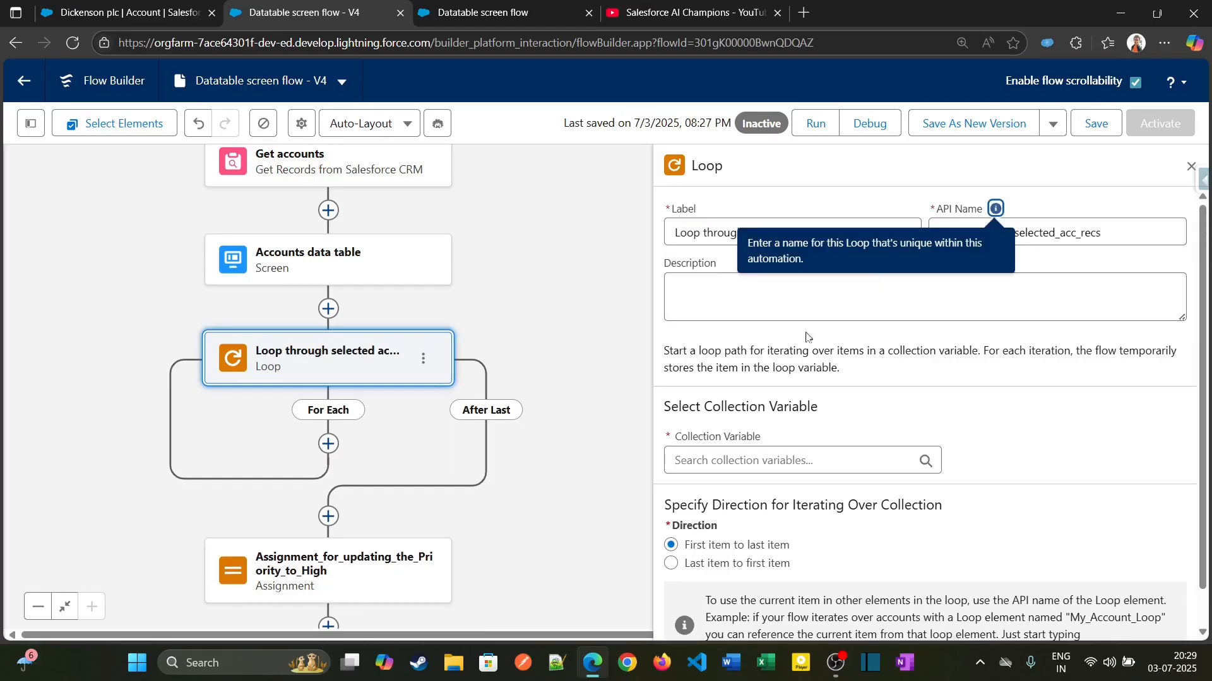
- Set the loop's collection variable to the Selected Rows output of the Accounts data table, and review its iteration direction
left_click(781, 458)
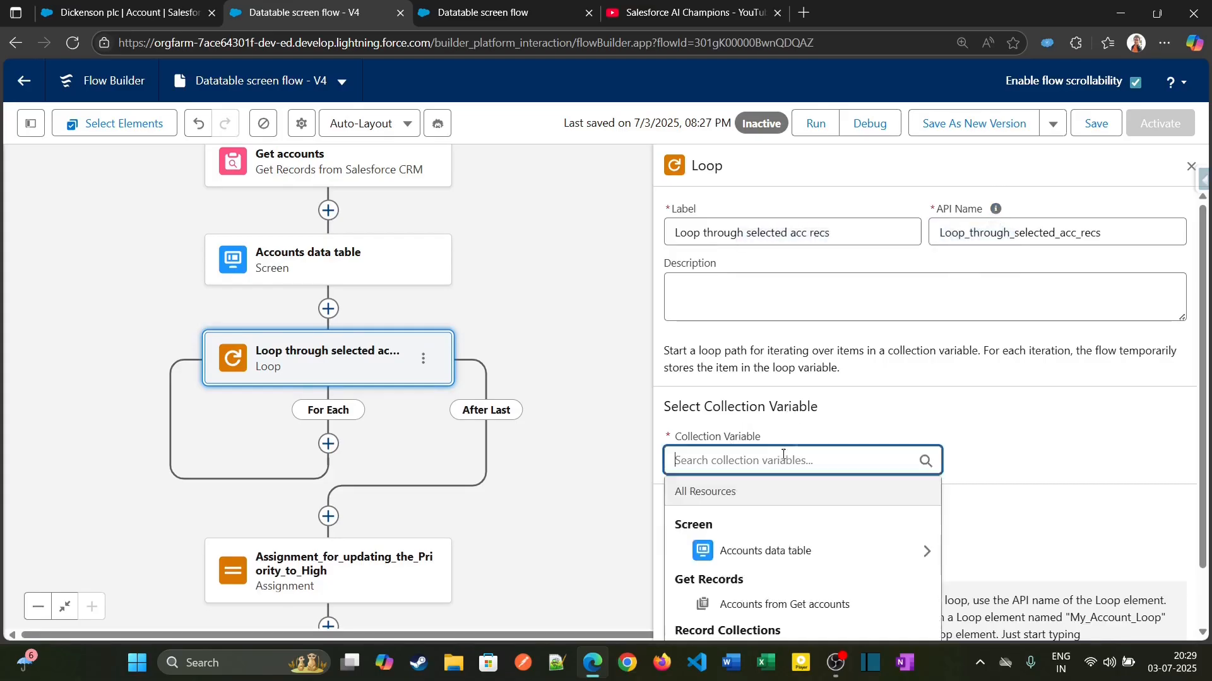
left_click(764, 555)
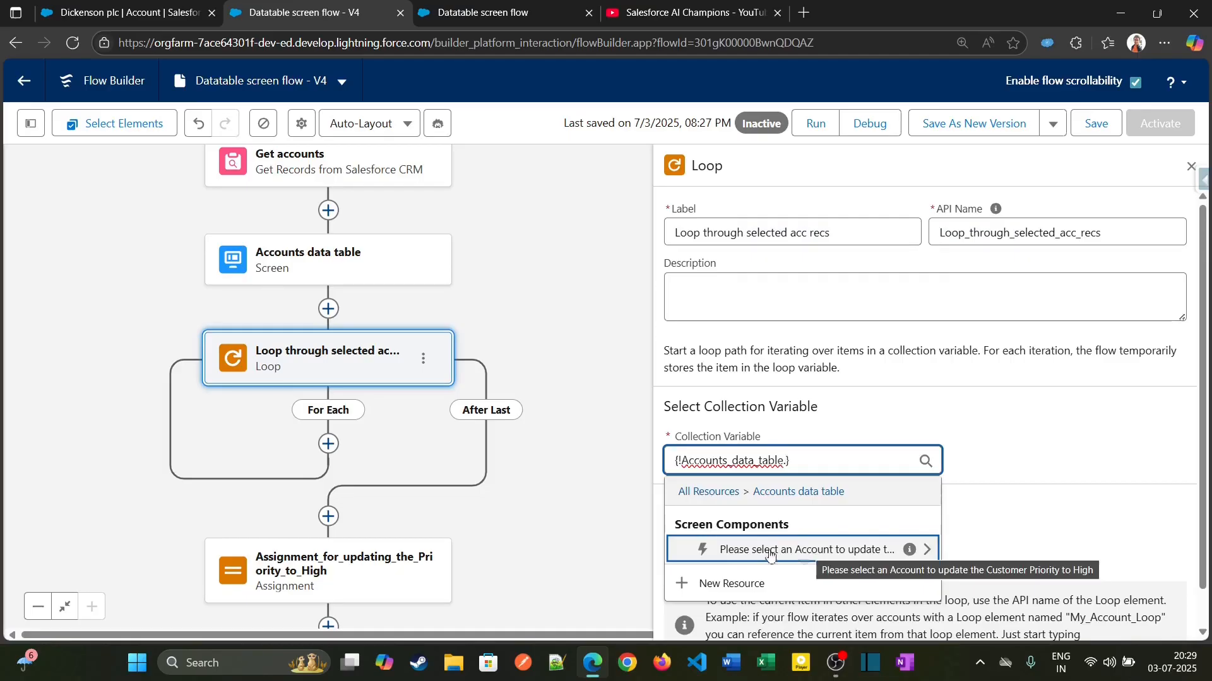
left_click(802, 555)
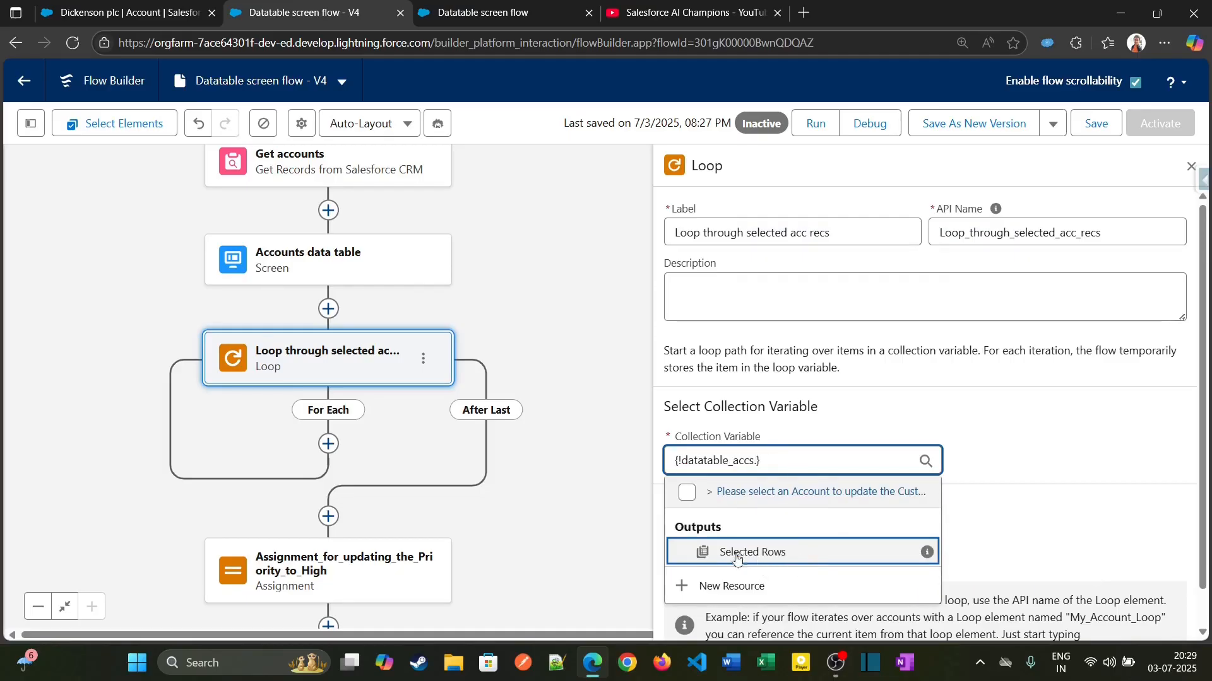
mouse_move(926, 554)
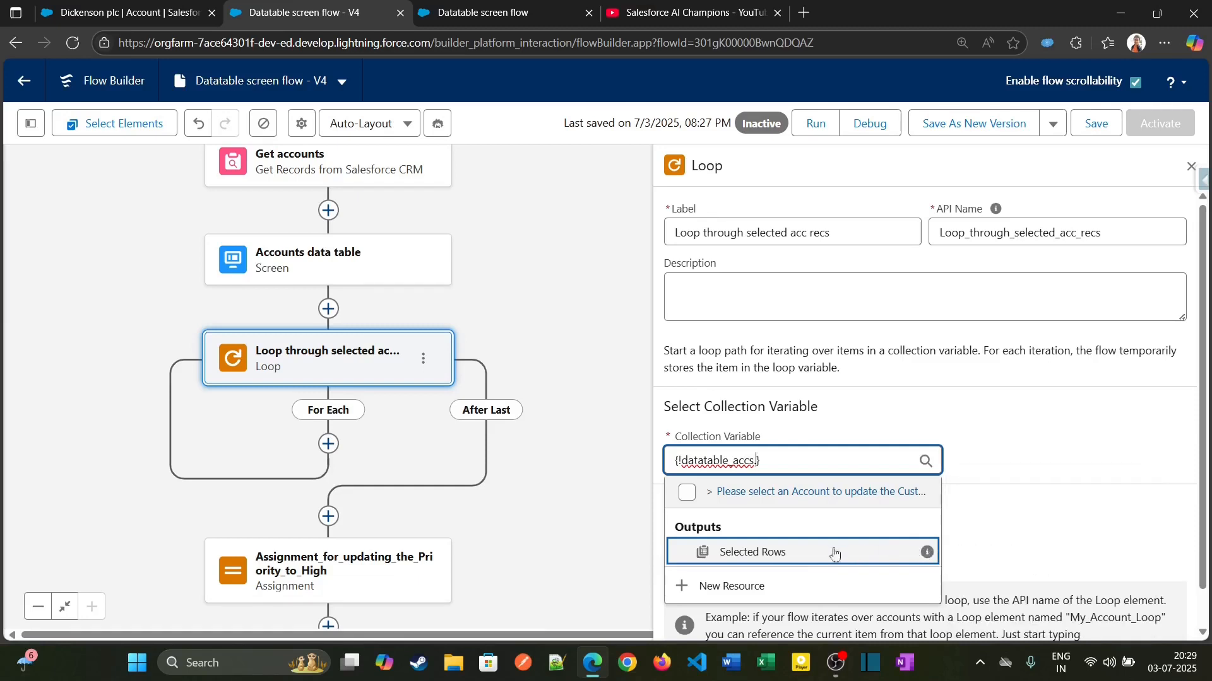
left_click(813, 553)
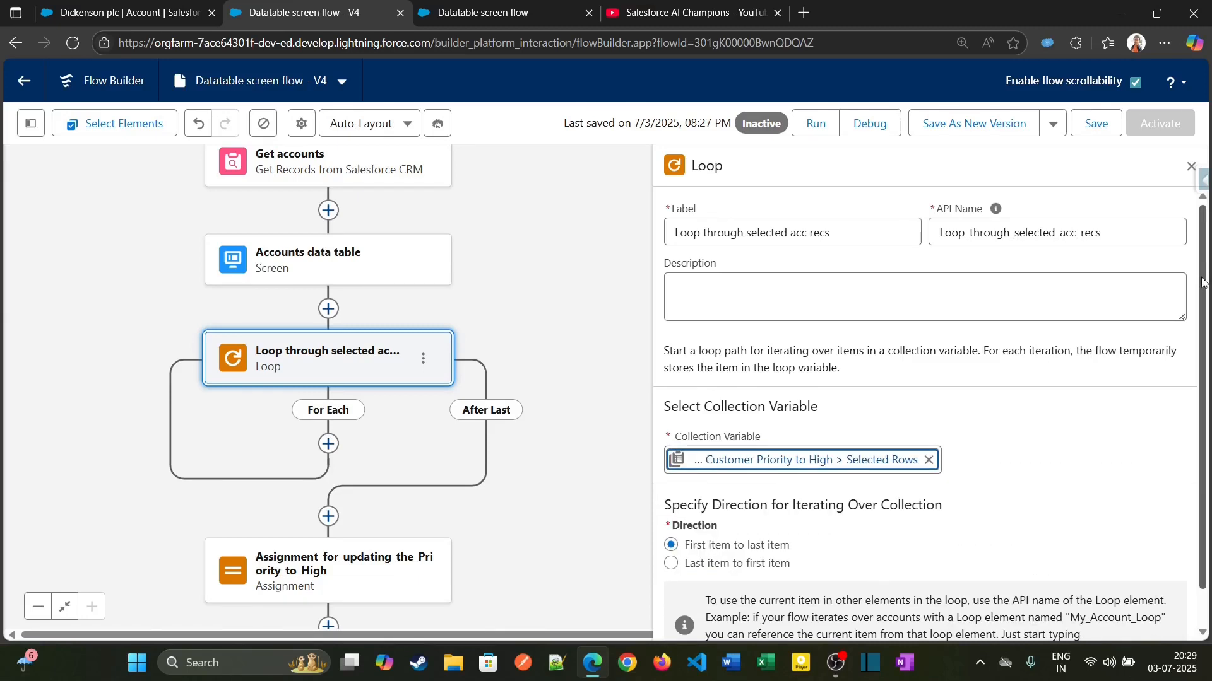
scroll(860, 435, "down", 1)
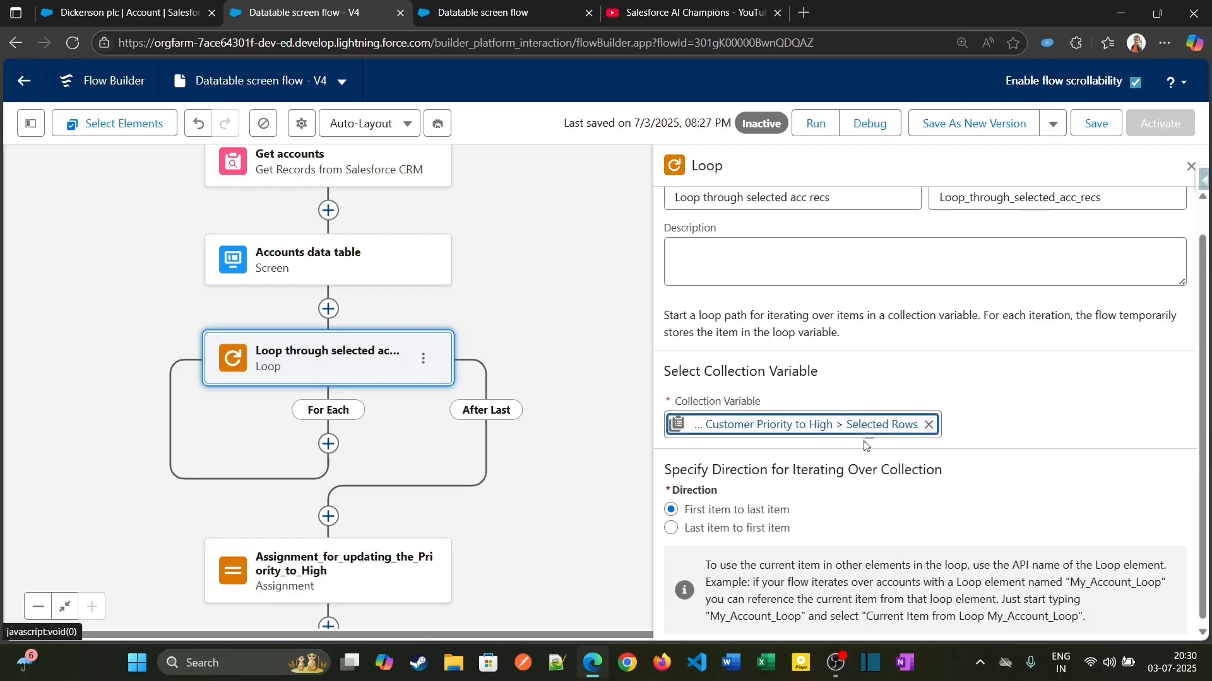
scroll(1209, 435, "down", 1)
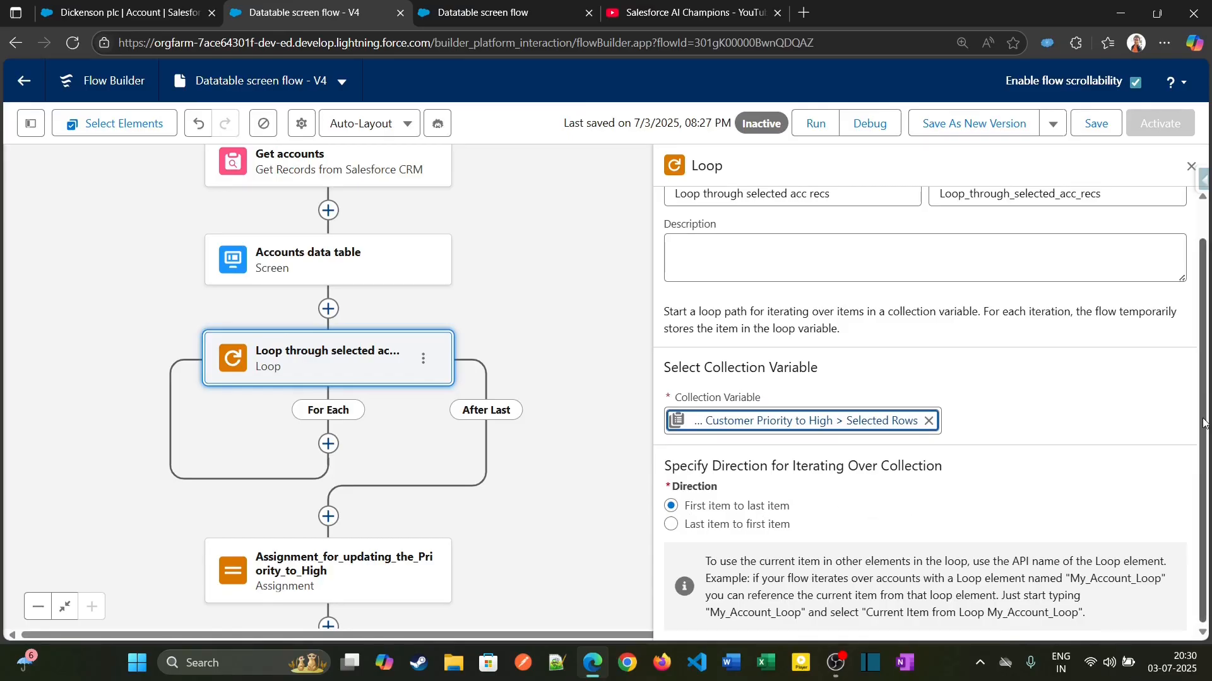
- Close the loop's settings and move the priority assignment element into the loop's For Each path
left_click_drag(547, 497, 560, 372)
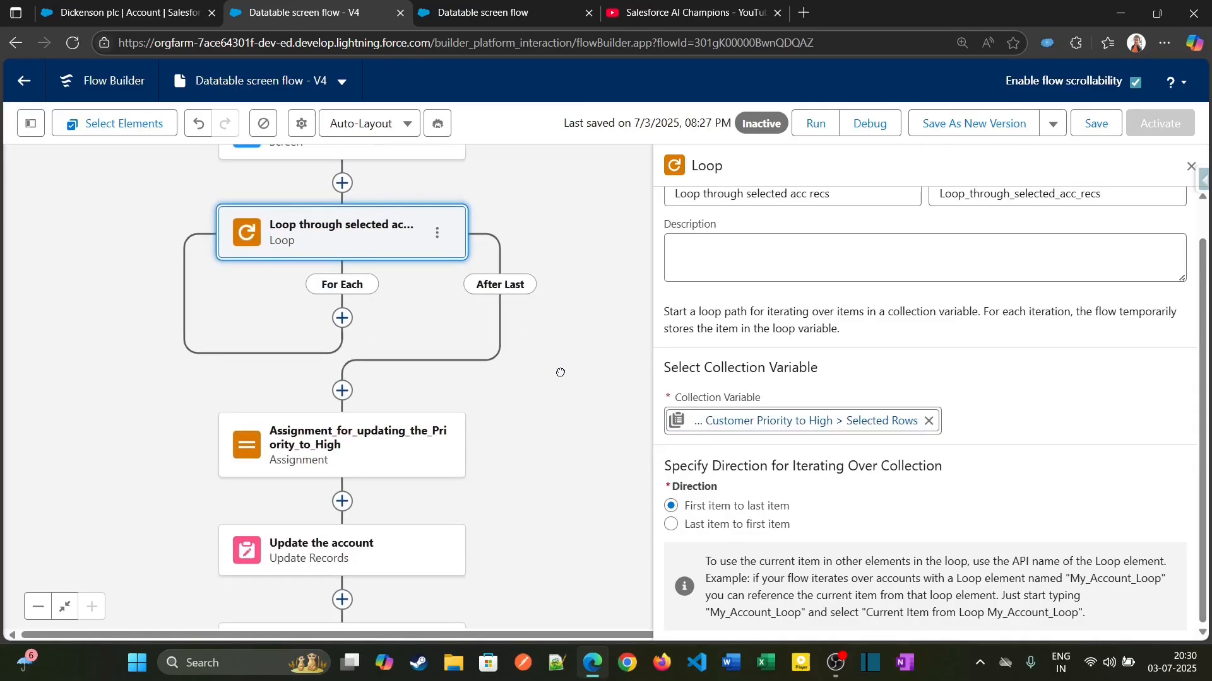
left_click(343, 319)
left_click_drag(542, 366, 577, 308)
left_click(344, 319)
left_click(1191, 166)
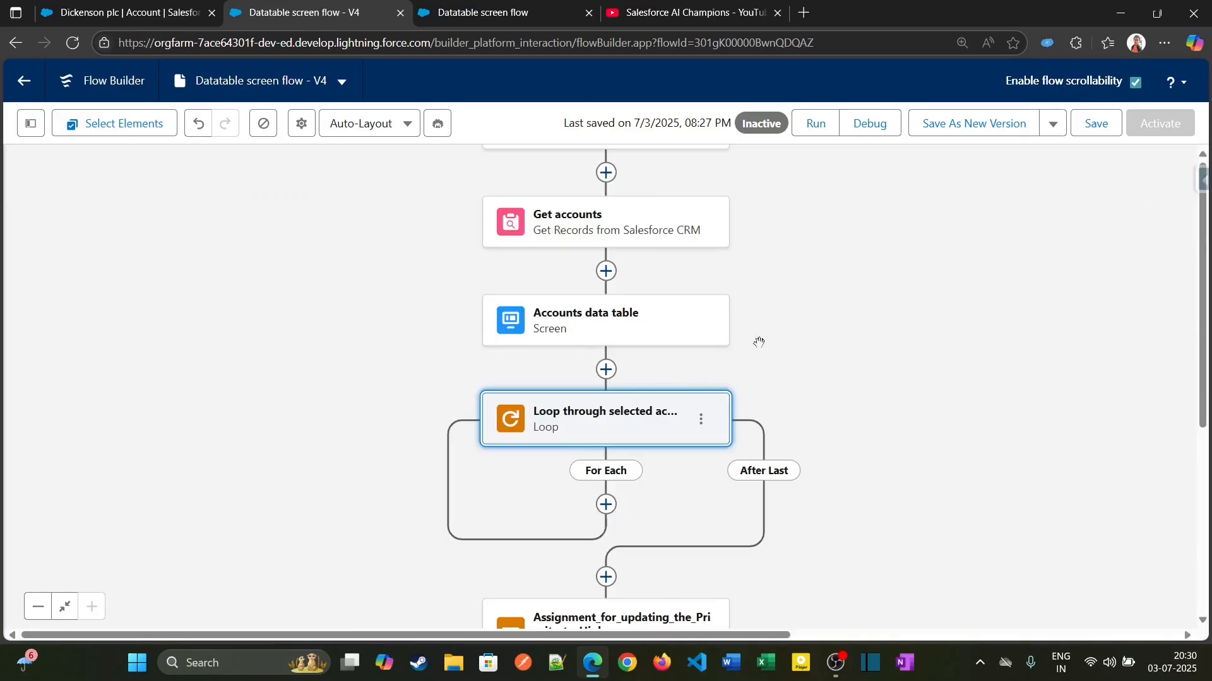
left_click_drag(820, 340, 753, 250)
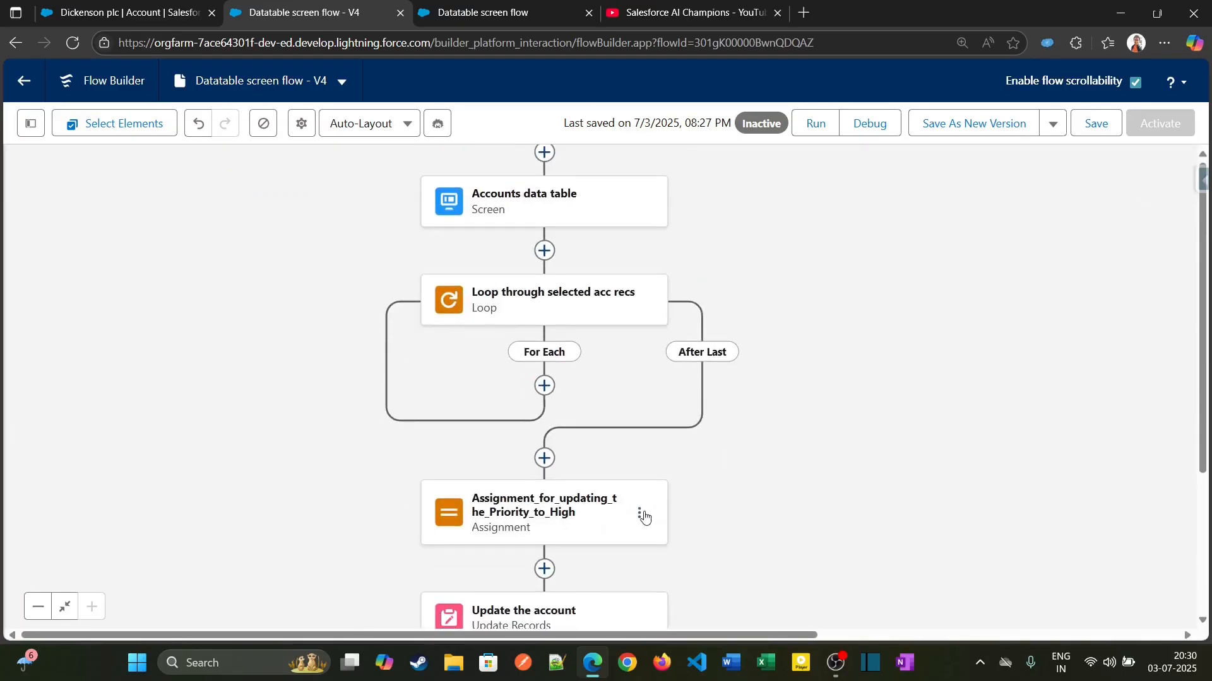
left_click(640, 515)
left_click(664, 576)
left_click(544, 386)
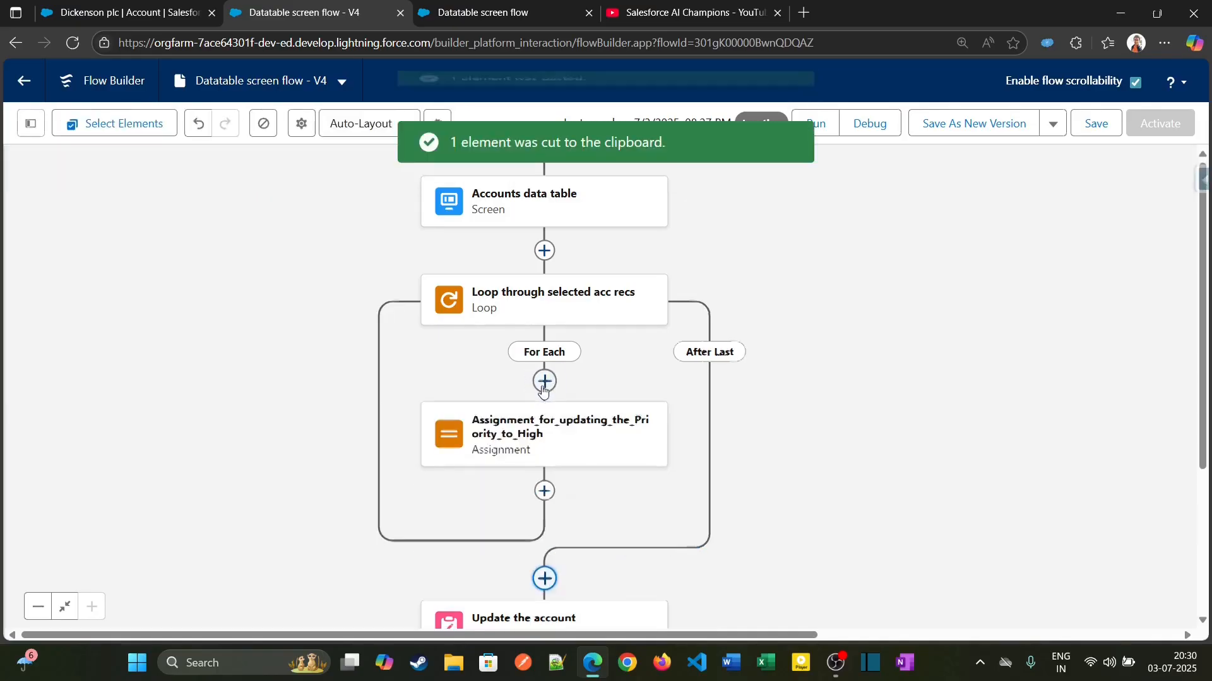
- In the priority assignment, replace the variable with the loop's current item Customer Priority field and set its value to High
left_click(554, 435)
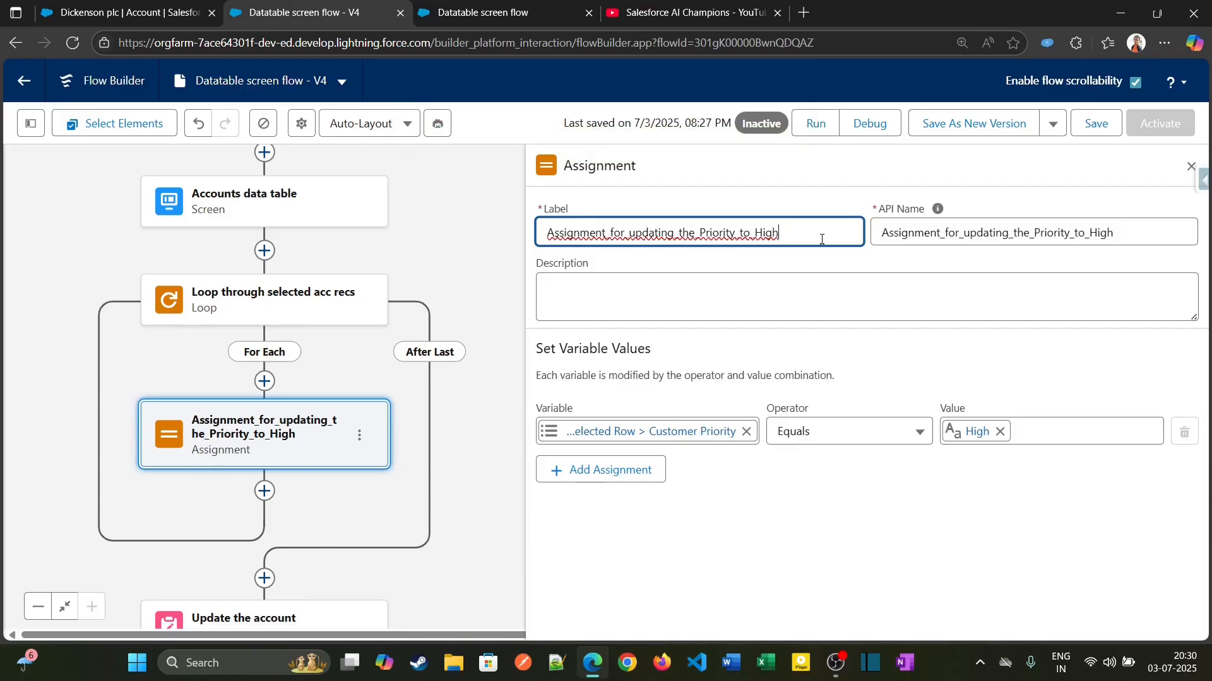
left_click(746, 432)
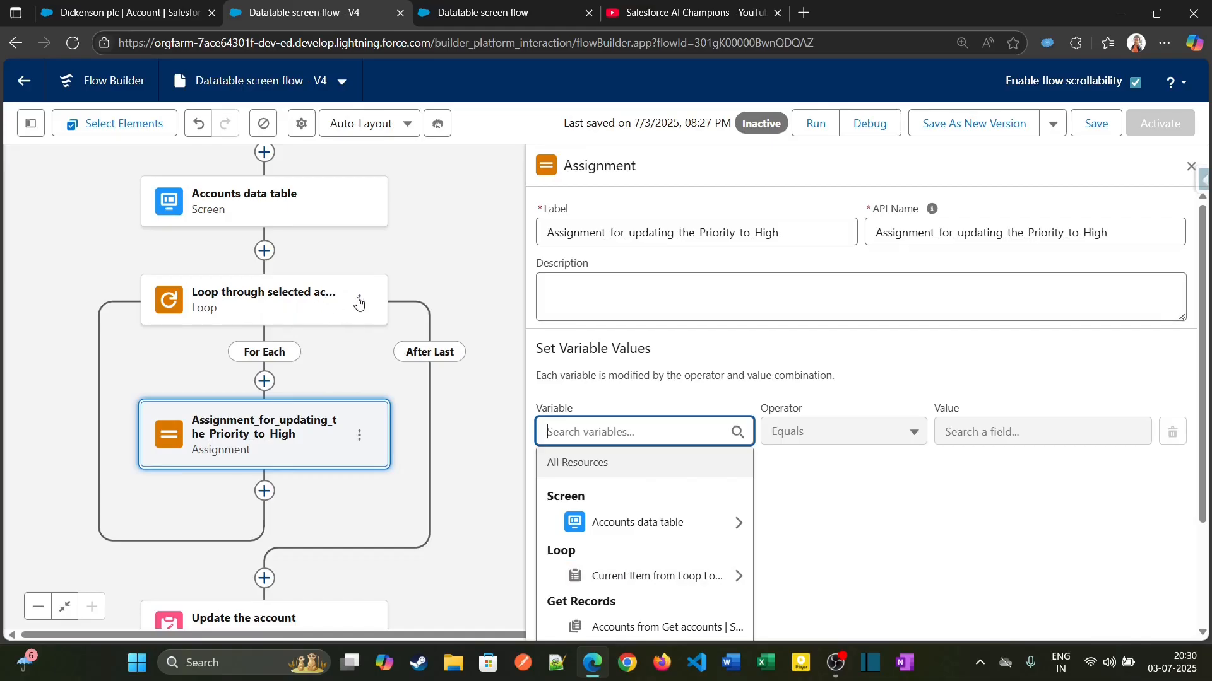
left_click(656, 577)
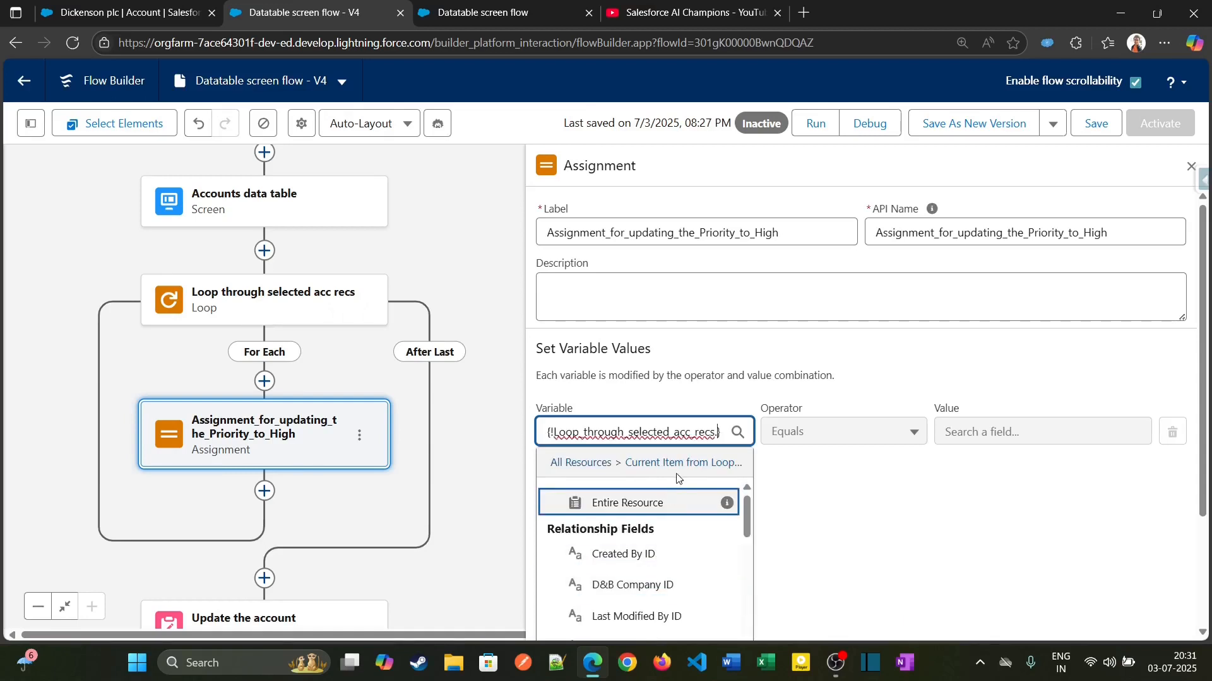
type("cust")
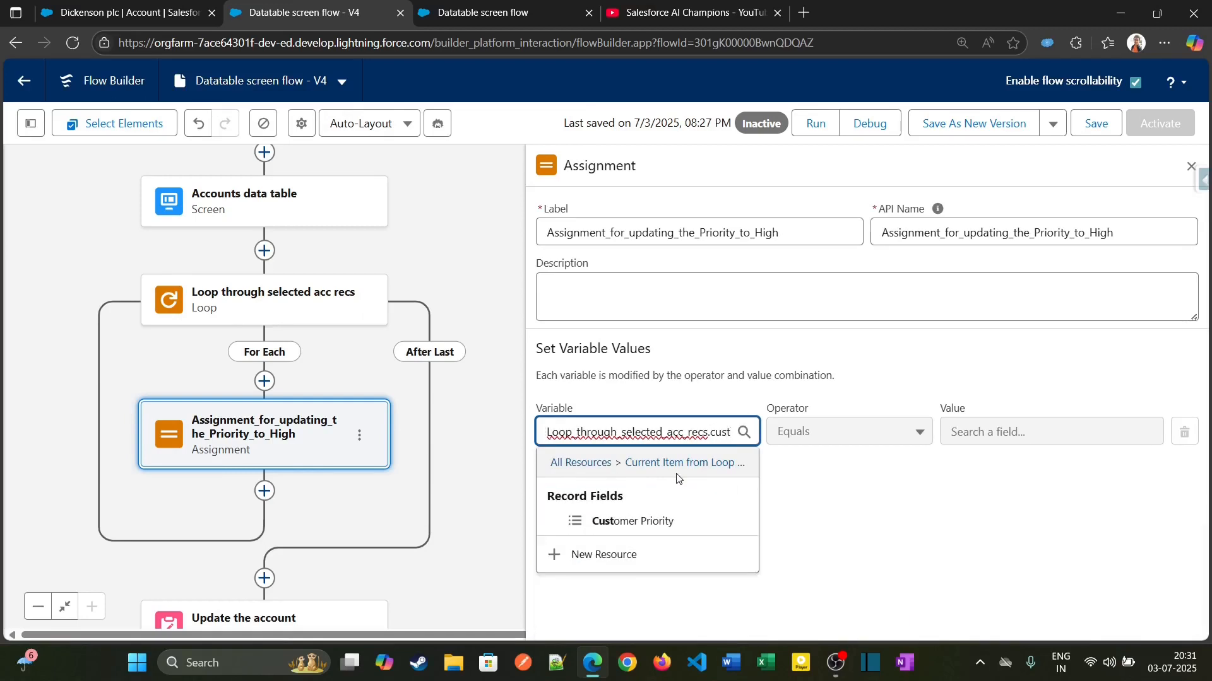
left_click(660, 523)
left_click(1009, 431)
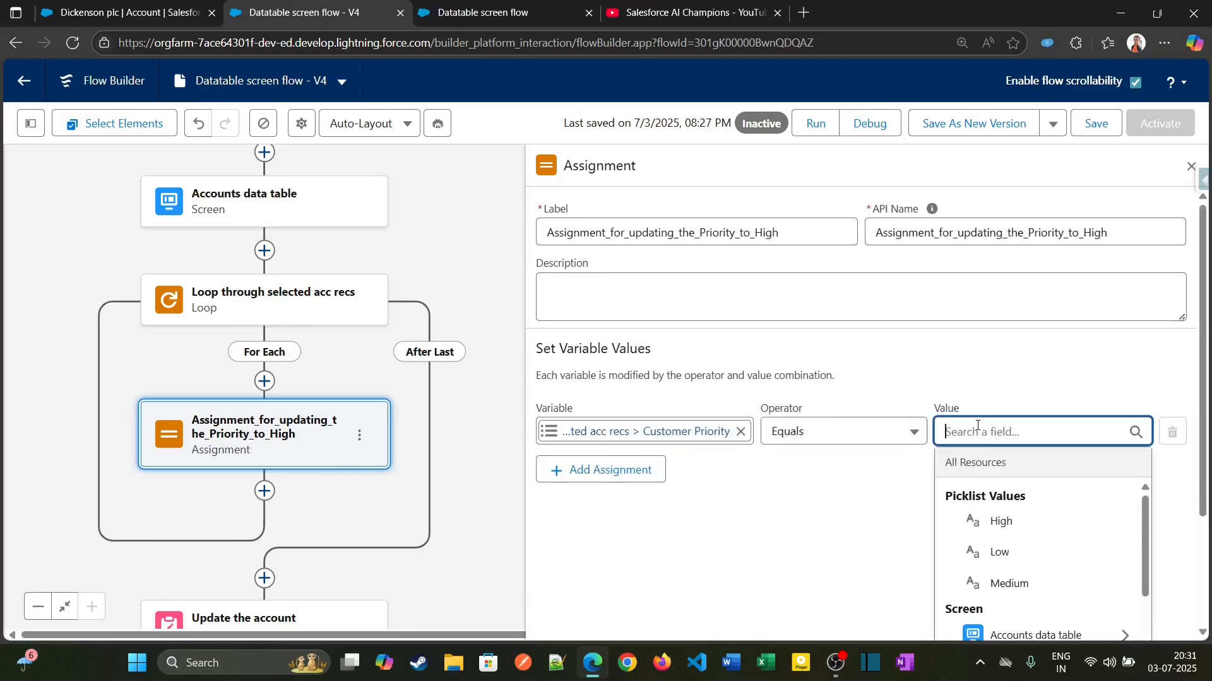
left_click(985, 518)
left_click(879, 509)
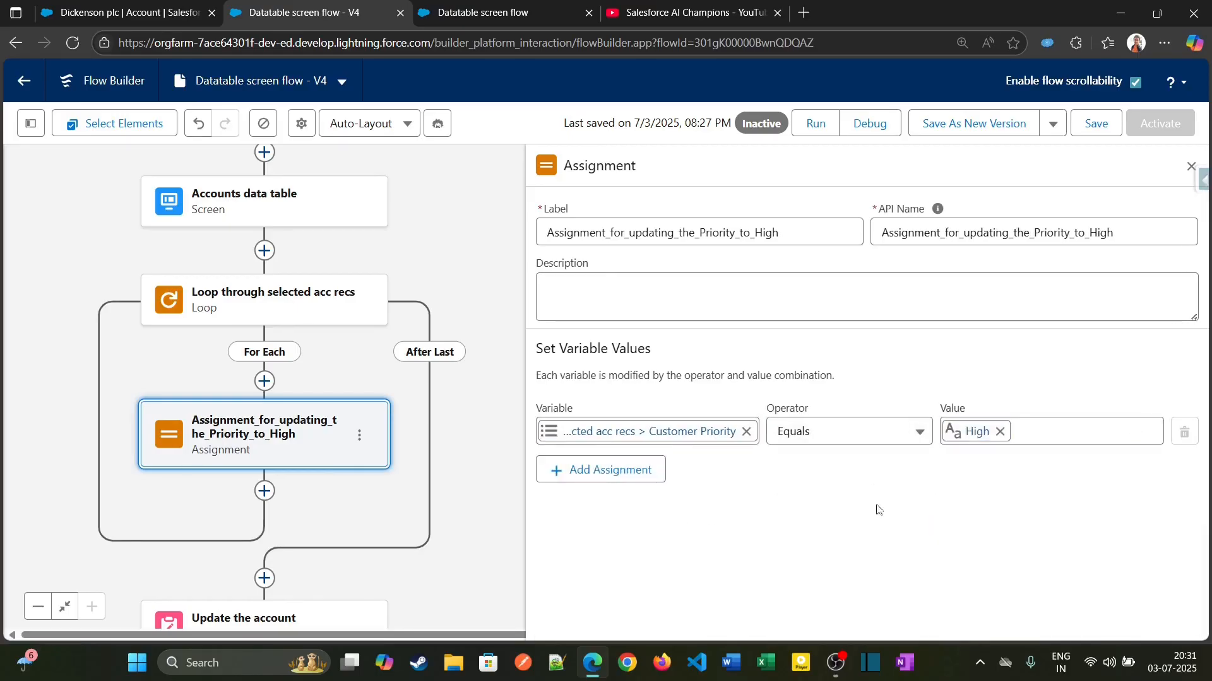
- Add an Assignment element after the priority assignment inside the loop and label it "add to the acc collection var"
left_click_drag(418, 486, 435, 403)
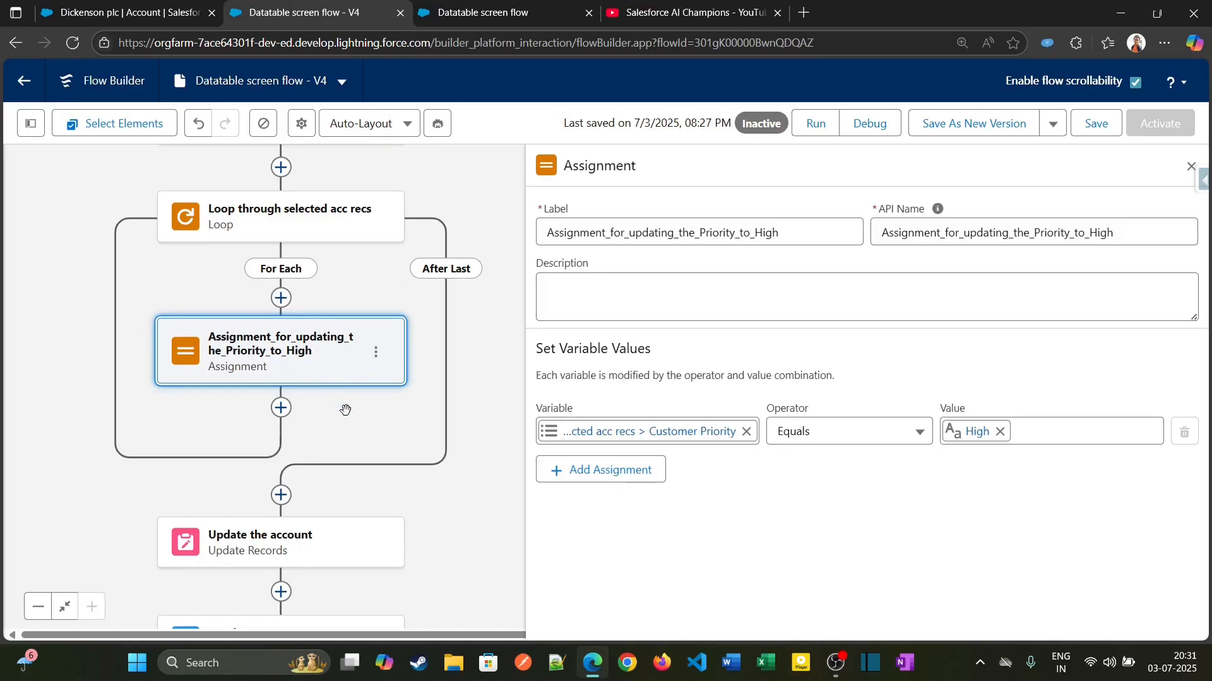
left_click(282, 408)
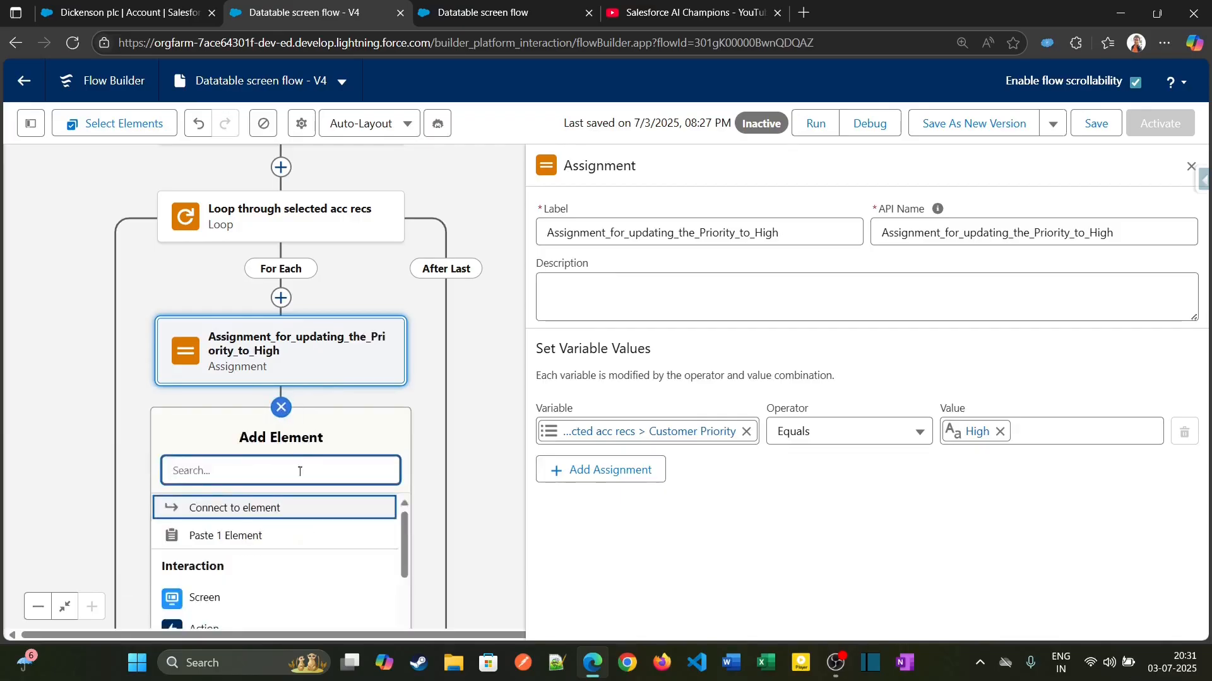
type("ass")
key("Return")
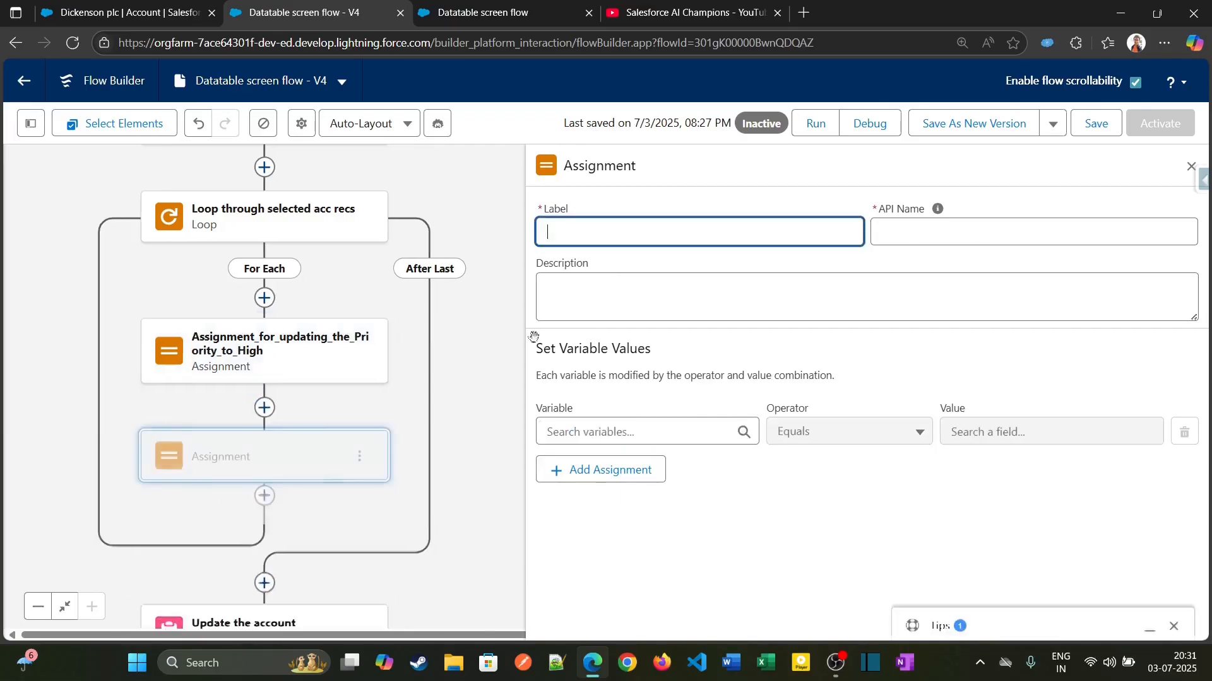
type("a")
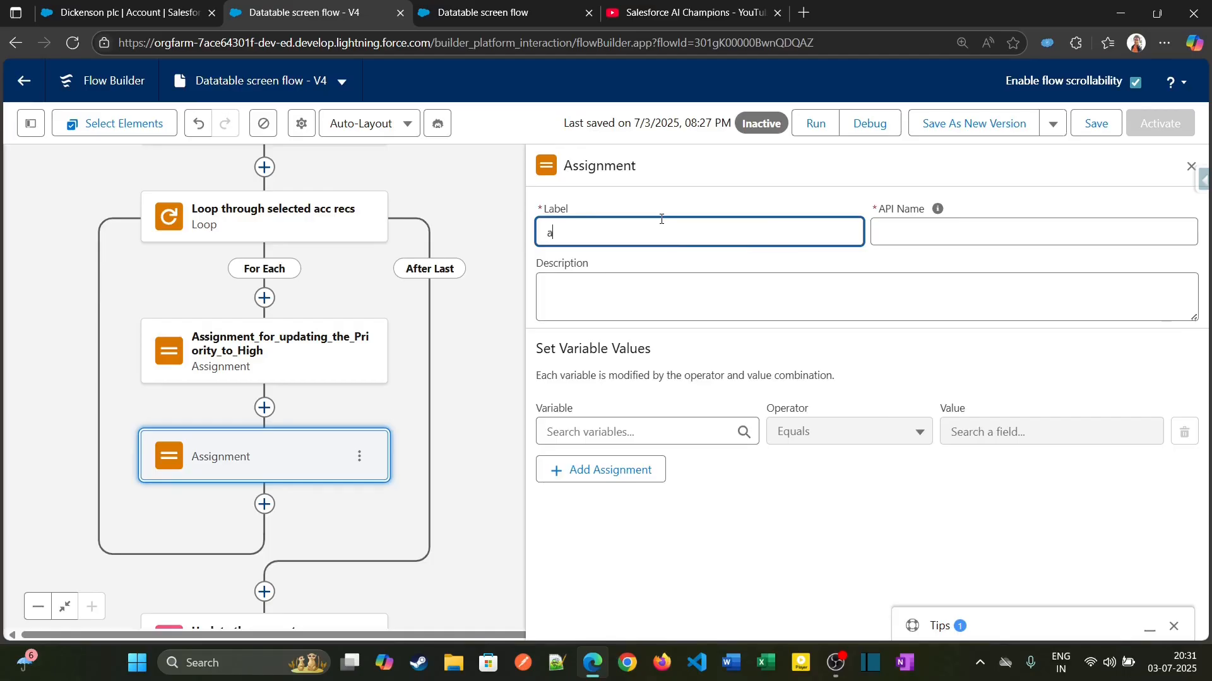
type("dd to the a")
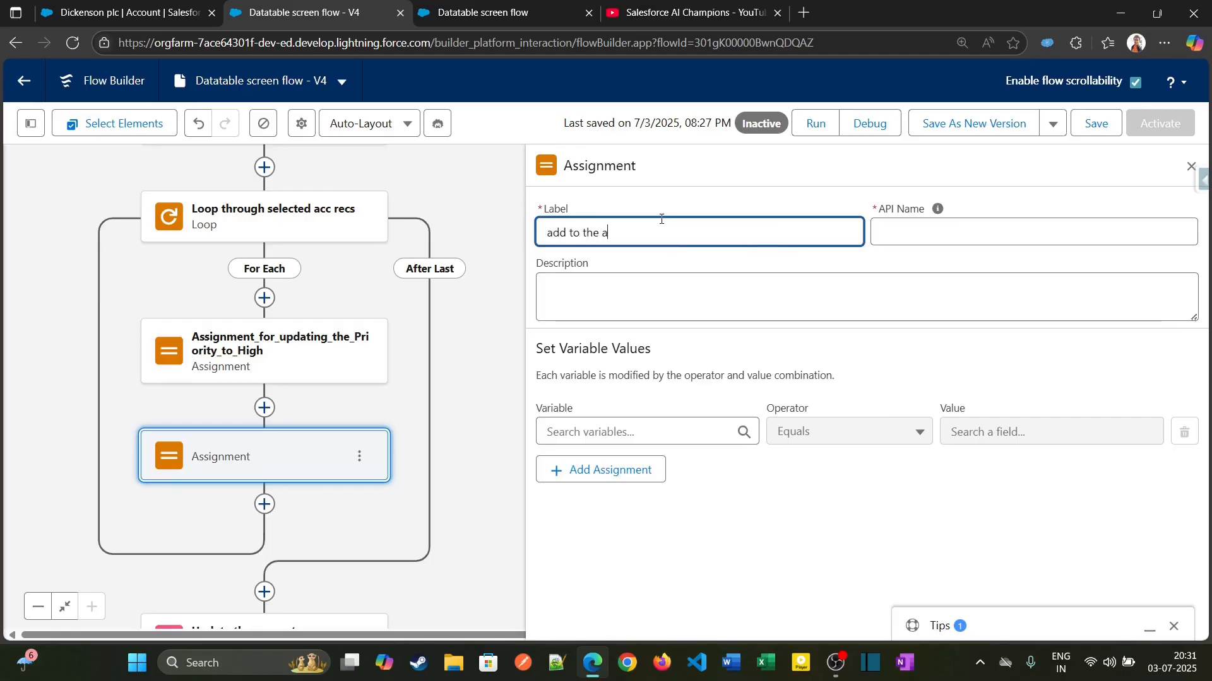
type("cc collecti")
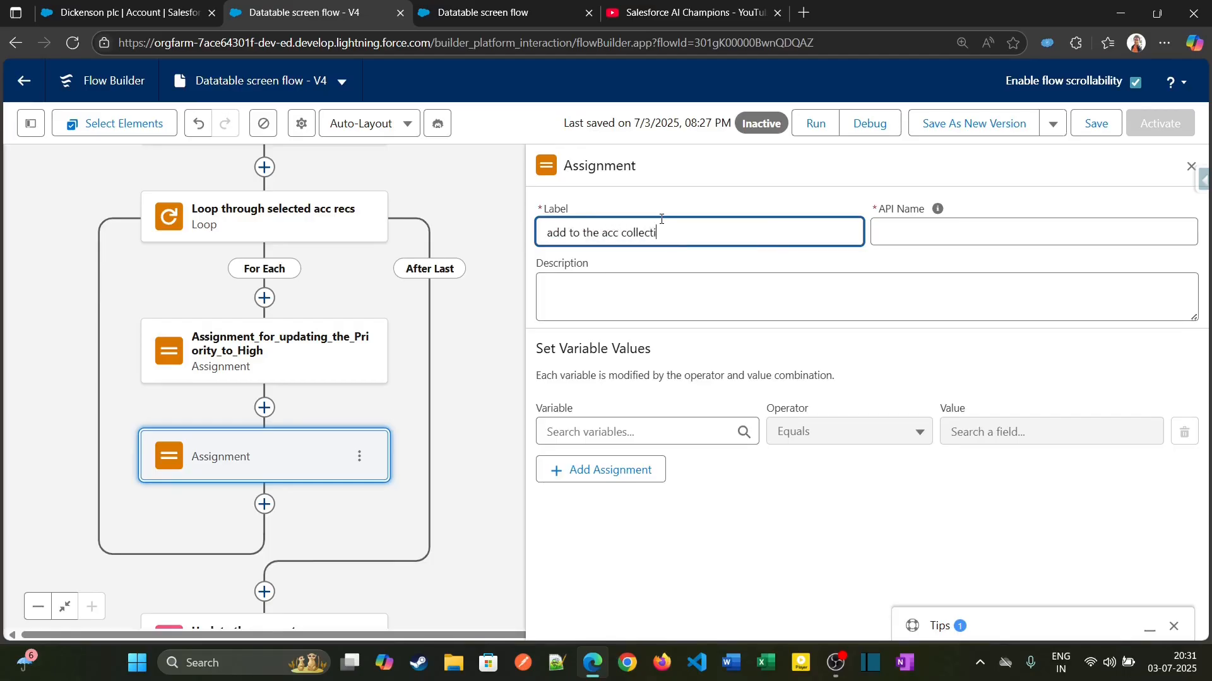
type("on var")
key("Tab")
left_click(601, 435)
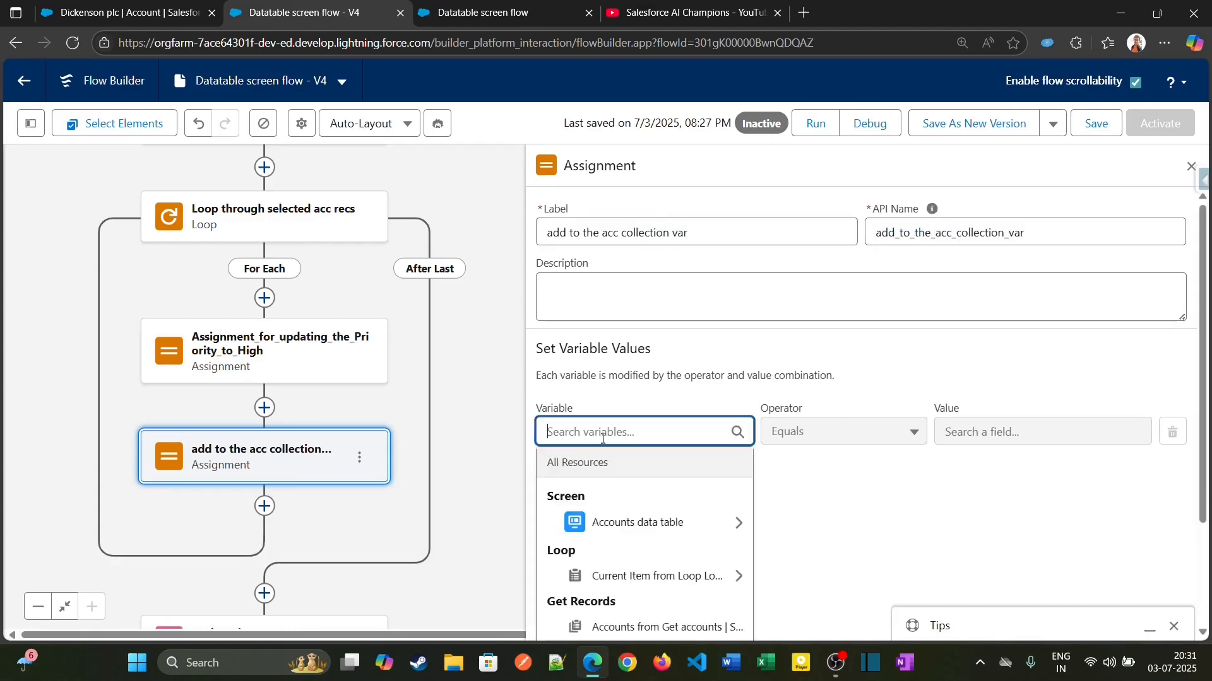
type("cu")
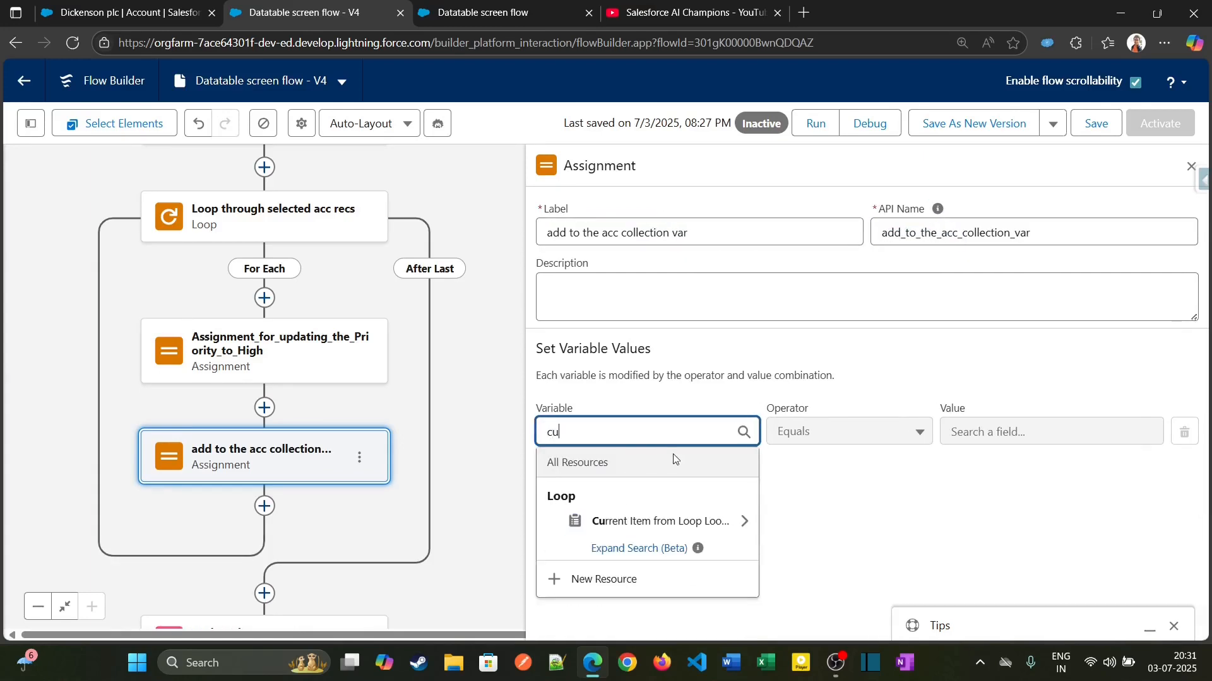
left_click(662, 520)
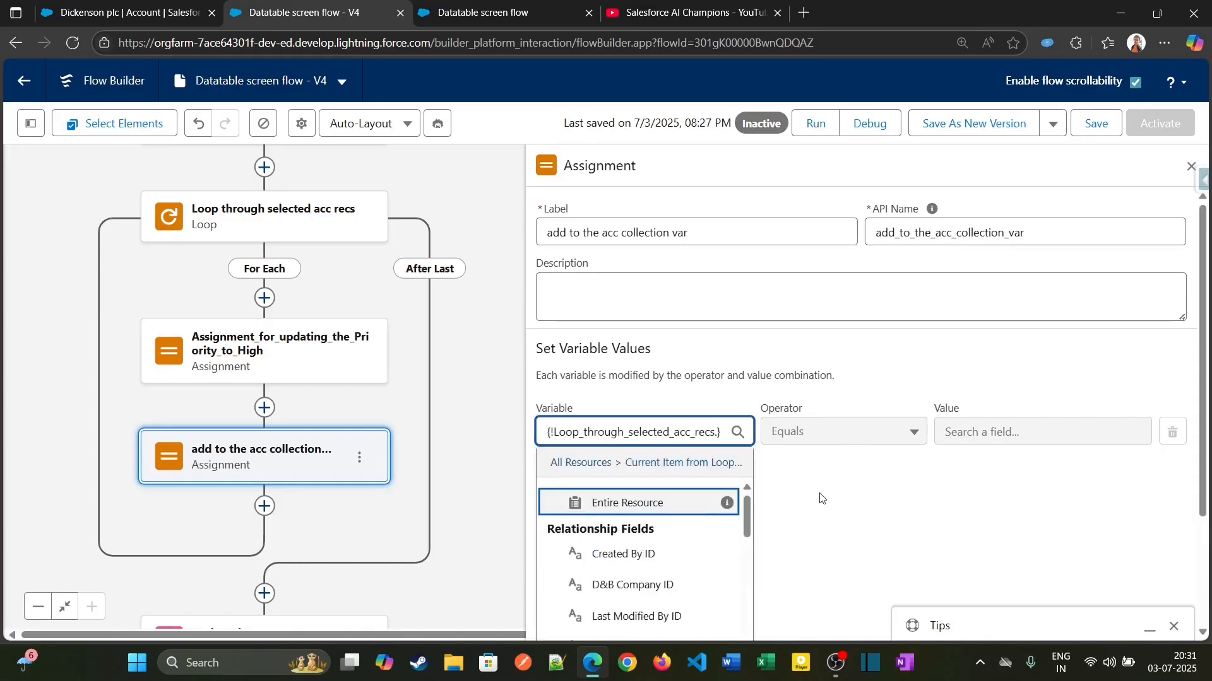
left_click(849, 483)
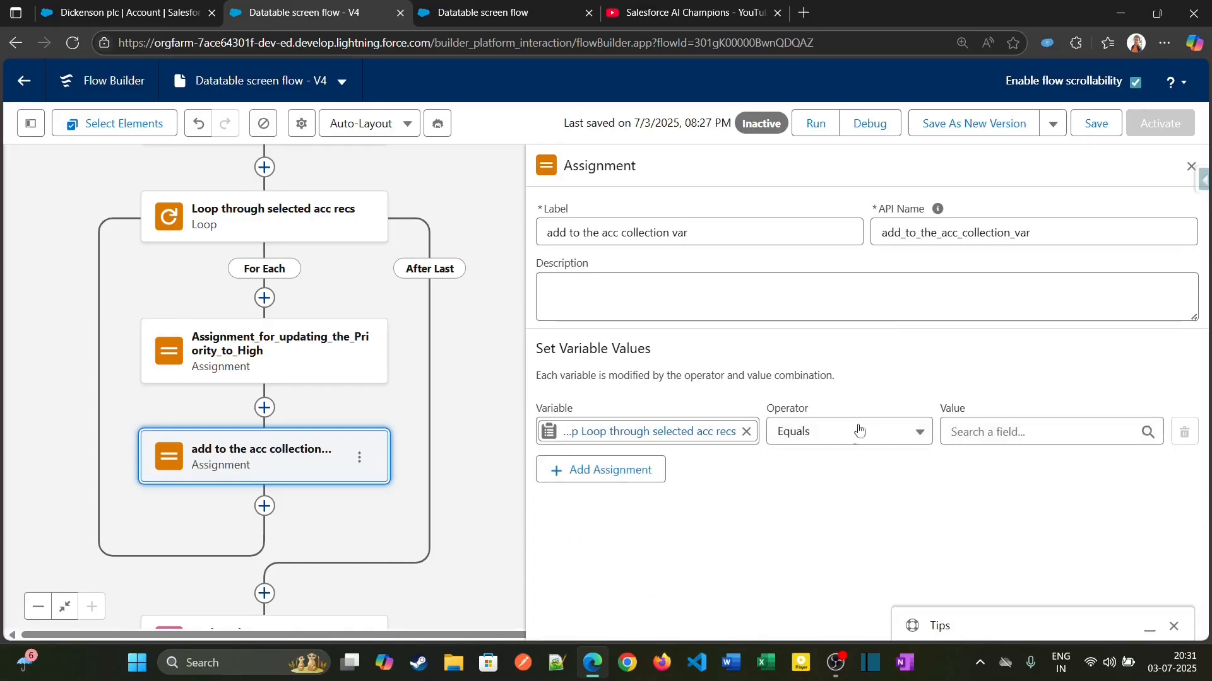
left_click(858, 431)
left_click(846, 465)
left_click(745, 429)
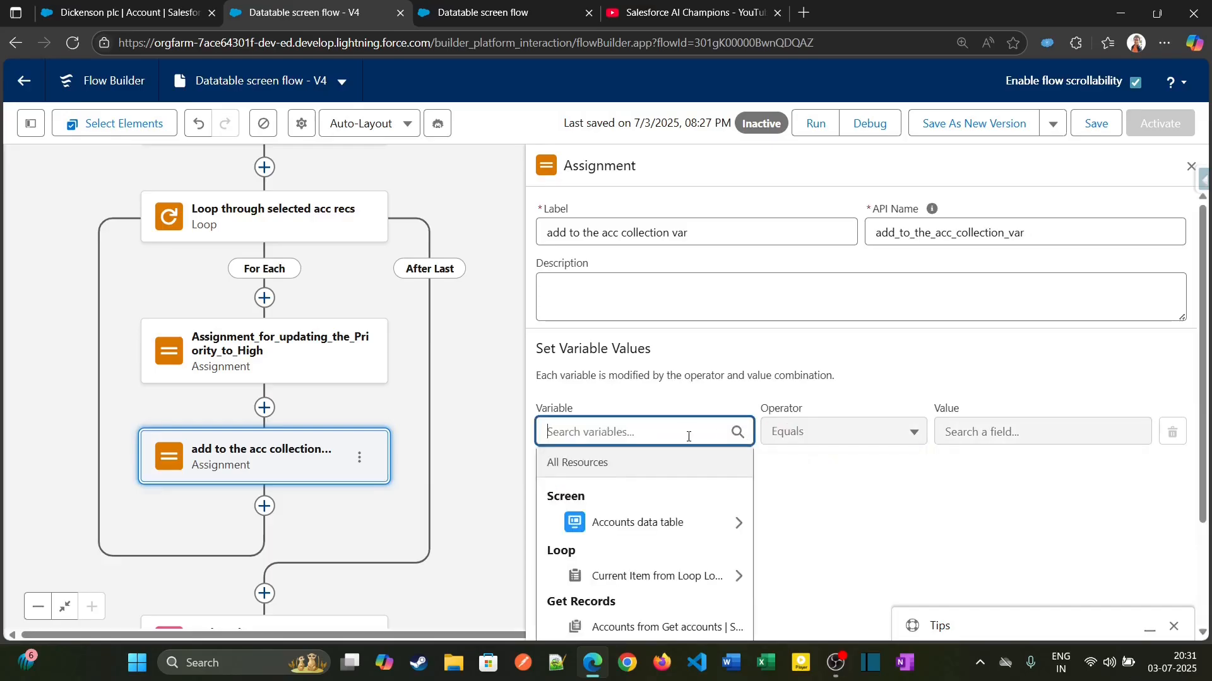
left_click(682, 575)
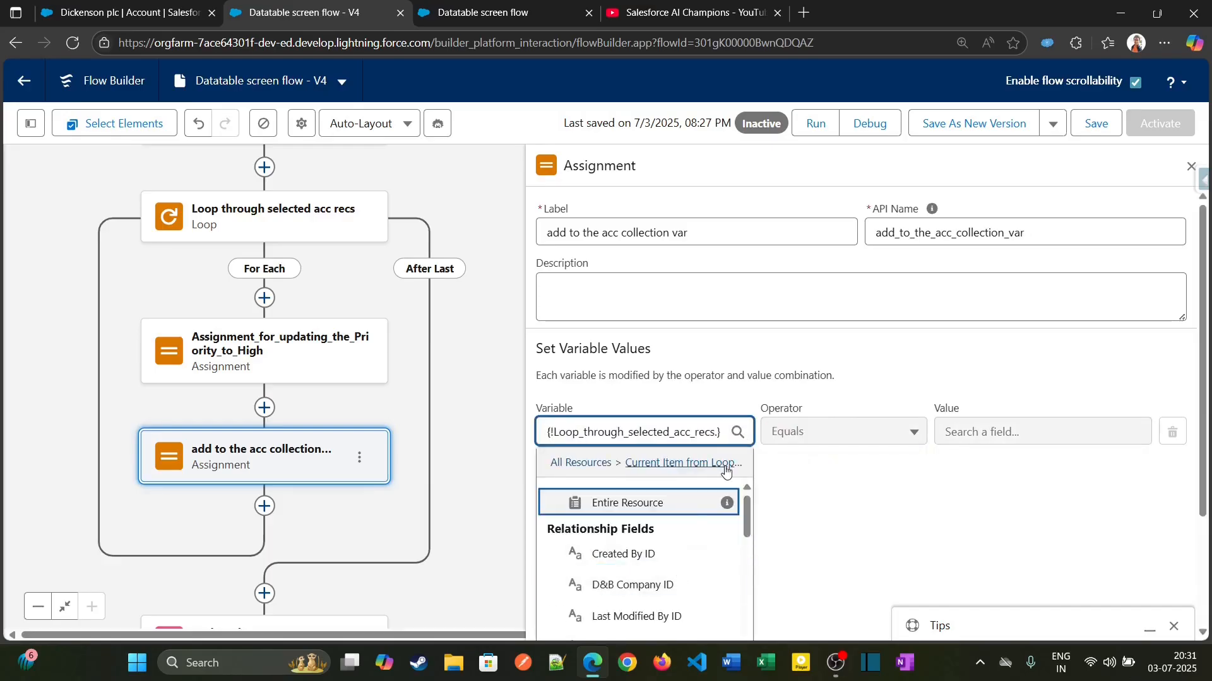
left_click_drag(745, 516, 749, 563)
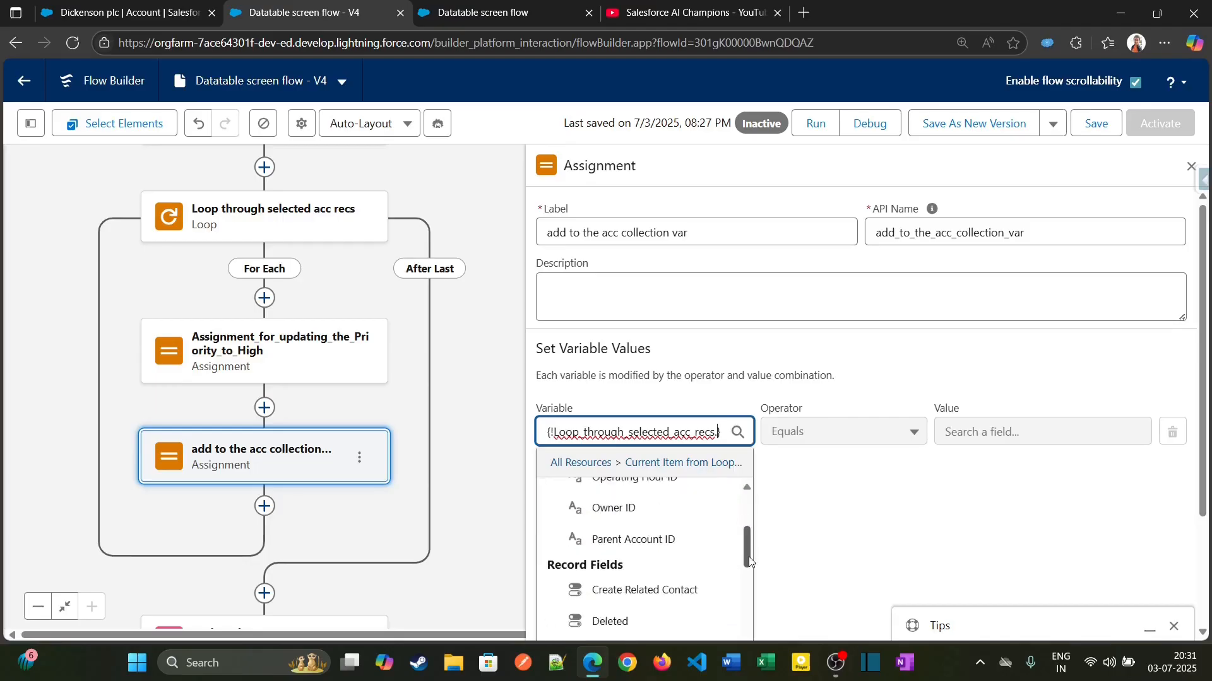
left_click(842, 437)
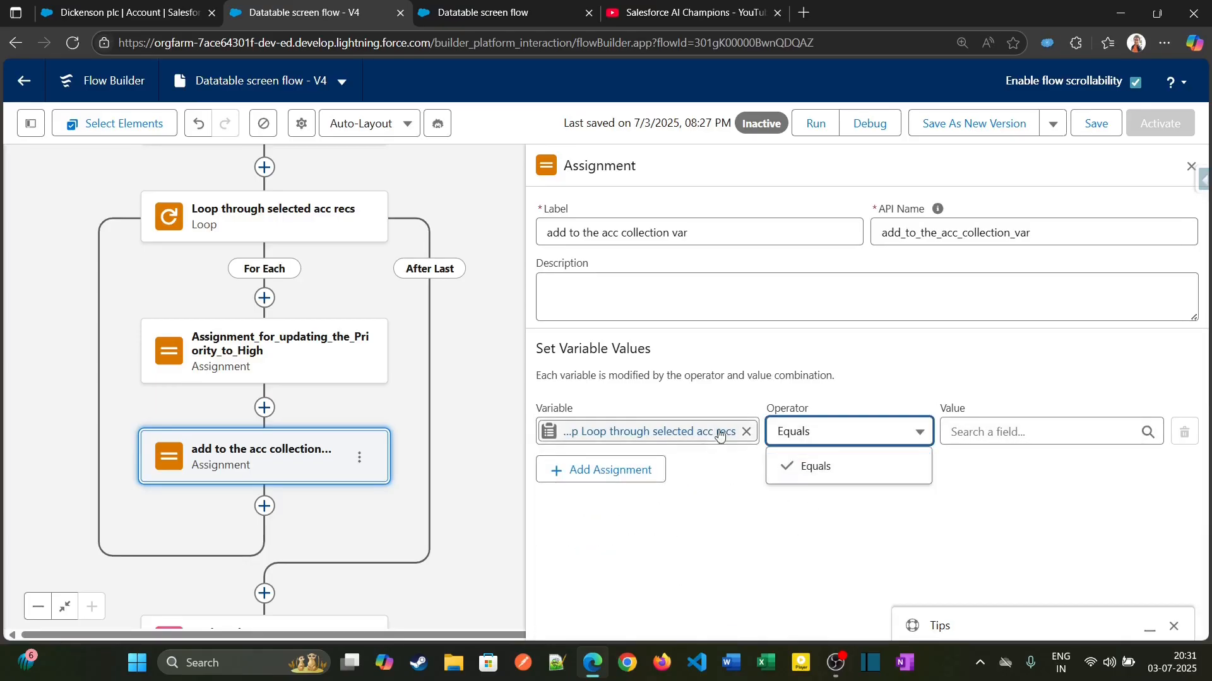
left_click(745, 434)
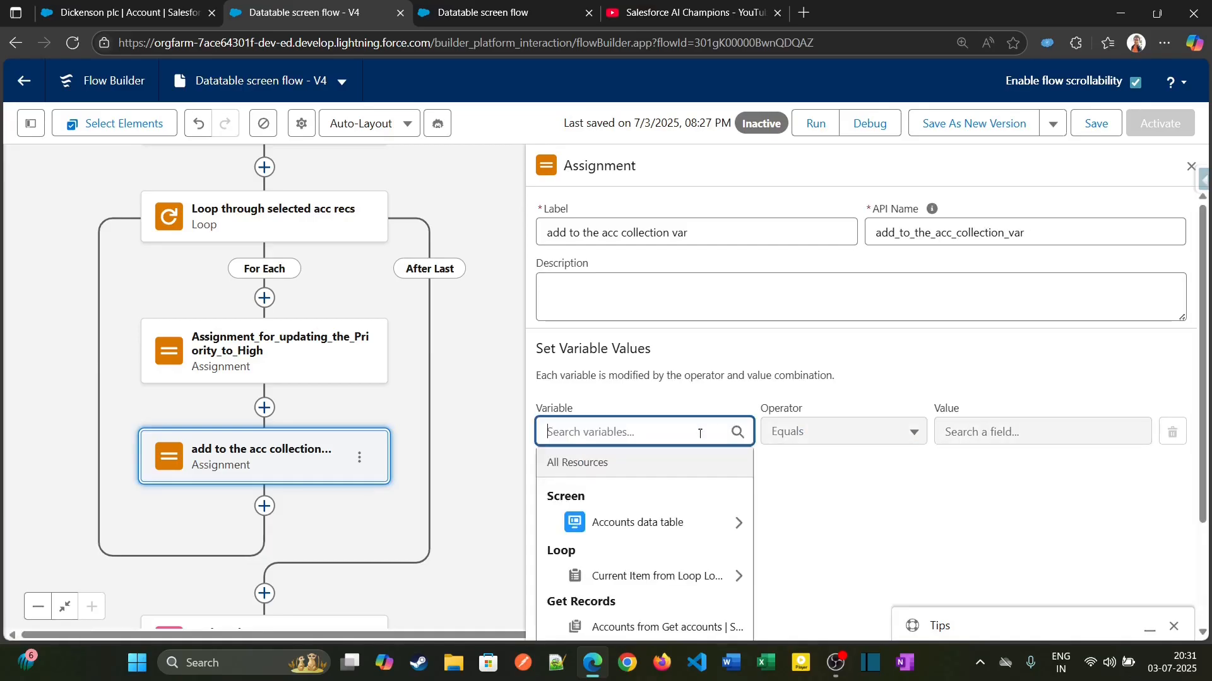
type("a")
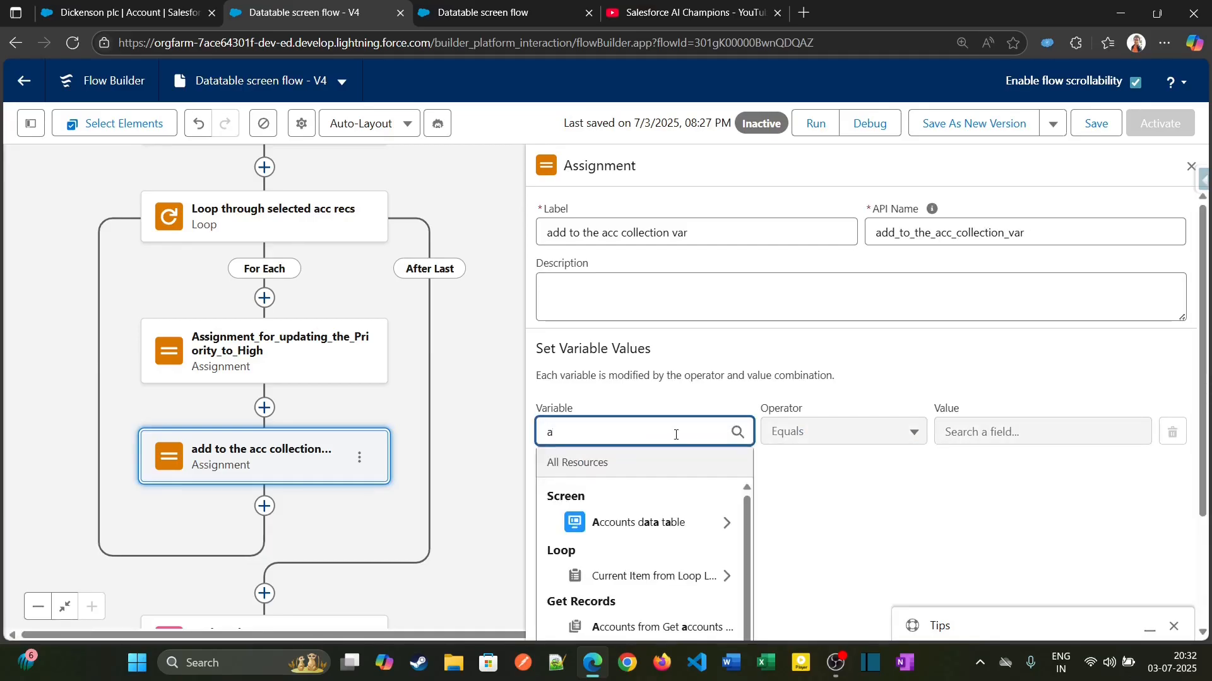
type("ss")
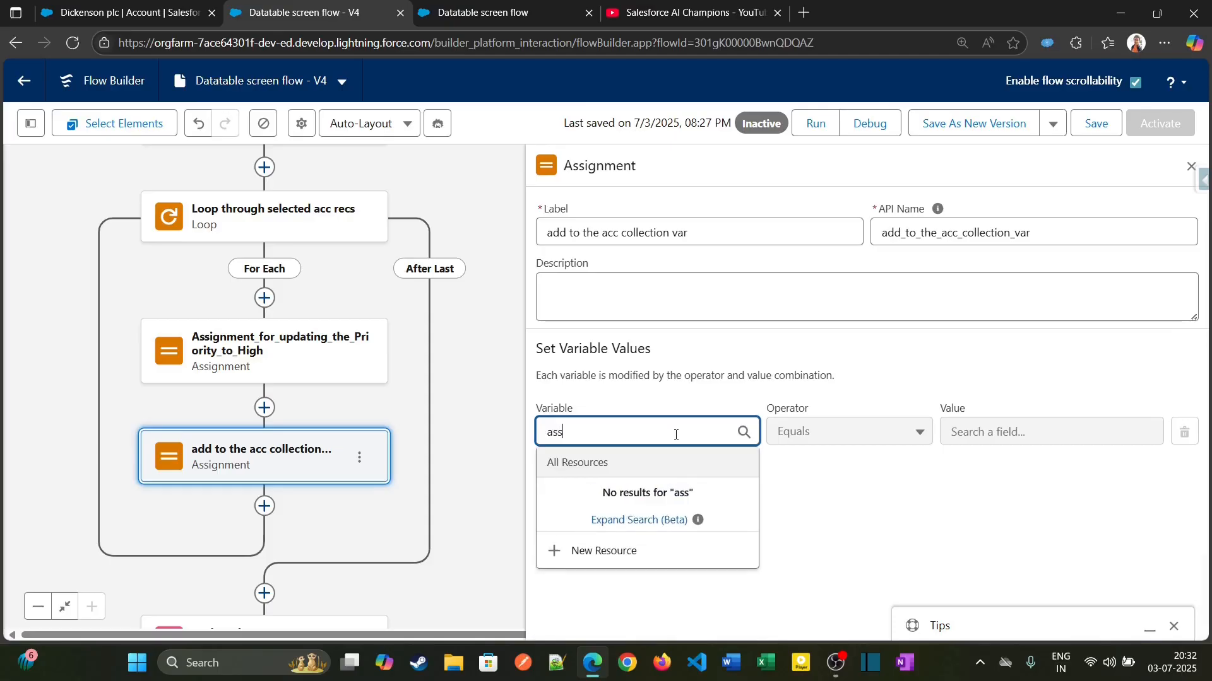
type("i")
key("ctrl+a")
key("BackSpace")
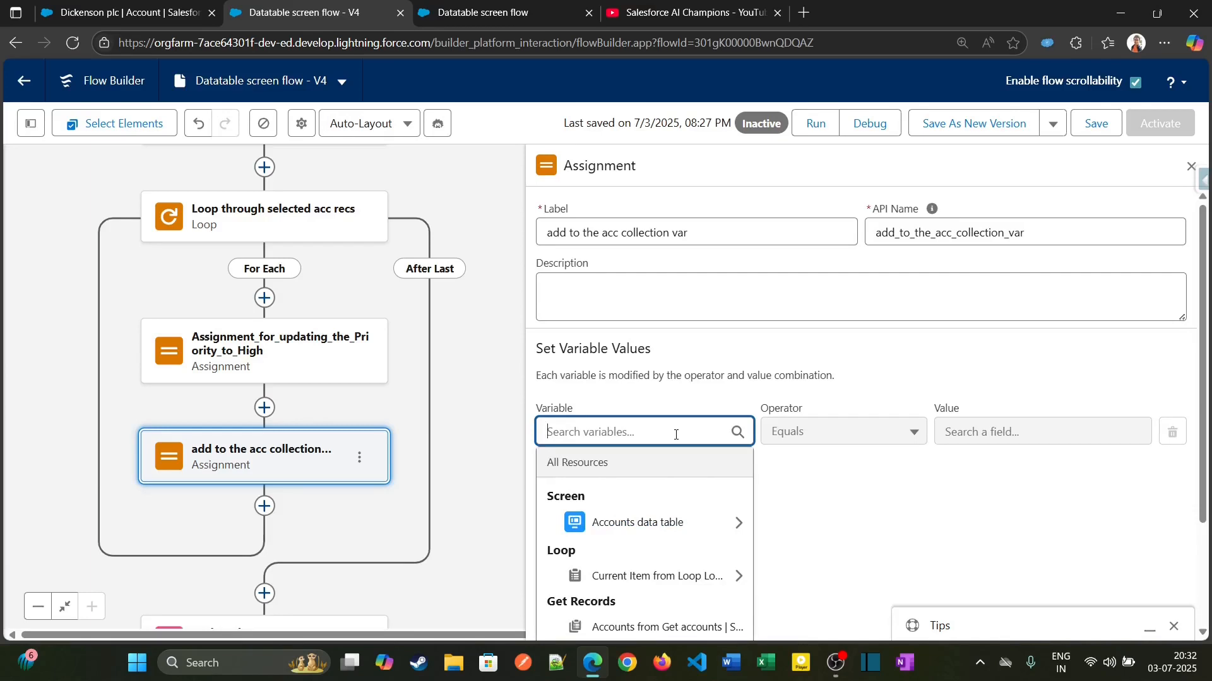
- Choose the acc_collection_var record collection as the new assignment's variable and set the operator to Add
scroll(666, 610, "down", 2)
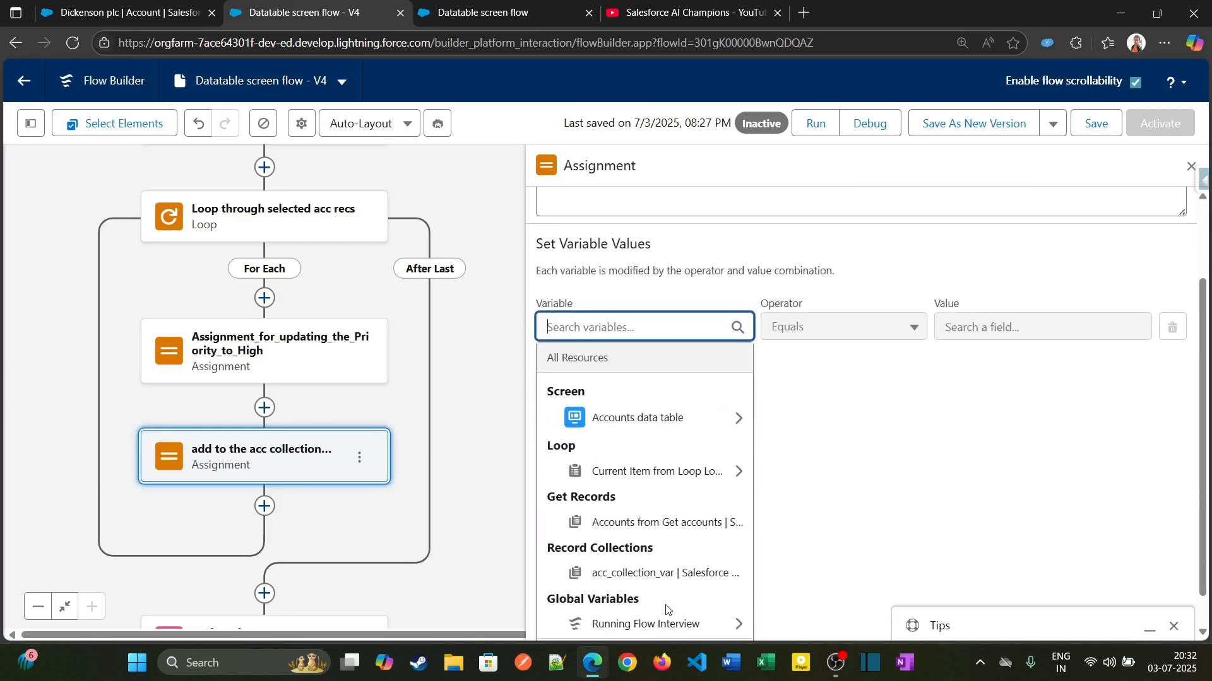
scroll(667, 609, "down", 1)
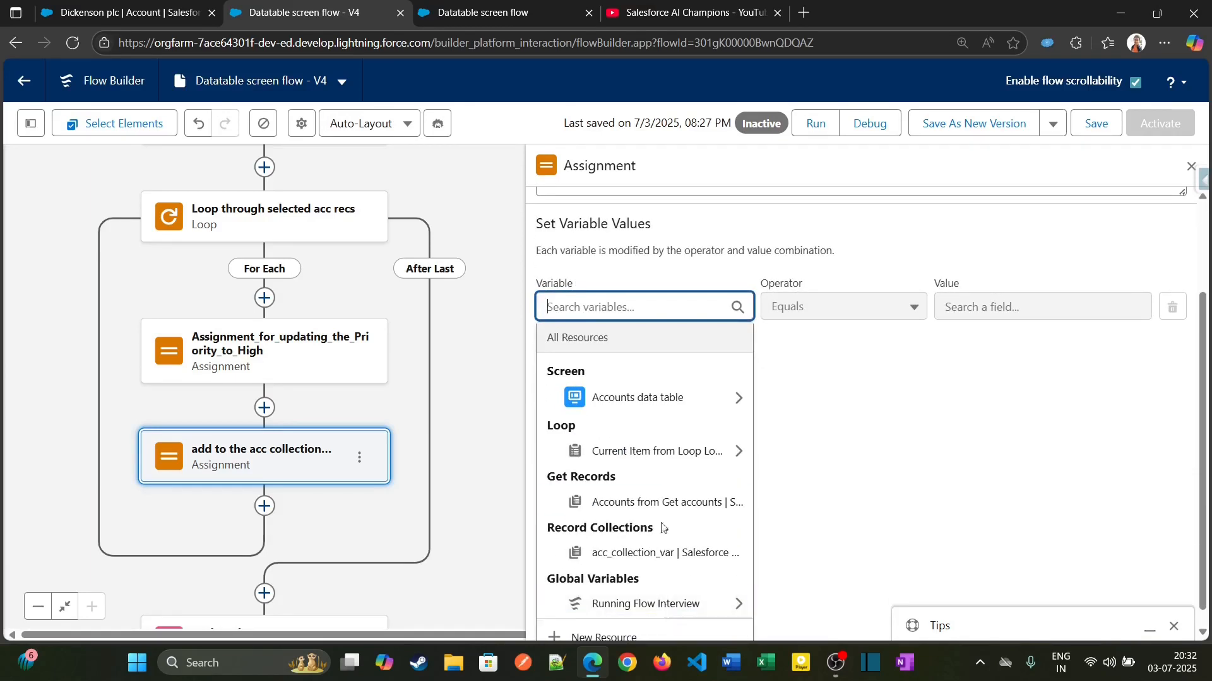
left_click(657, 554)
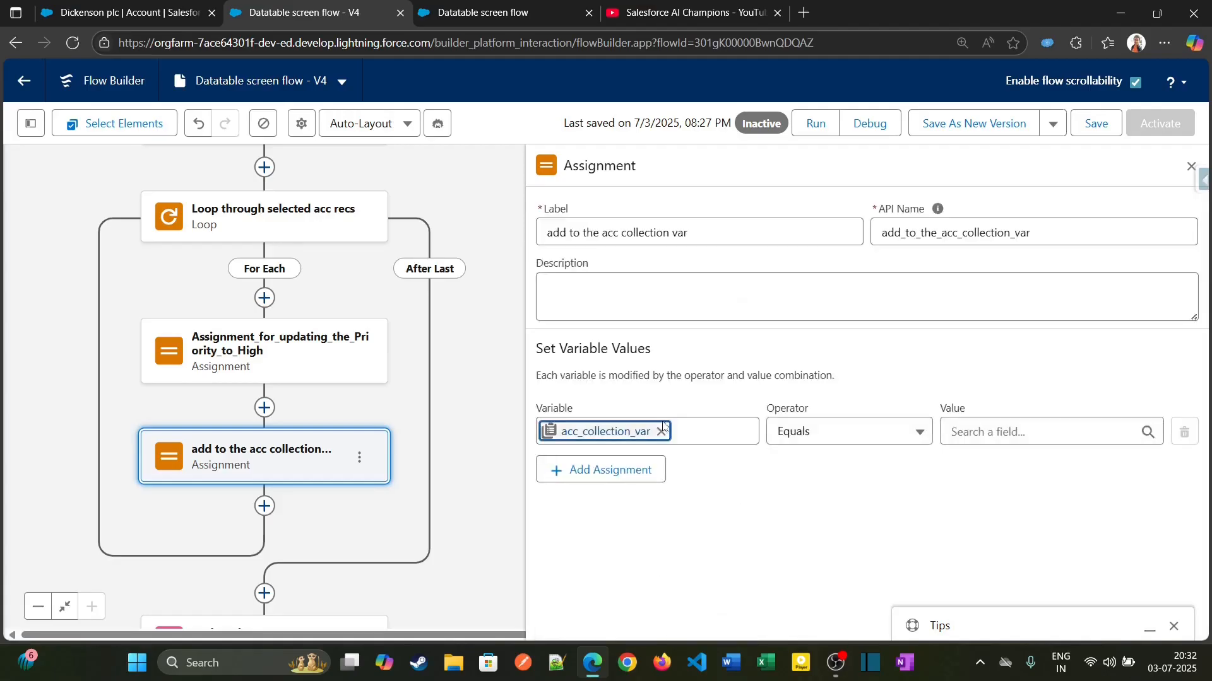
left_click(838, 436)
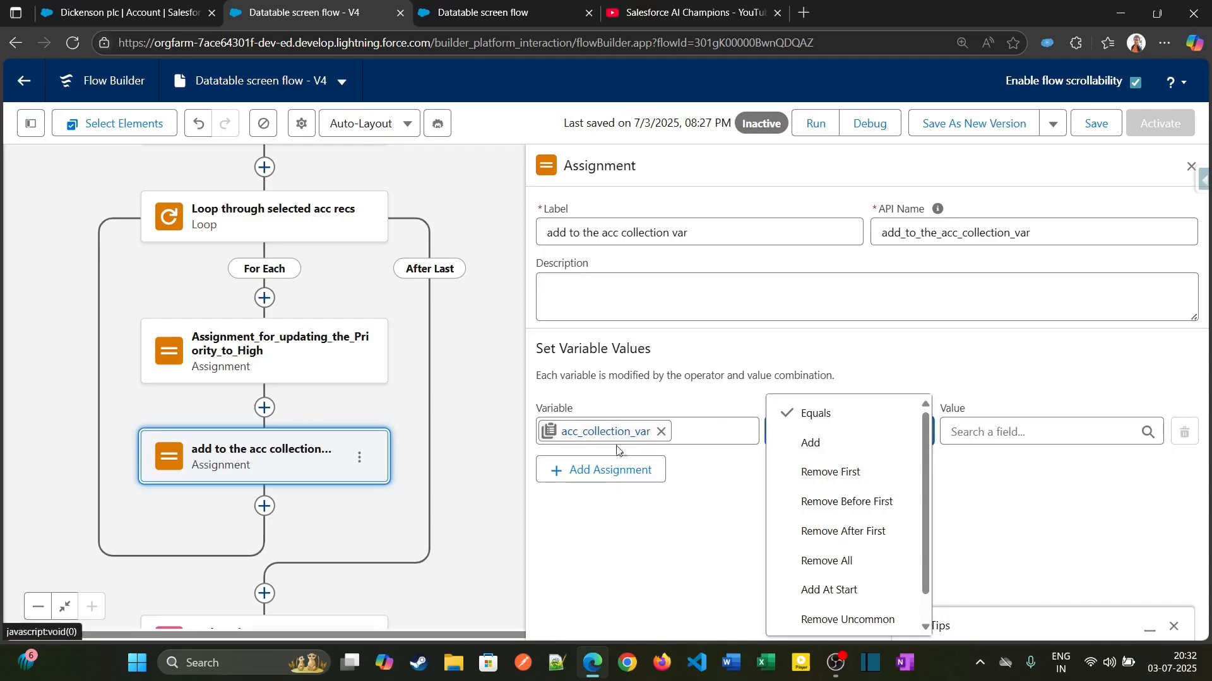
left_click(715, 470)
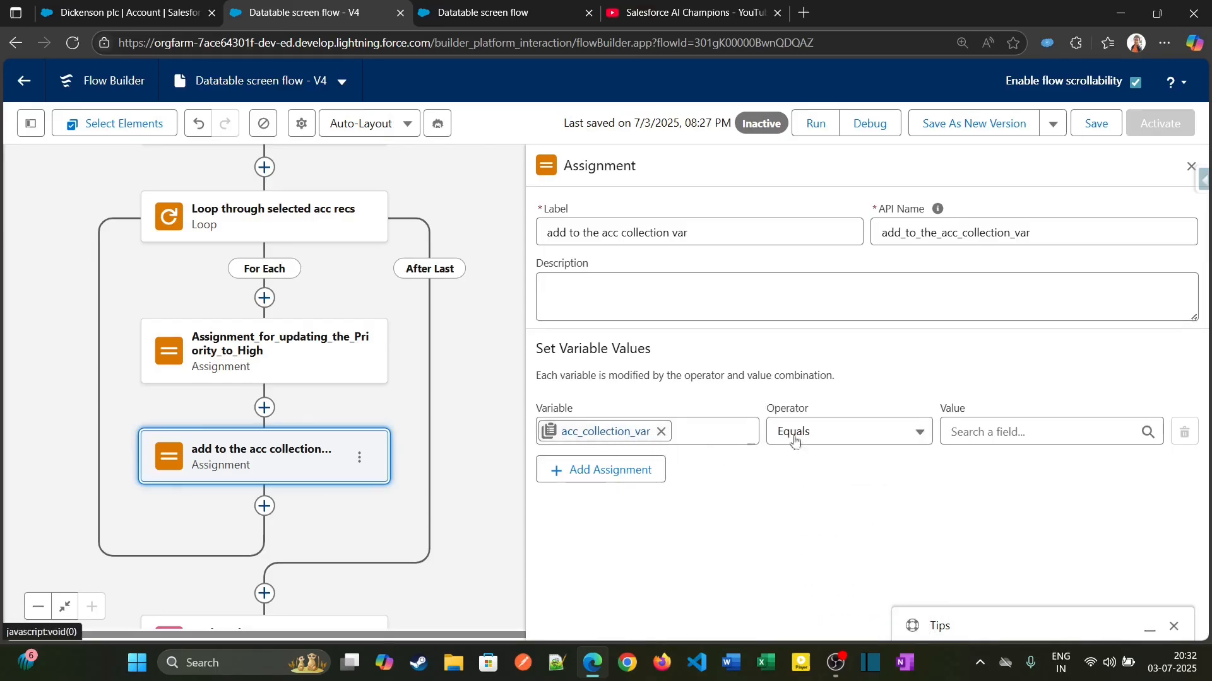
left_click(829, 434)
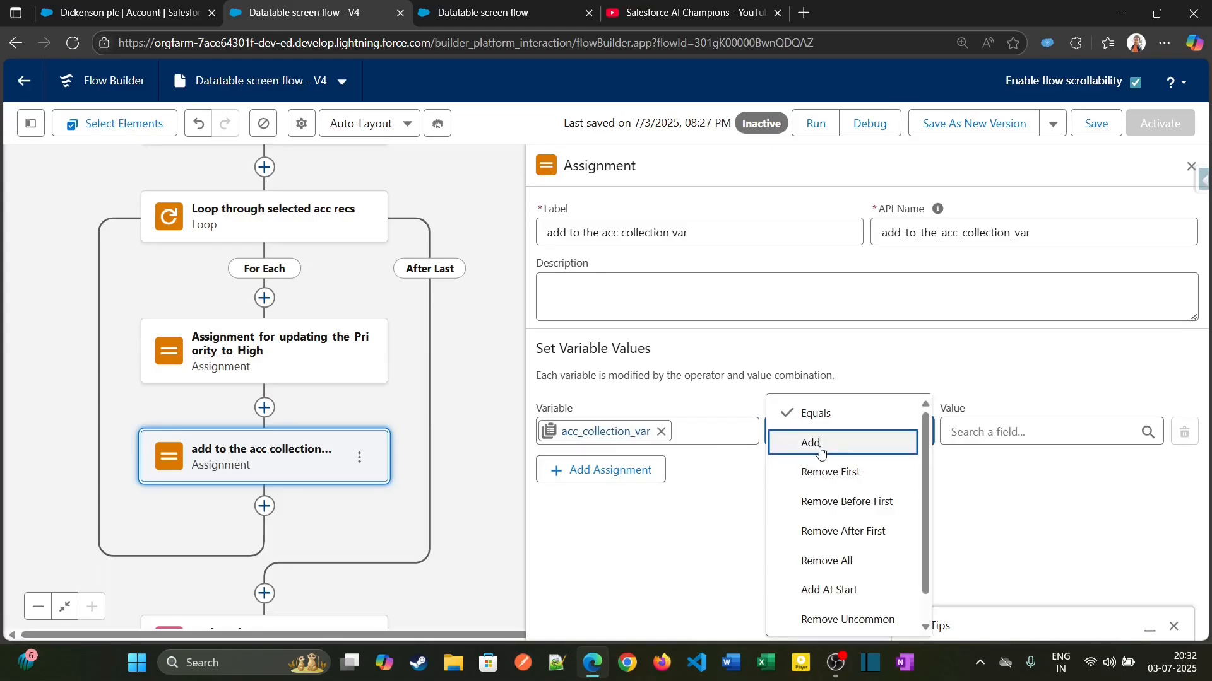
left_click(820, 449)
- Set the value added to the collection to the current item from the loop through selected acc recs
left_click(964, 432)
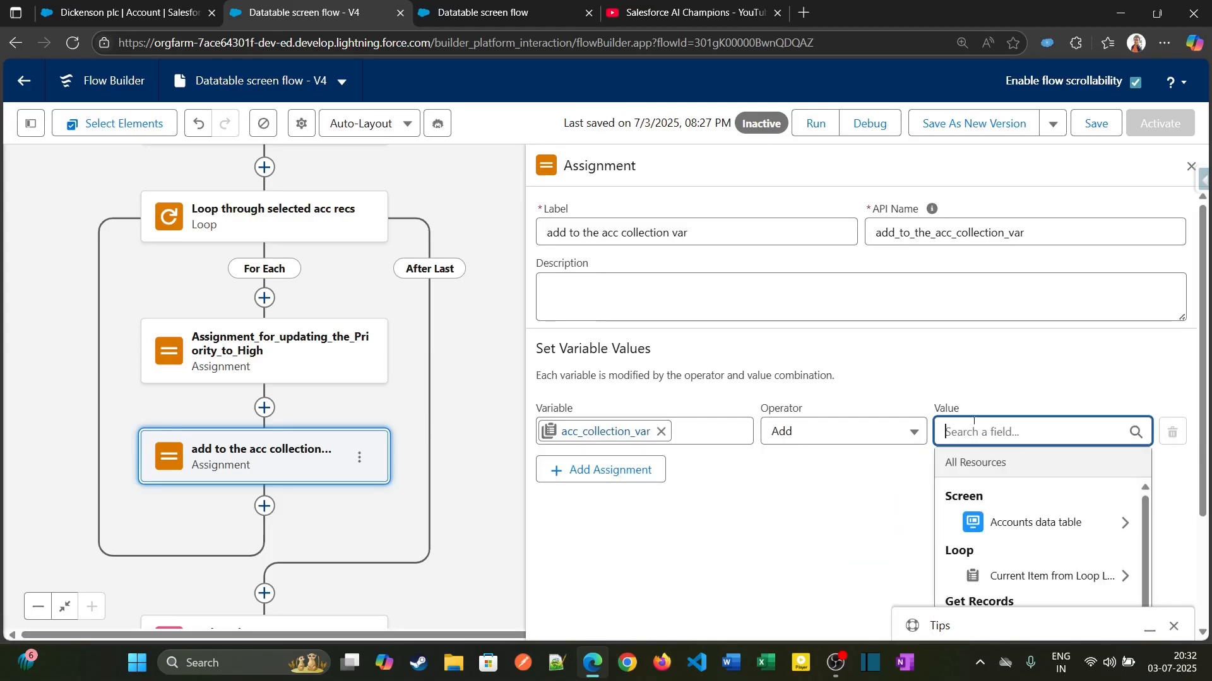
type("cu")
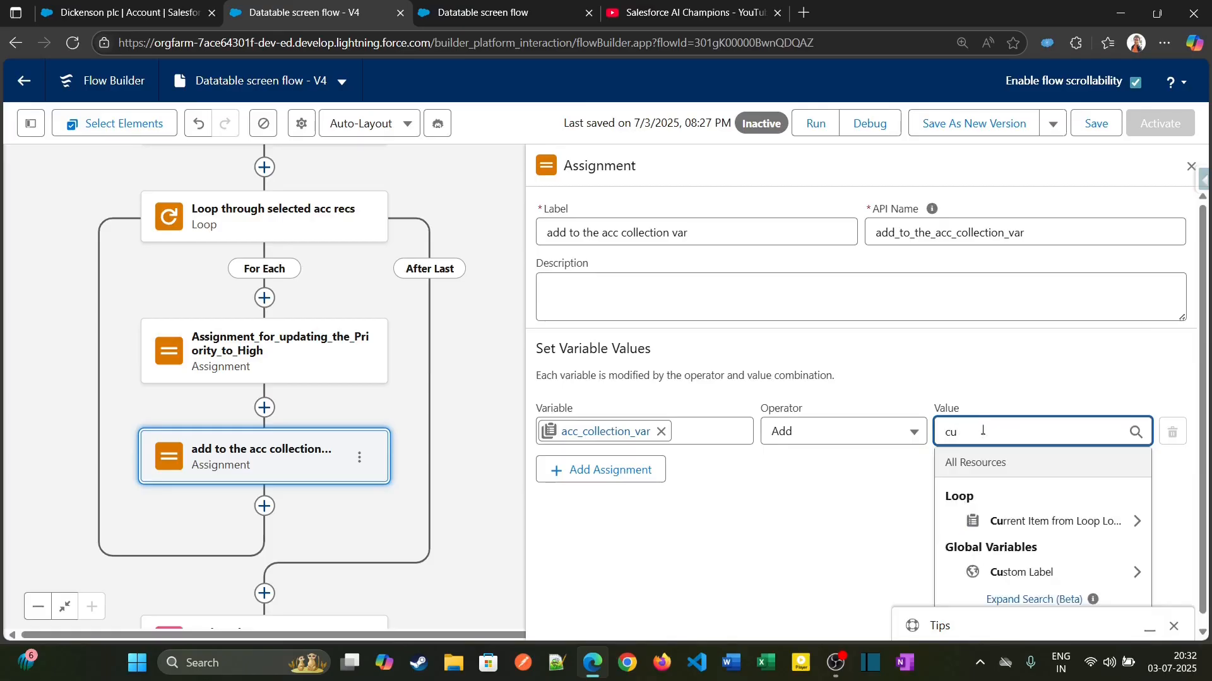
left_click(982, 520)
left_click(808, 487)
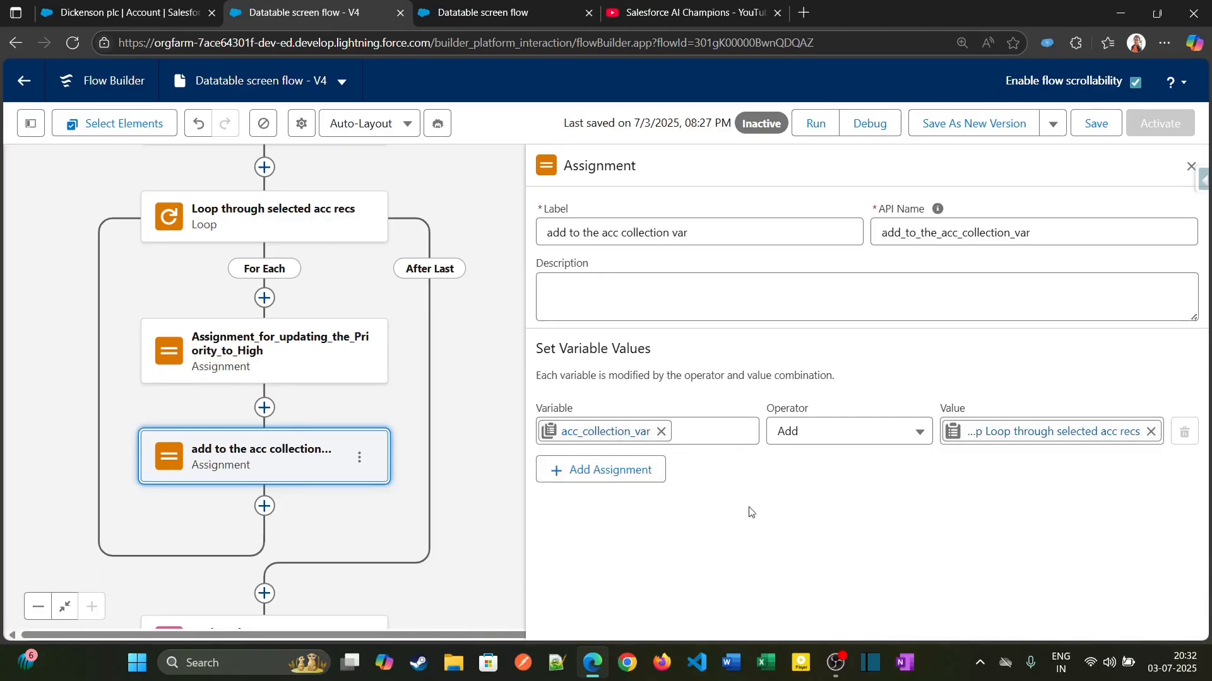
left_click_drag(341, 508, 372, 461)
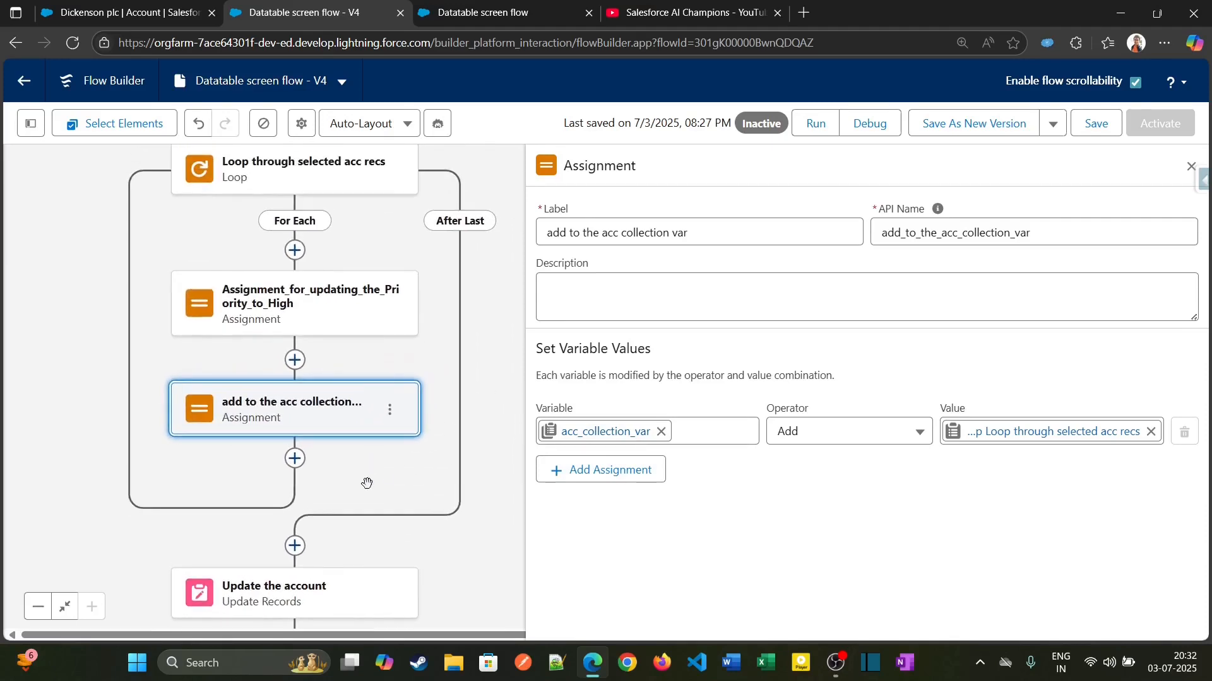
scroll(366, 483, "down", 2)
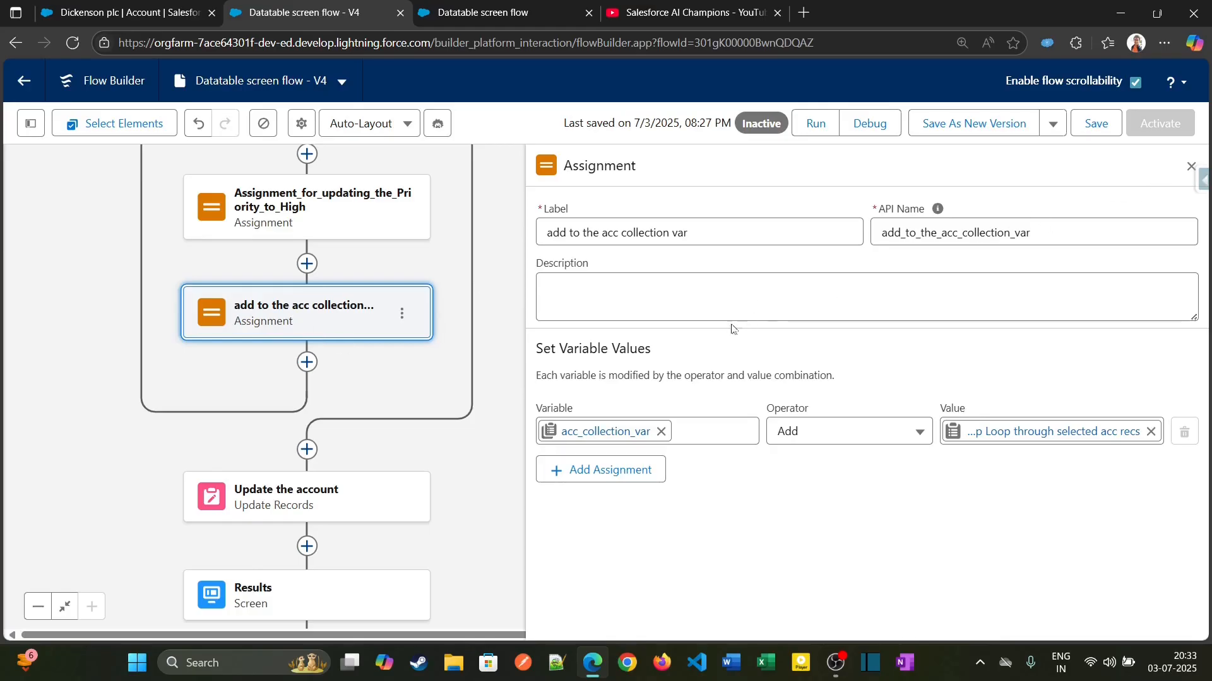
- Set the record collection of the "Update the account" element to acc_collection_var in place of the first selected row
scroll(411, 347, "down", 3)
left_click(353, 350)
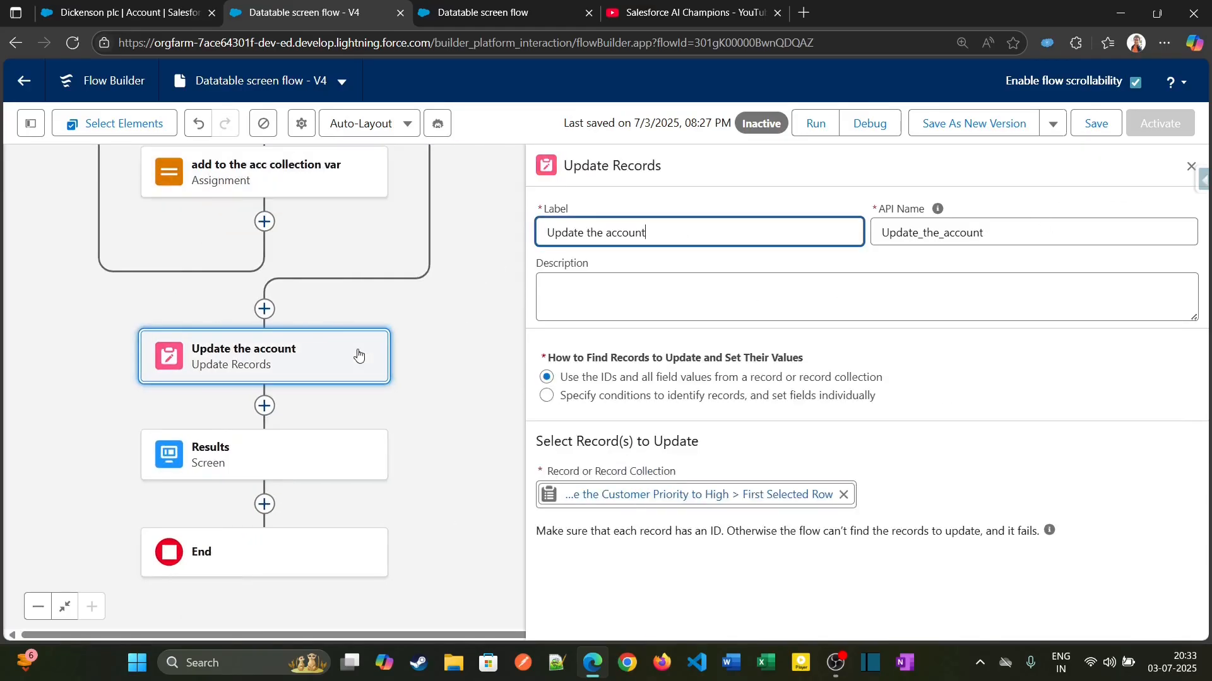
left_click(845, 498)
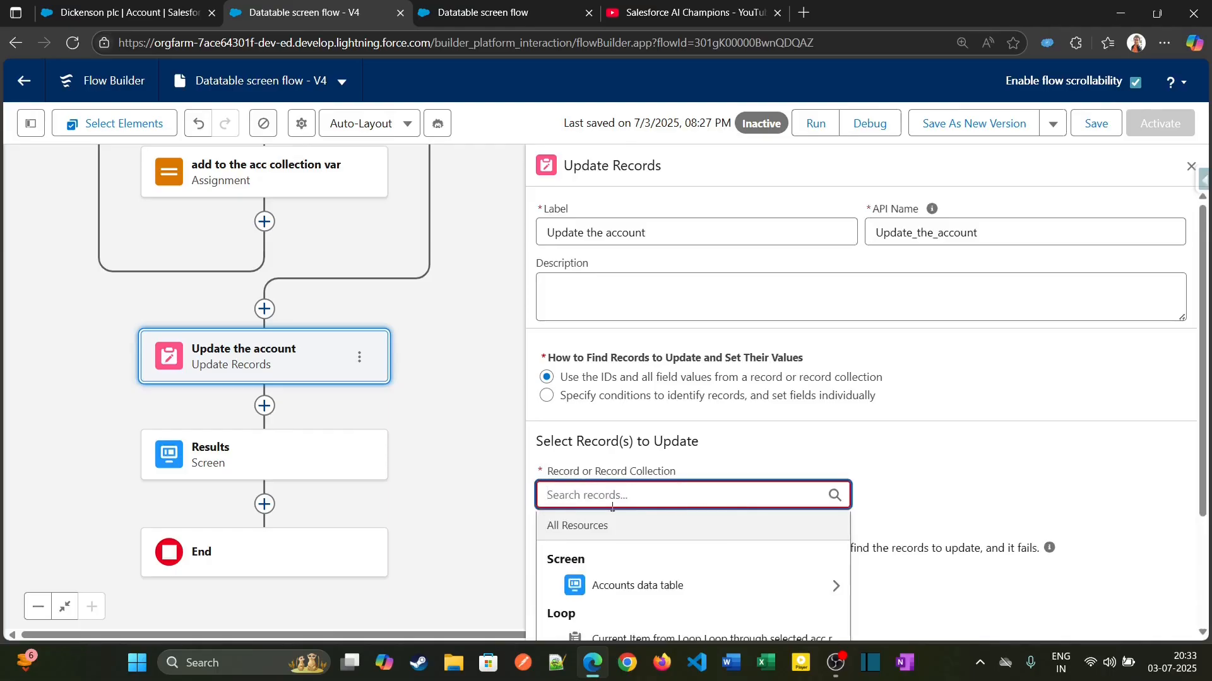
type("acc")
scroll(1205, 432, "down", 2)
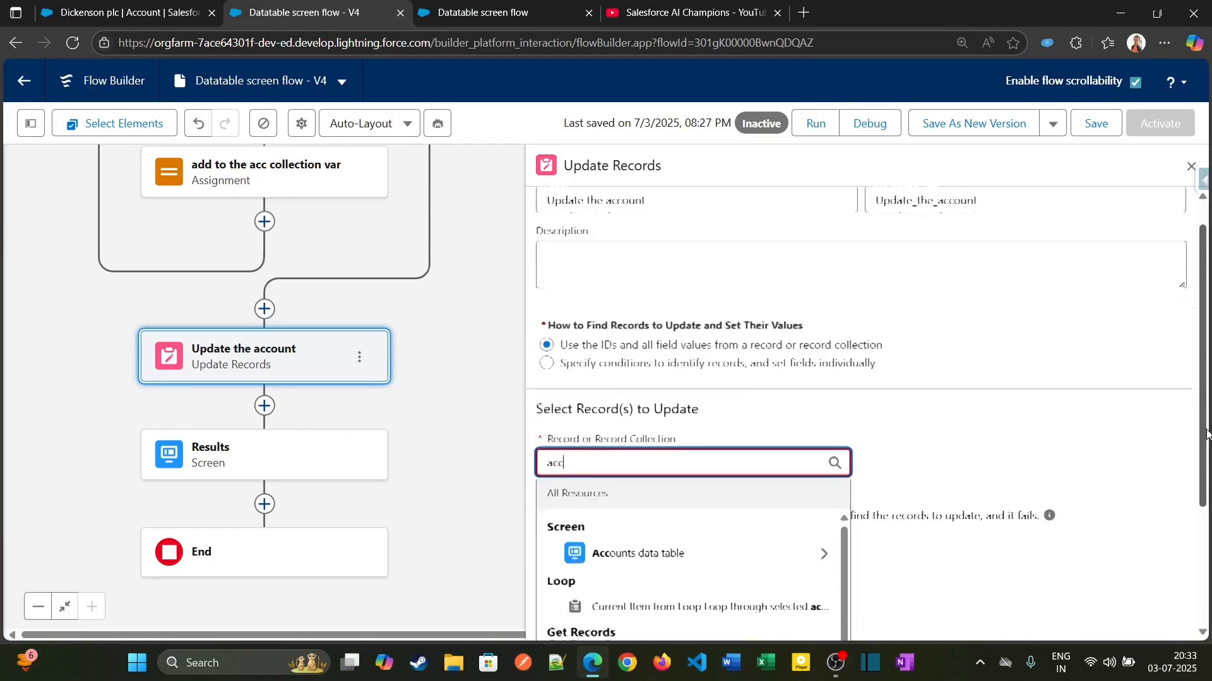
scroll(1206, 432, "down", 3)
left_click(733, 549)
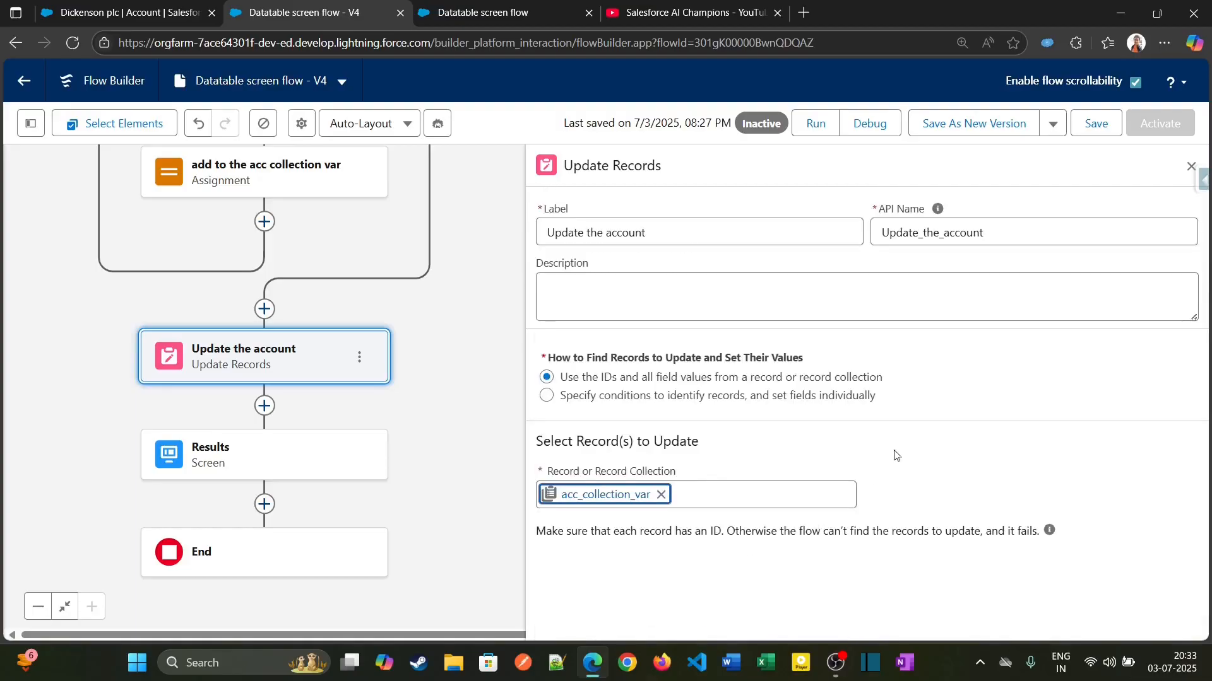
- Change "Account" to "Accounts" in the Results screen's display text and accept the screen edit
left_click_drag(465, 455, 492, 414)
scroll(487, 481, "up", 3)
scroll(376, 411, "down", 3)
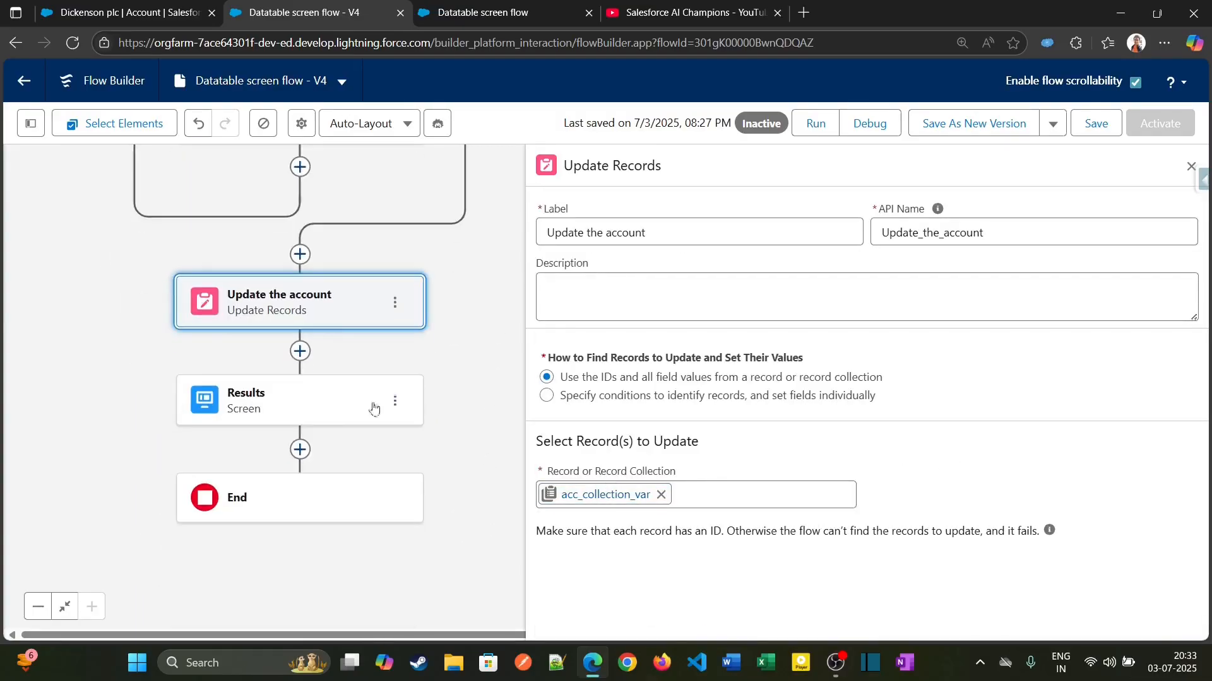
left_click(319, 403)
left_click(457, 351)
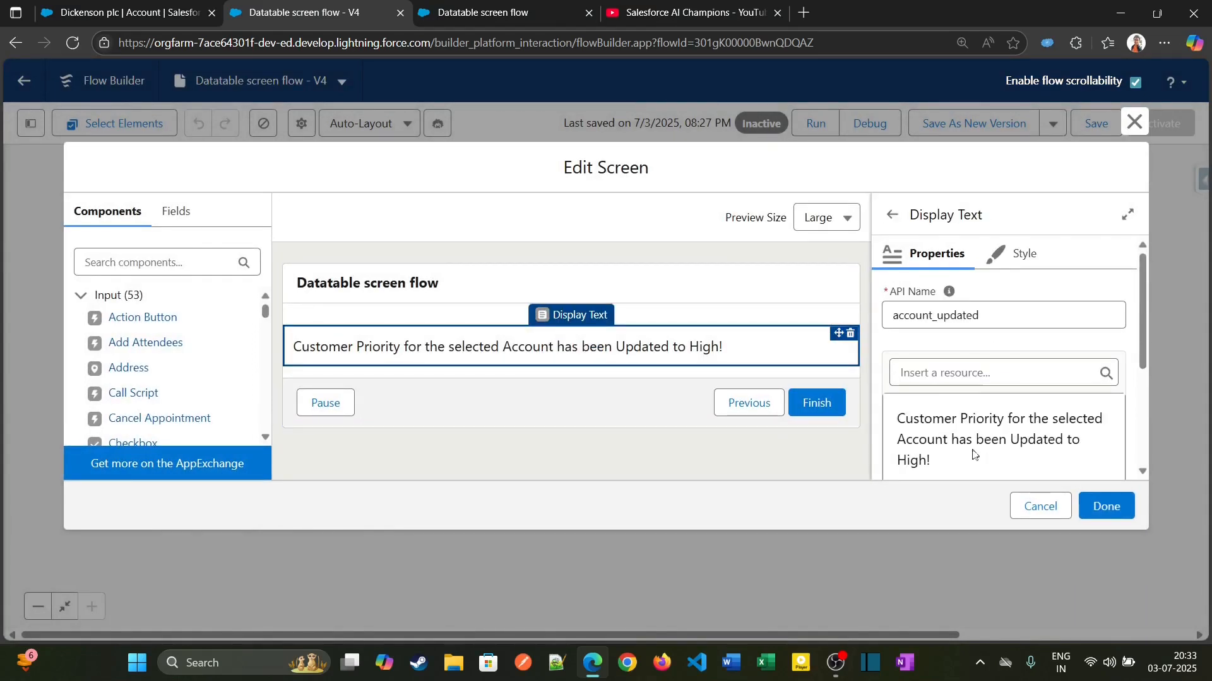
left_click(953, 440)
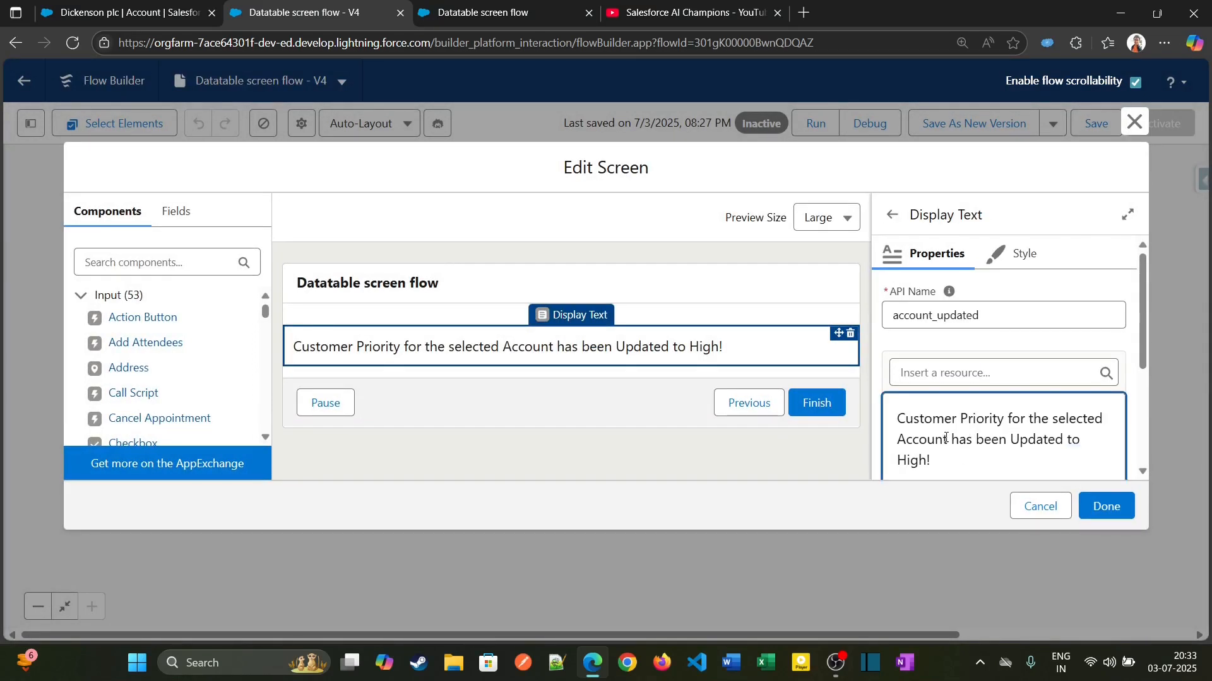
type("s")
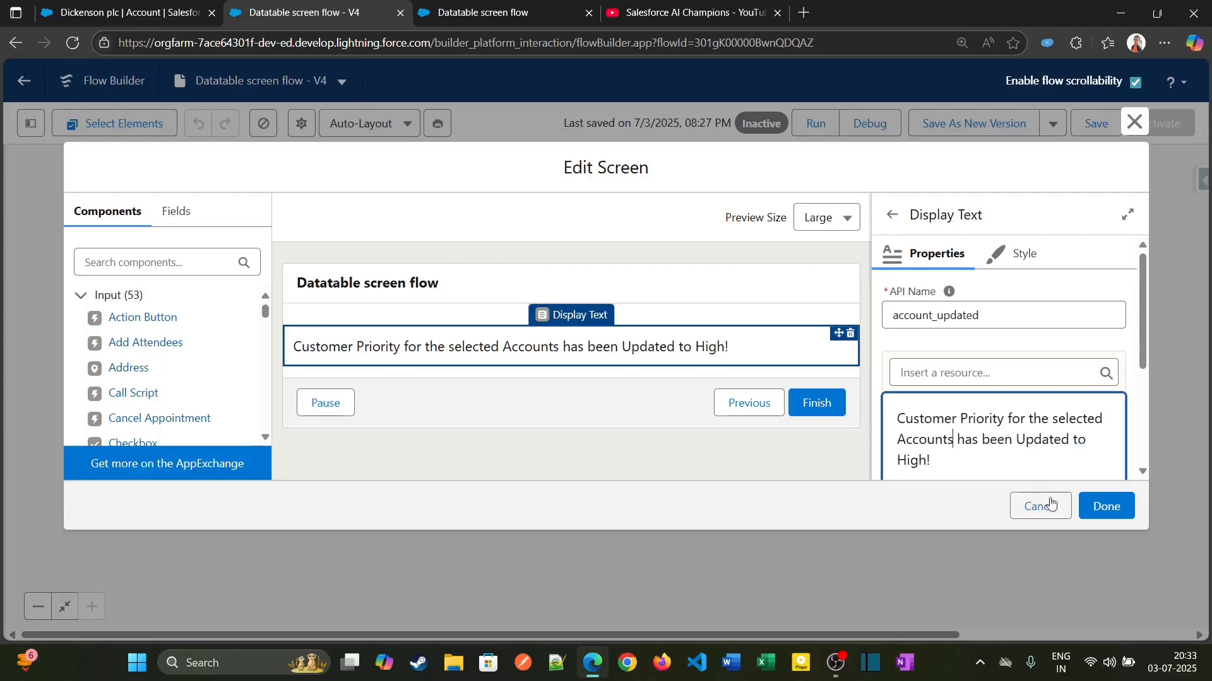
left_click(1105, 506)
- Save the flow and start a debug run with the default debug options
left_click(1096, 123)
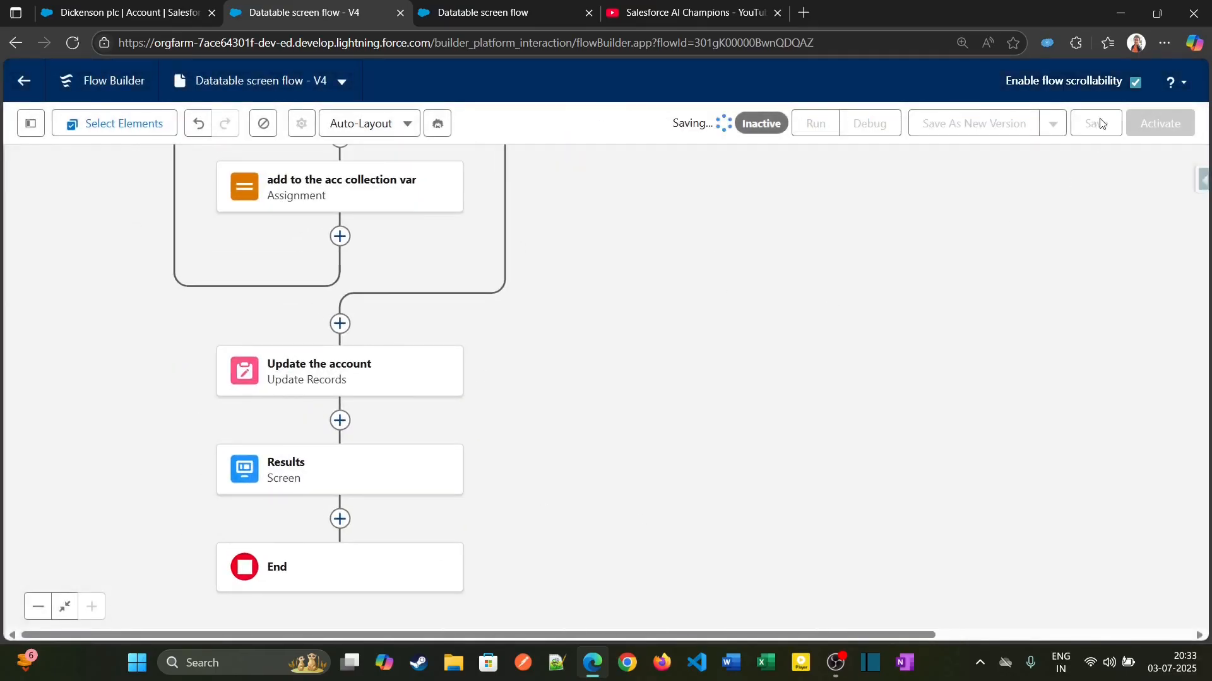
scroll(707, 335, "up", 4)
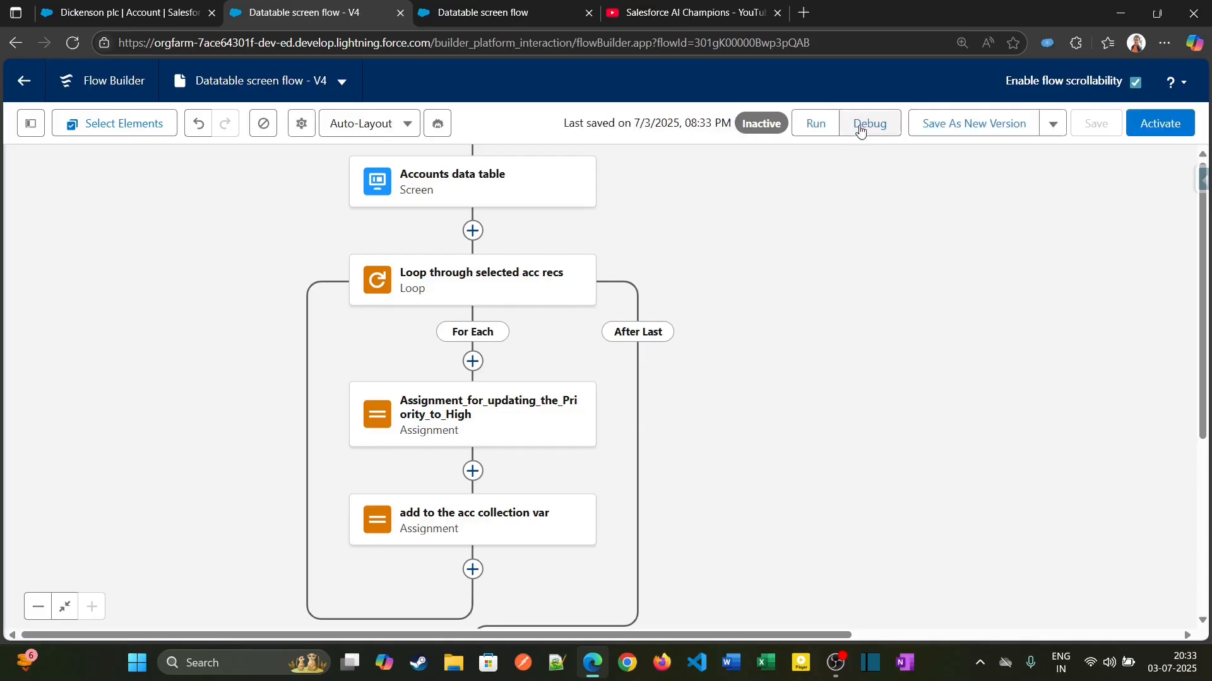
left_click(862, 126)
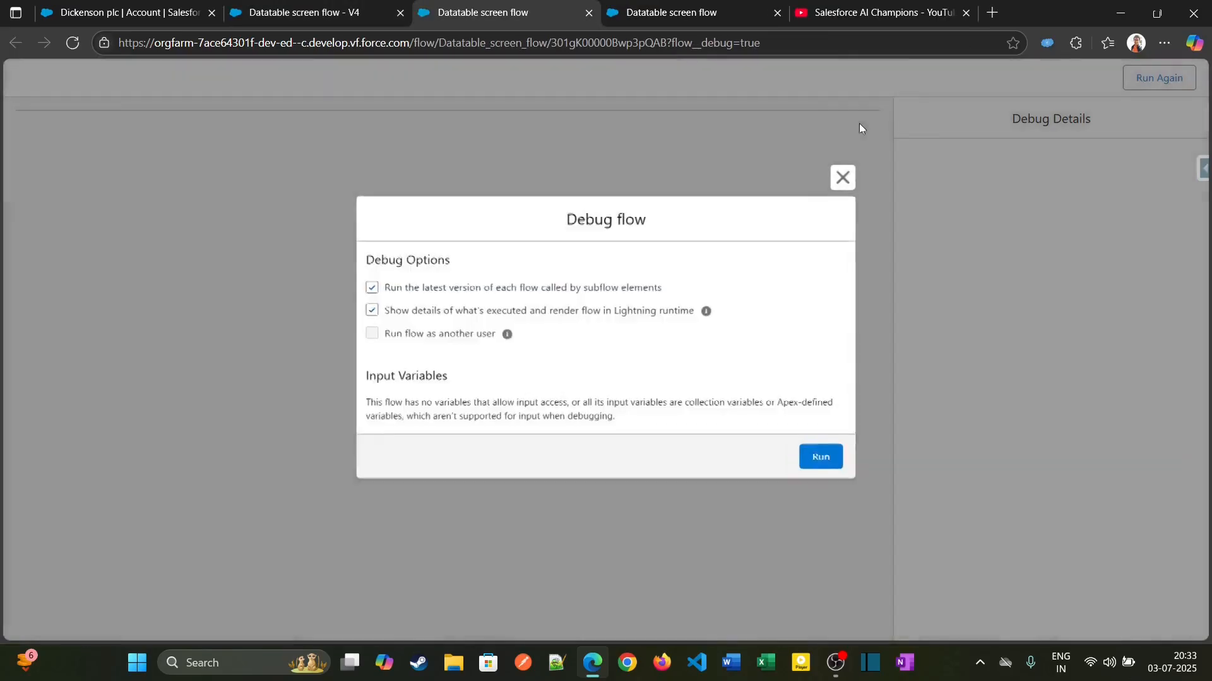
left_click(839, 464)
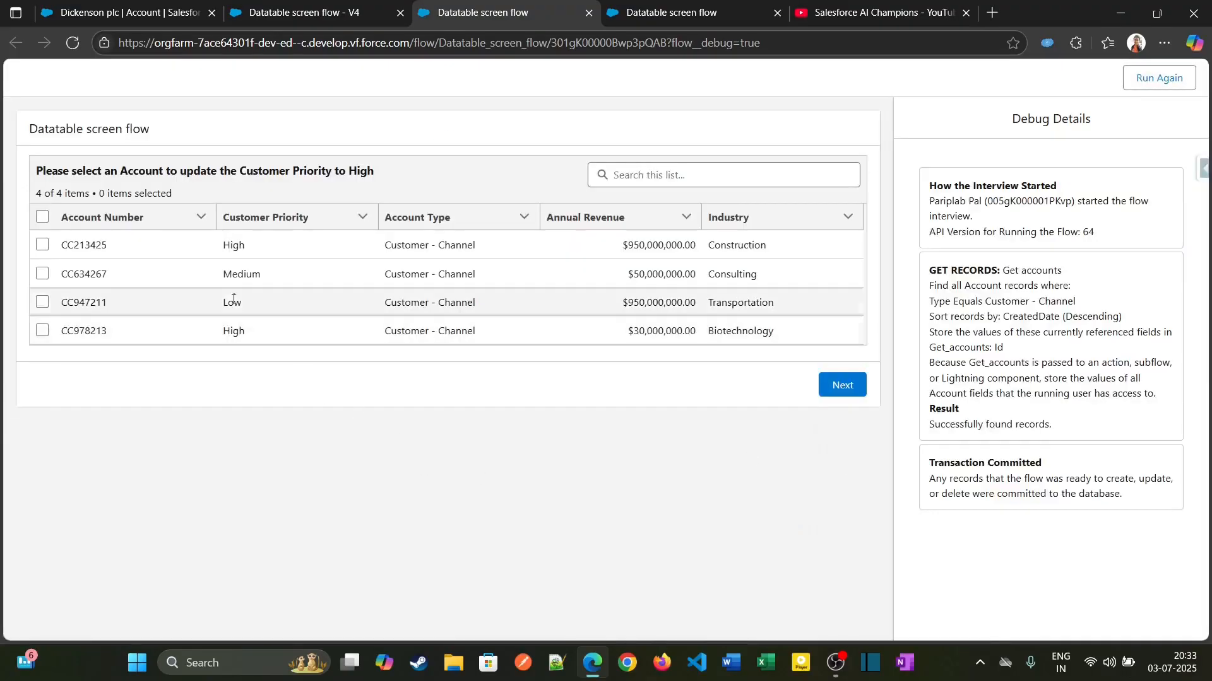
- Select the Medium and Low priority accounts in the debug run's data table
left_click_drag(224, 274, 264, 277)
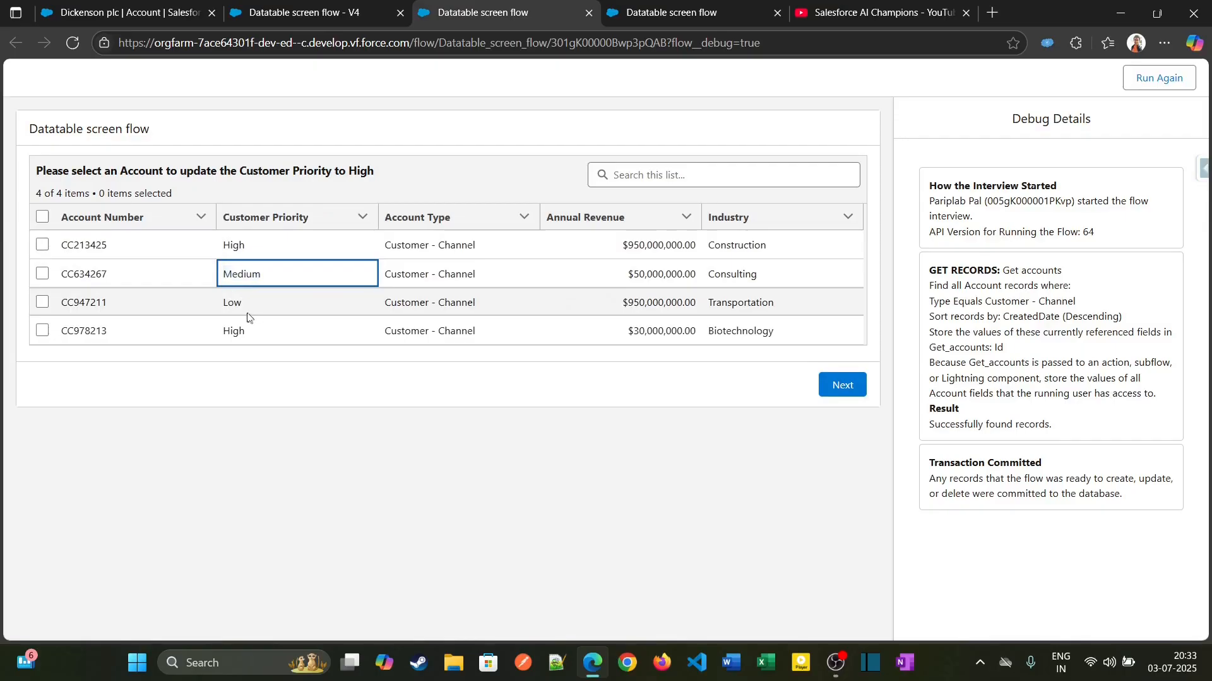
left_click(237, 304)
left_click(42, 274)
left_click(42, 302)
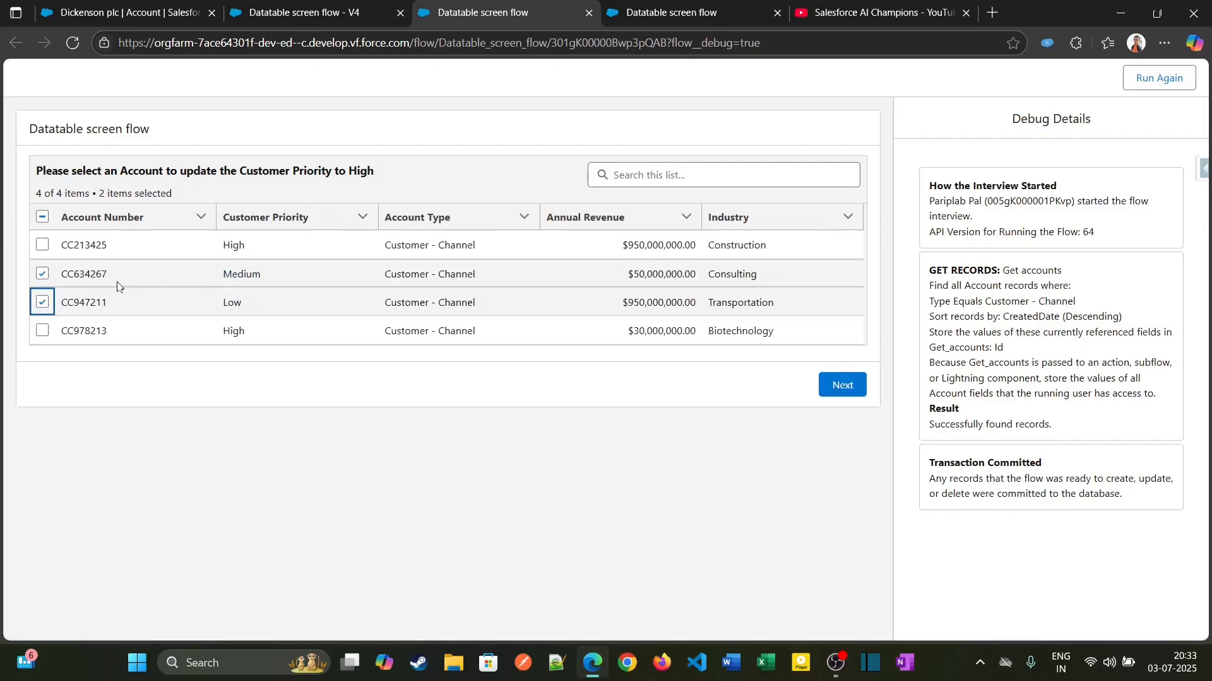
- Find the selected Transportation account by its account number in Salesforce and examine its Customer Priority in the record details
left_click(89, 274)
left_click(84, 301)
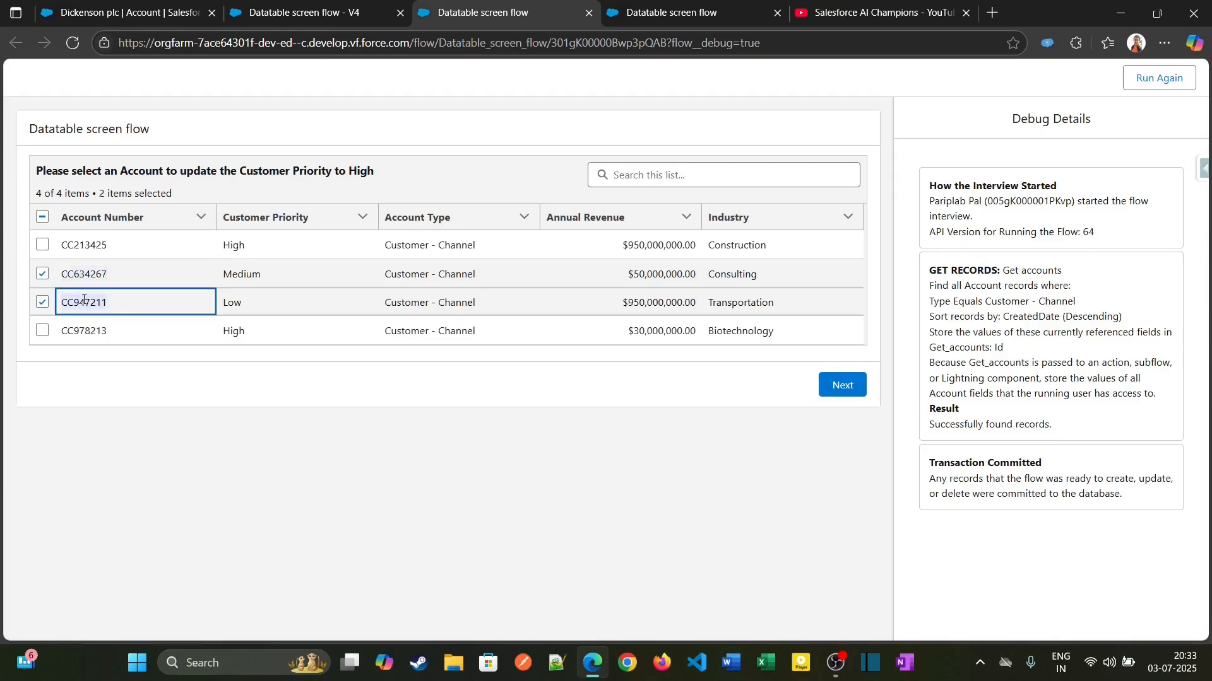
left_click(126, 13)
left_click(542, 92)
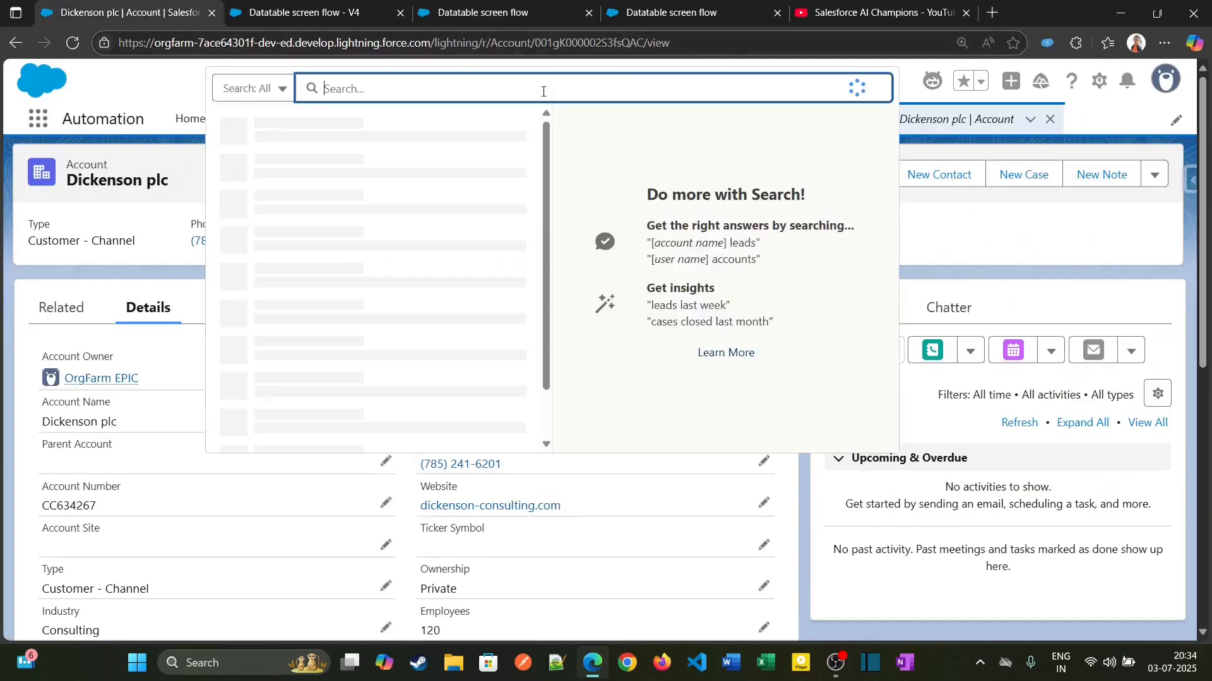
type("CC947211")
key("Return")
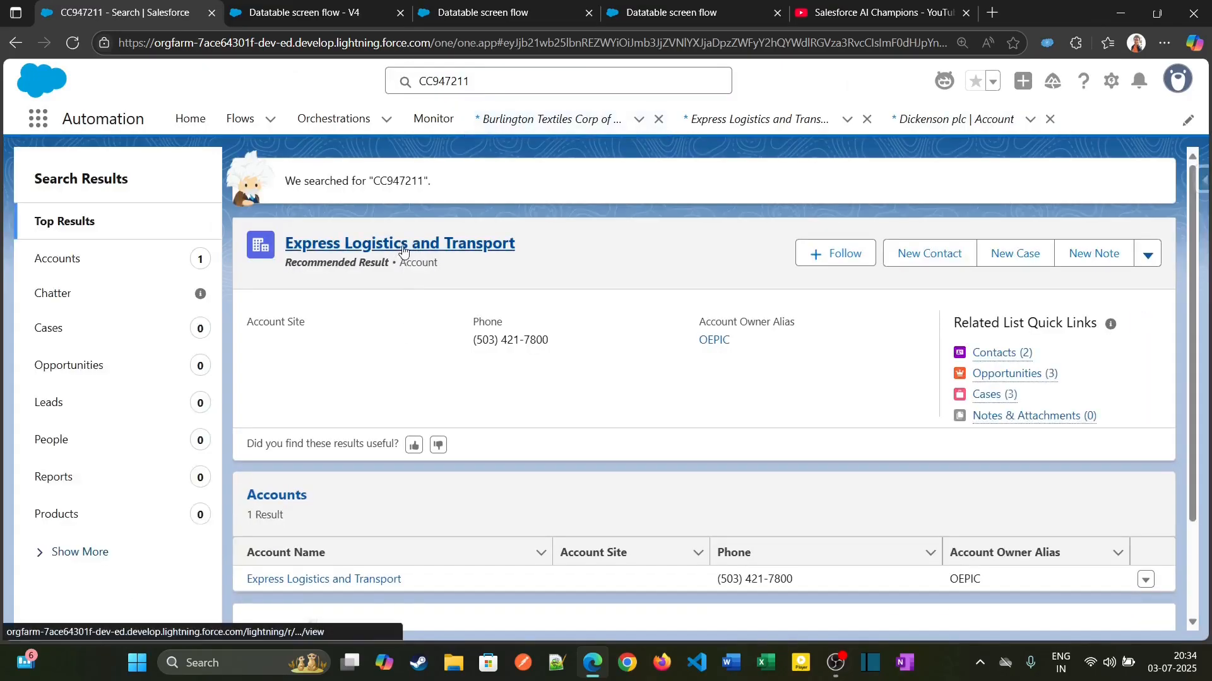
left_click(400, 245)
left_click(150, 307)
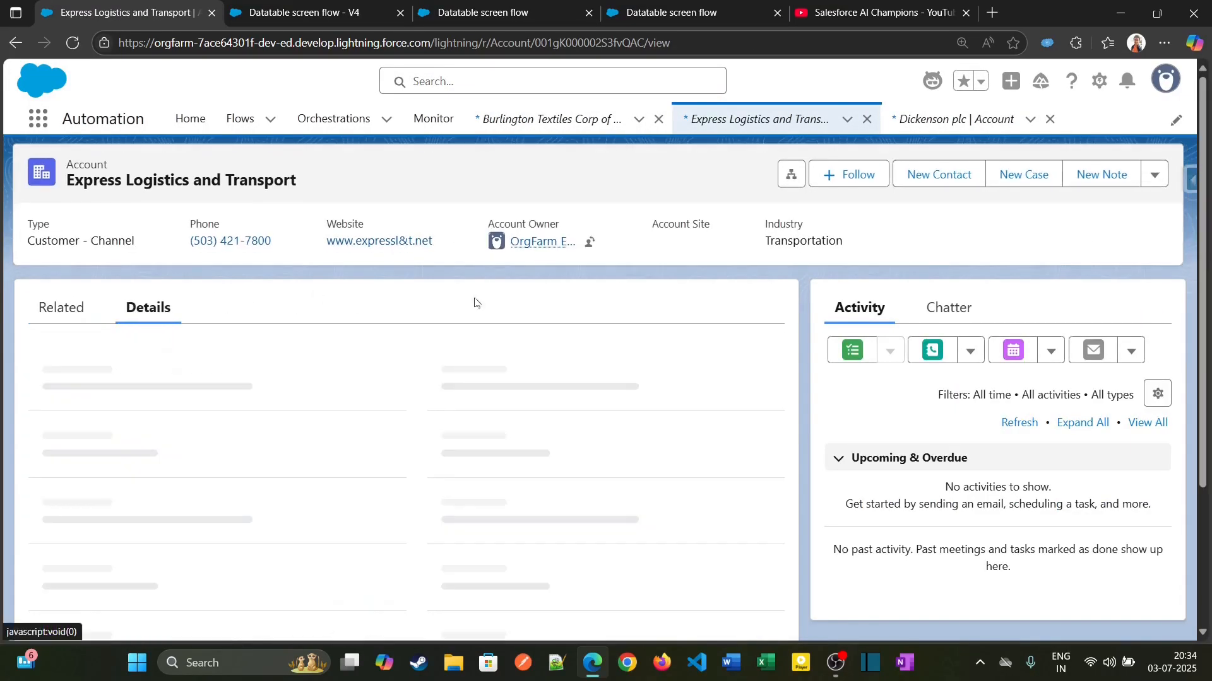
scroll(476, 300, "down", 4)
scroll(127, 484, "down", 3)
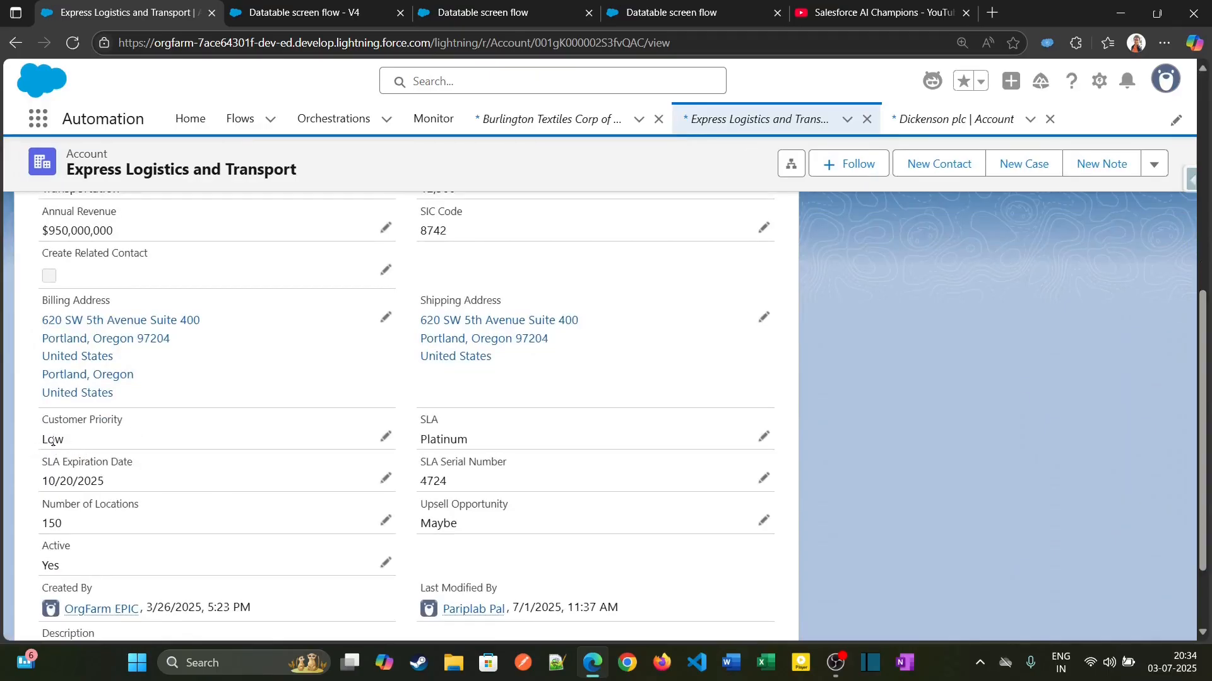
- Submit the two selected accounts in the debug run, then reload the Express Logistics and Transport record and check its Customer Priority
left_click(519, 10)
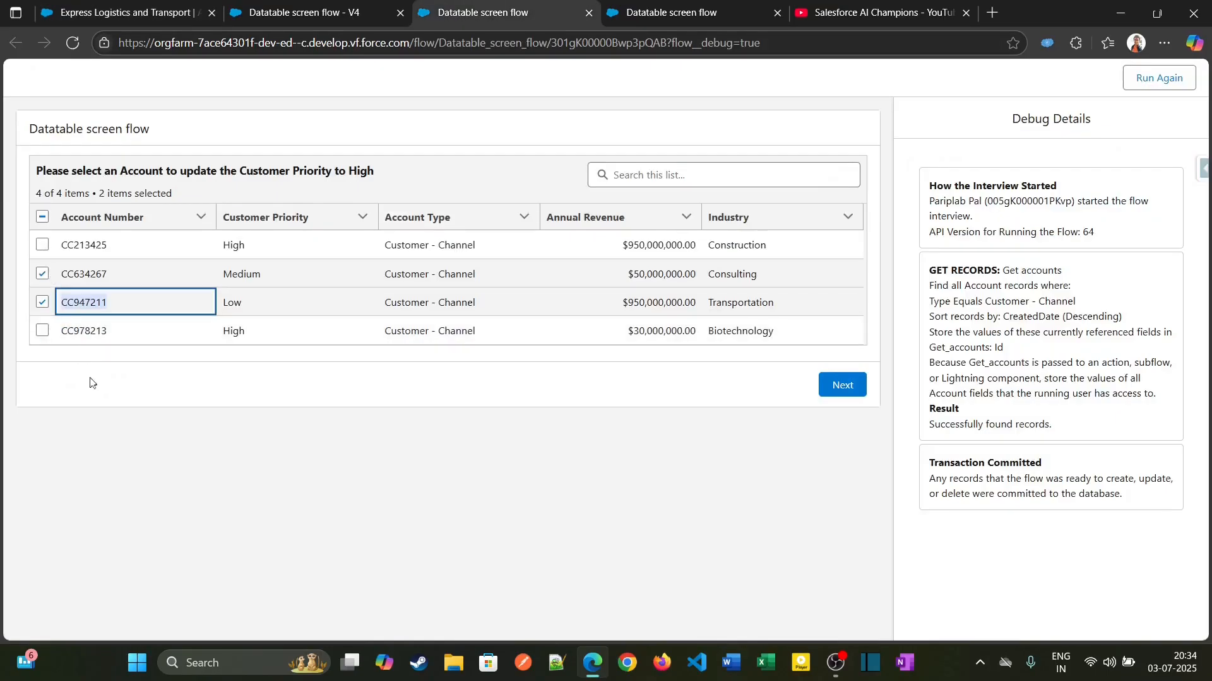
left_click(847, 389)
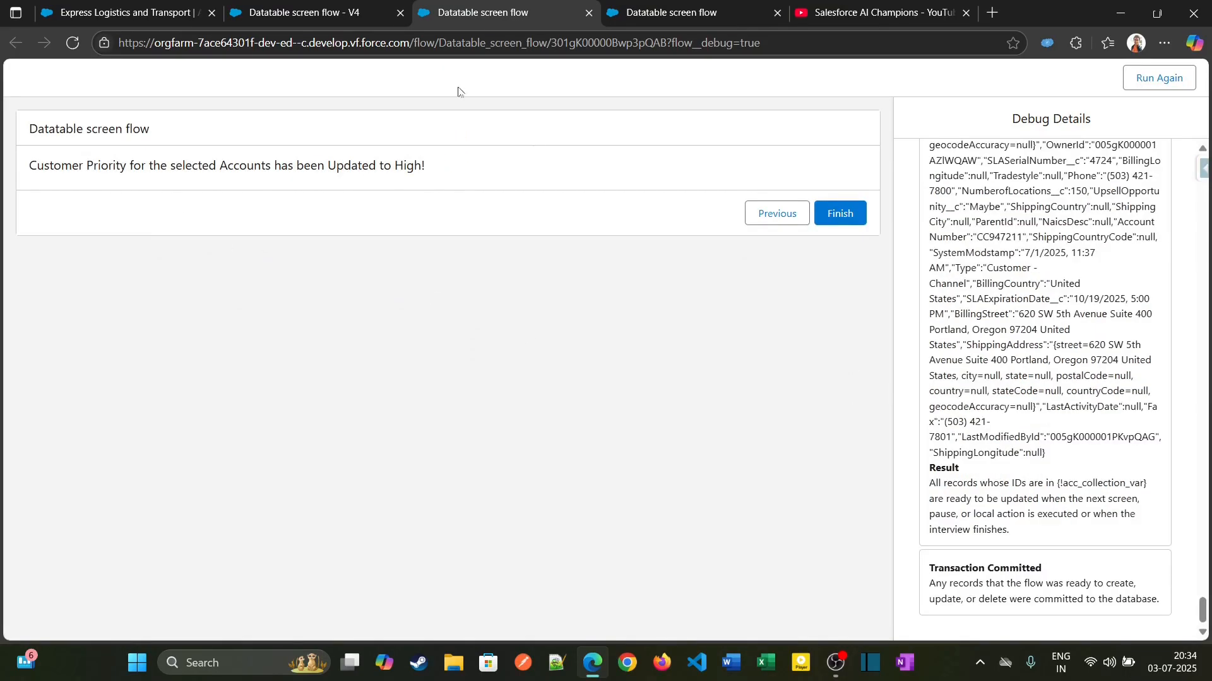
left_click(151, 7)
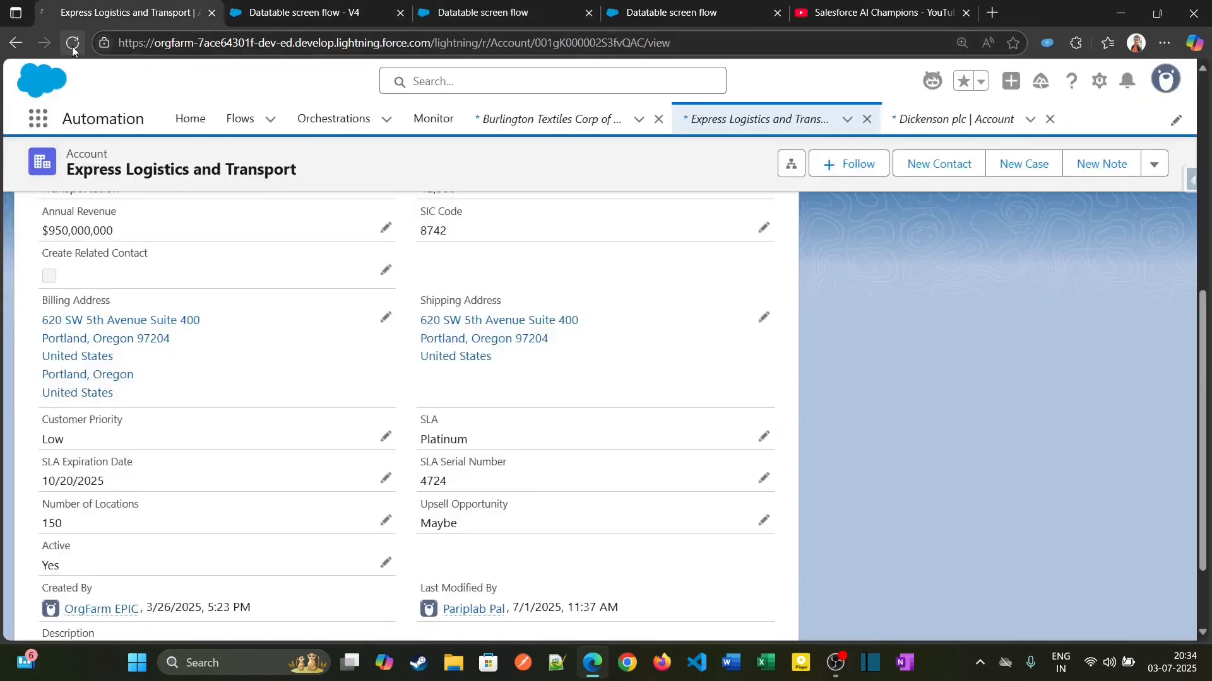
left_click(72, 44)
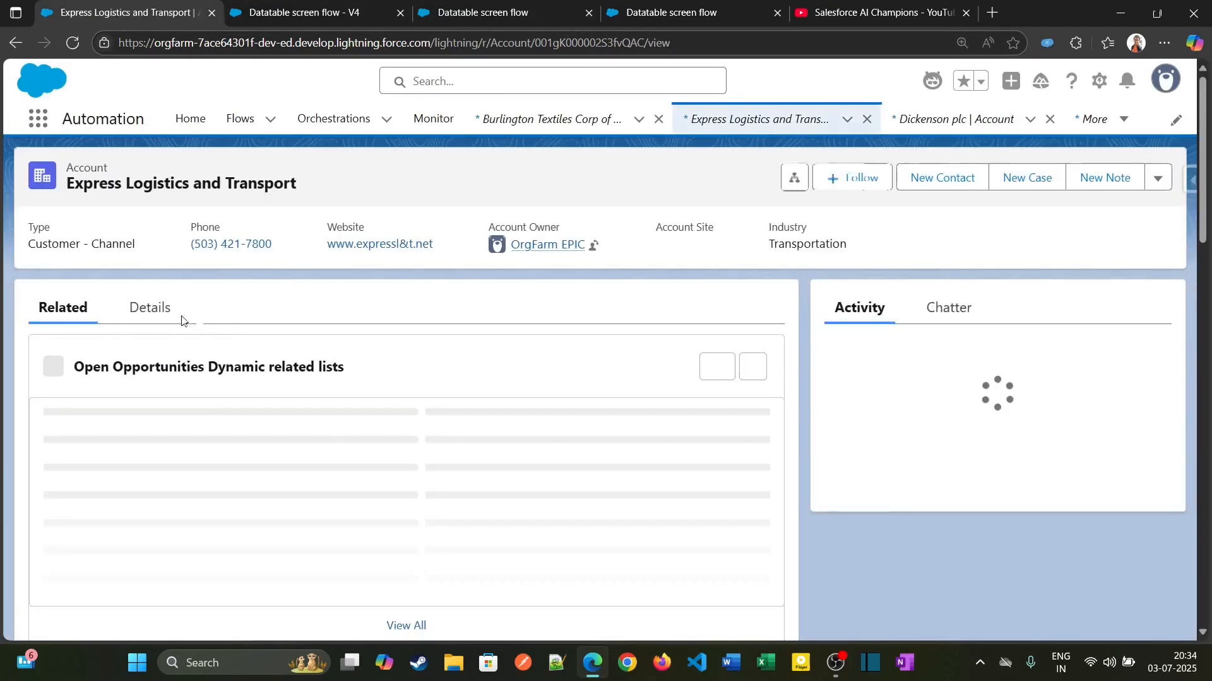
left_click(150, 309)
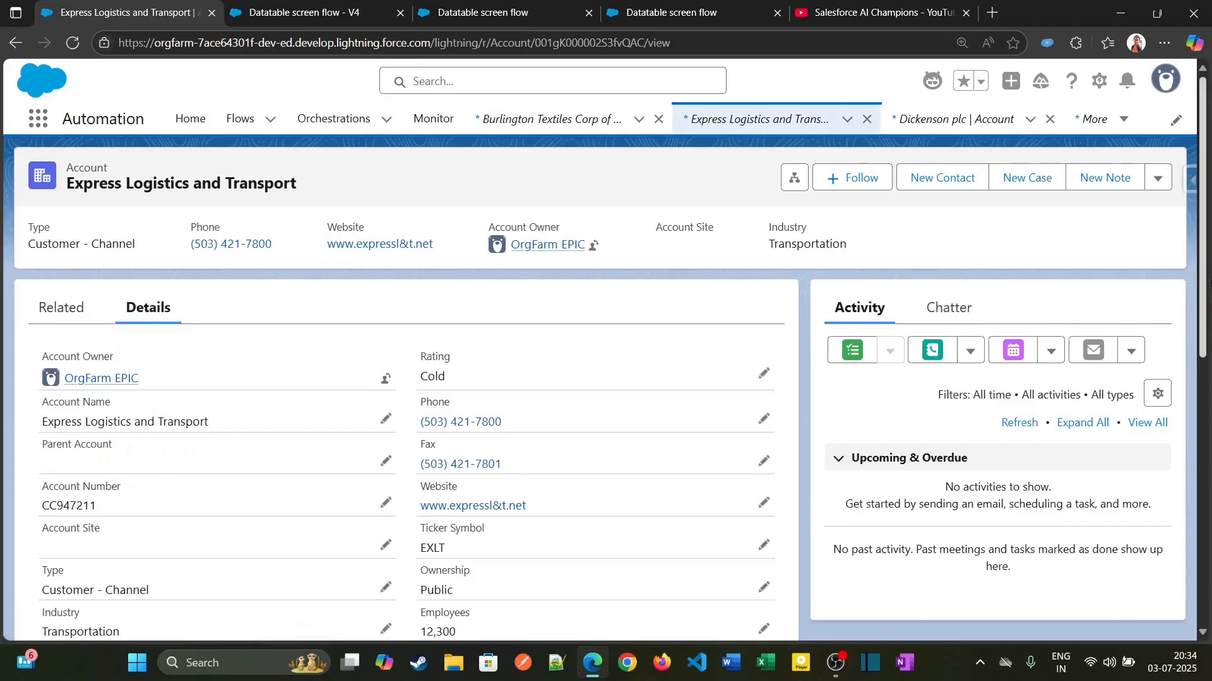
scroll(1208, 385, "down", 3)
scroll(1208, 384, "down", 4)
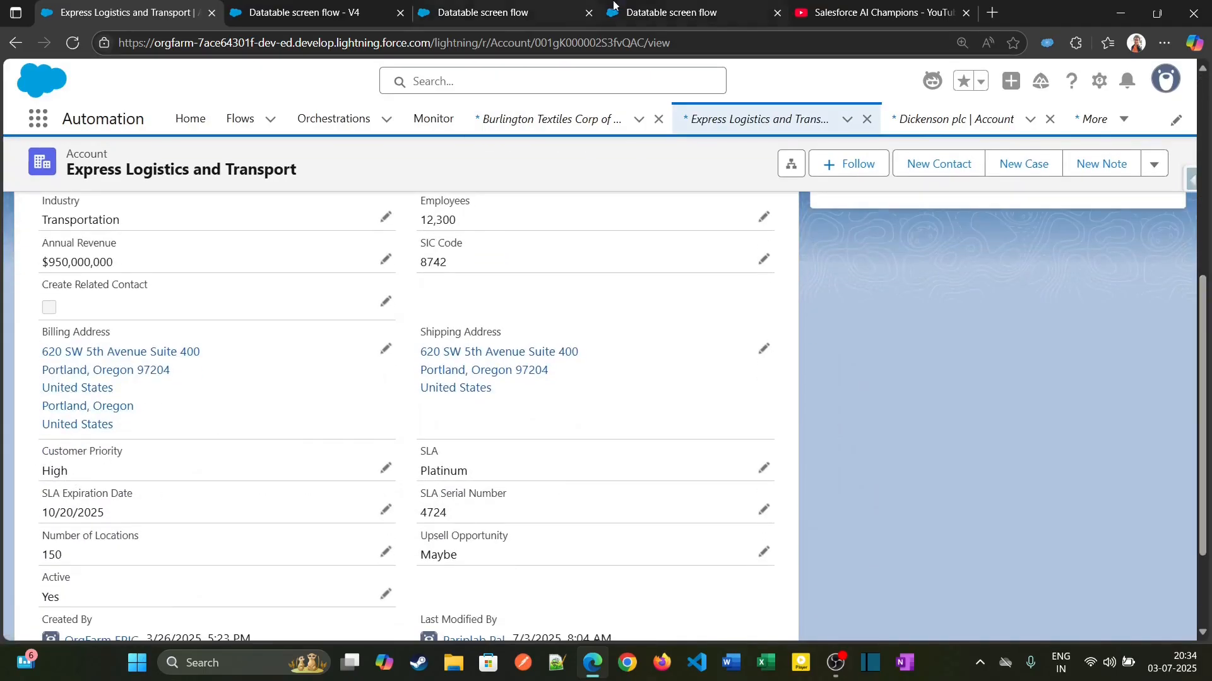
- Close the duplicate debug tab and run the flow debug again to check the Customer Priority column for the updated accounts
left_click(725, 15)
left_click(779, 15)
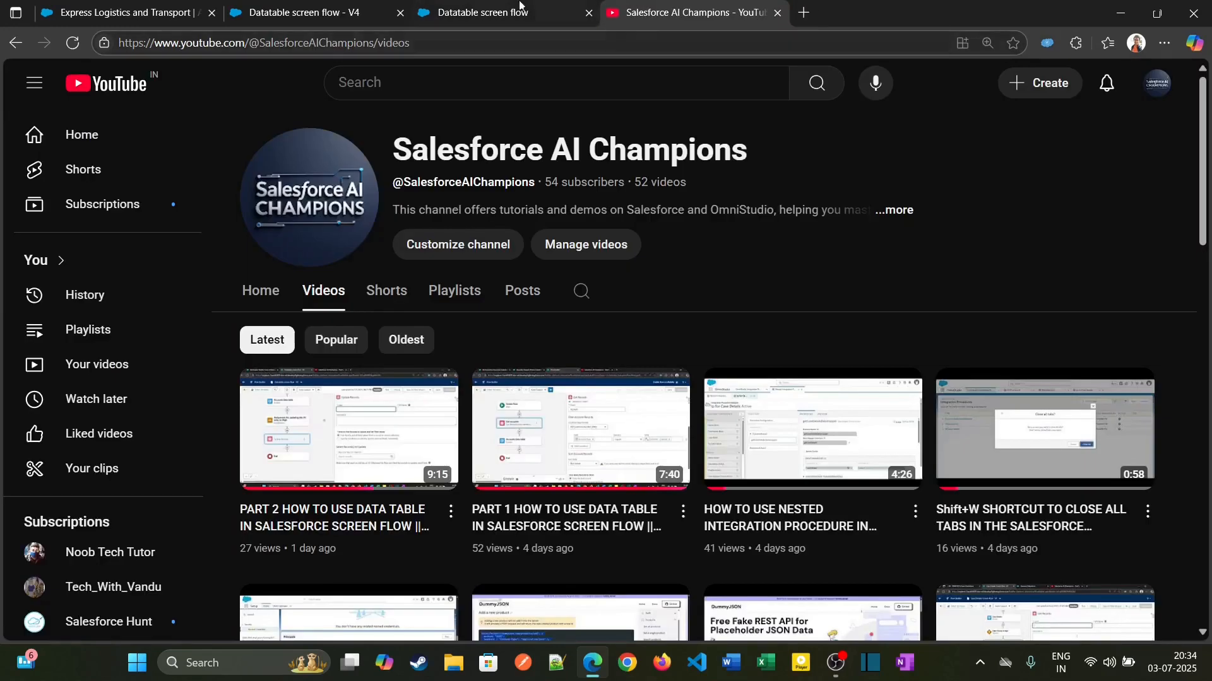
left_click(506, 6)
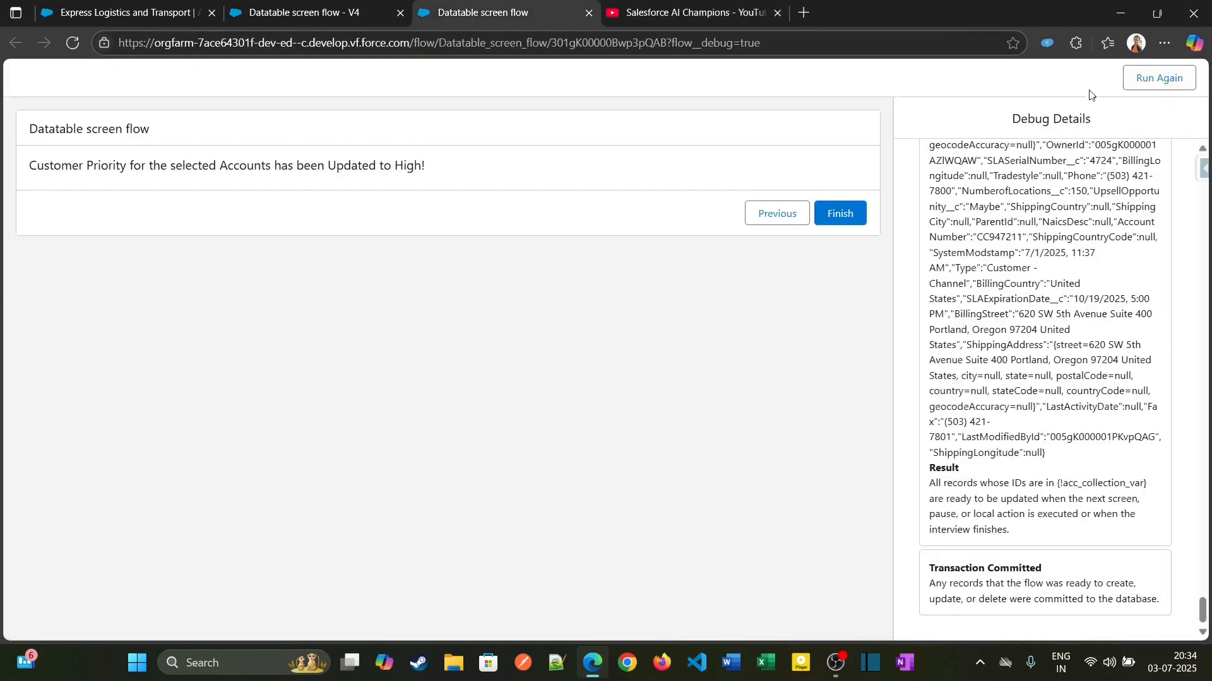
left_click(372, 13)
left_click(884, 129)
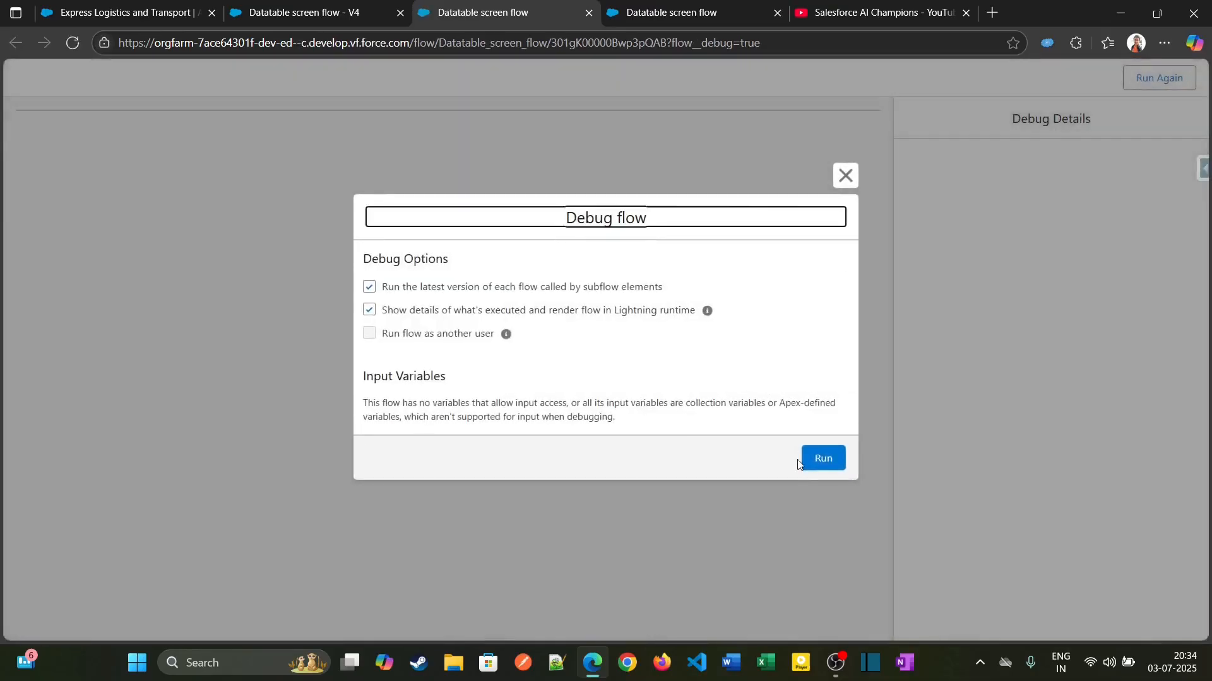
left_click(816, 457)
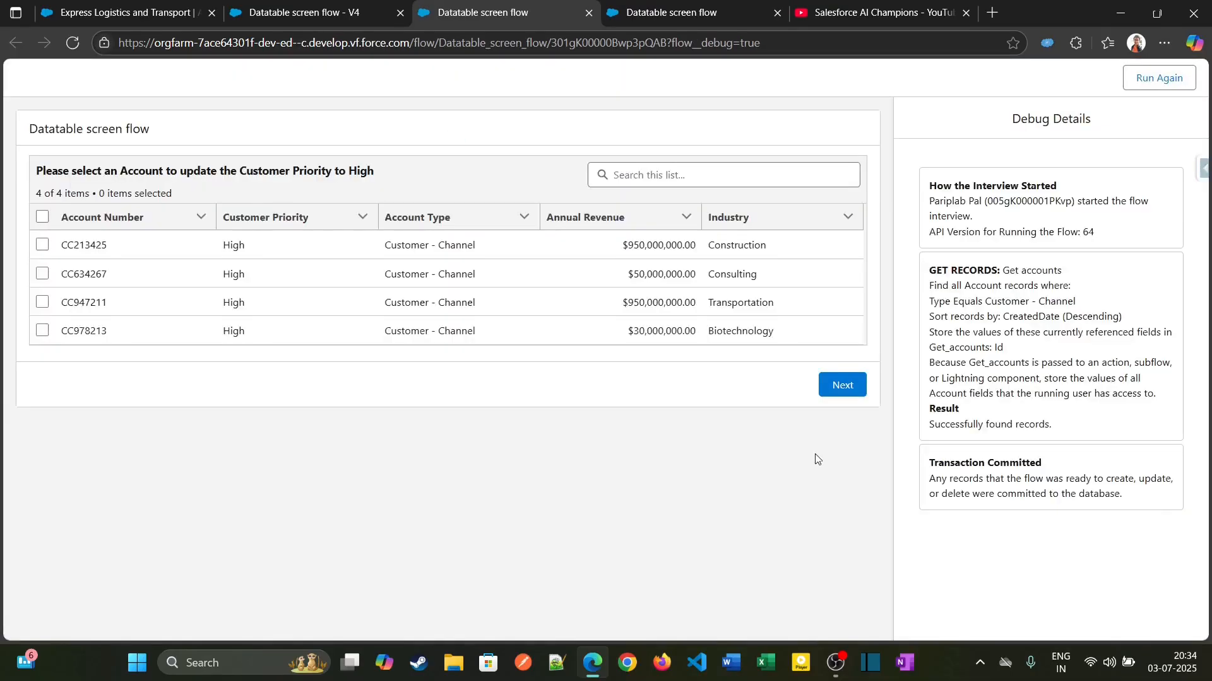
double_click(233, 275)
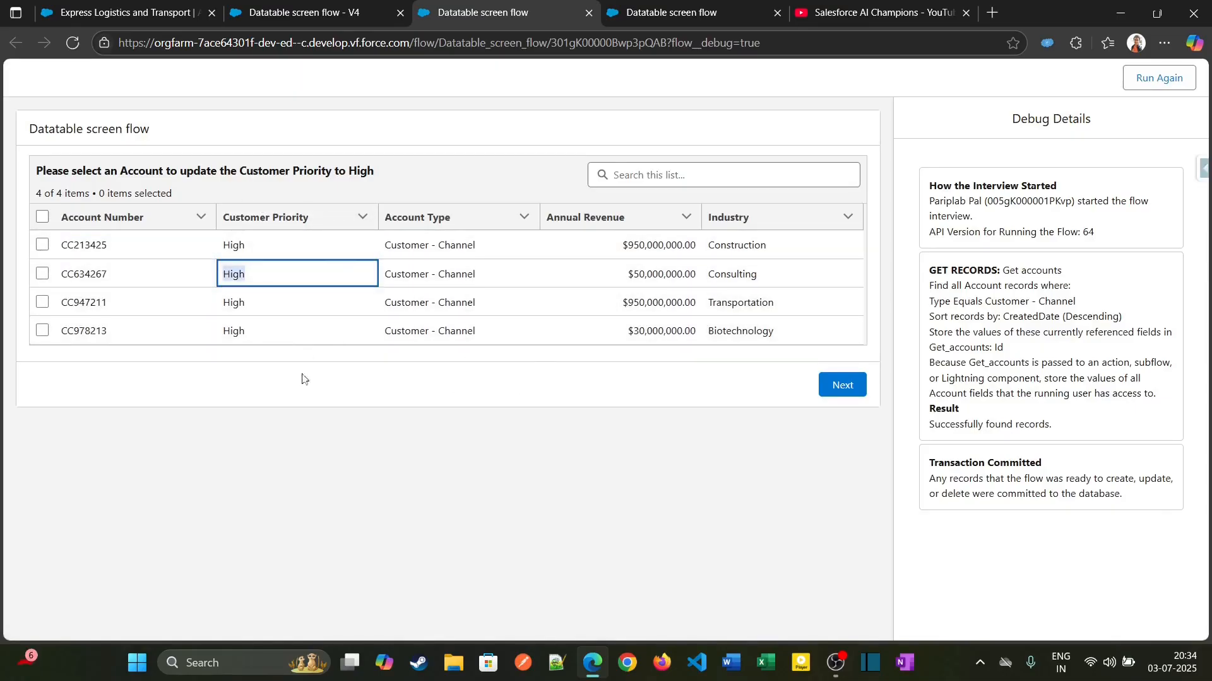
left_click(246, 7)
mouse_move(736, 419)
left_mouse_down()
mouse_move(731, 319)
mouse_move(724, 411)
left_mouse_up()
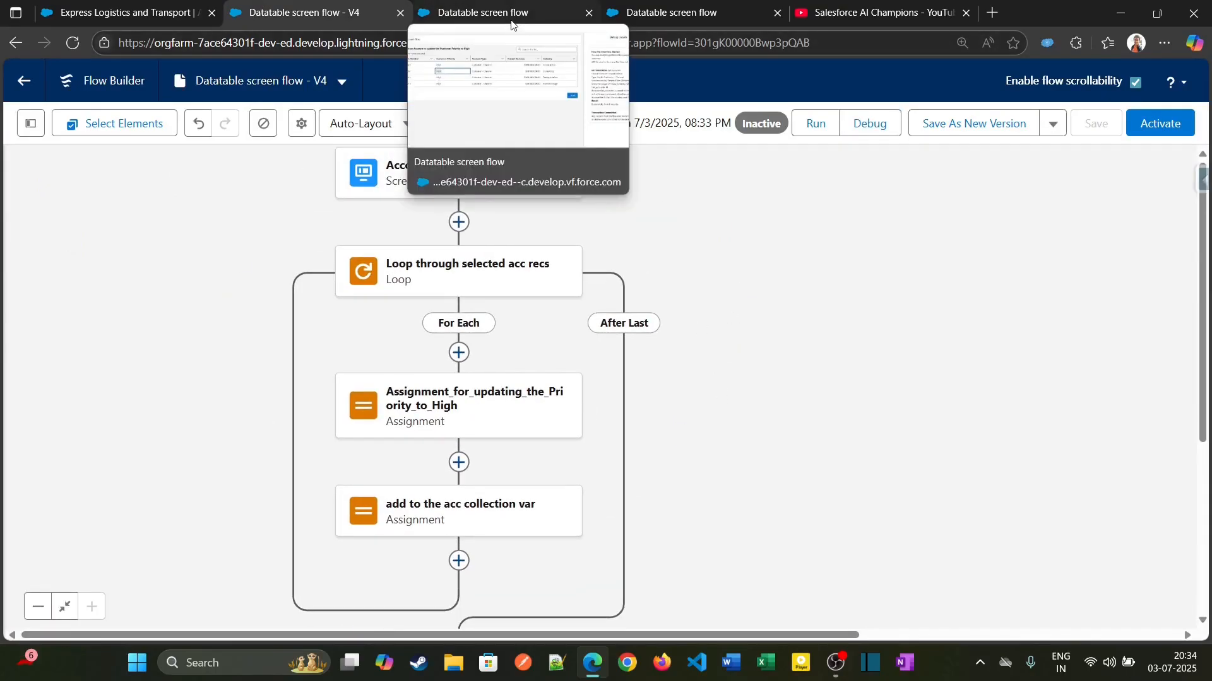
left_click(511, 24)
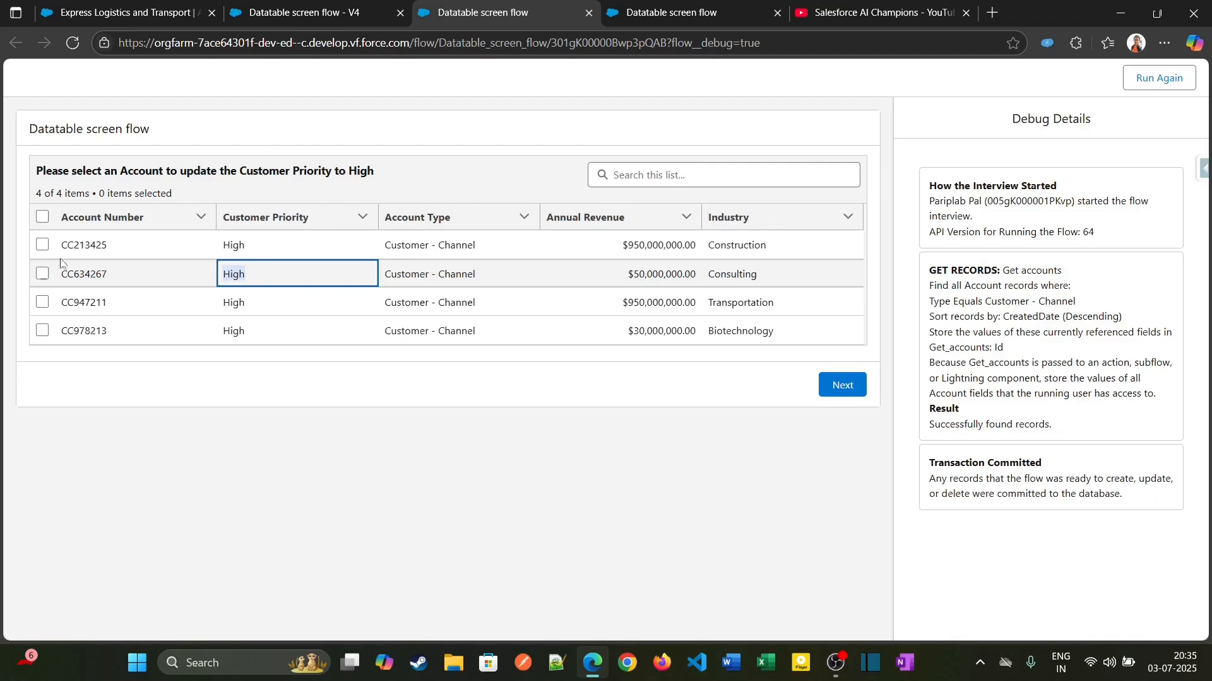
key("ctrl+shift+Tab")
left_click_drag(597, 495, 610, 461)
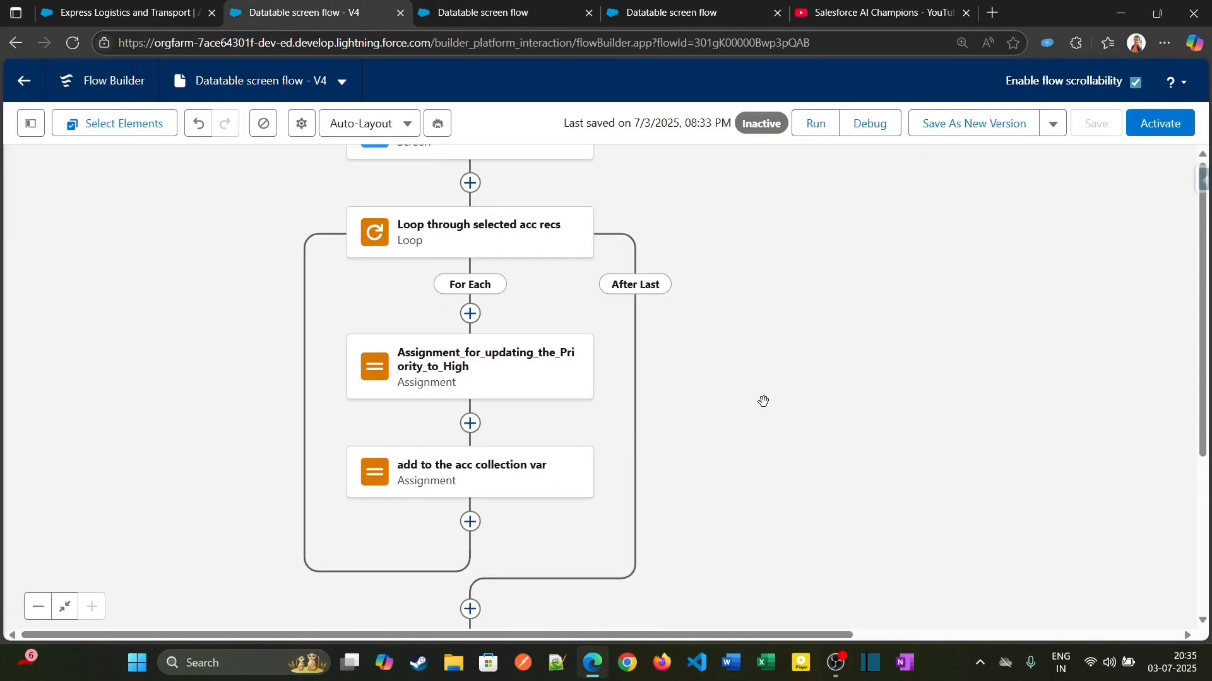